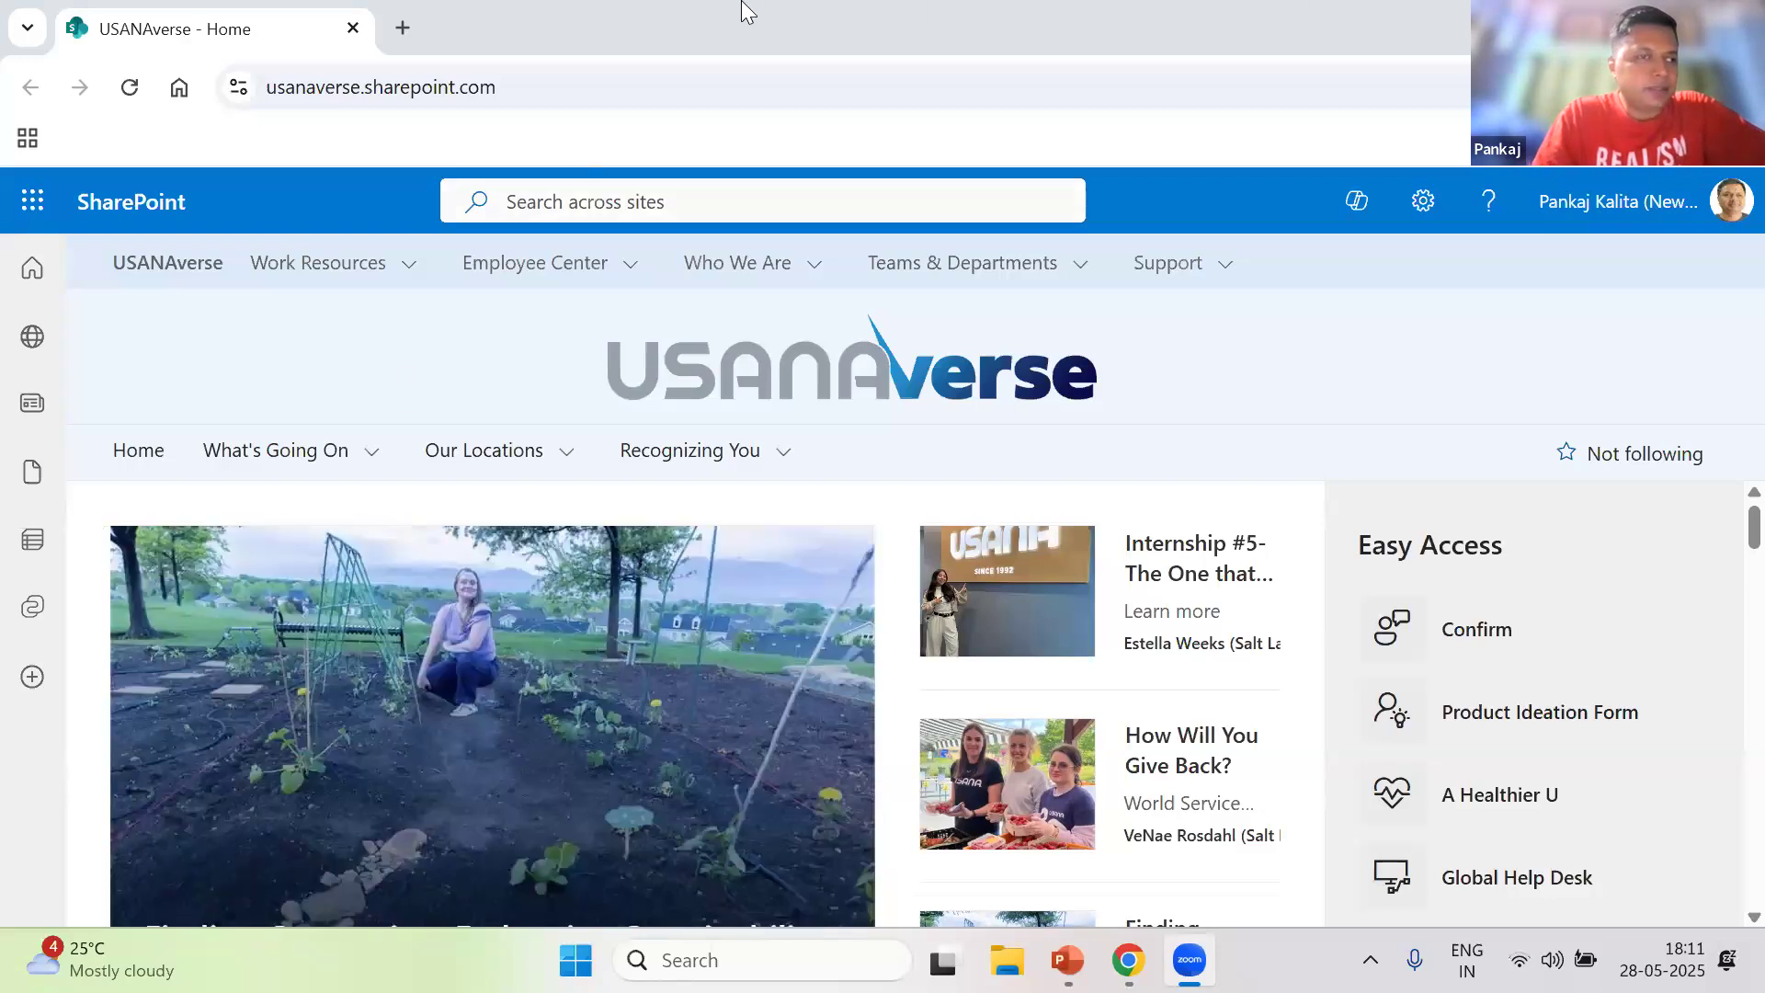
- Open usana.com in a new Chrome tab
key("ctrl+t")
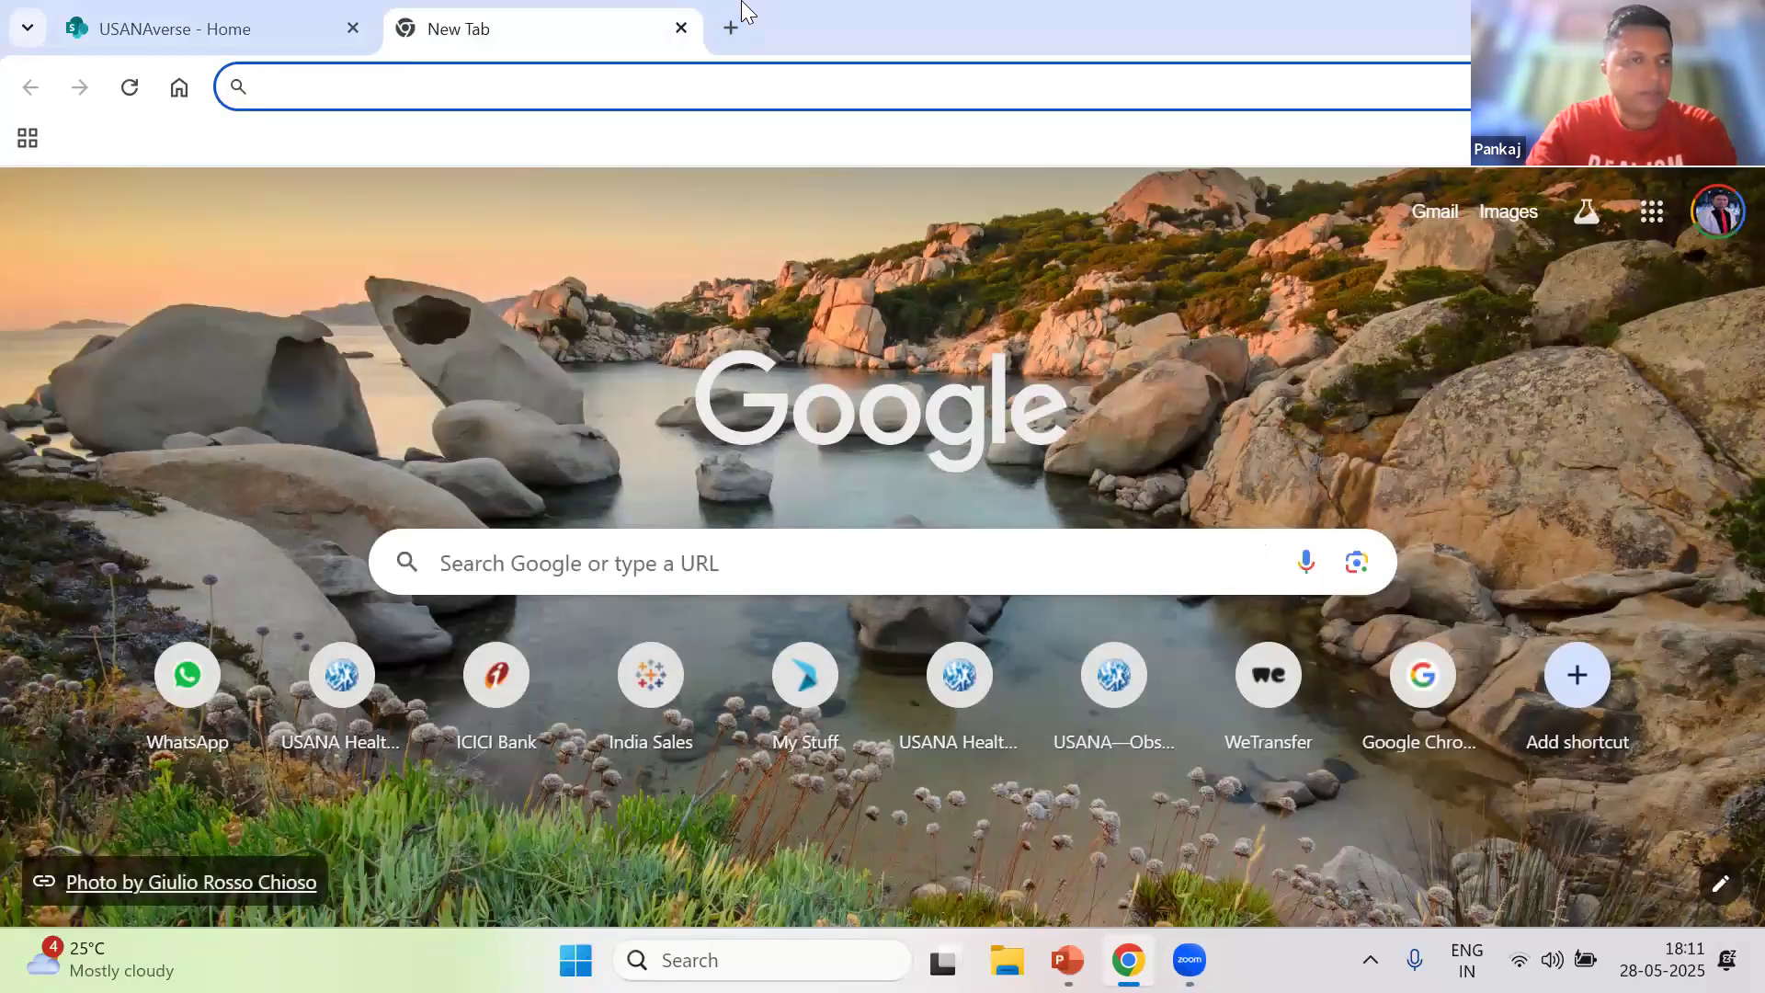
type("i")
key("BackSpace")
key("BackSpace")
type("usana")
key("BackSpace")
key("BackSpace")
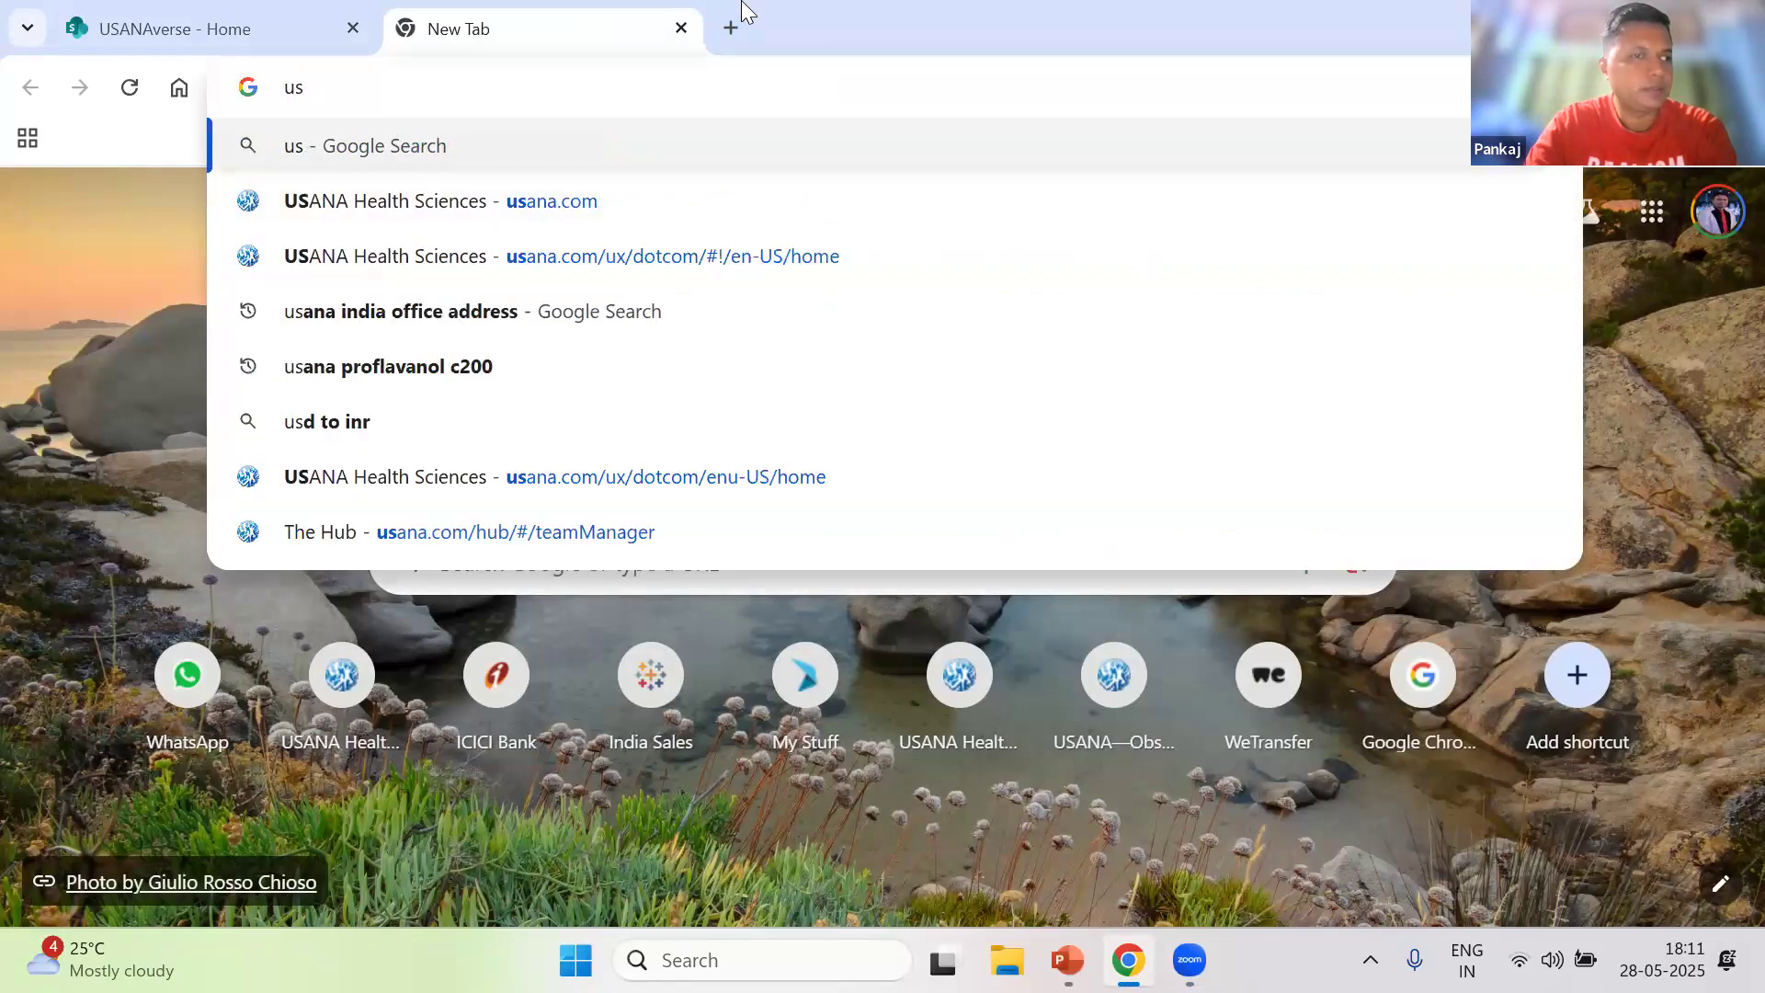
type("a")
key("Return")
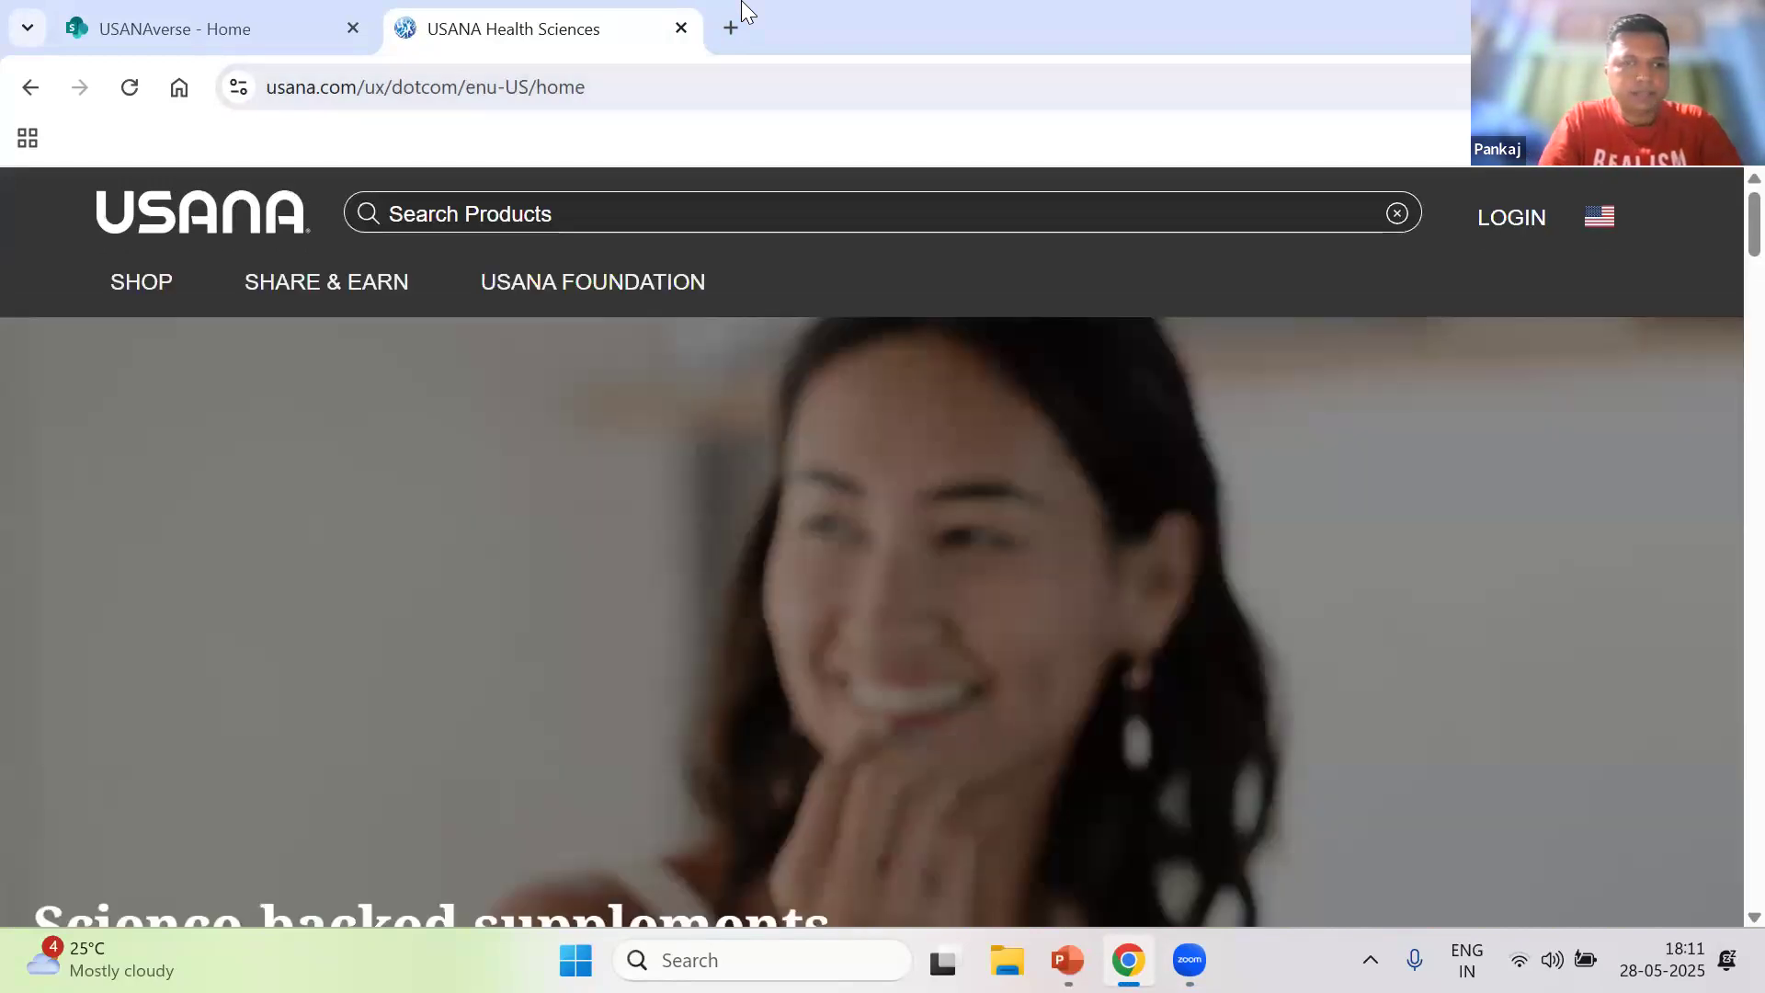
- Log in to The Hub with the saved admin username and the account password
left_click(1515, 218)
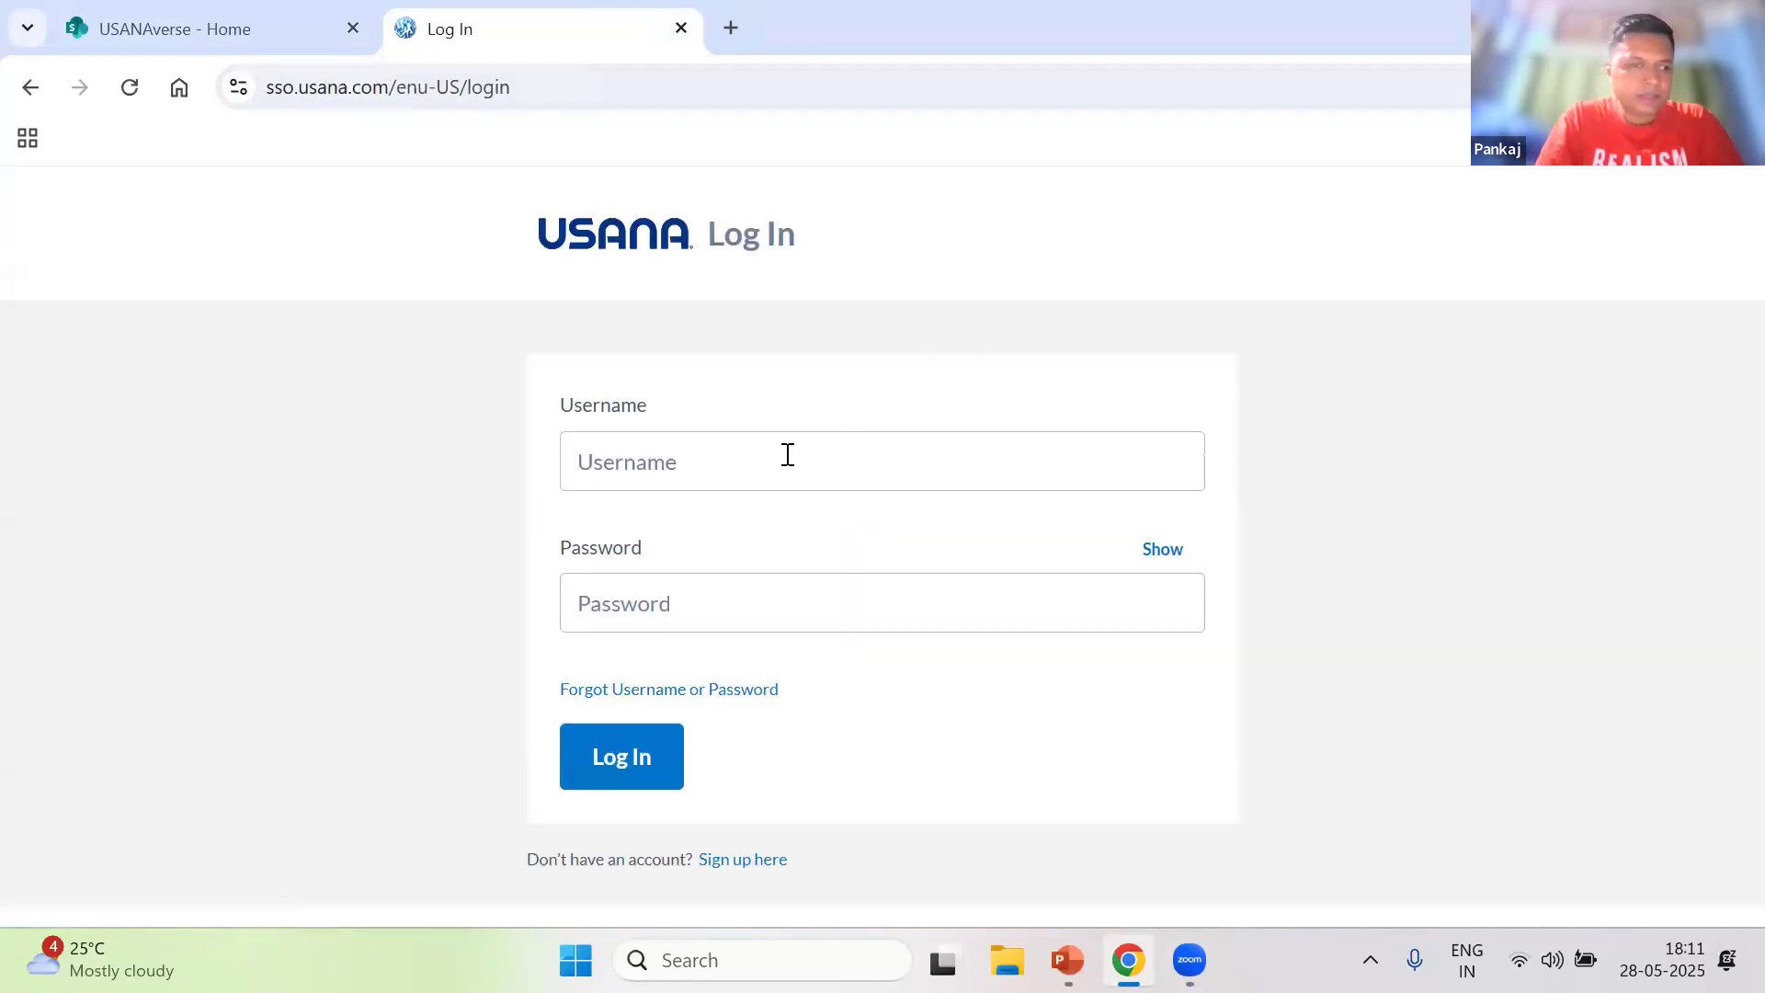
left_click(787, 454)
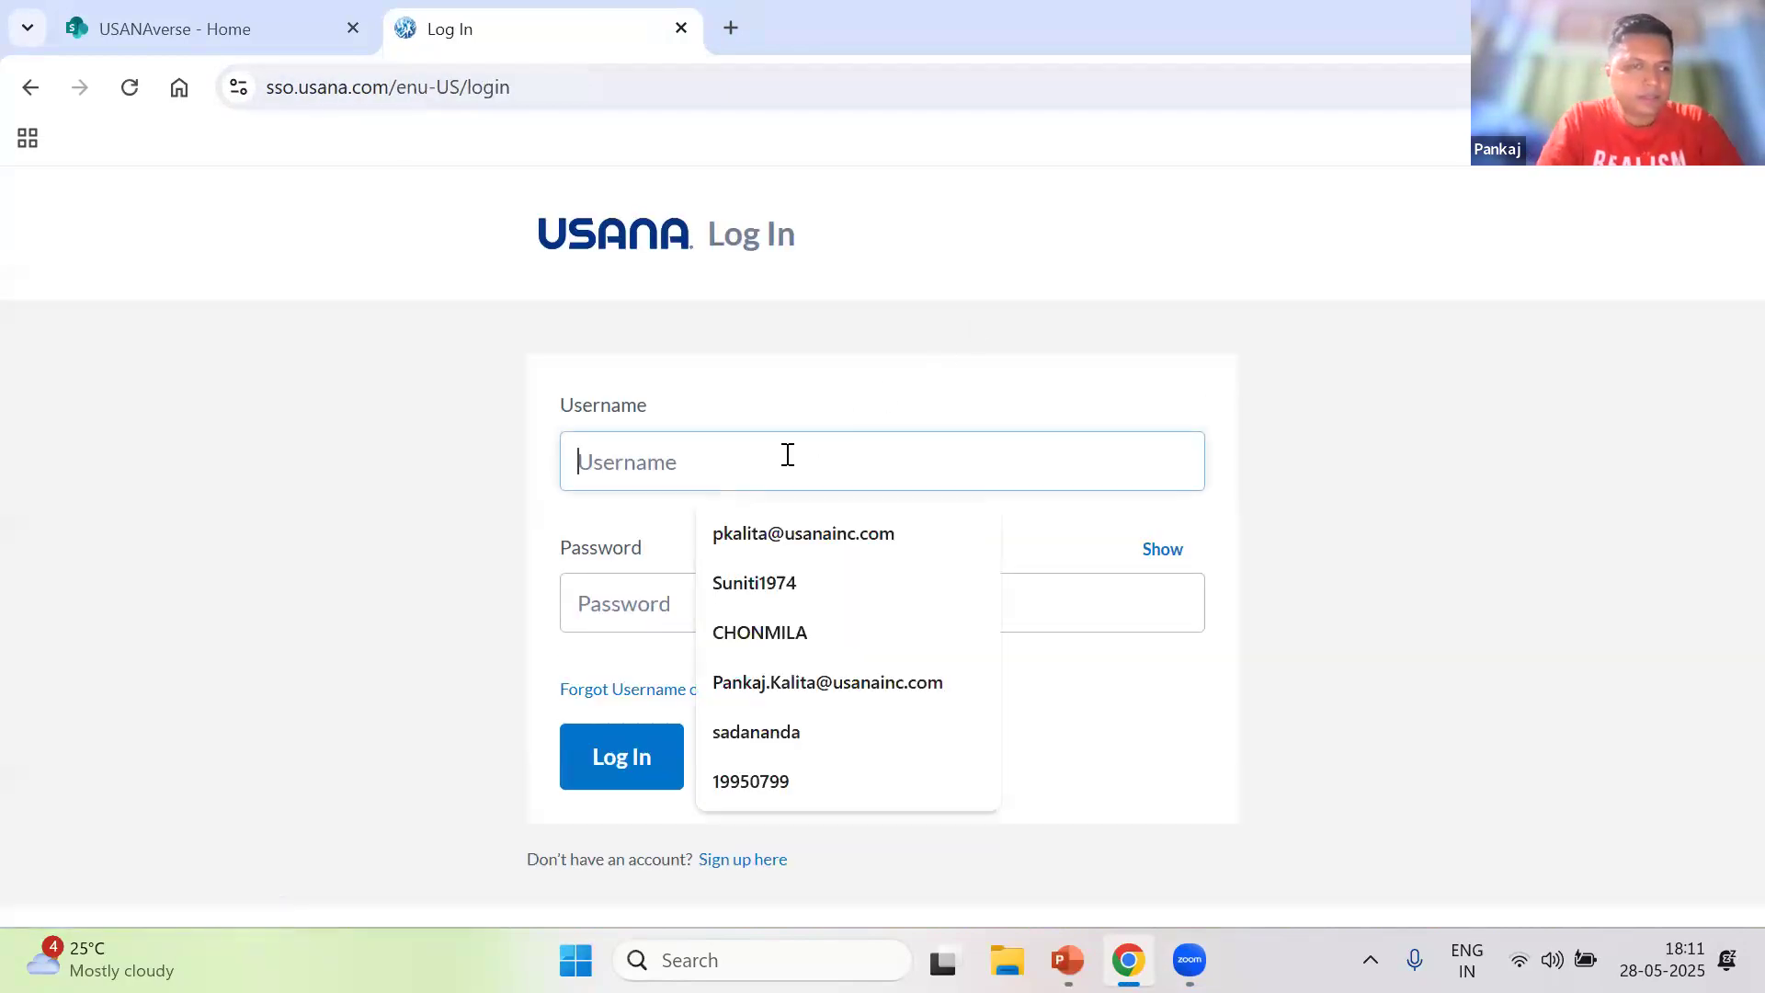
left_click(787, 526)
left_click(744, 596)
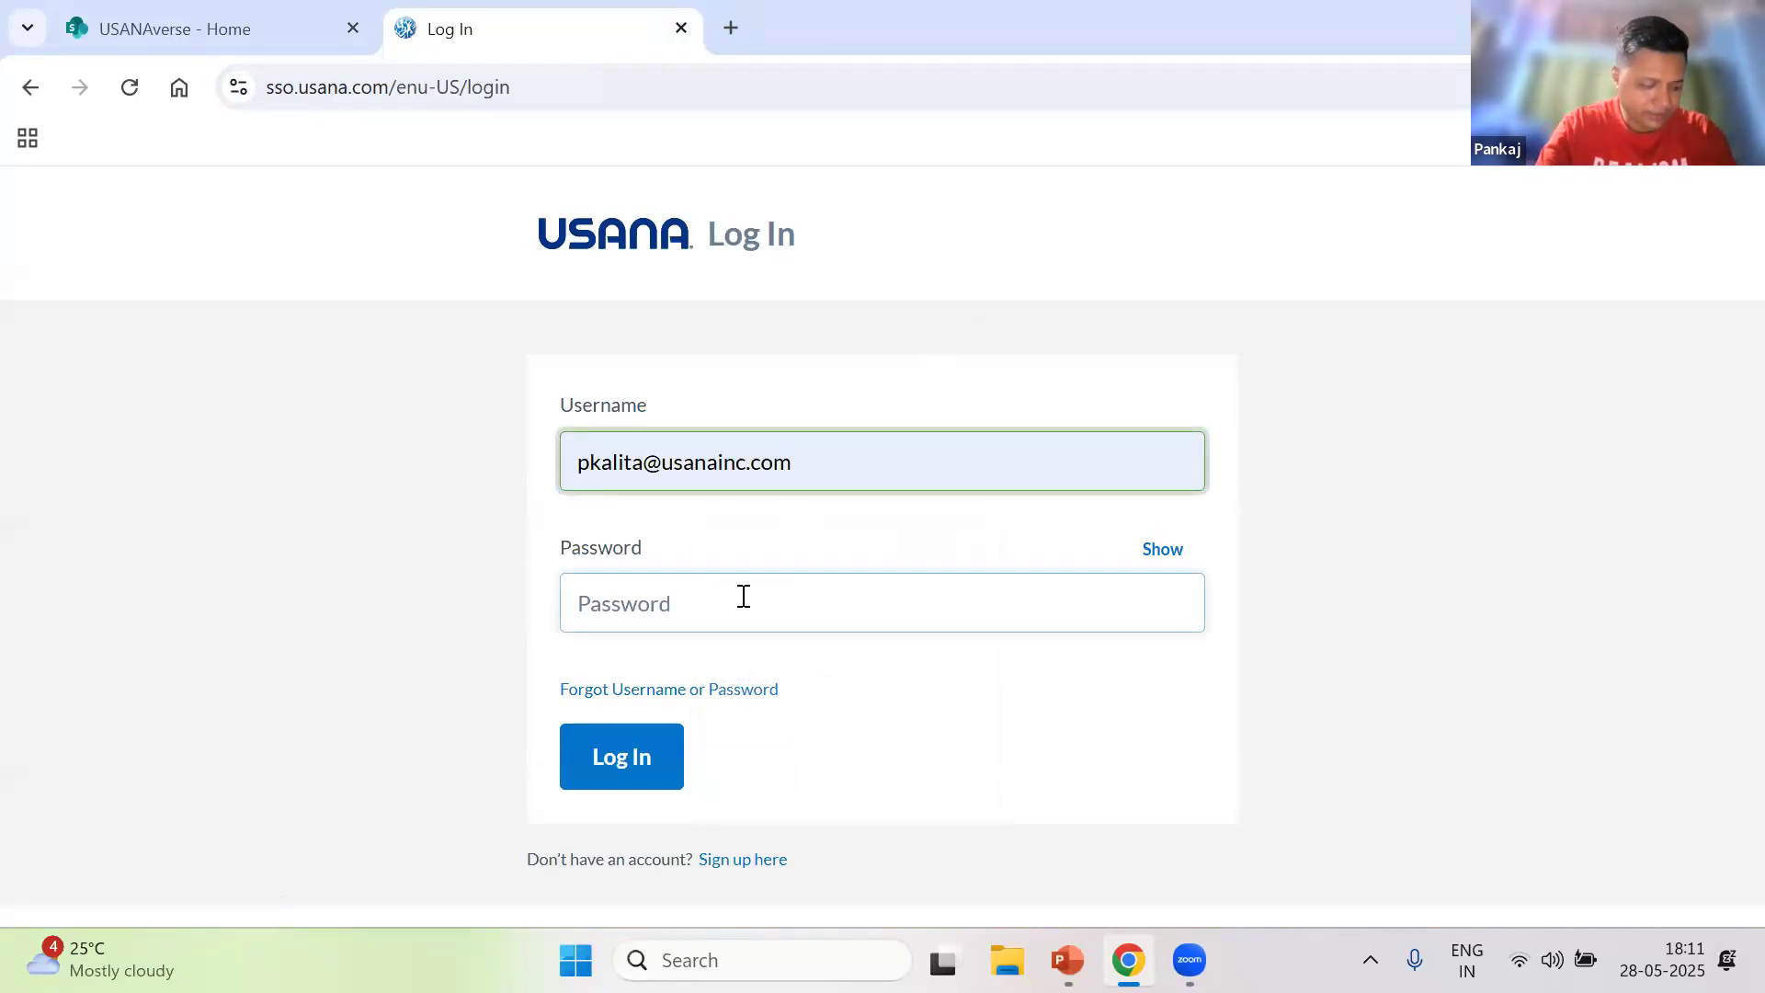
type("••••••")
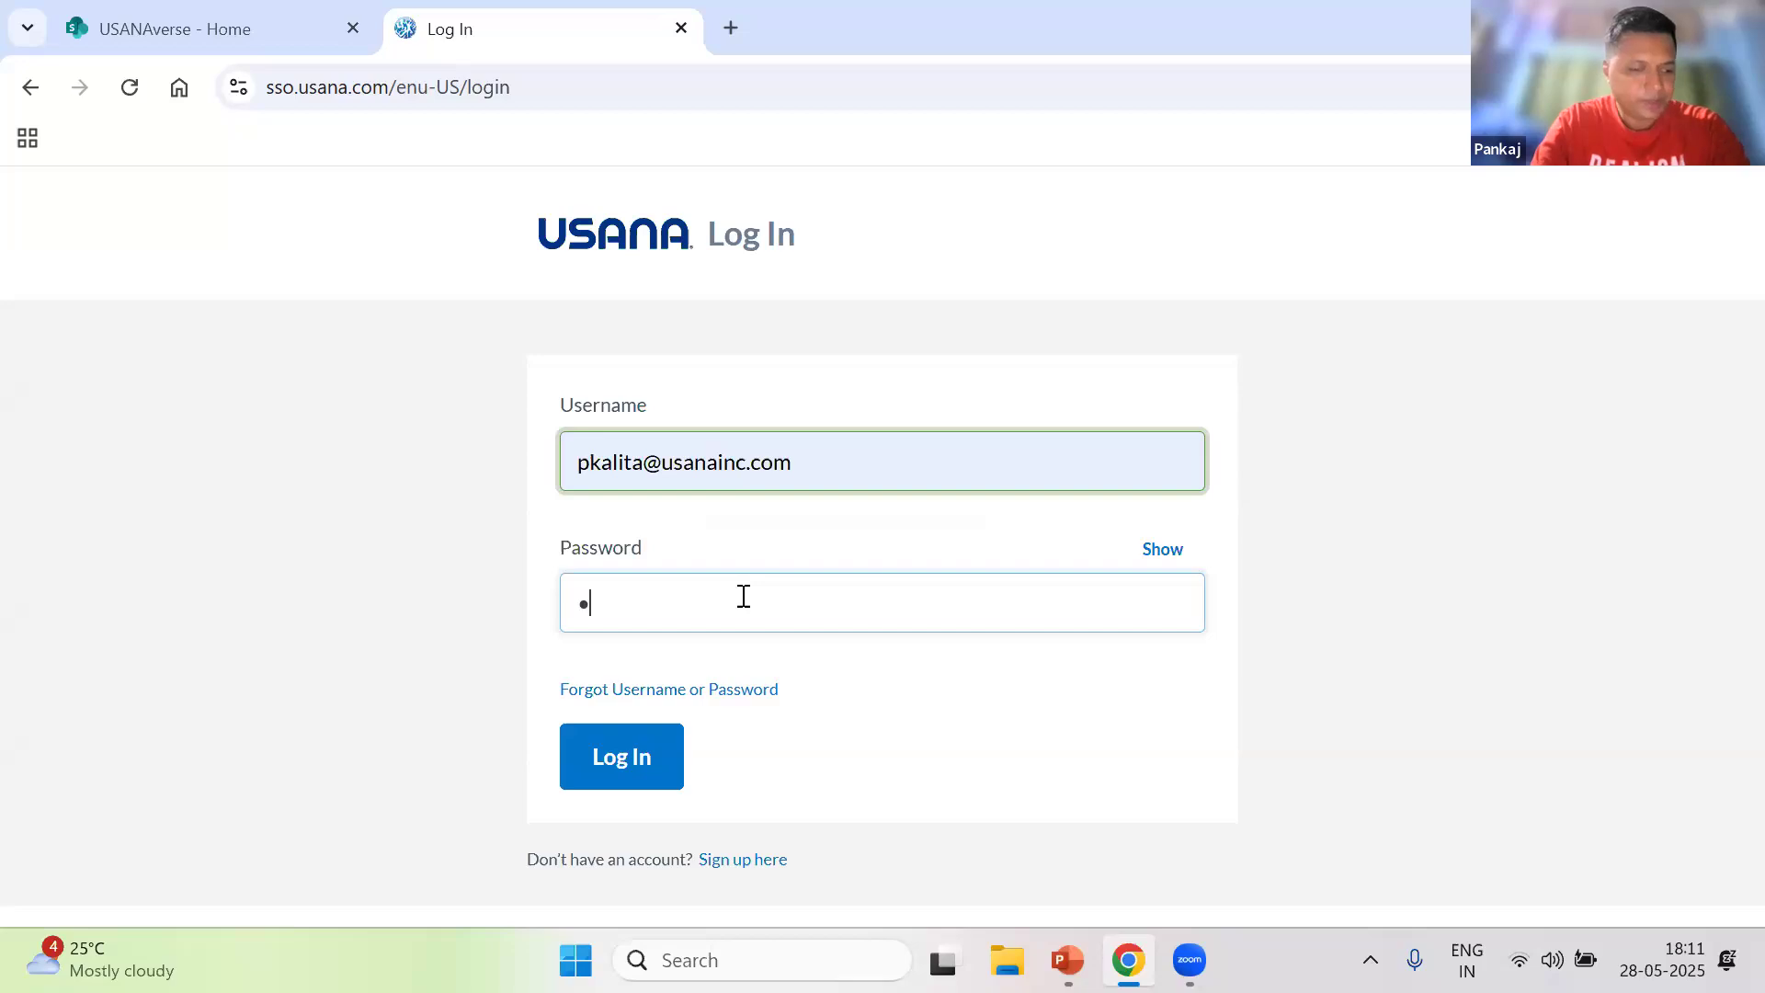
type("••••••")
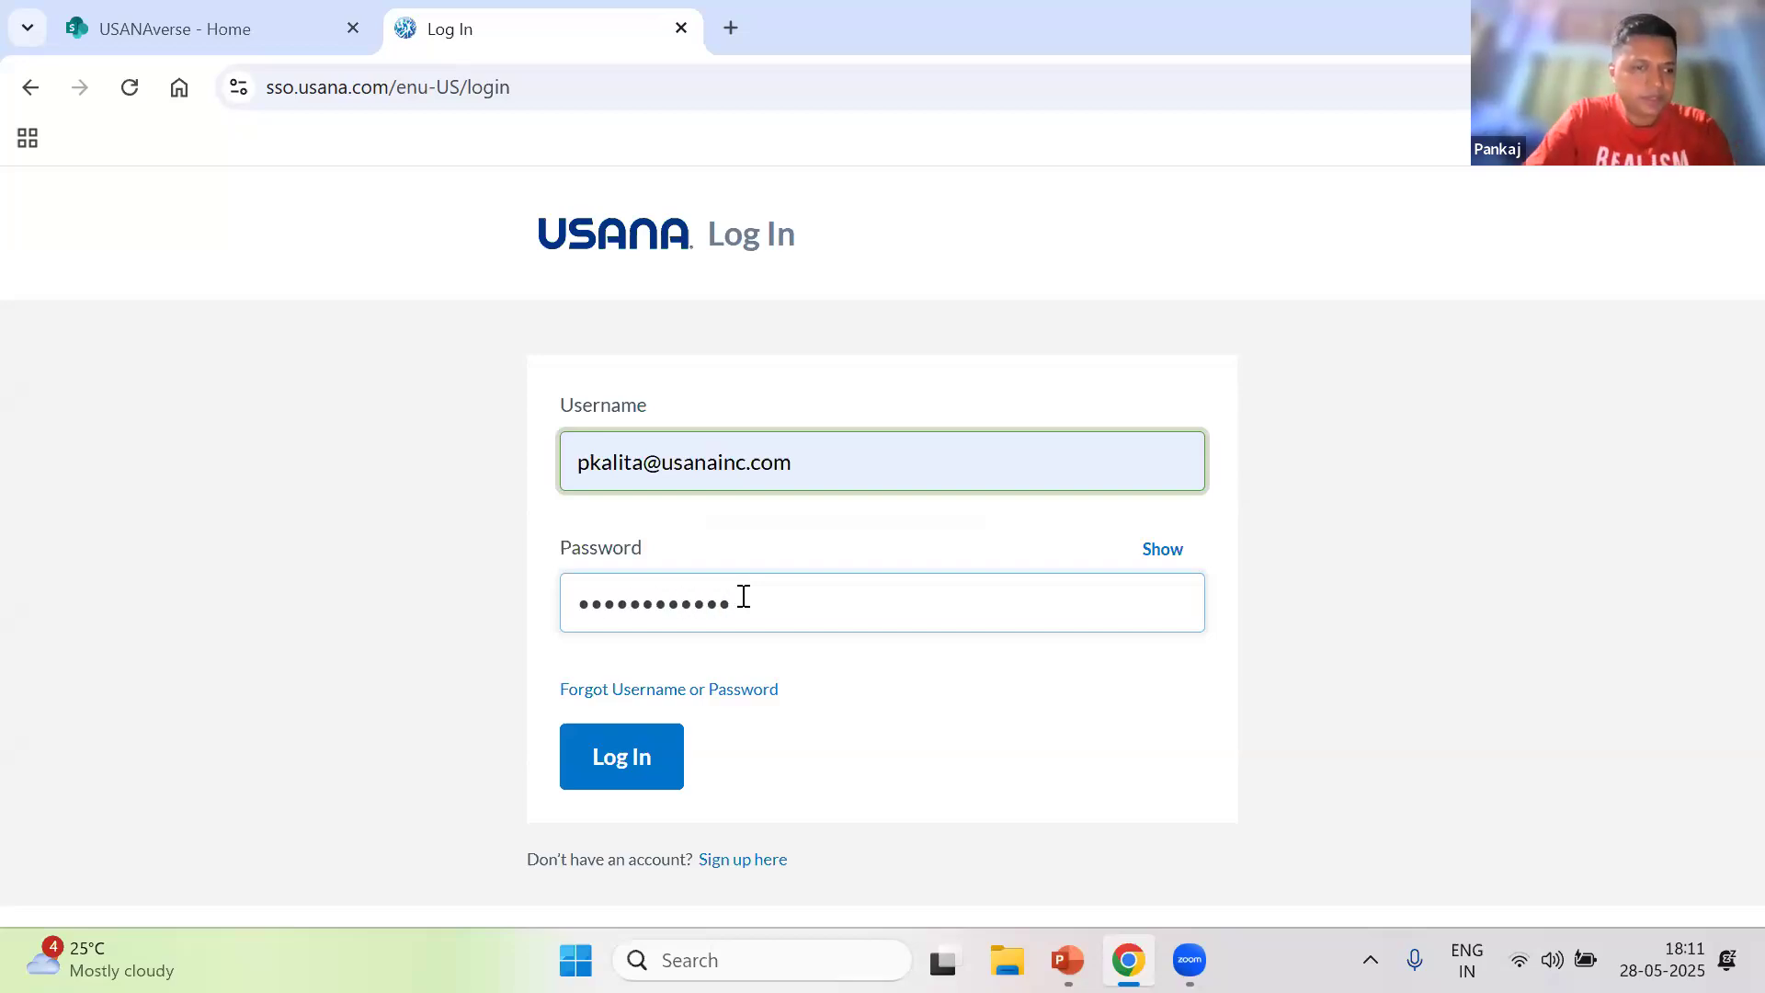
left_click(620, 776)
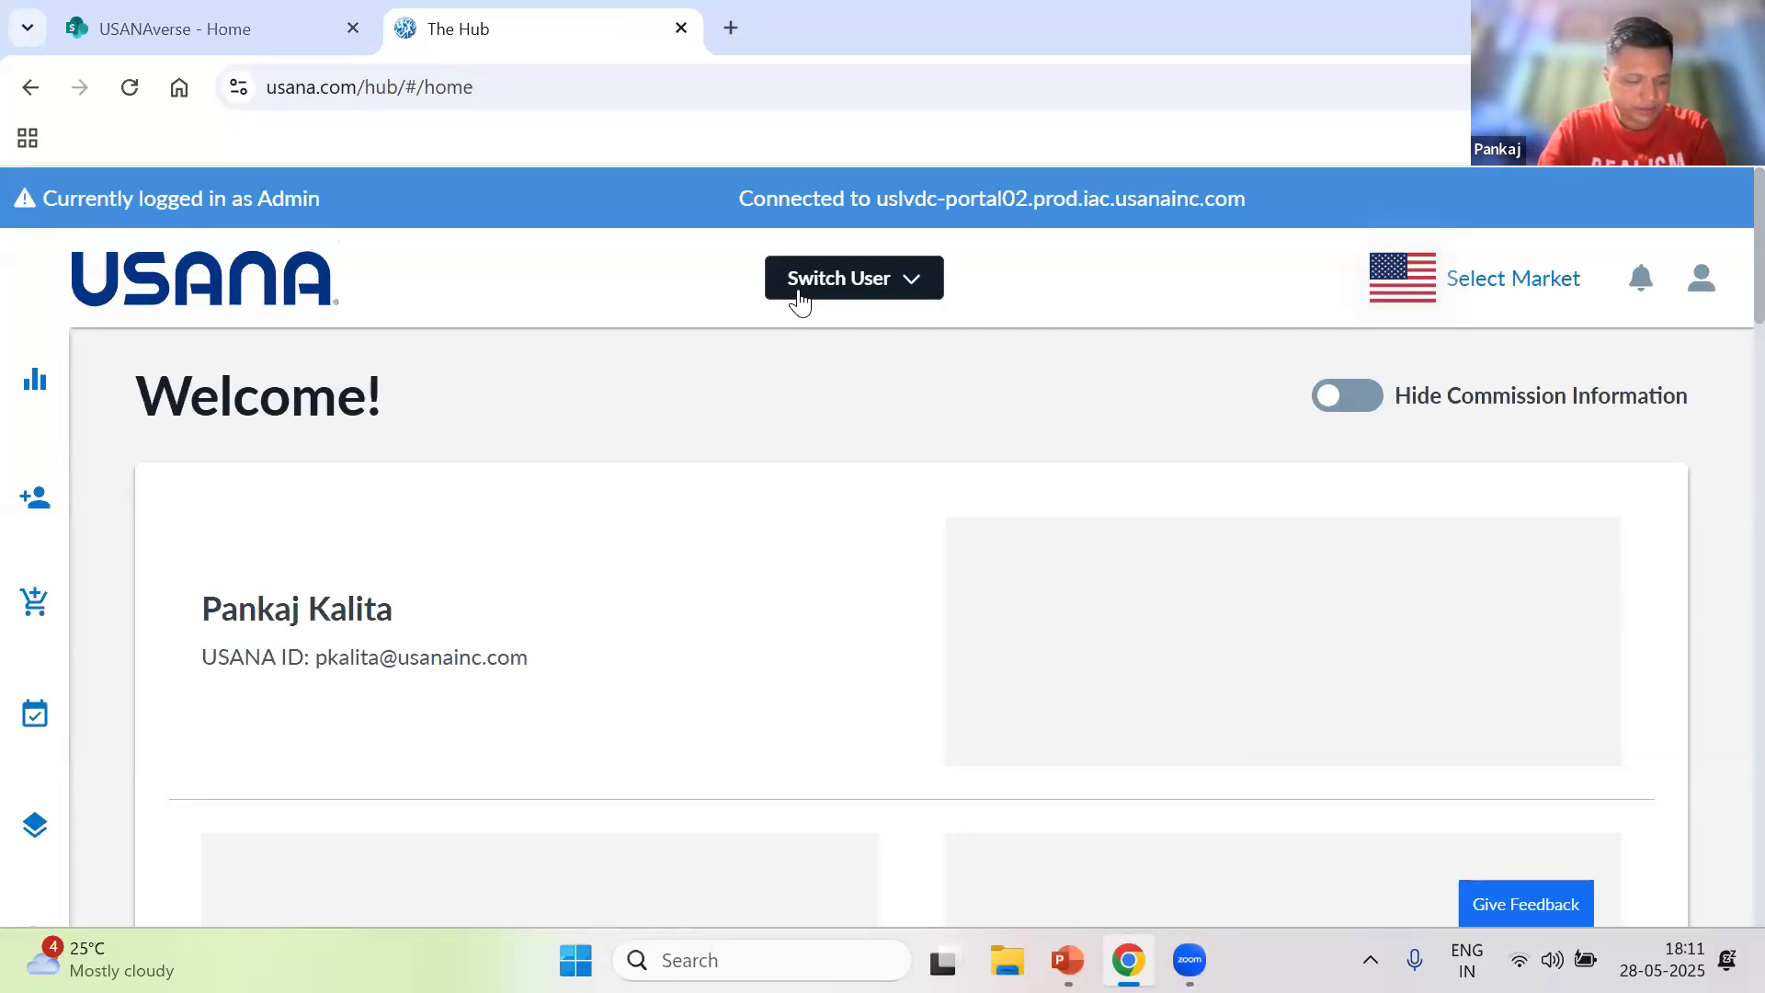
- Use Switch User with the India test account's ID to take over that account
left_click(799, 301)
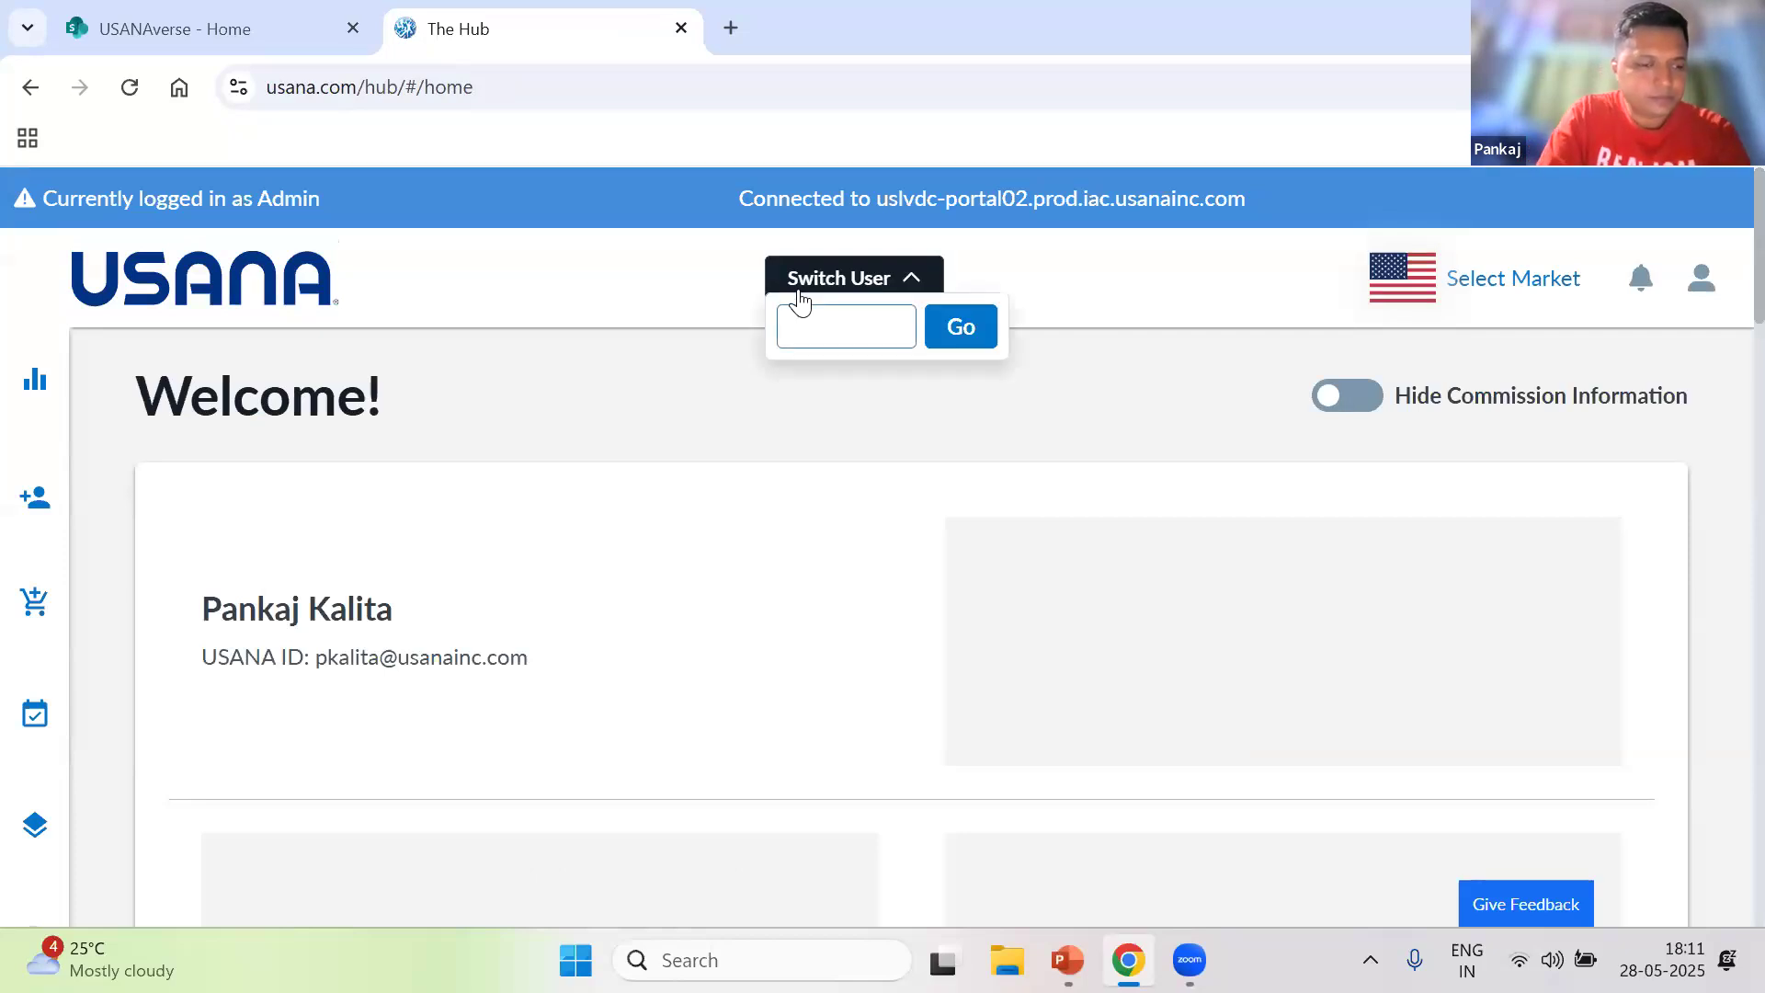
type("6244849")
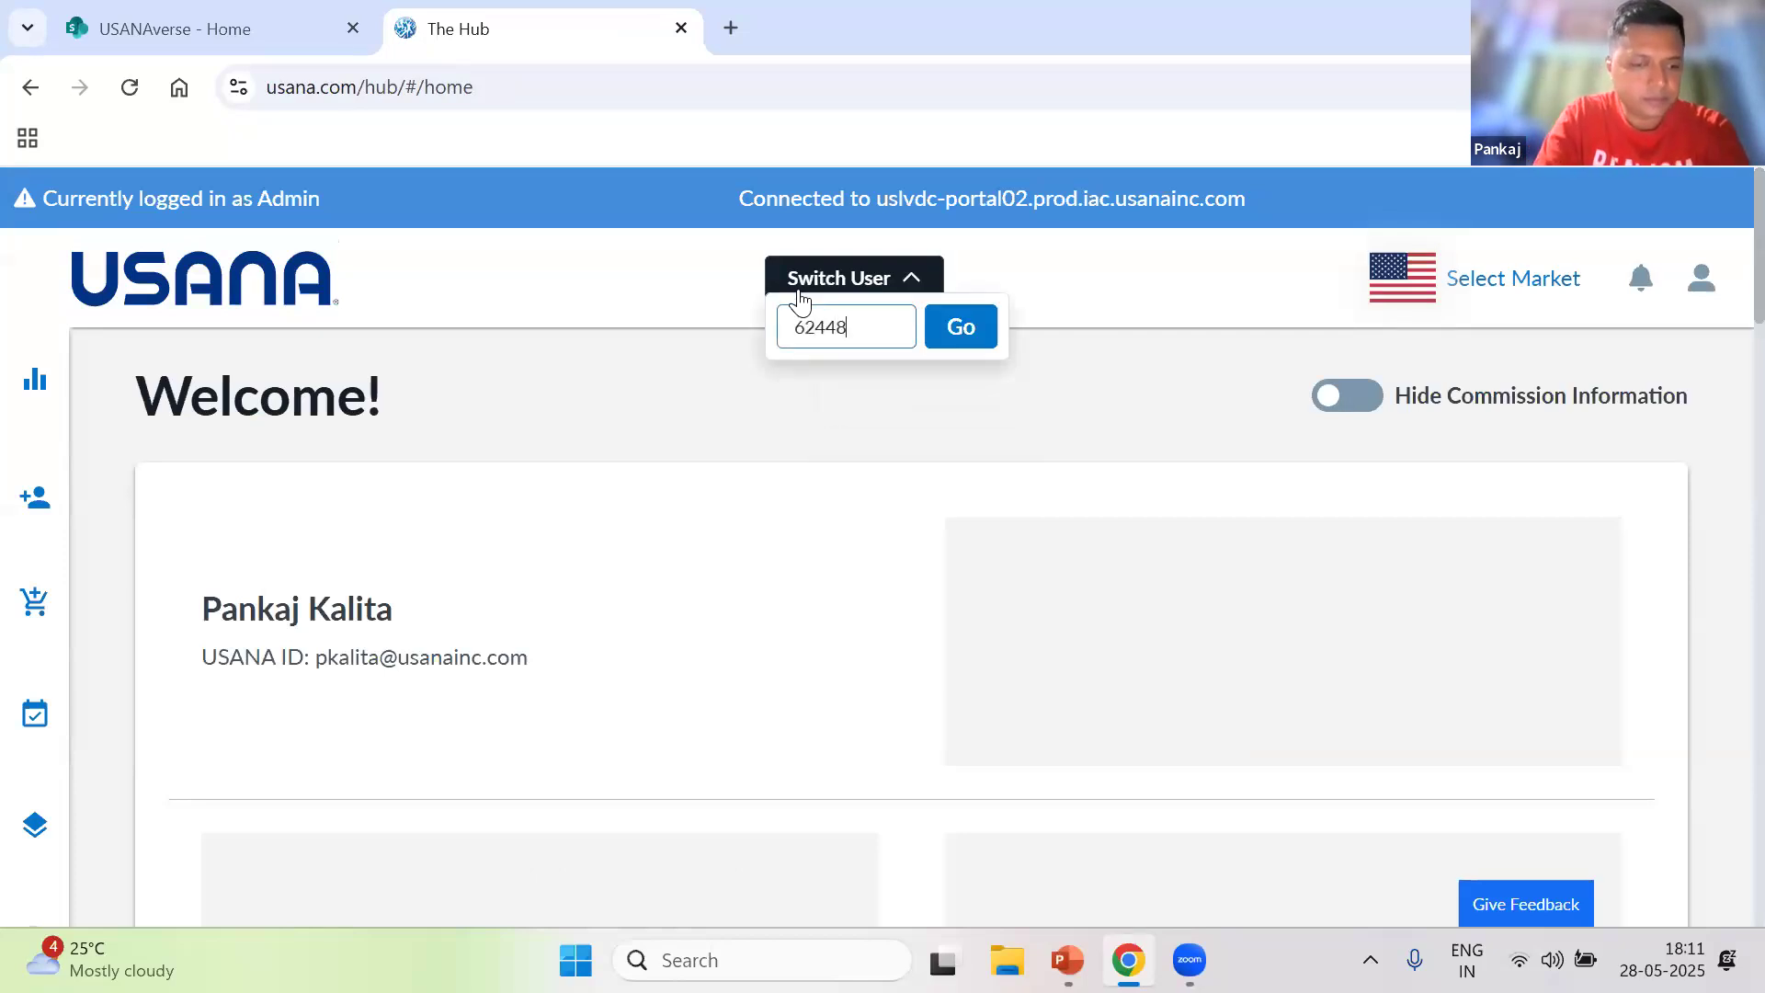
left_click(963, 329)
left_click(964, 328)
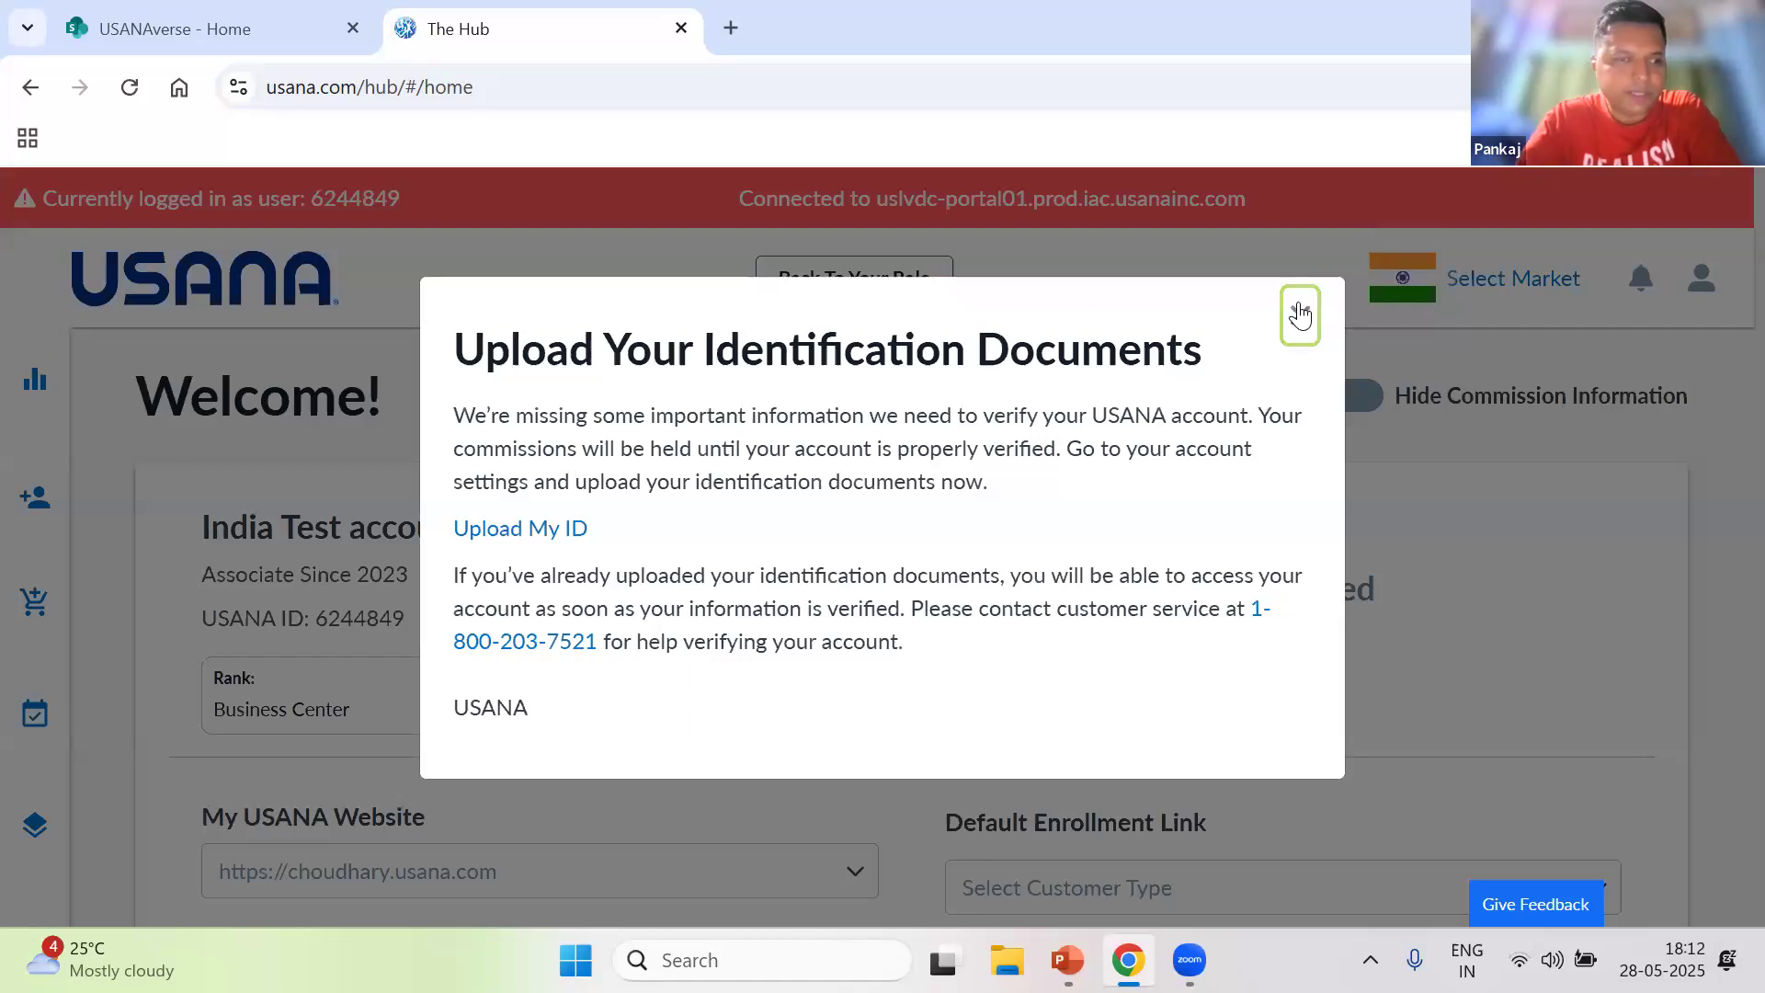
- Close the 'Upload Your Identification Documents' notice
left_click(1299, 312)
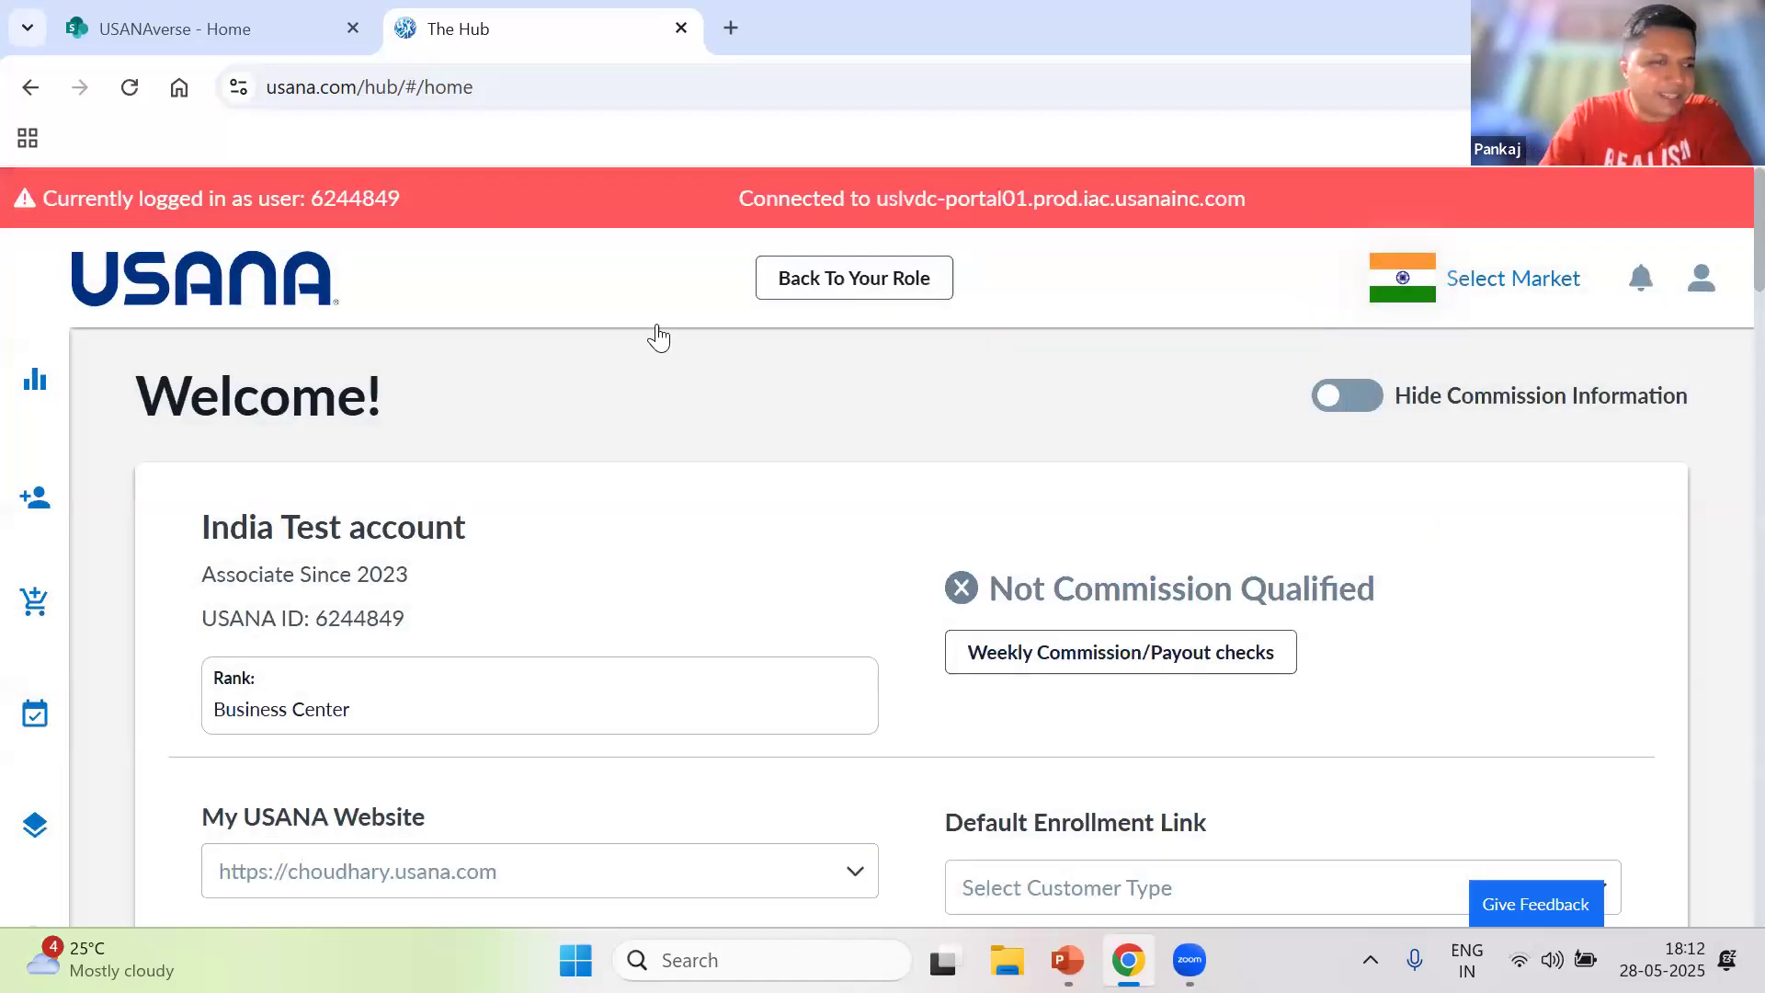
- Open the Genealogy report from My Business > Team Manager > Top Reports
left_click(44, 386)
left_click(123, 342)
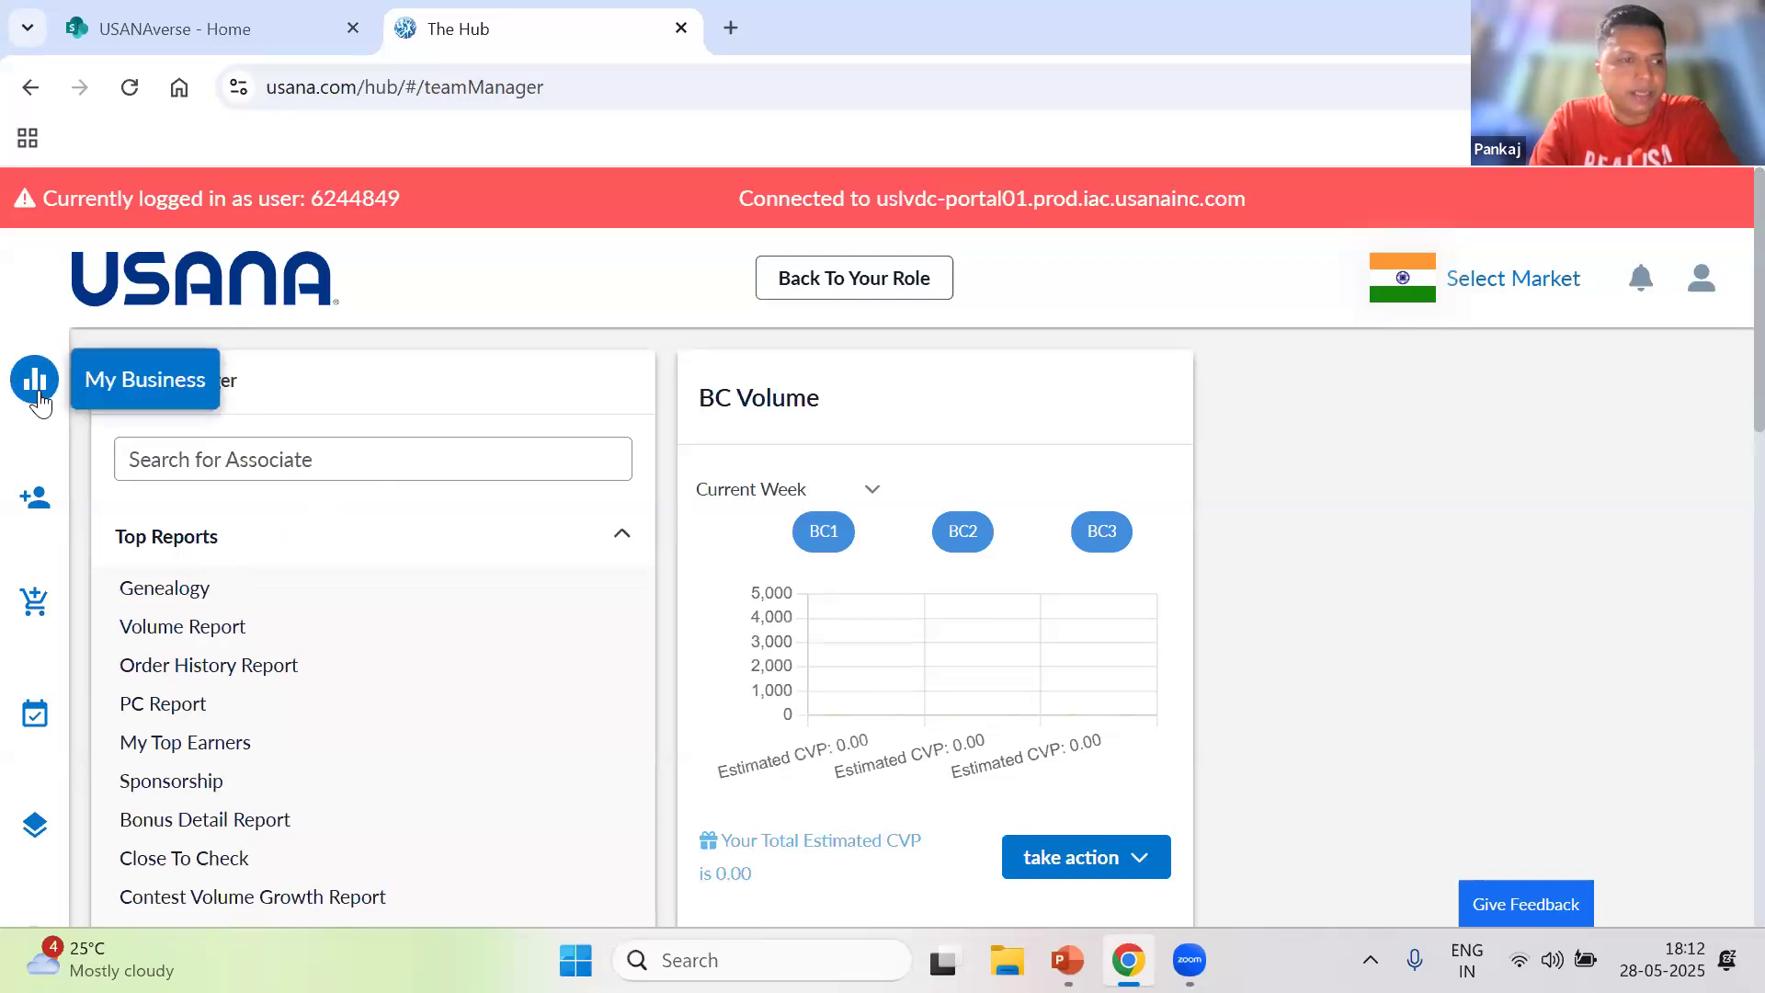
left_click(180, 590)
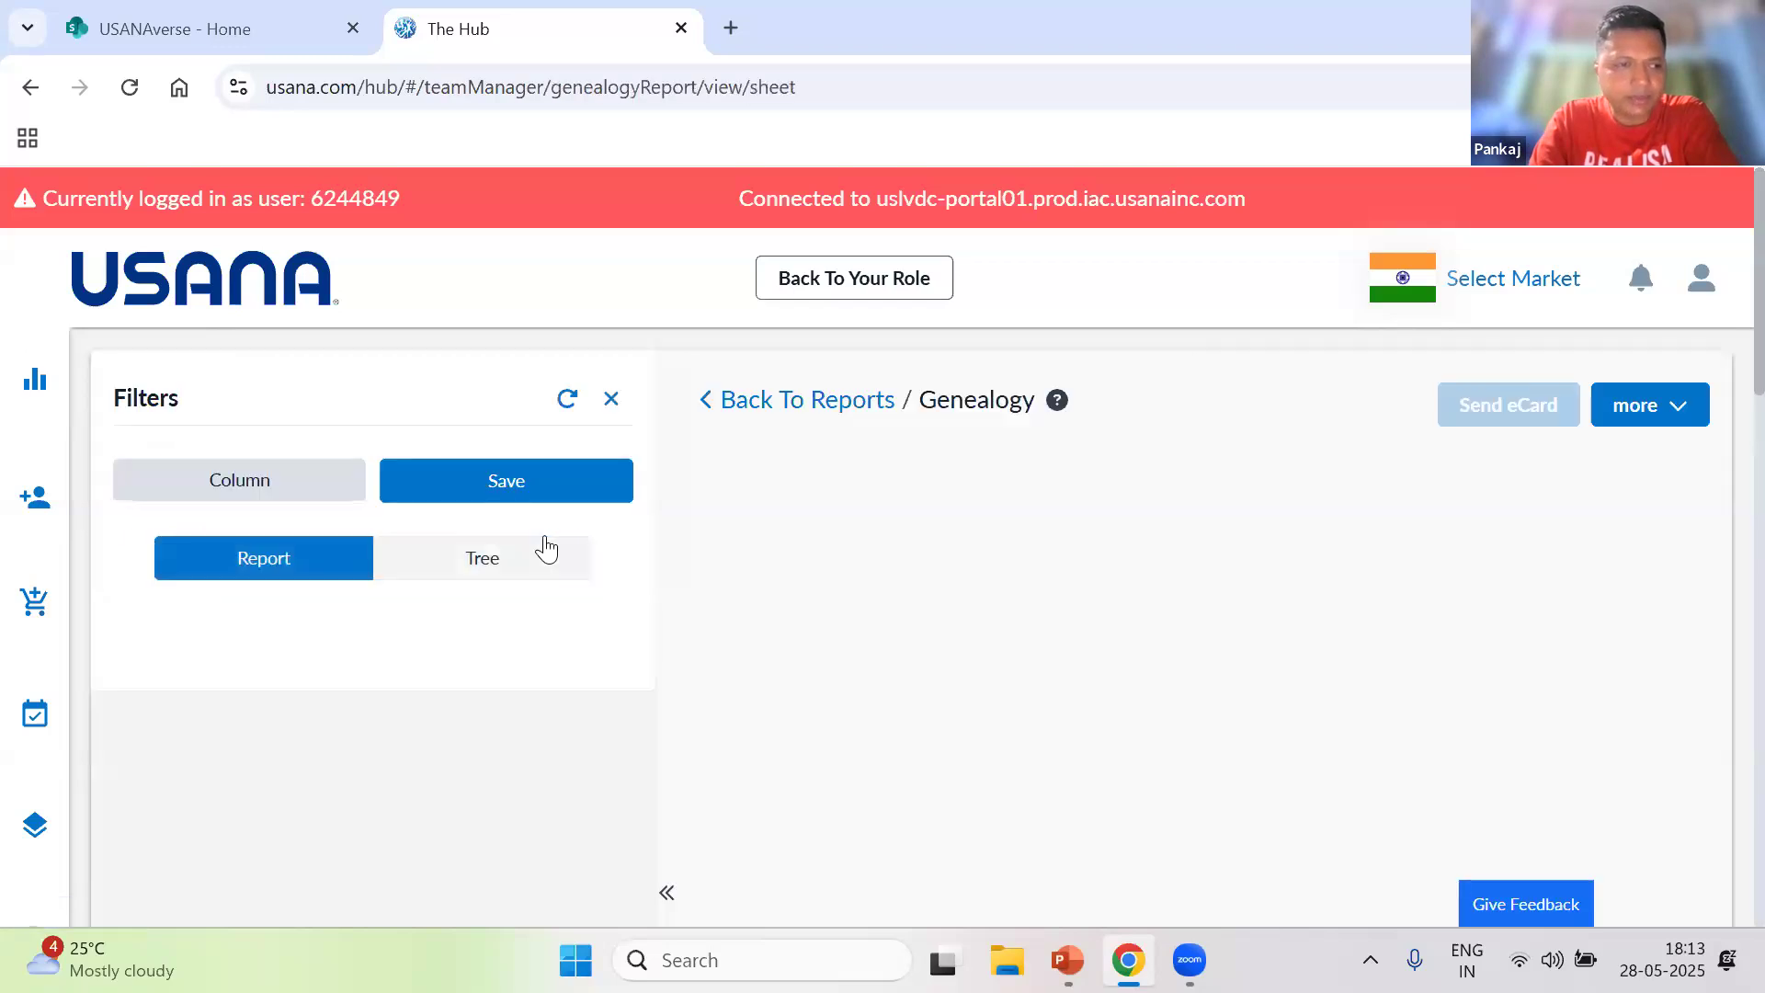
- Switch the Genealogy report to Tree view and review the four-level tree
left_click(482, 562)
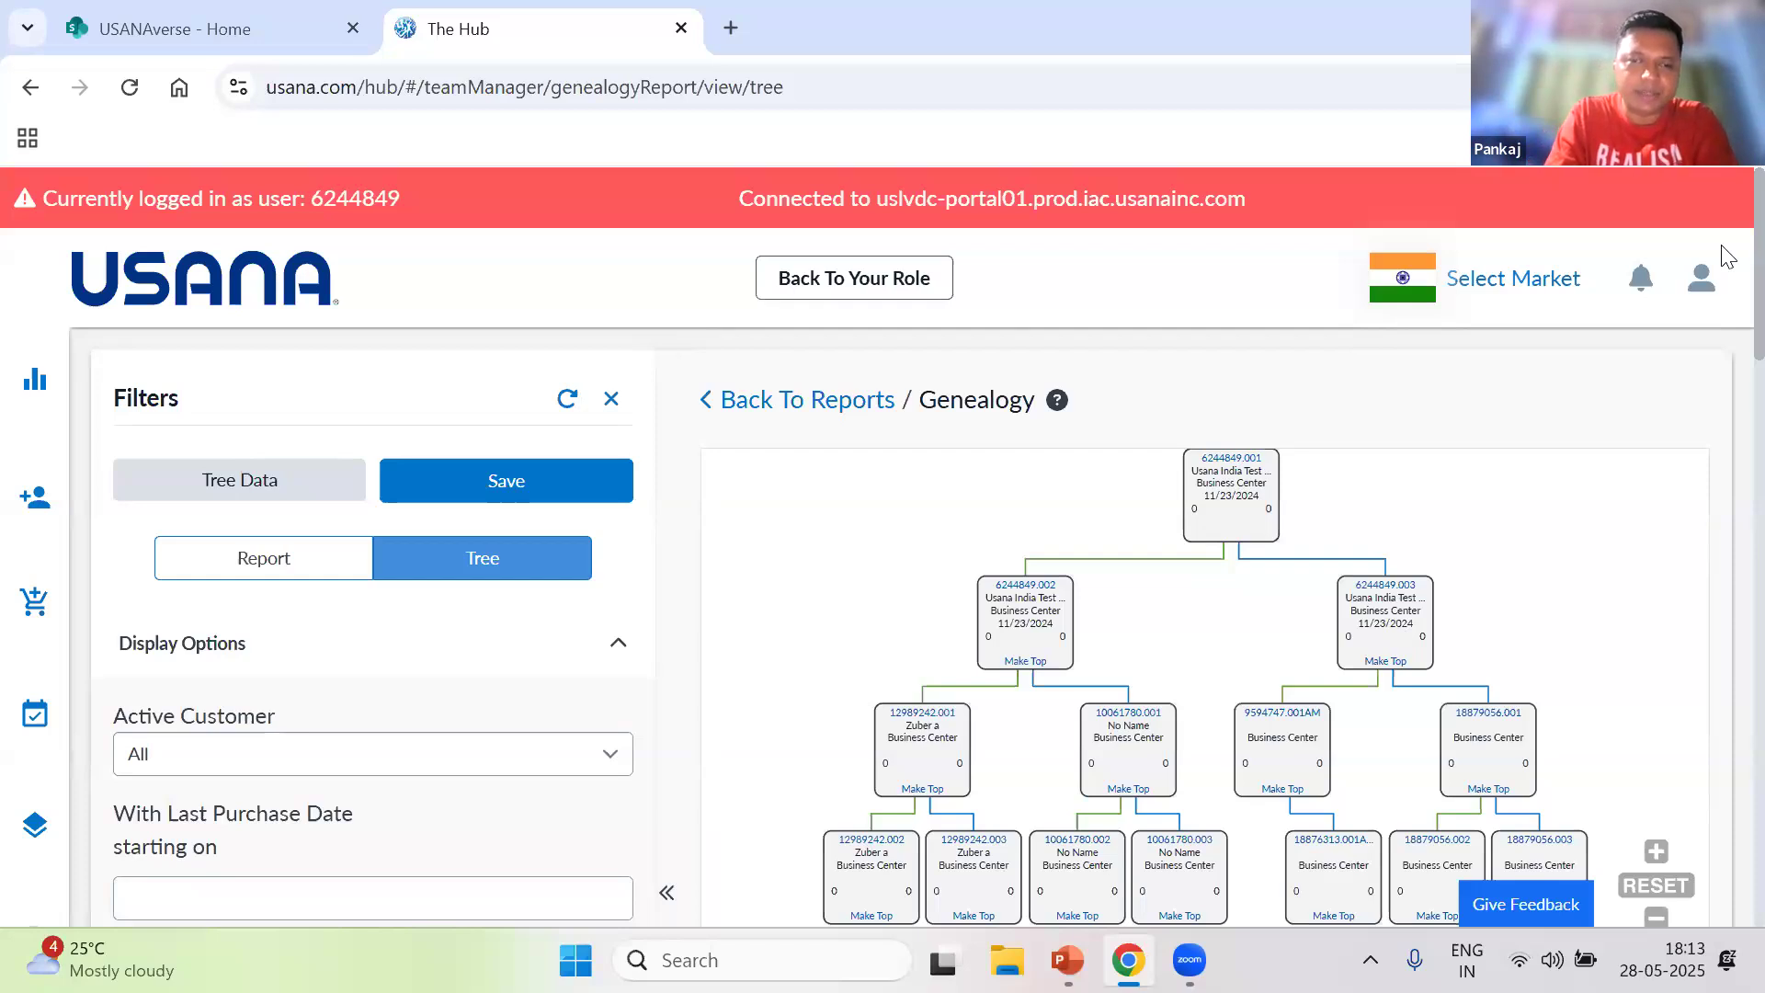
scroll(1721, 329, "down", 5)
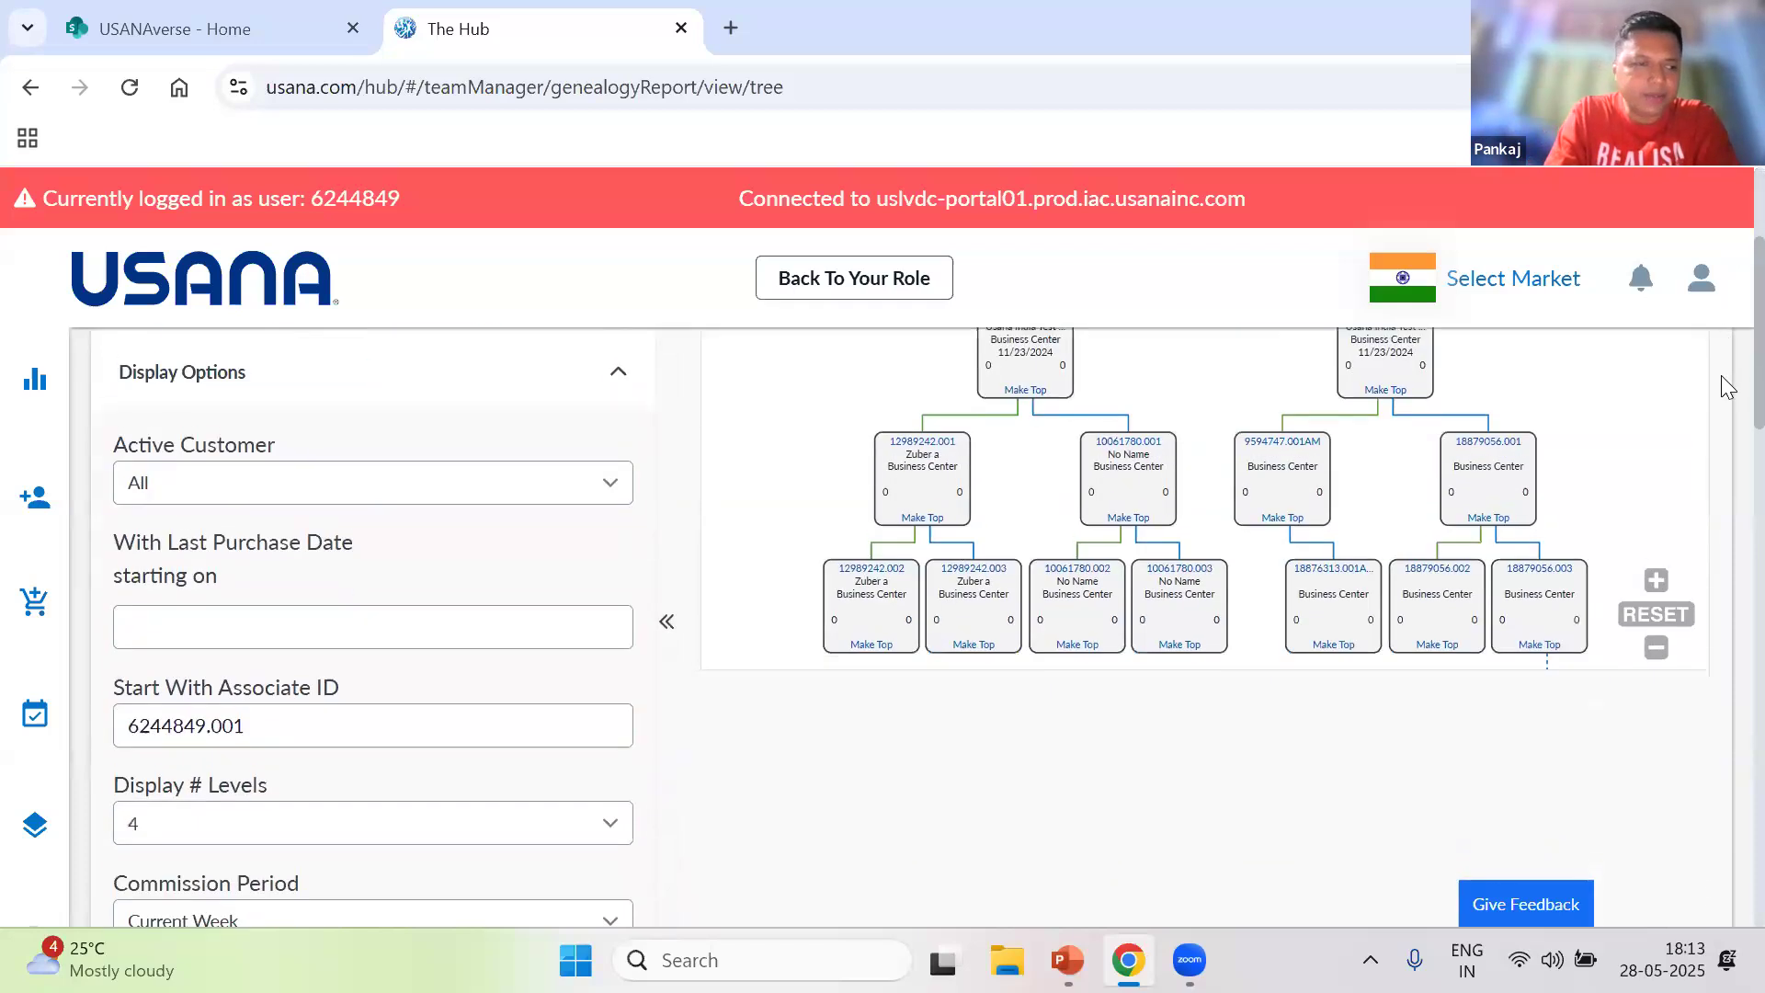
scroll(1721, 426, "down", 4)
scroll(1721, 372, "up", 6)
scroll(1727, 373, "down", 1)
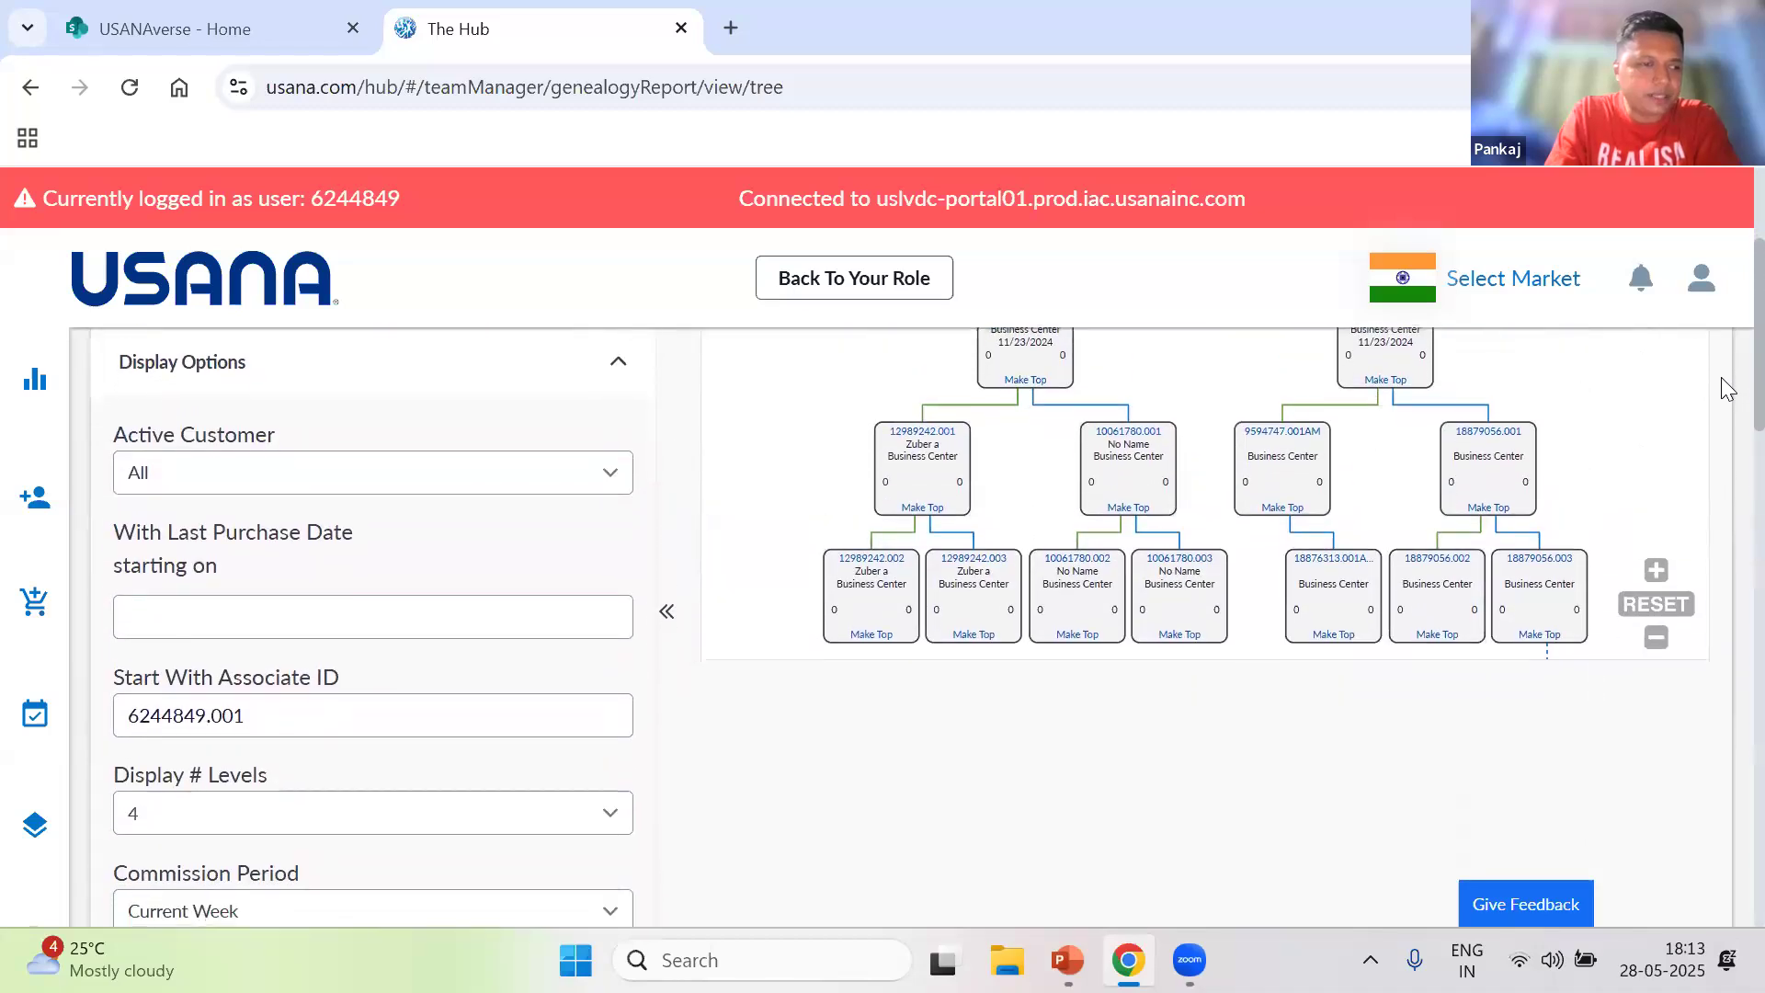
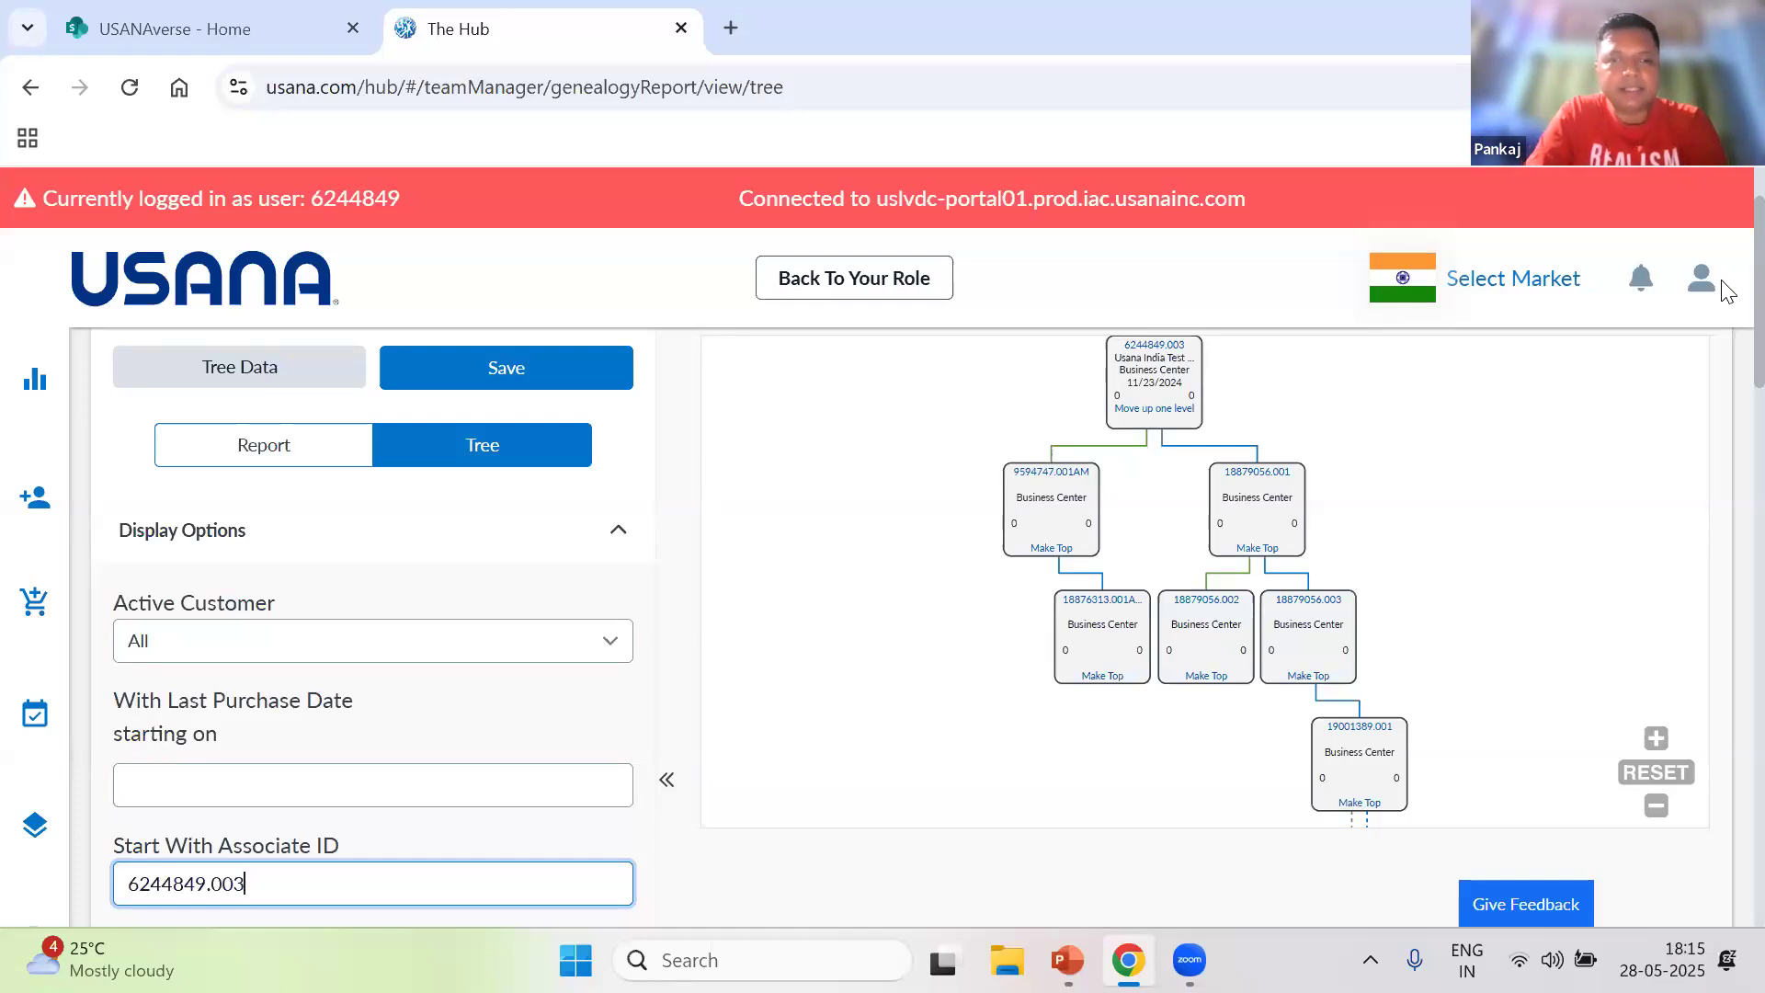
- Scroll through the four-level Current Week Genealogy tree to review it
scroll(1726, 290, "up", 2)
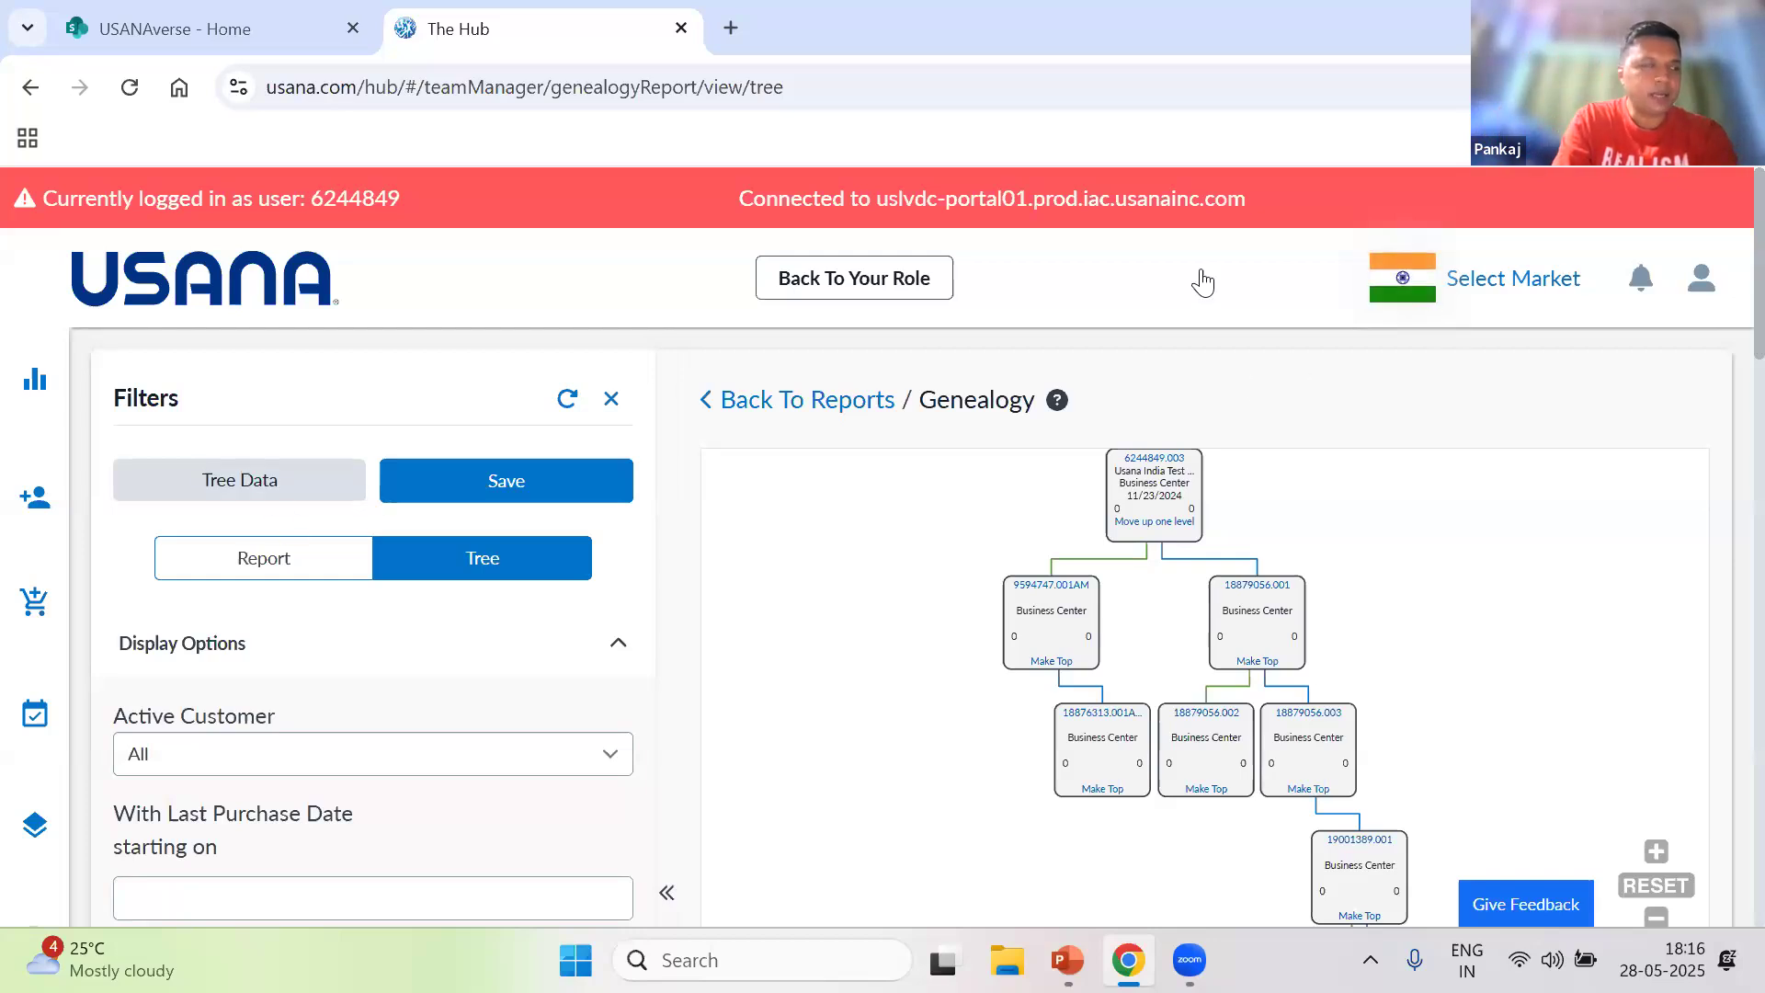
scroll(1732, 265, "down", 4)
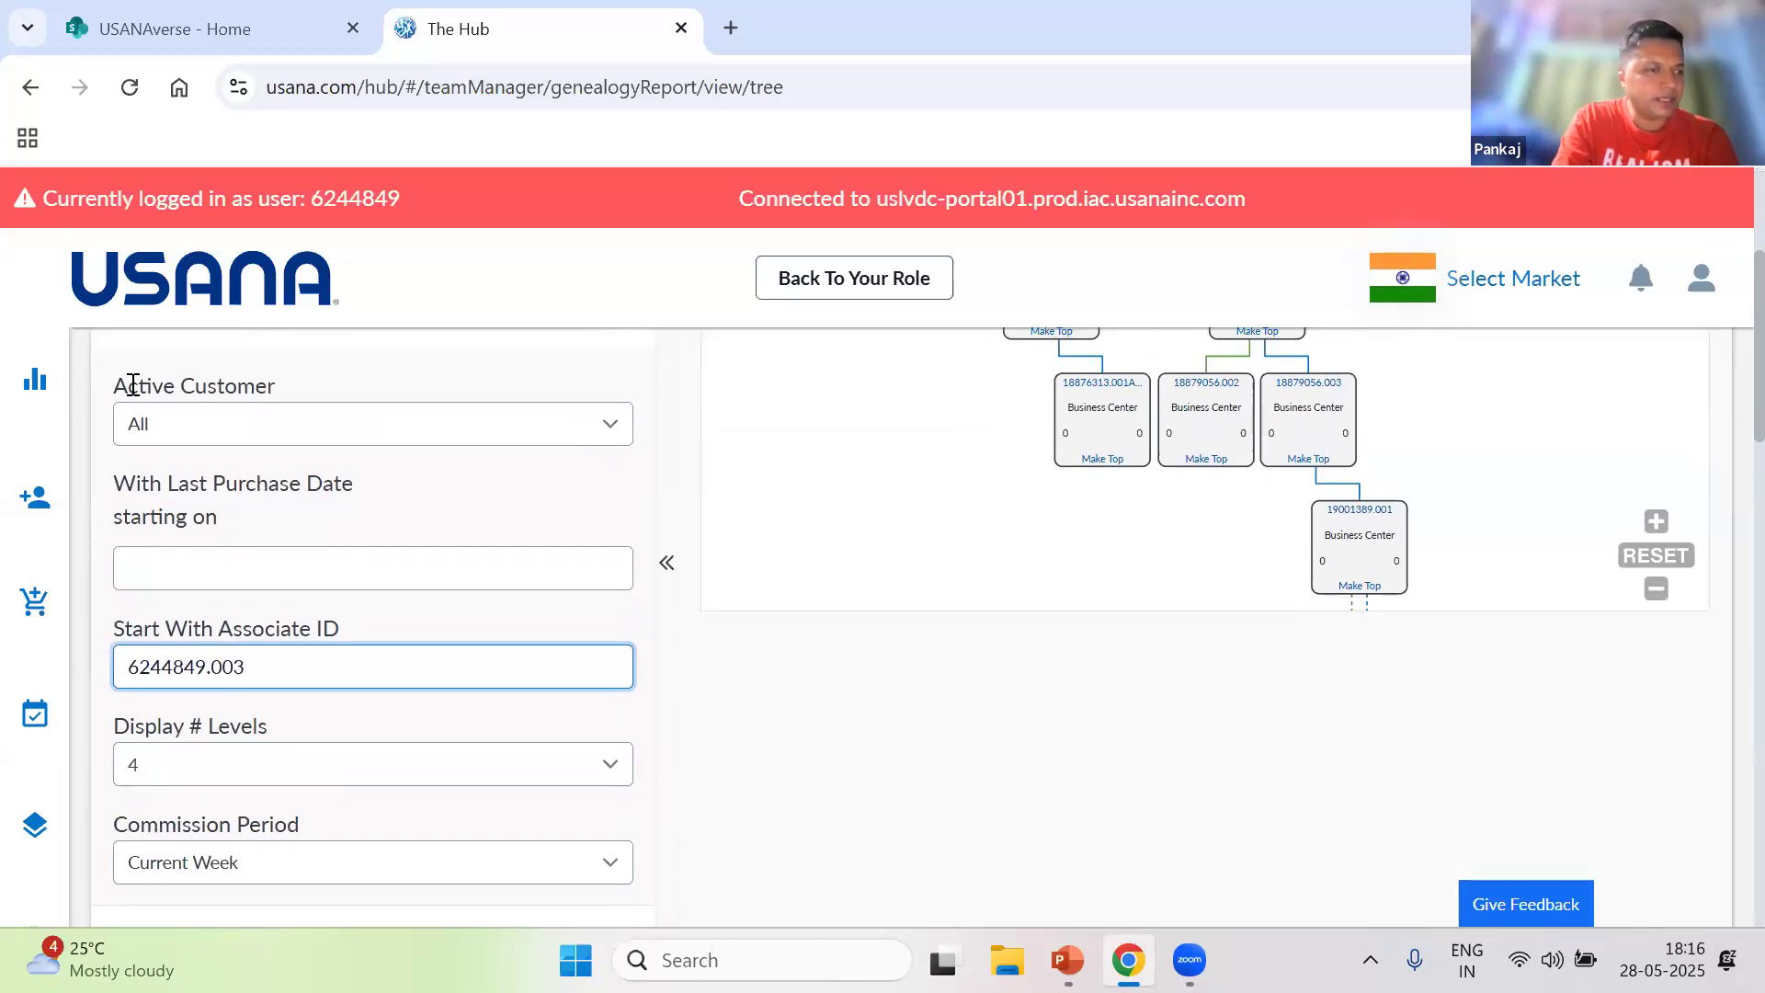
- Go to Share USANA Media Center under My Business > Prospecting
left_click(51, 381)
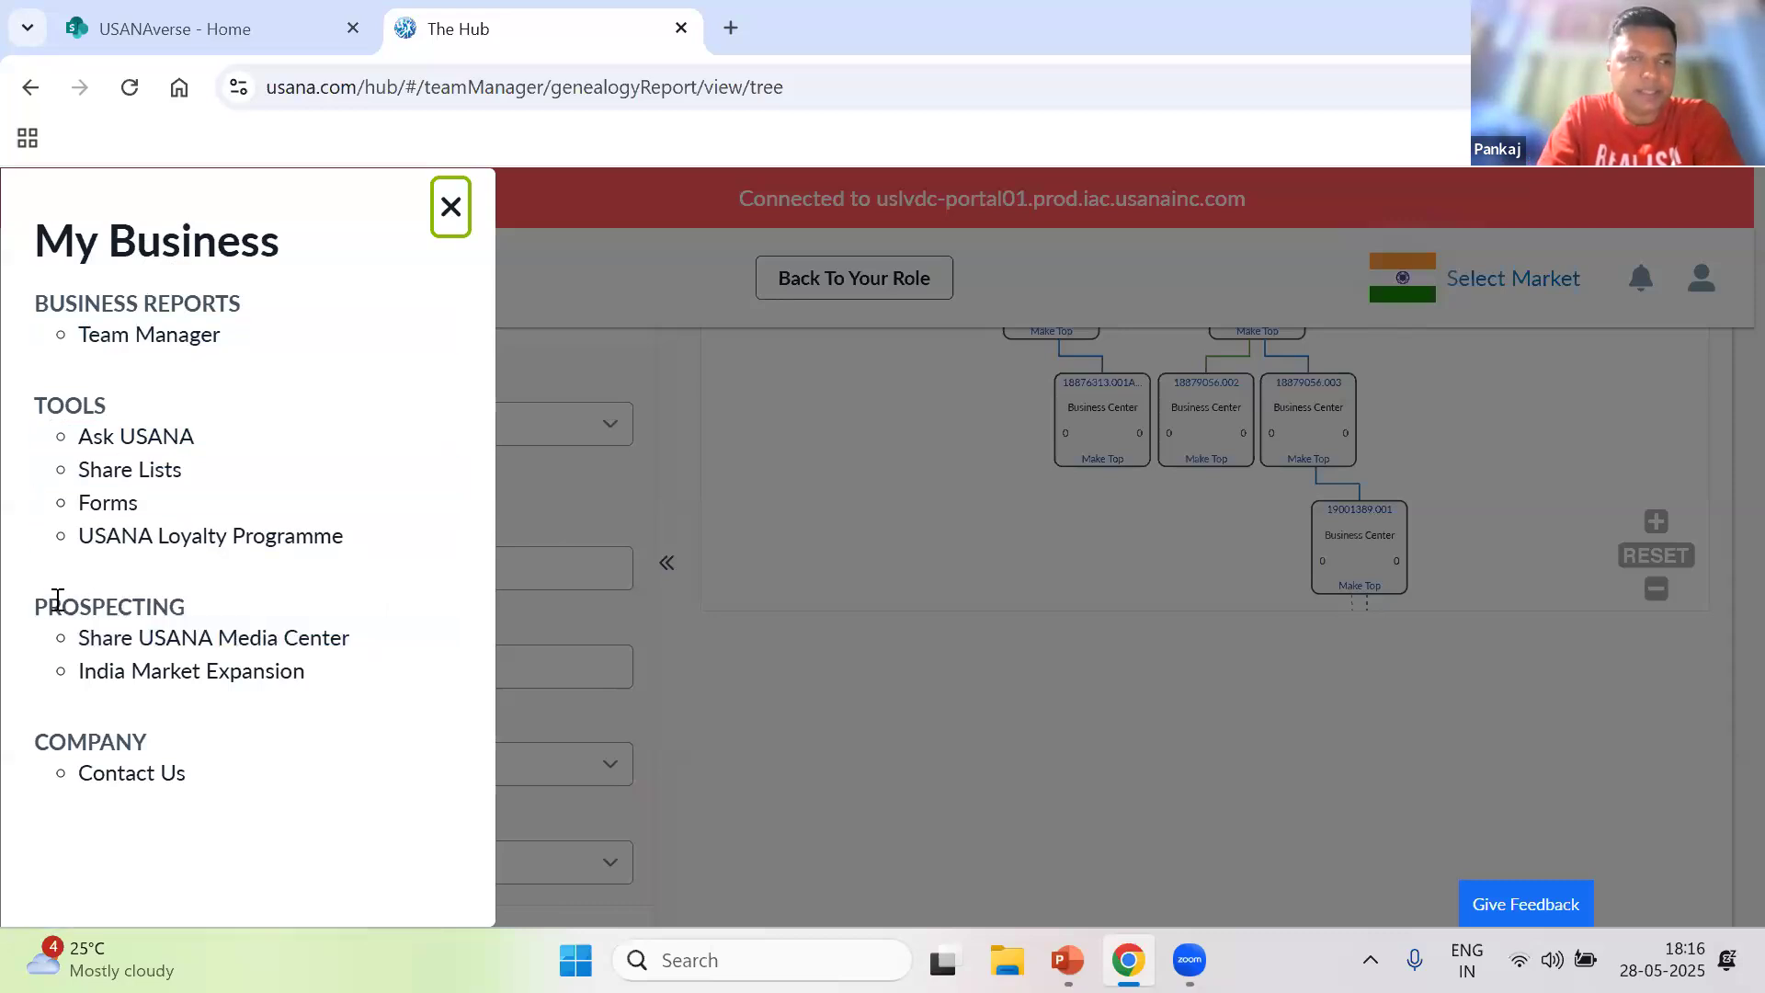
left_click(221, 642)
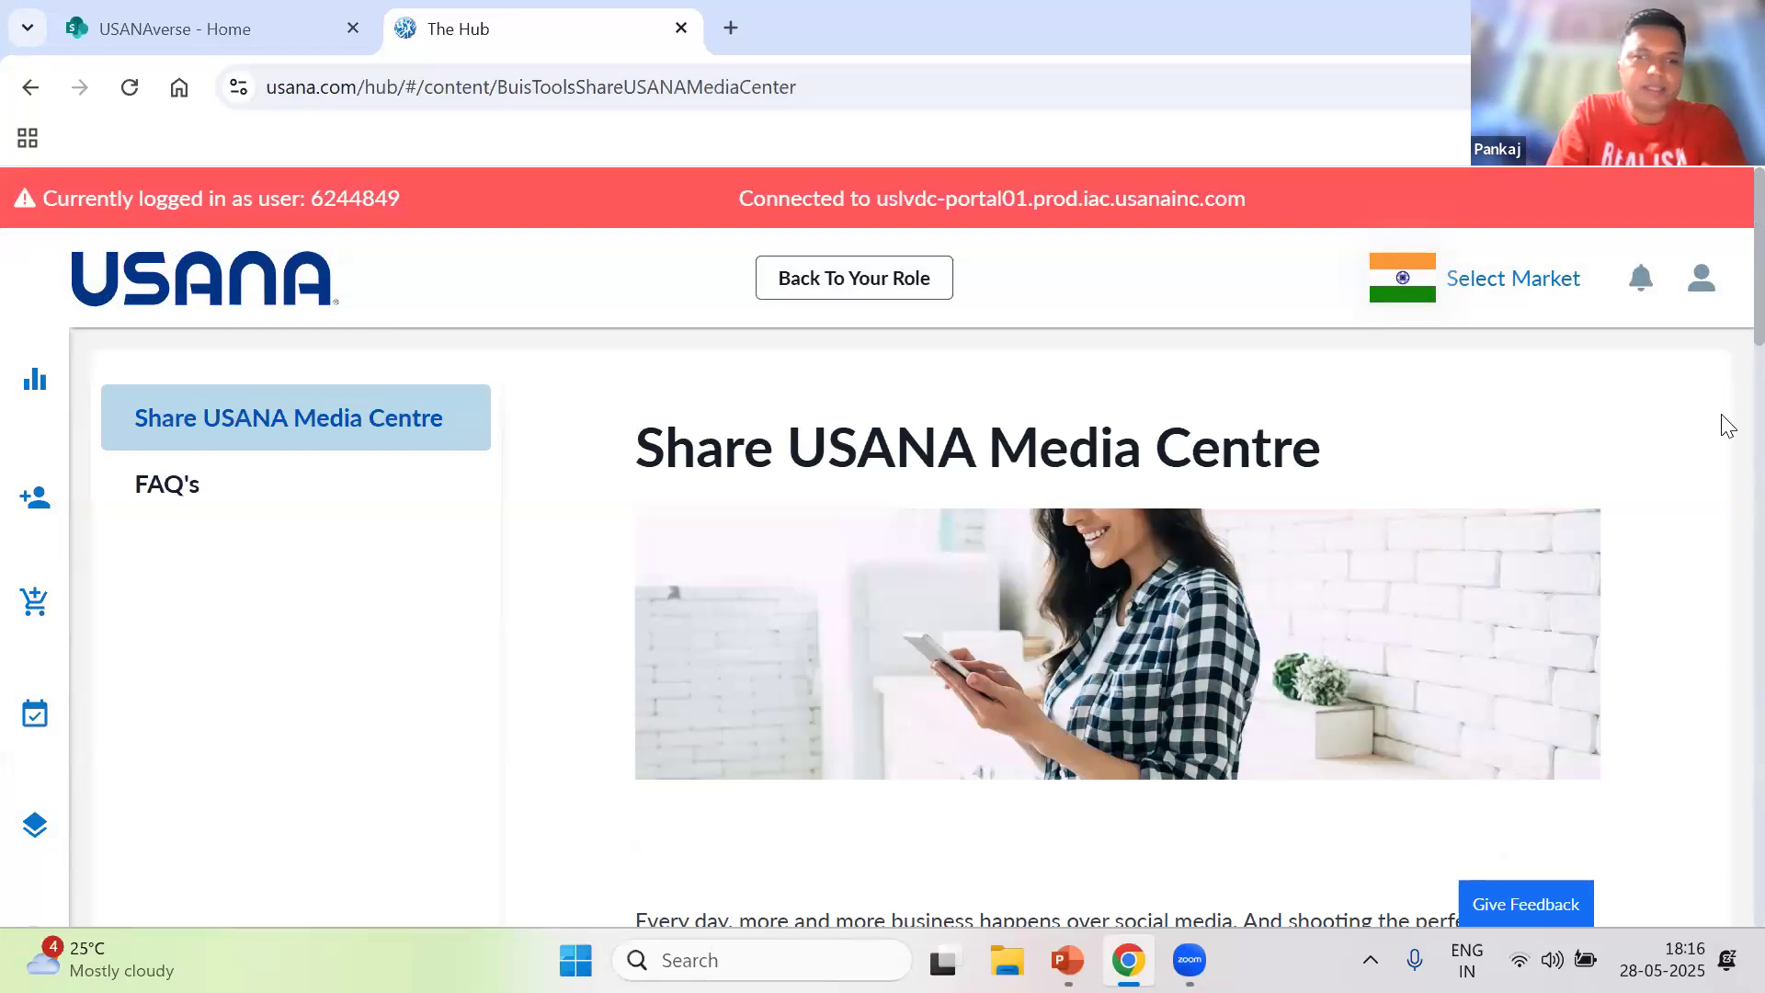
- Review the key features, then follow 'Go to the Share USANA Media Centre now' into a new tab
scroll(1726, 311, "down", 15)
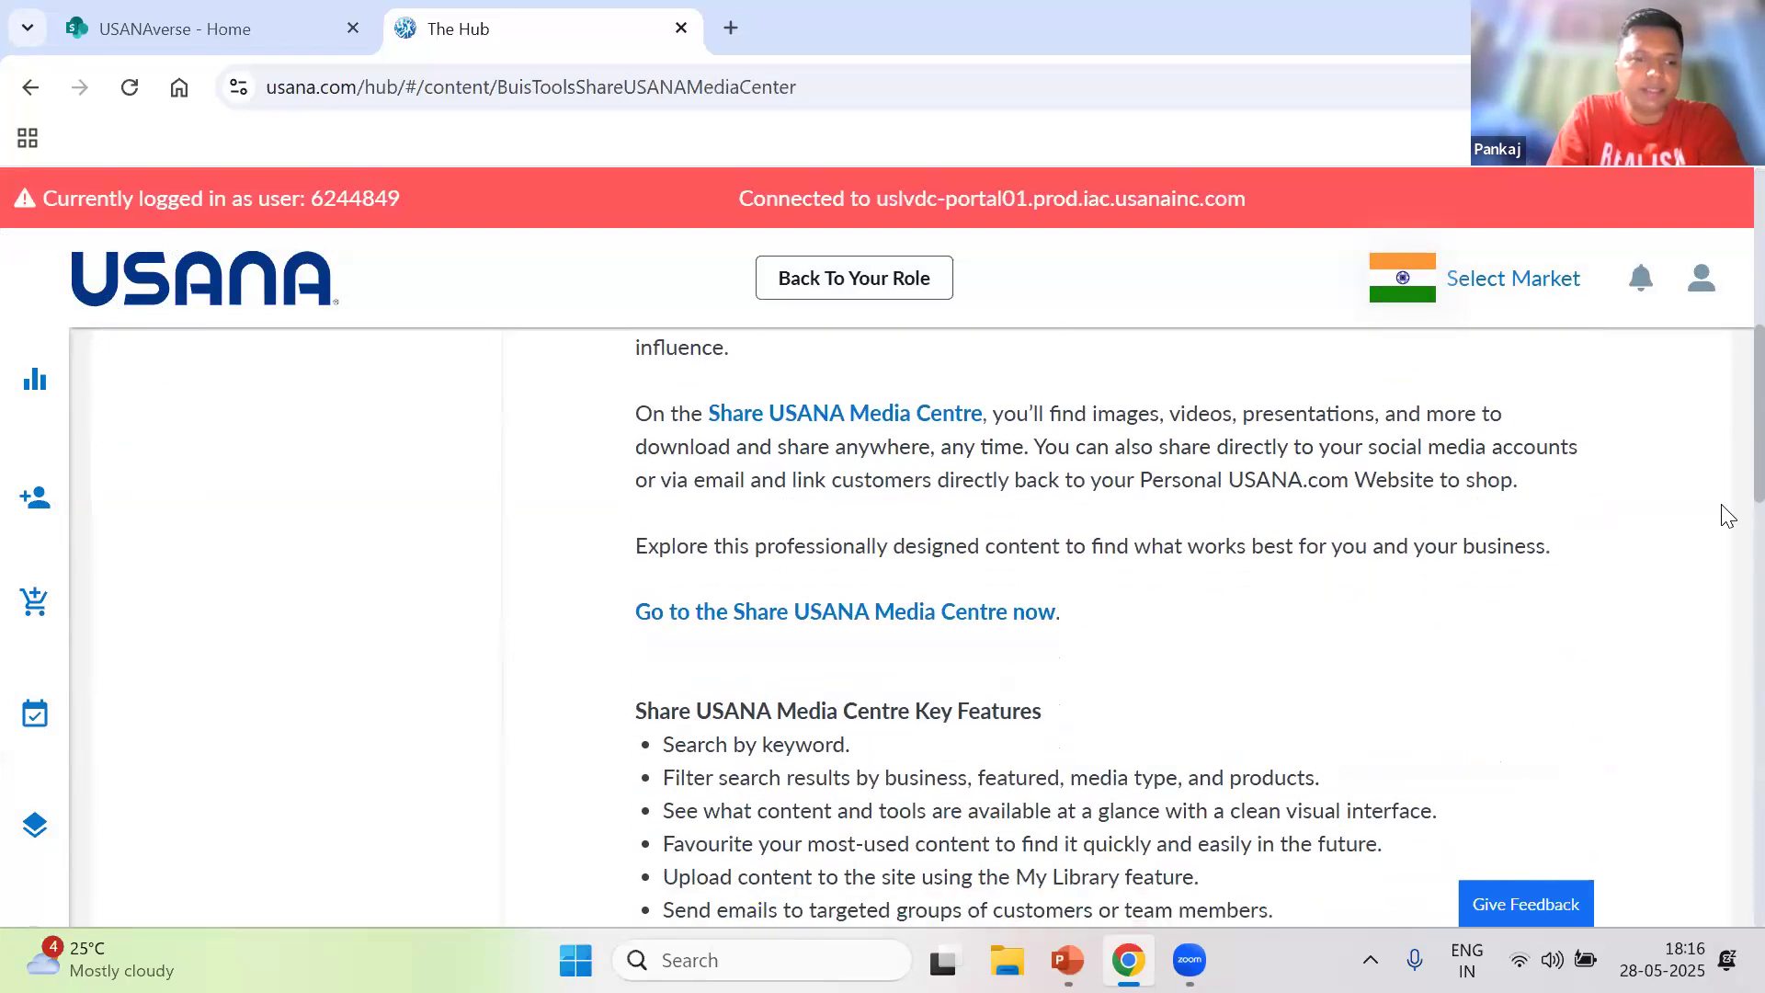
scroll(1726, 644, "up", 2)
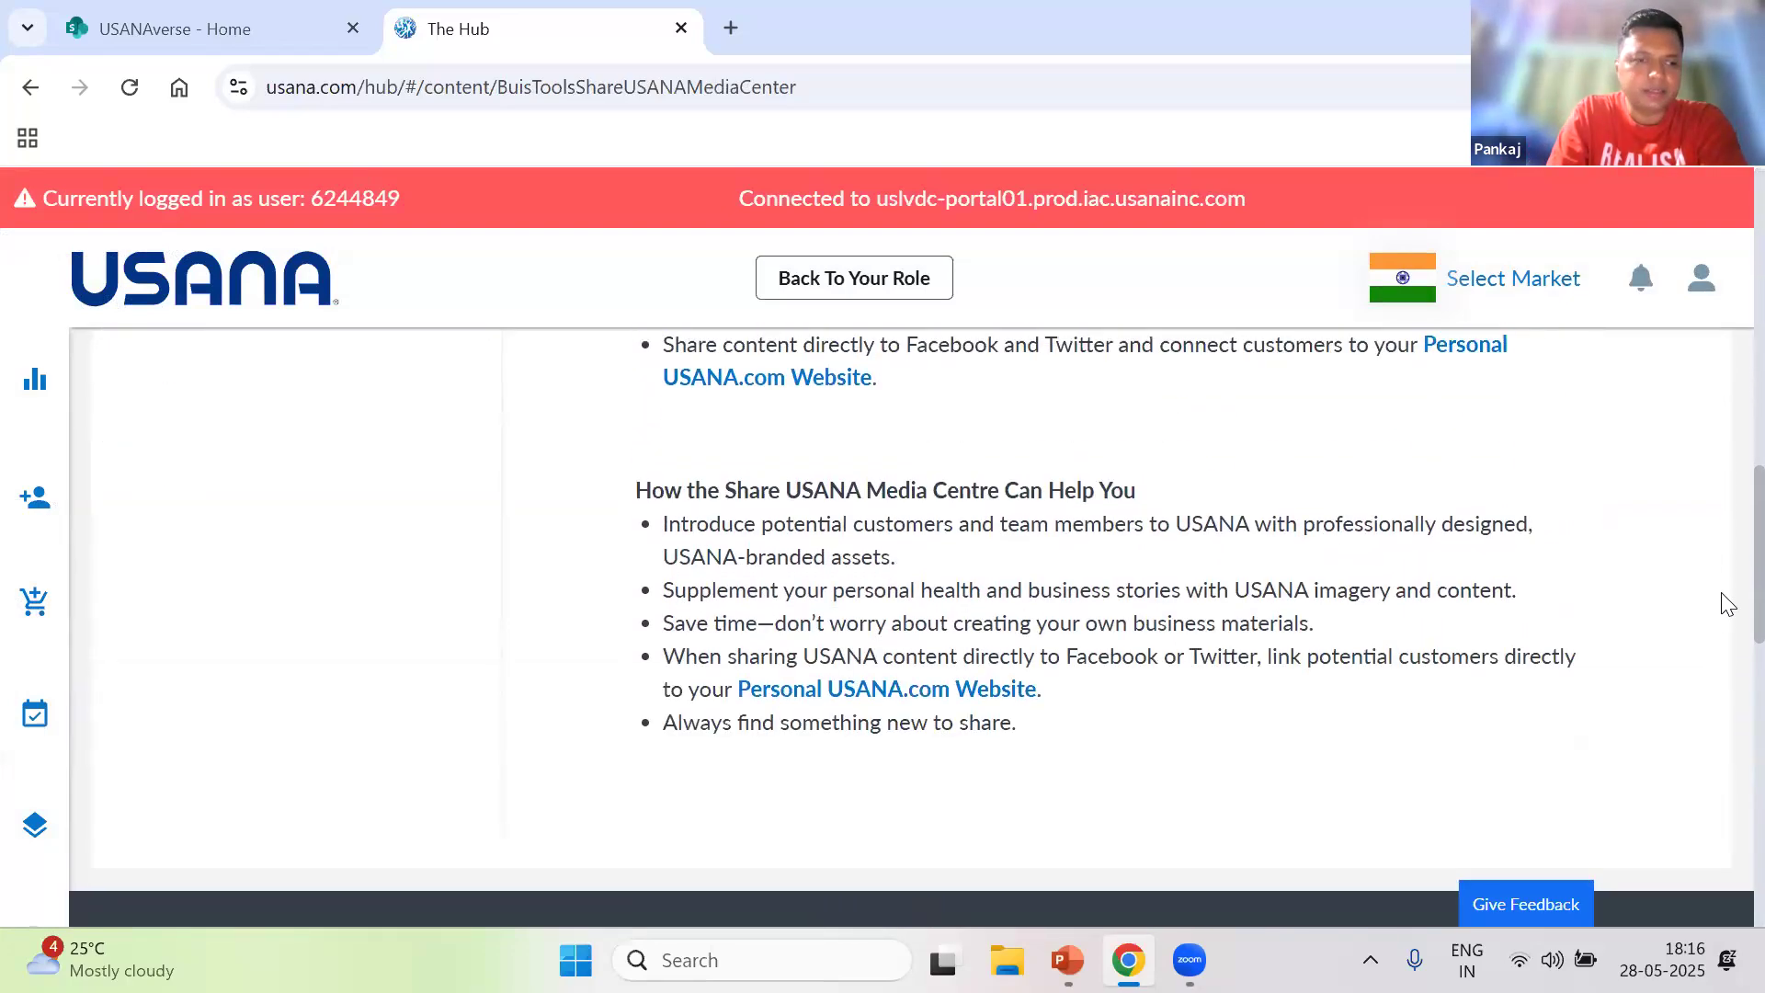
scroll(1727, 534, "up", 3)
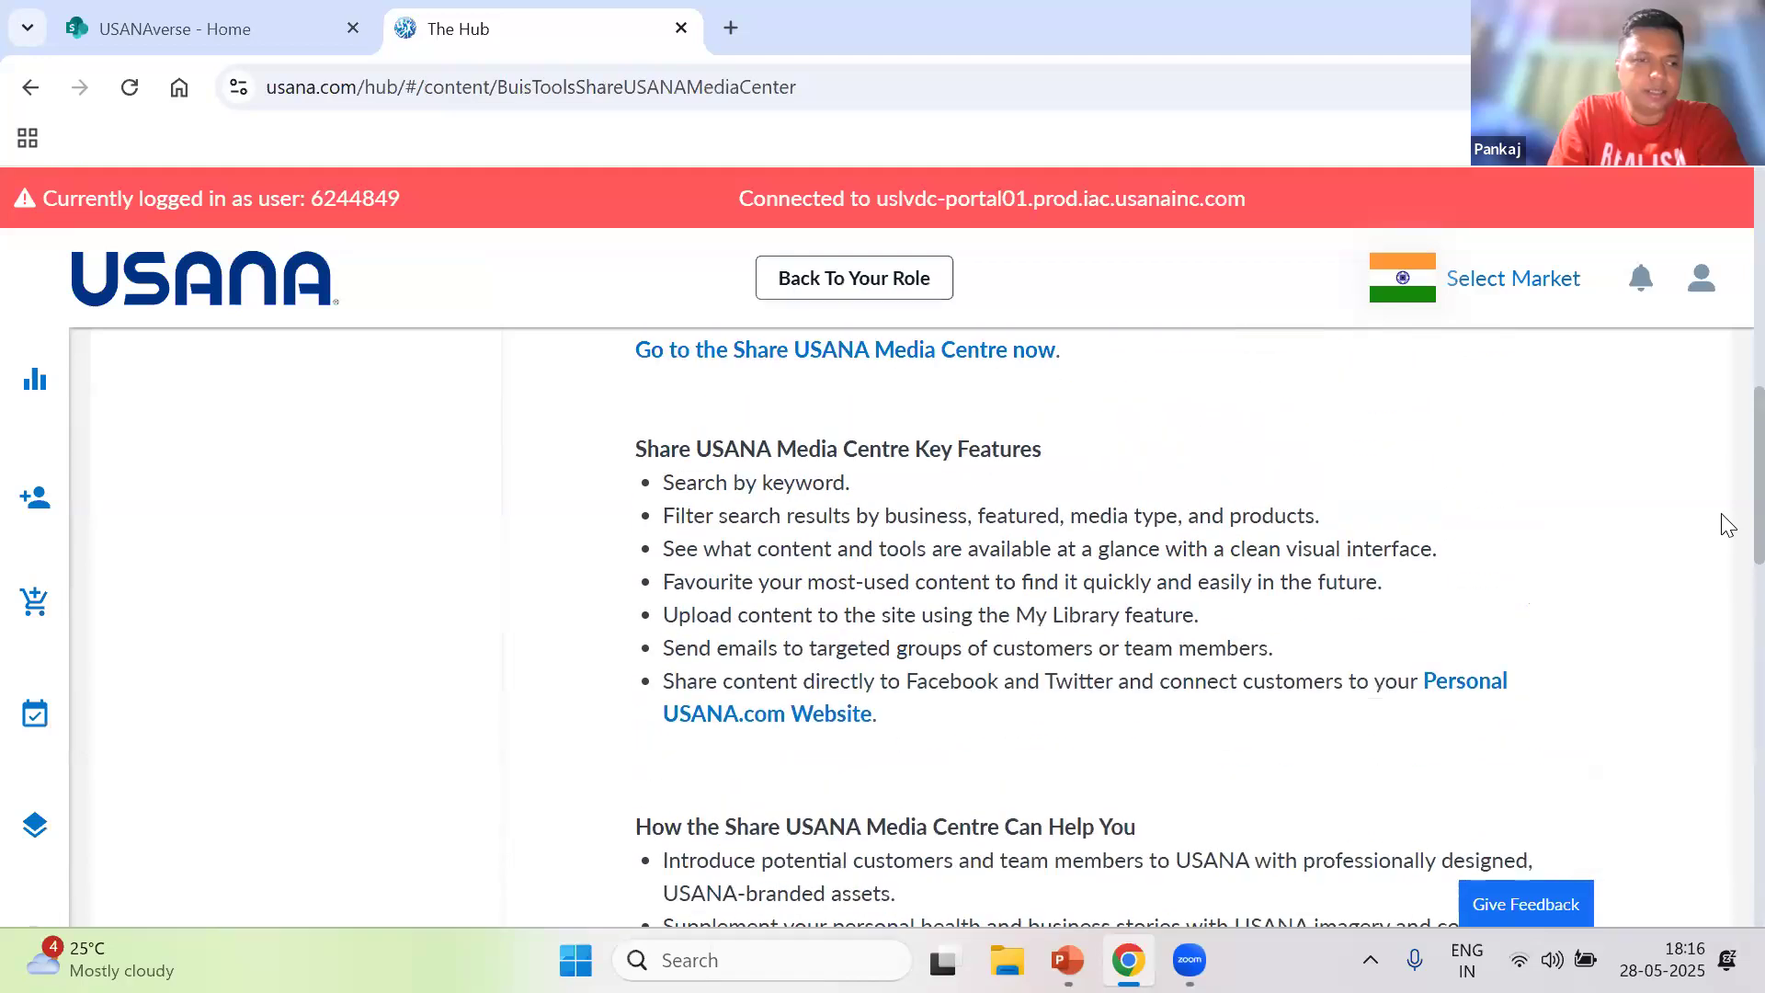
scroll(1727, 525, "down", 3)
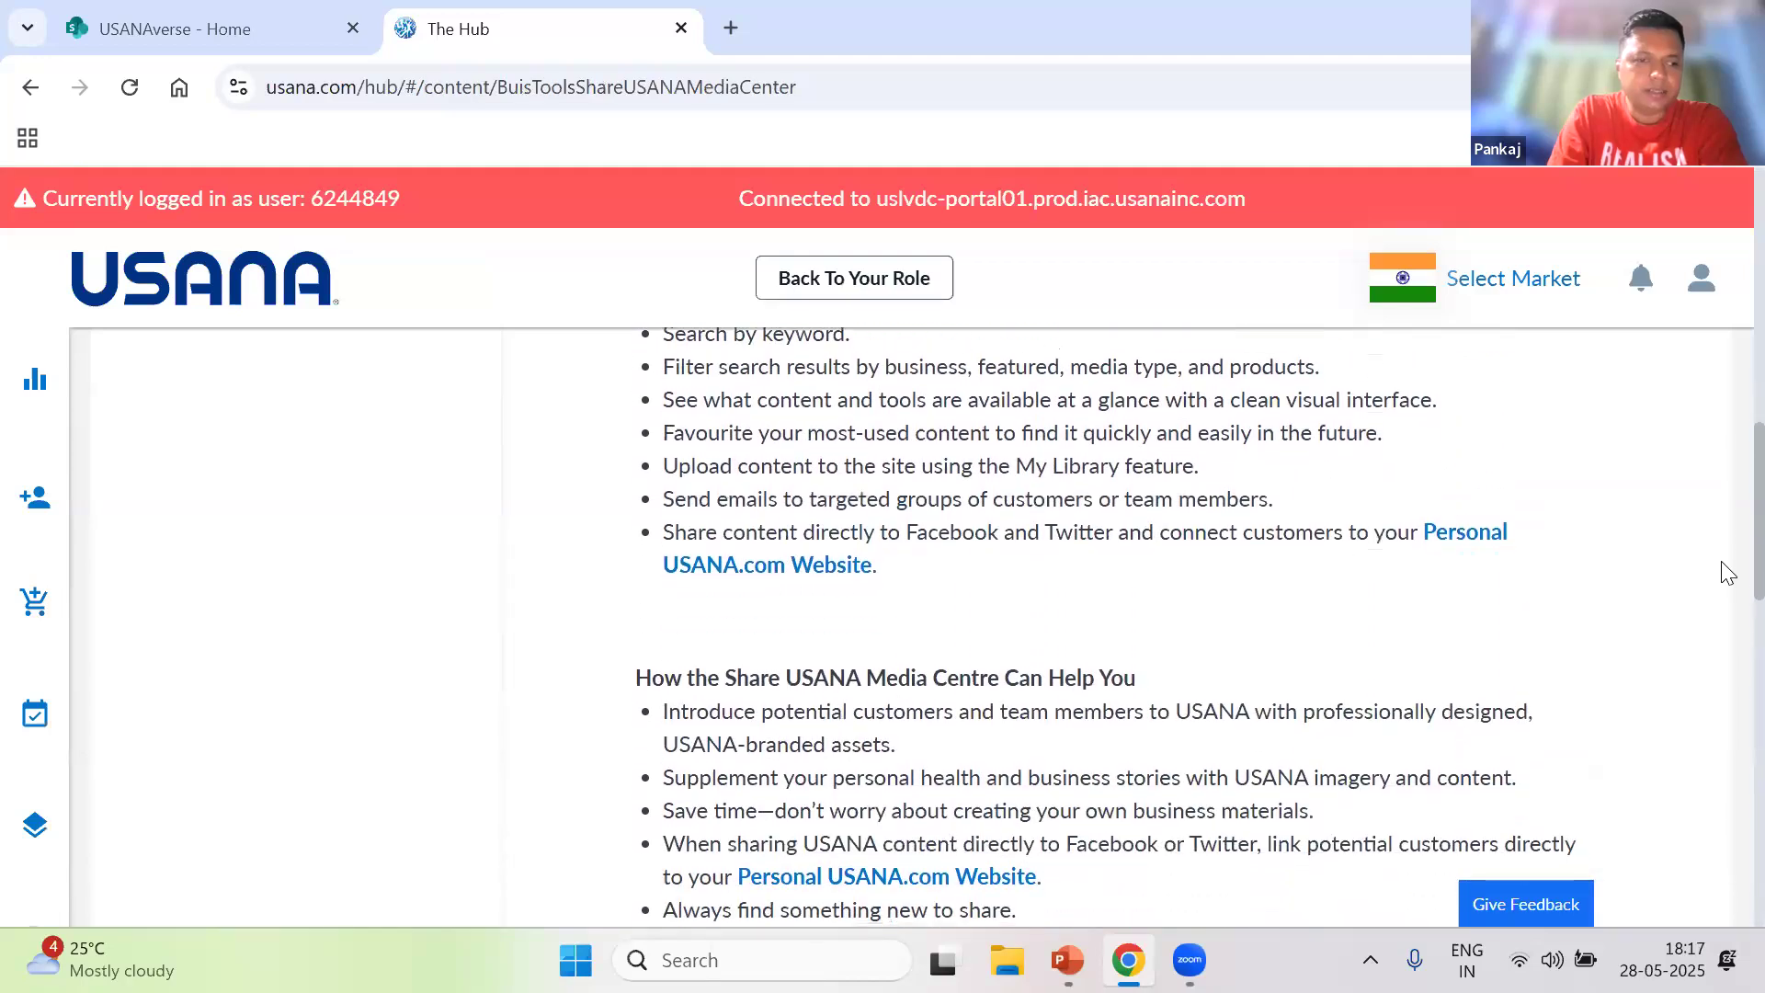
scroll(1724, 478, "up", 10)
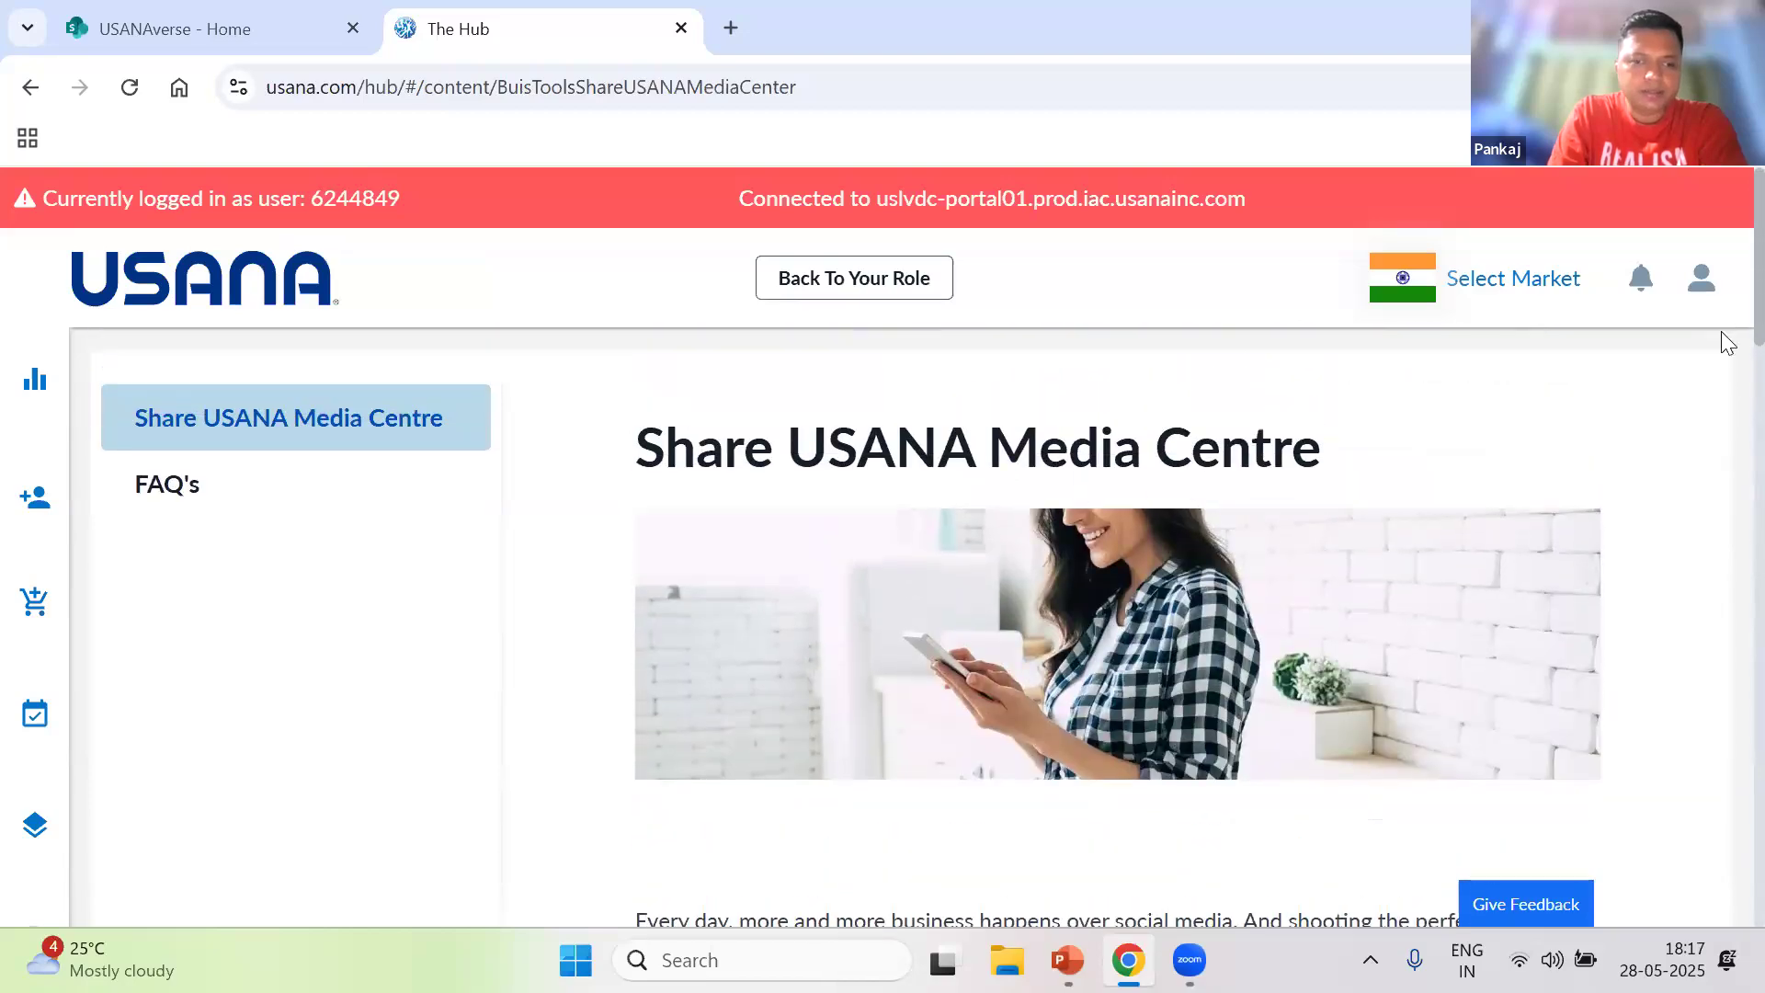
scroll(1724, 496, "down", 8)
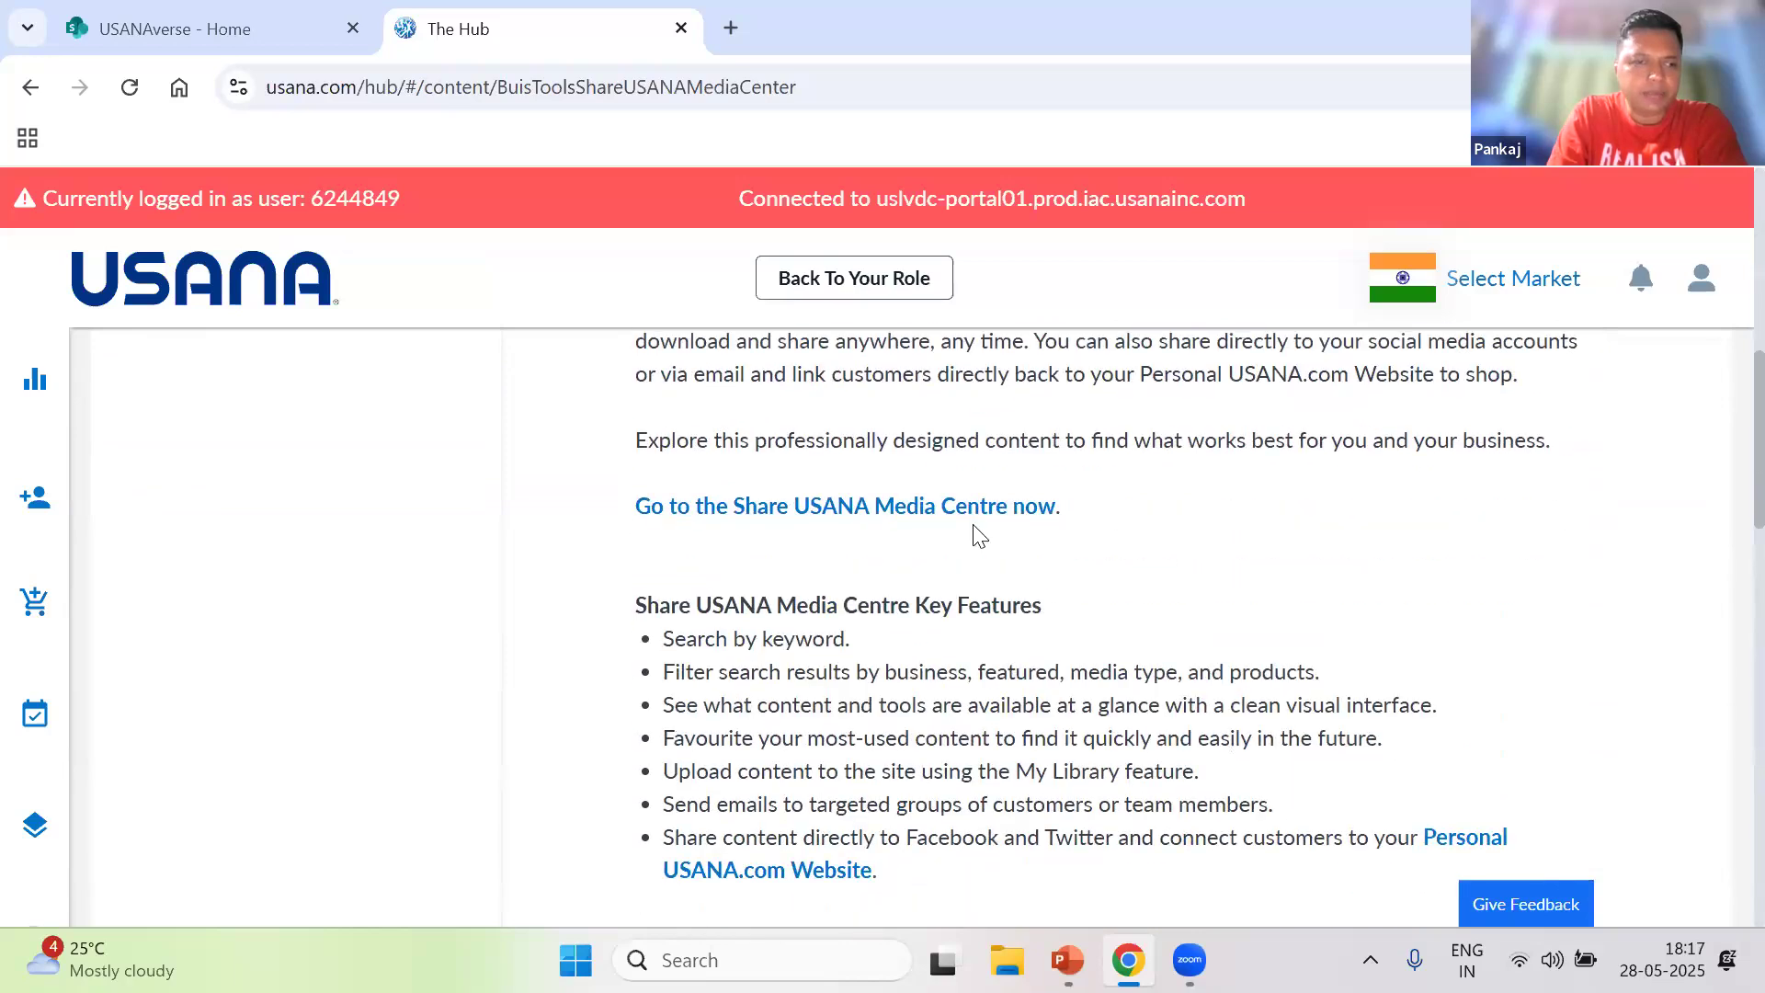
left_click(935, 507)
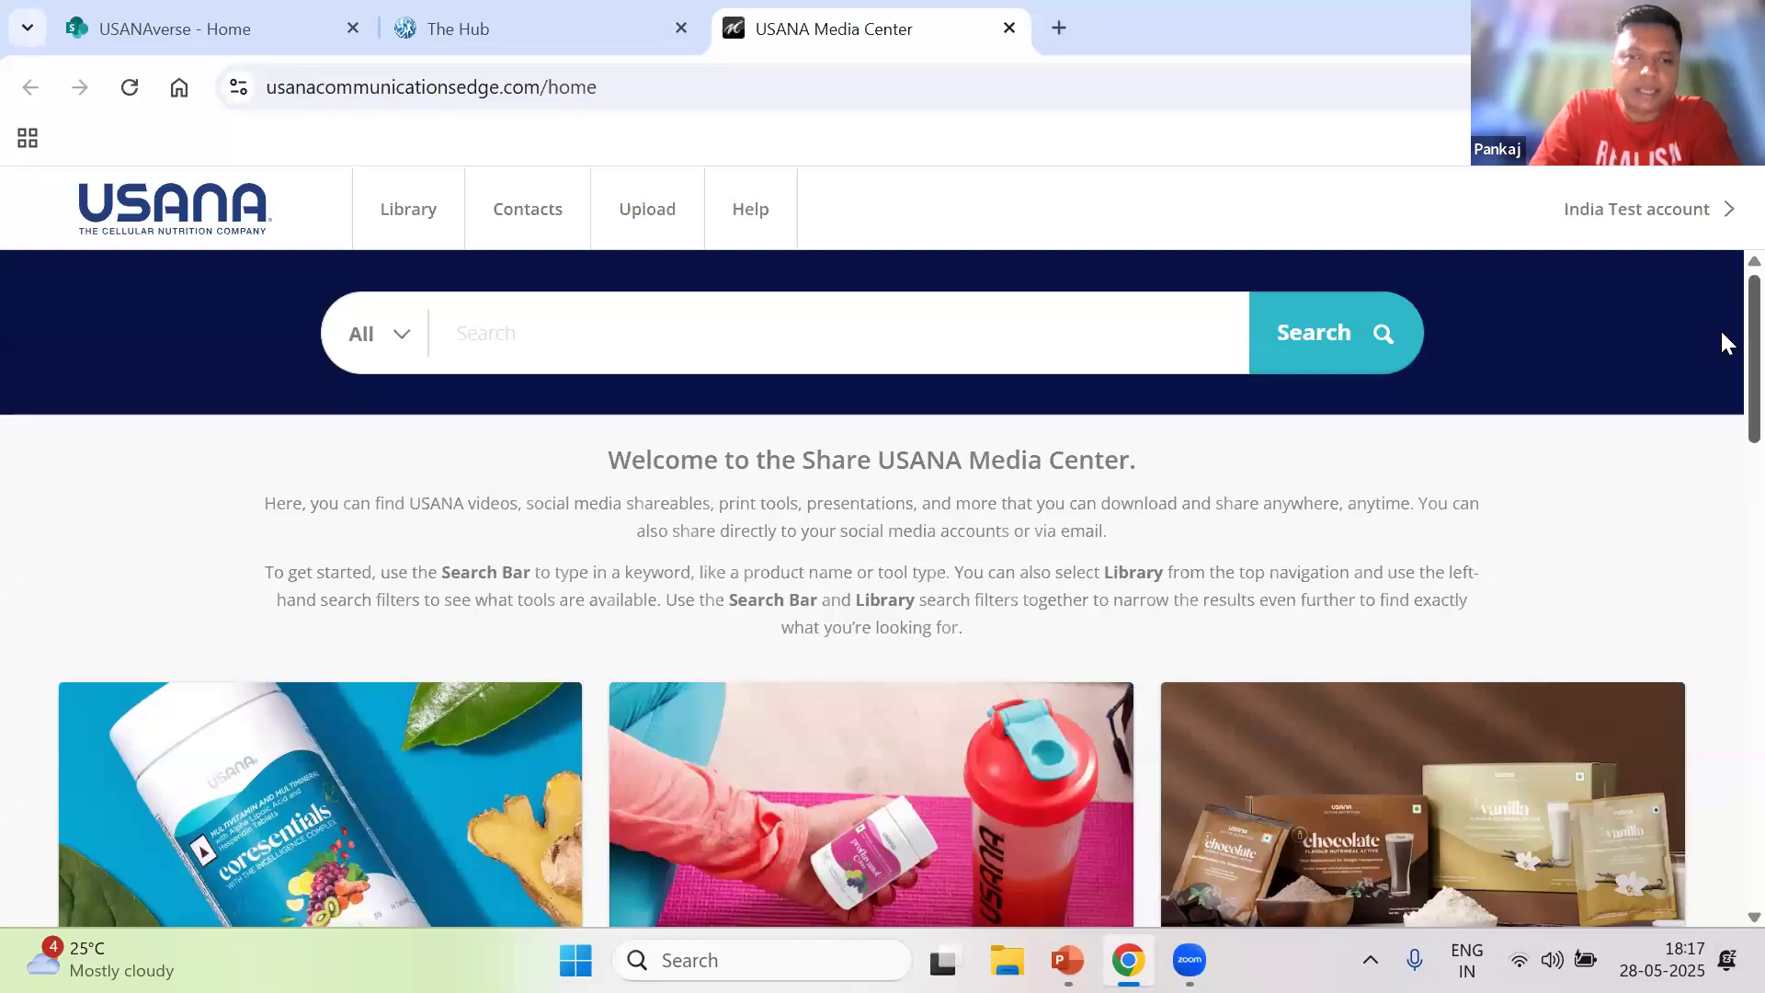
scroll(1726, 342, "down", 2)
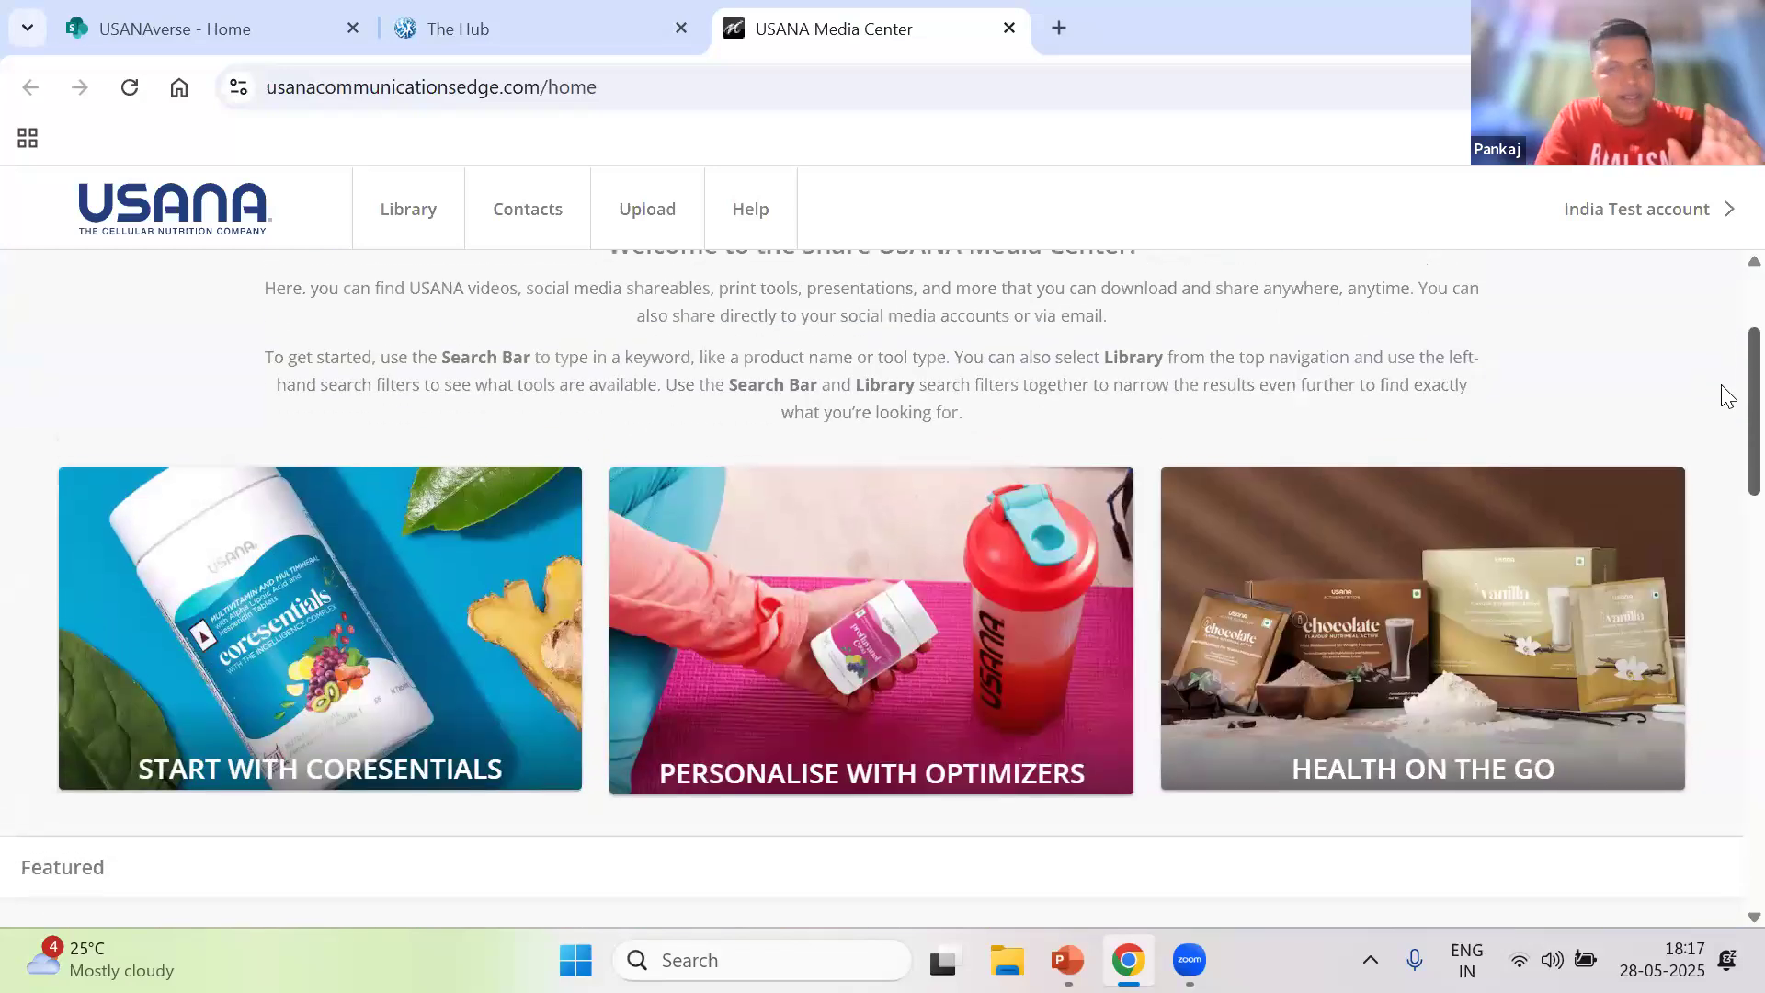
scroll(1725, 395, "up", 1)
scroll(1725, 405, "down", 1)
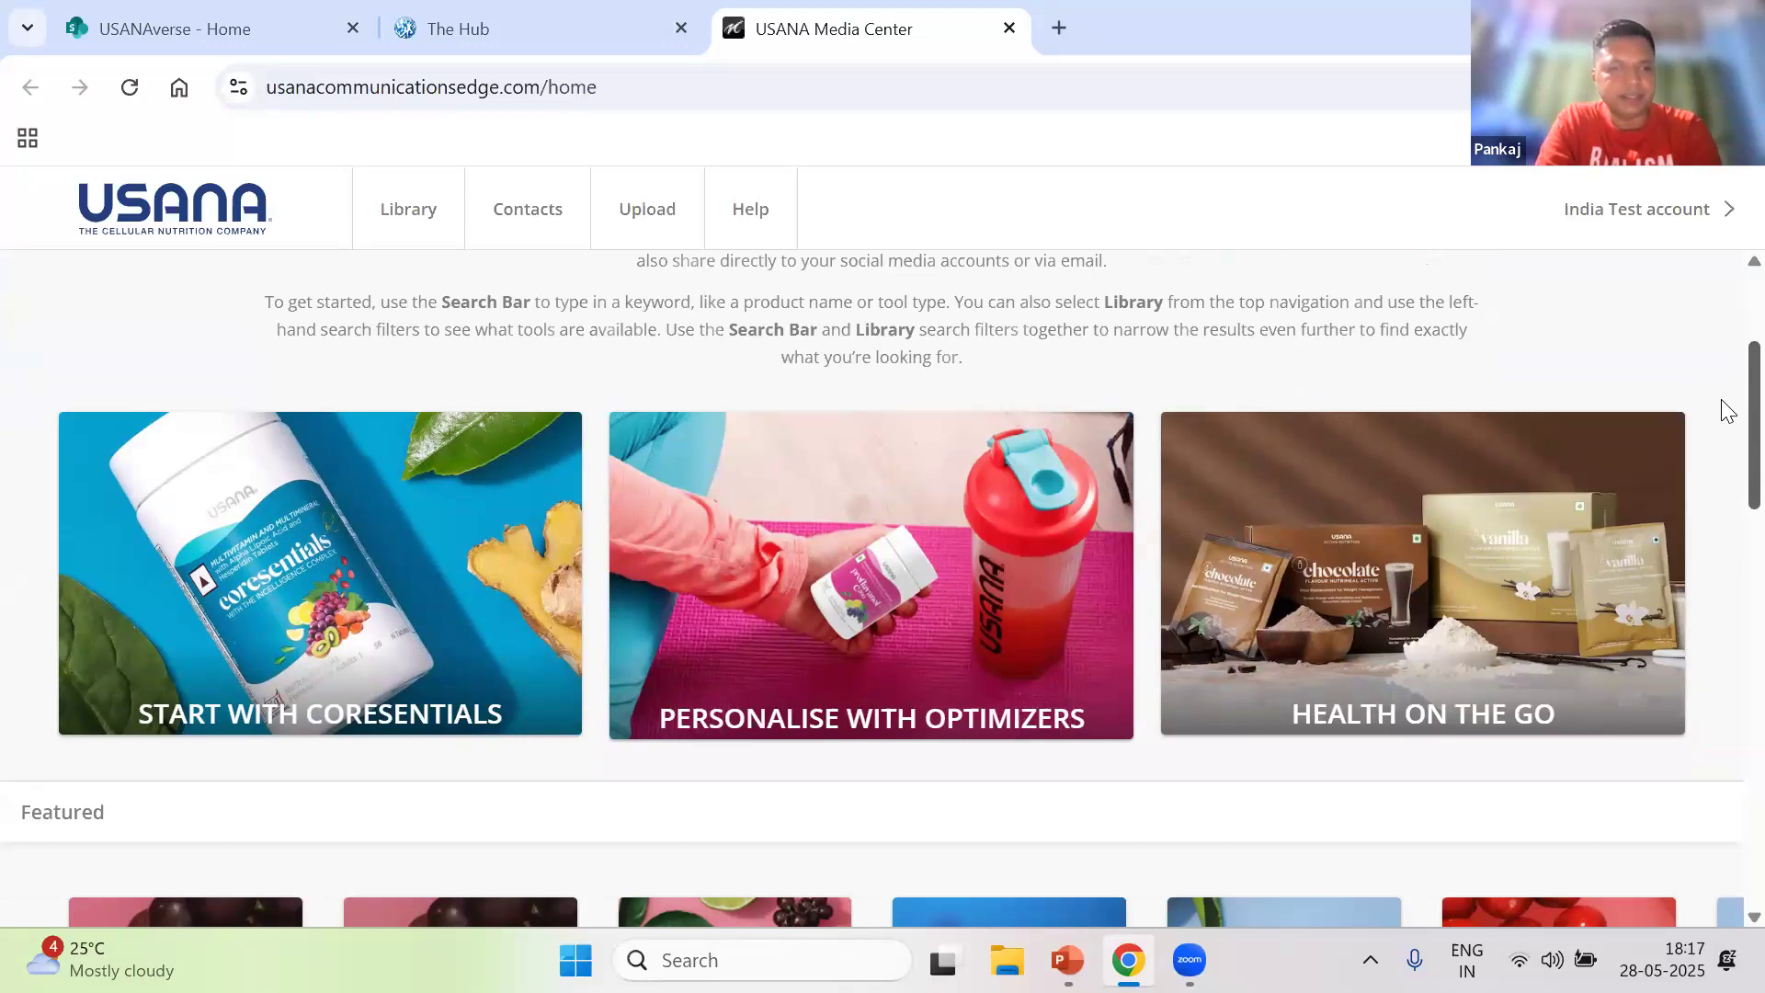
scroll(1726, 411, "down", 4)
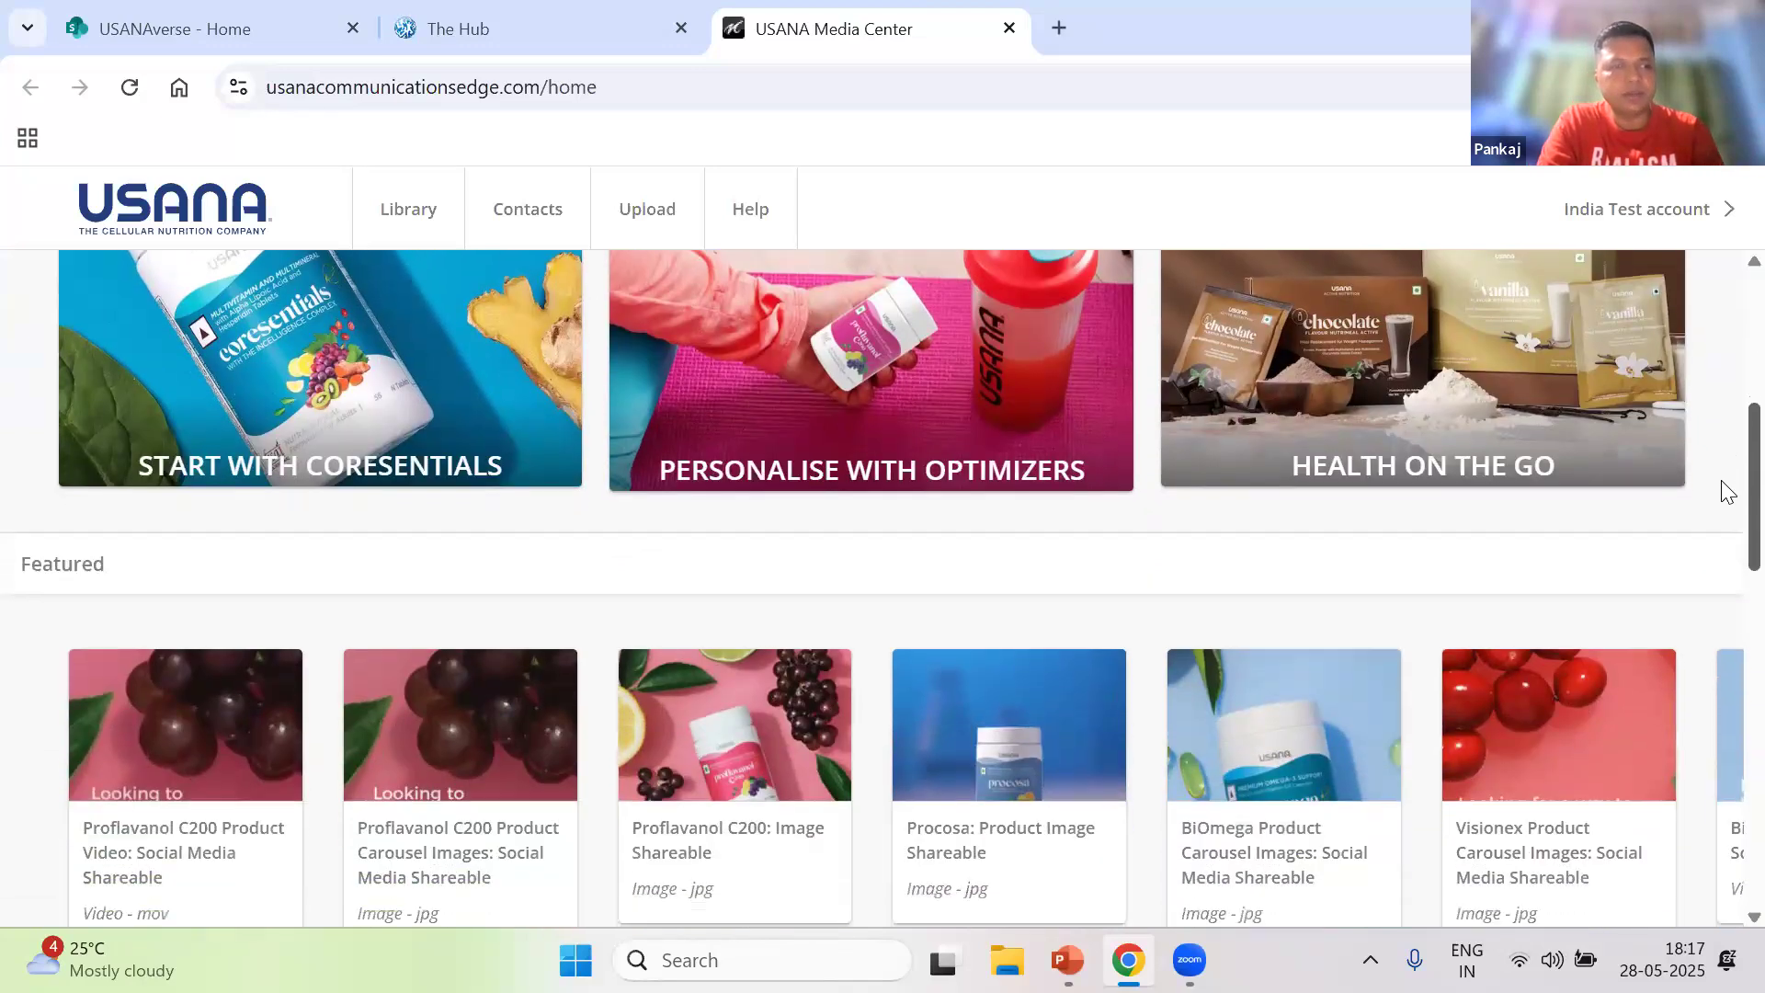
scroll(1726, 505, "down", 4)
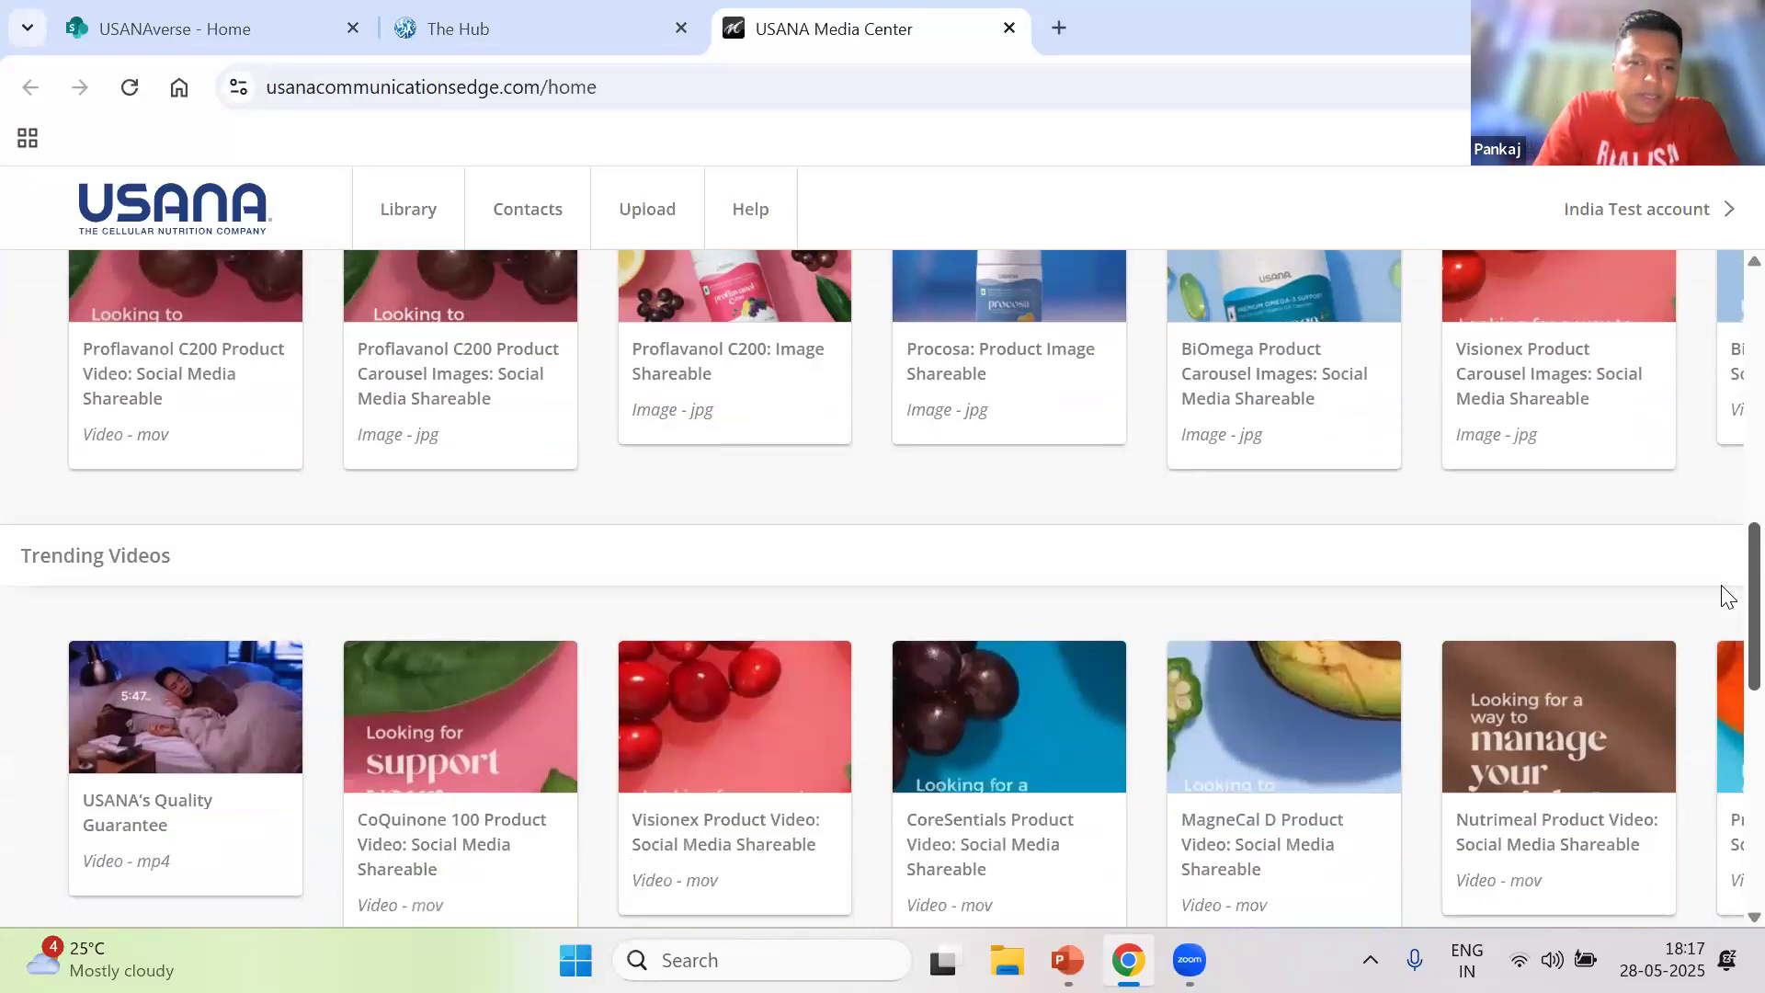
scroll(1727, 648, "down", 3)
left_click_drag(1722, 642, 1720, 639)
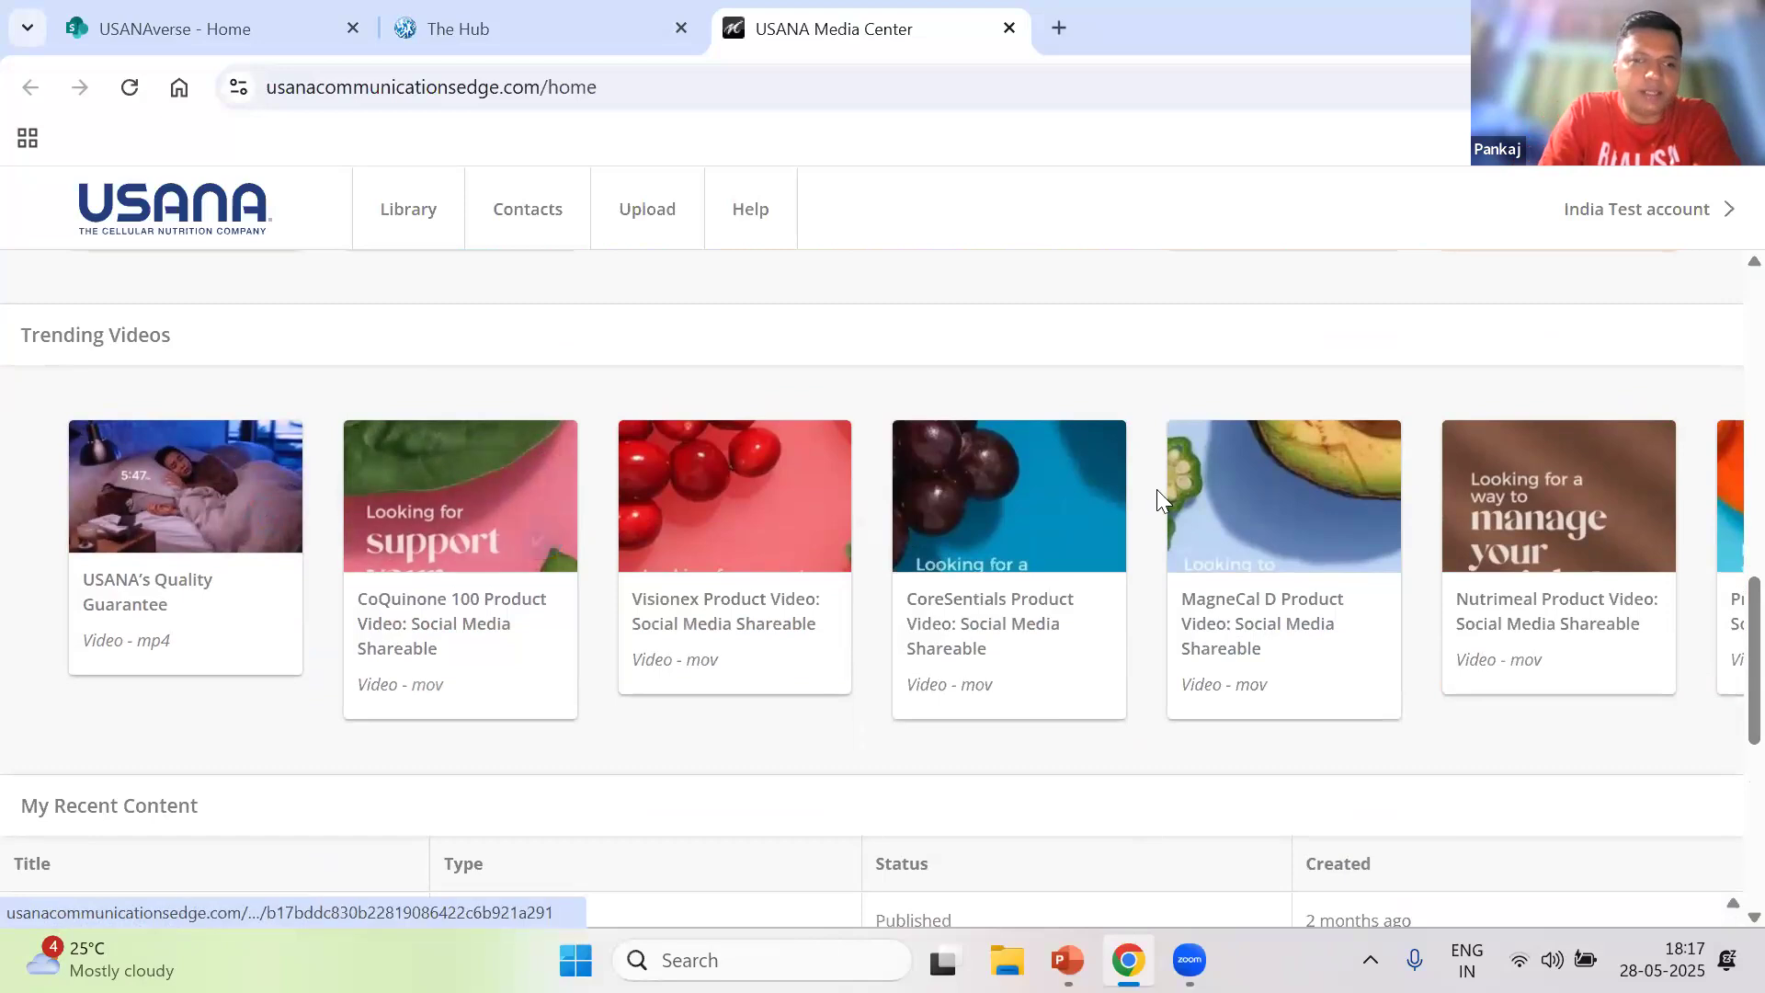
scroll(1725, 634, "down", 3)
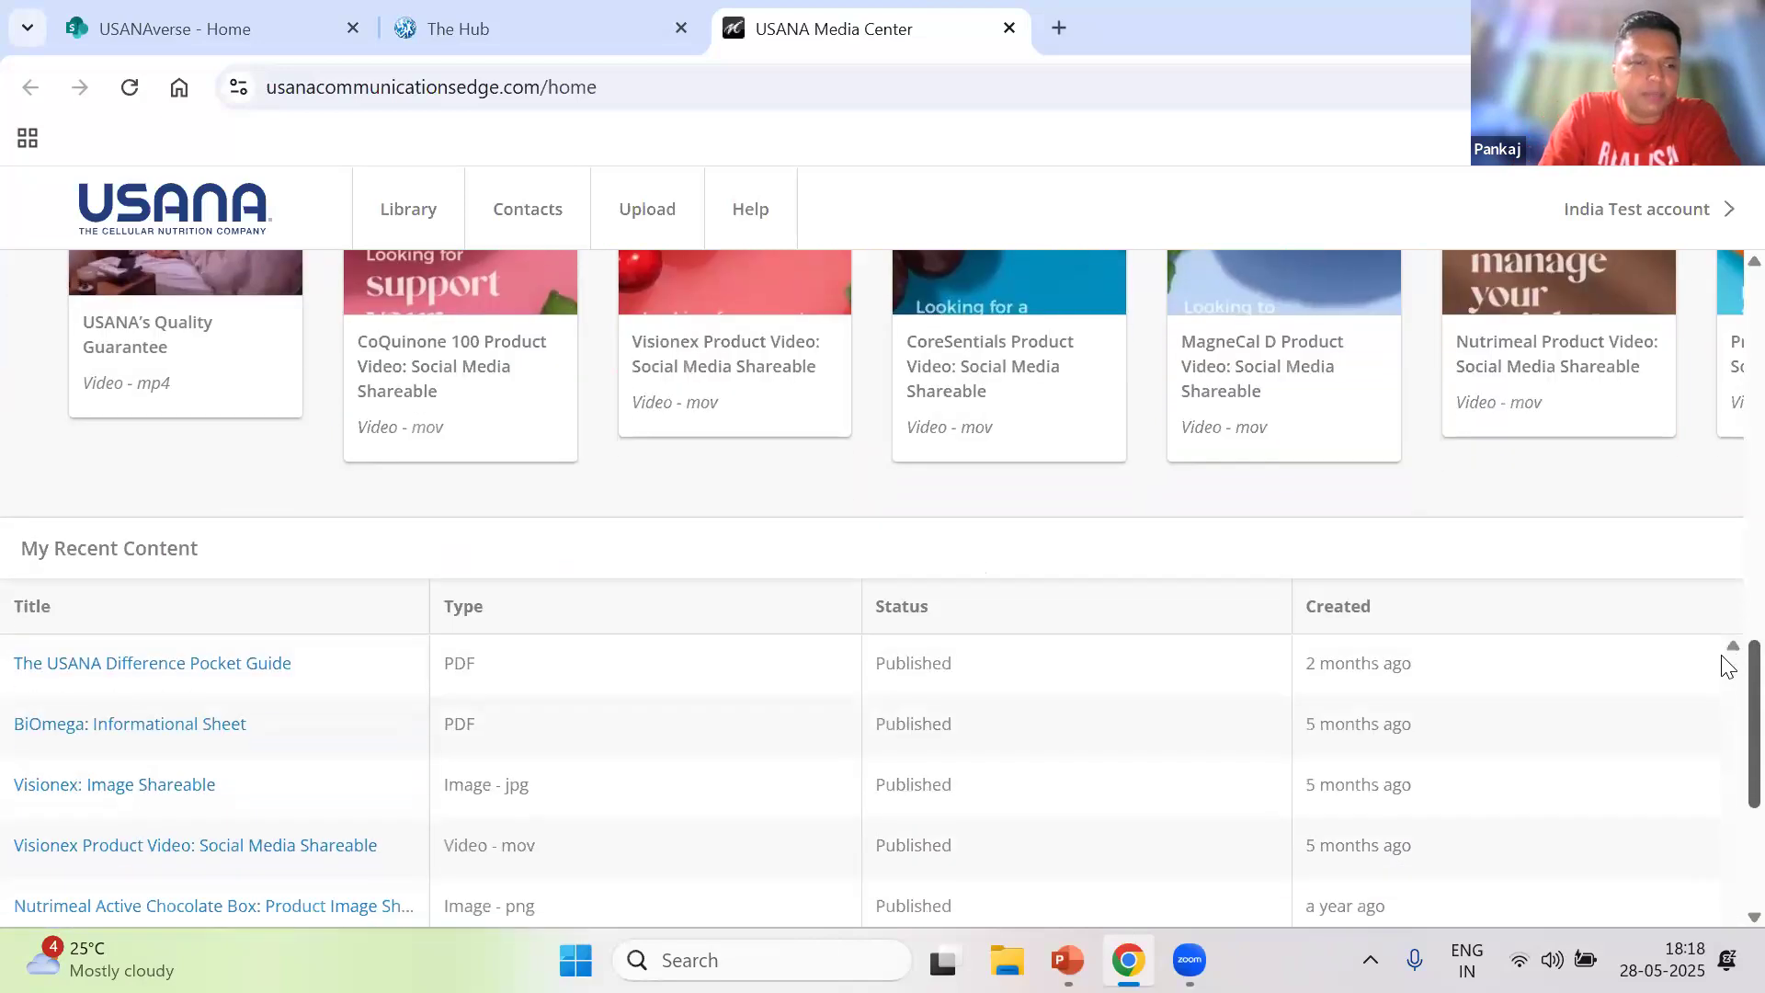
scroll(1721, 551, "up", 9)
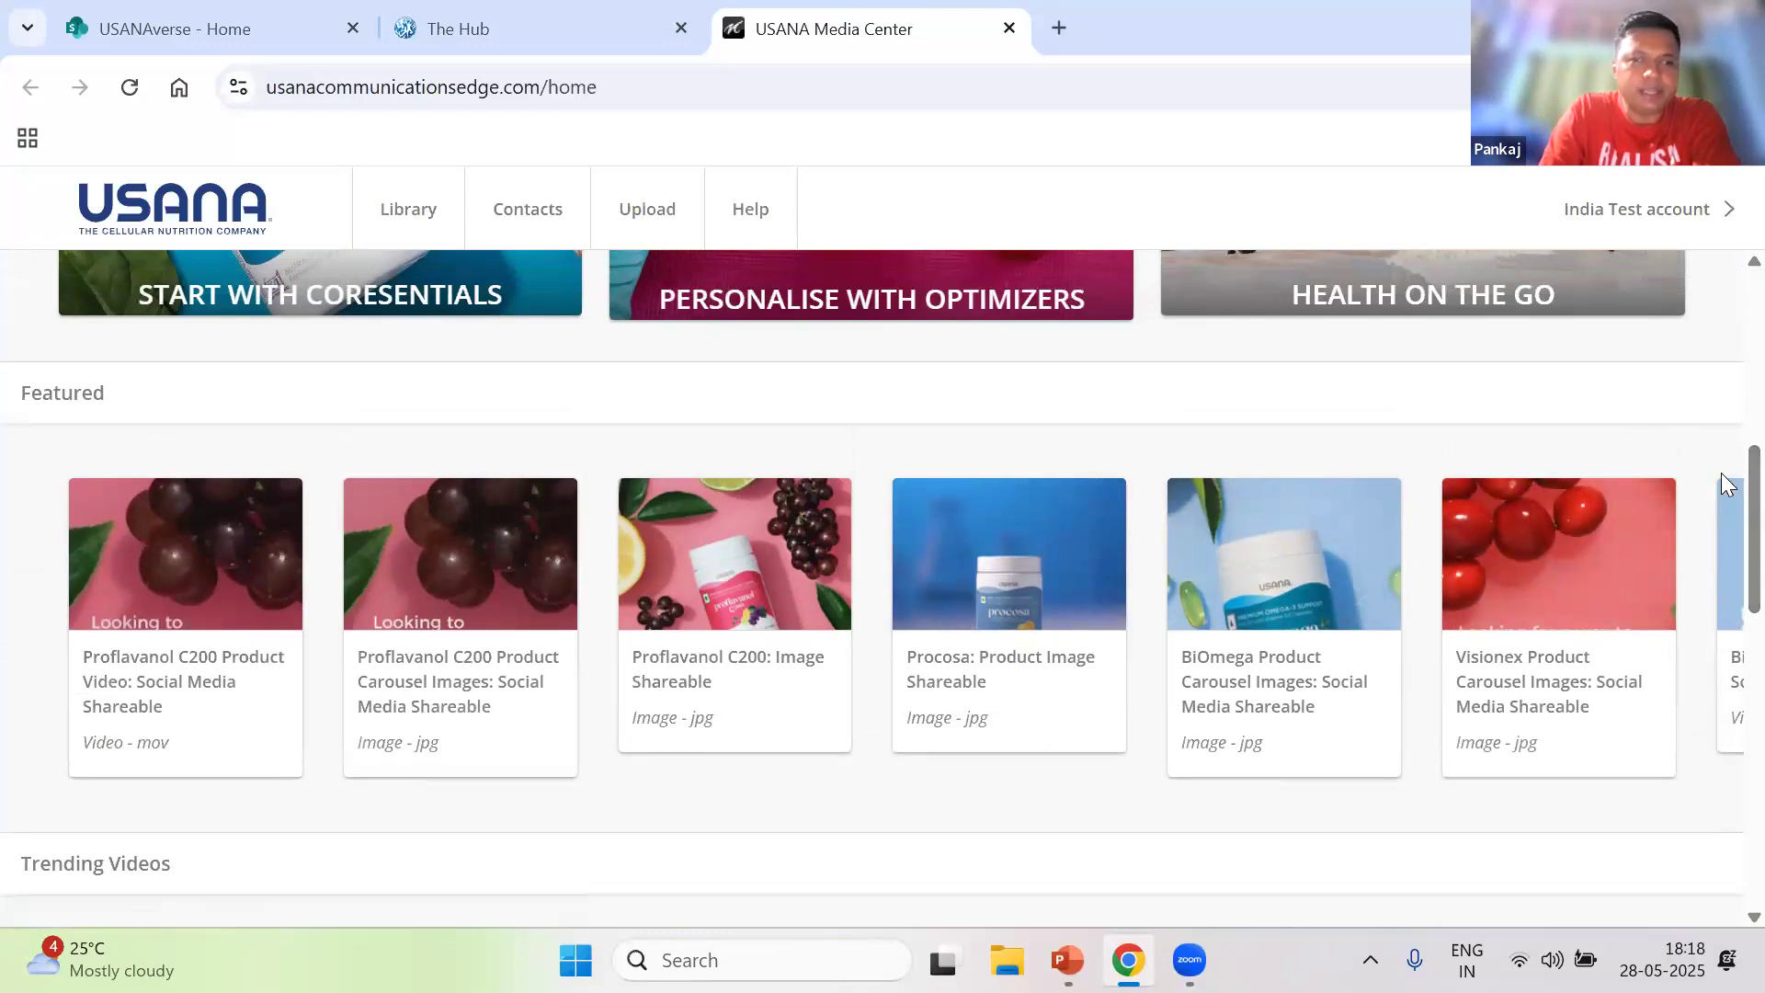
scroll(1724, 459, "up", 2)
scroll(1724, 423, "up", 1)
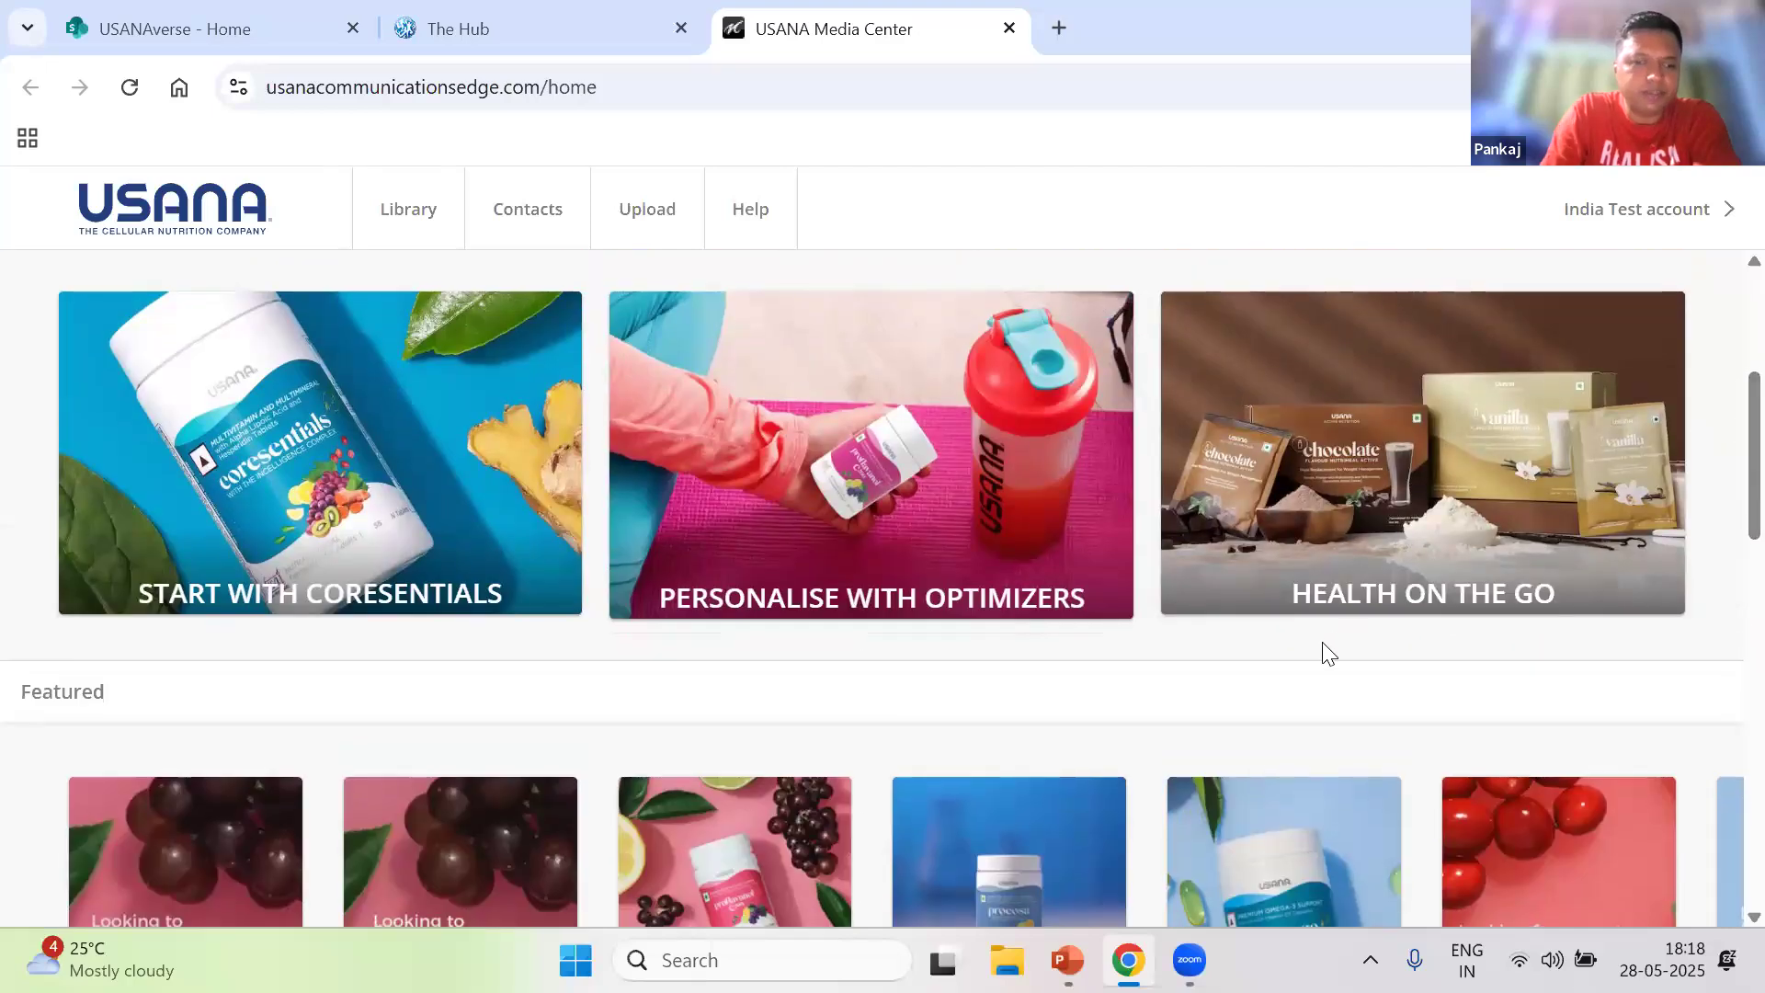
scroll(1329, 652, "down", 4)
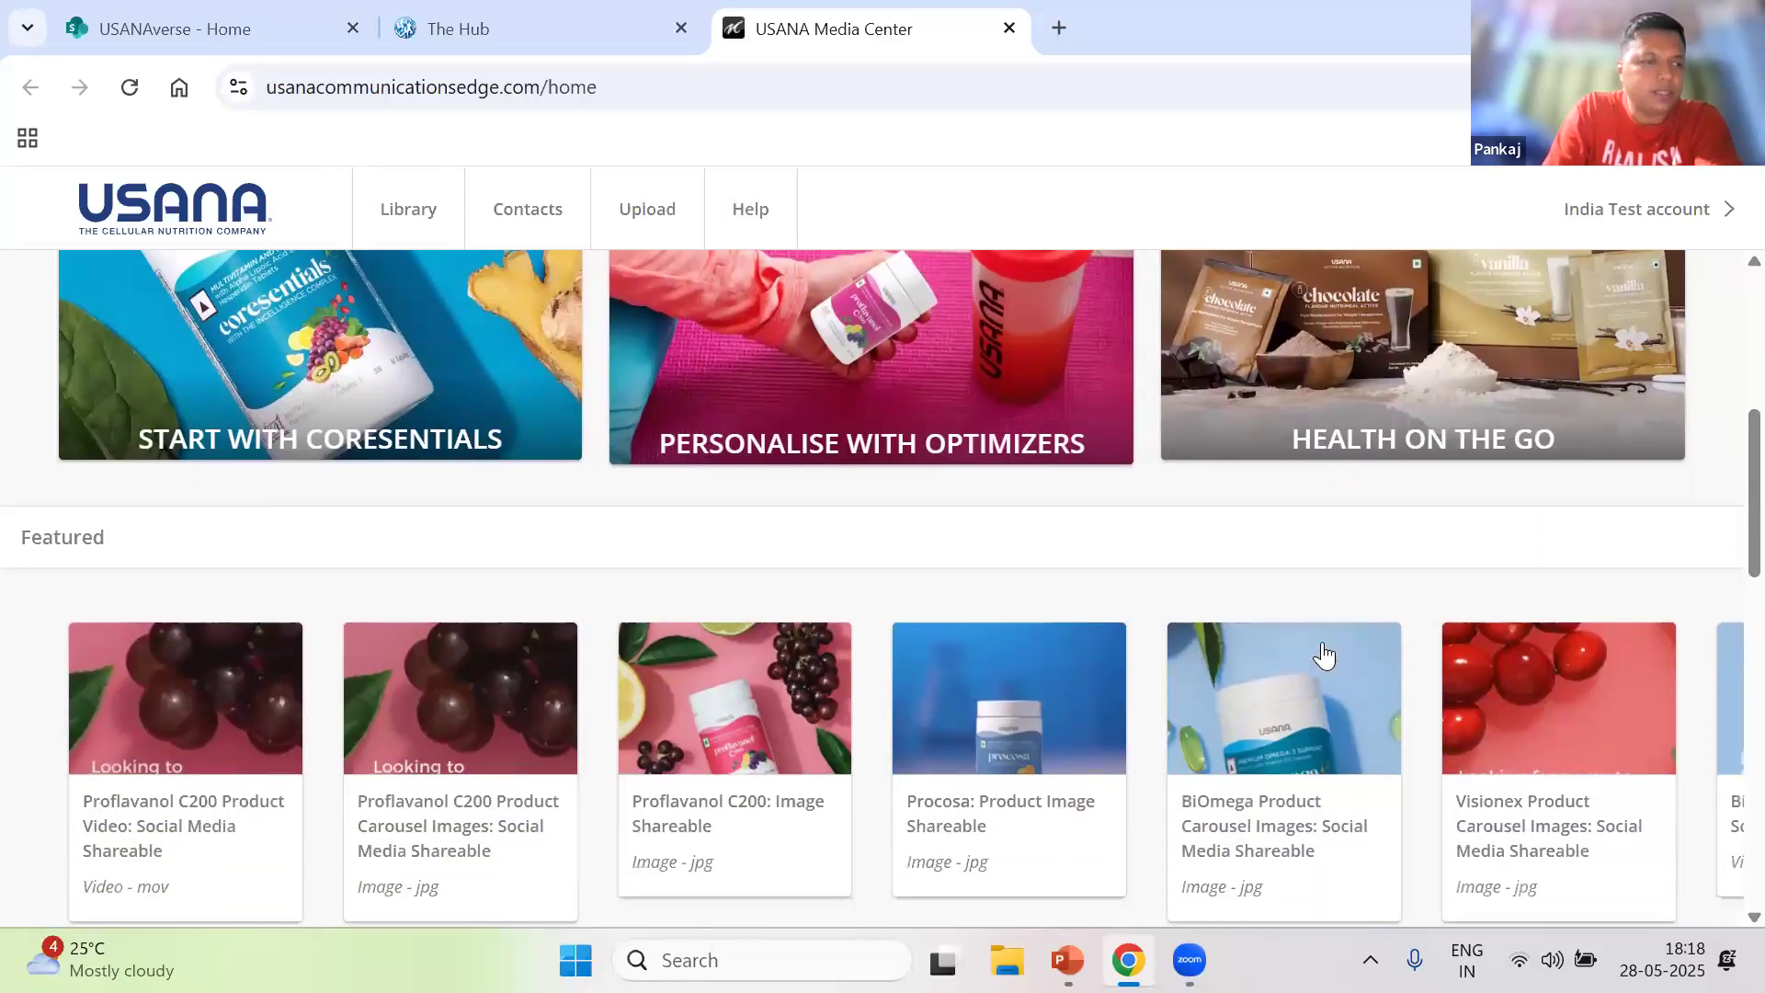
scroll(1328, 653, "up", 3)
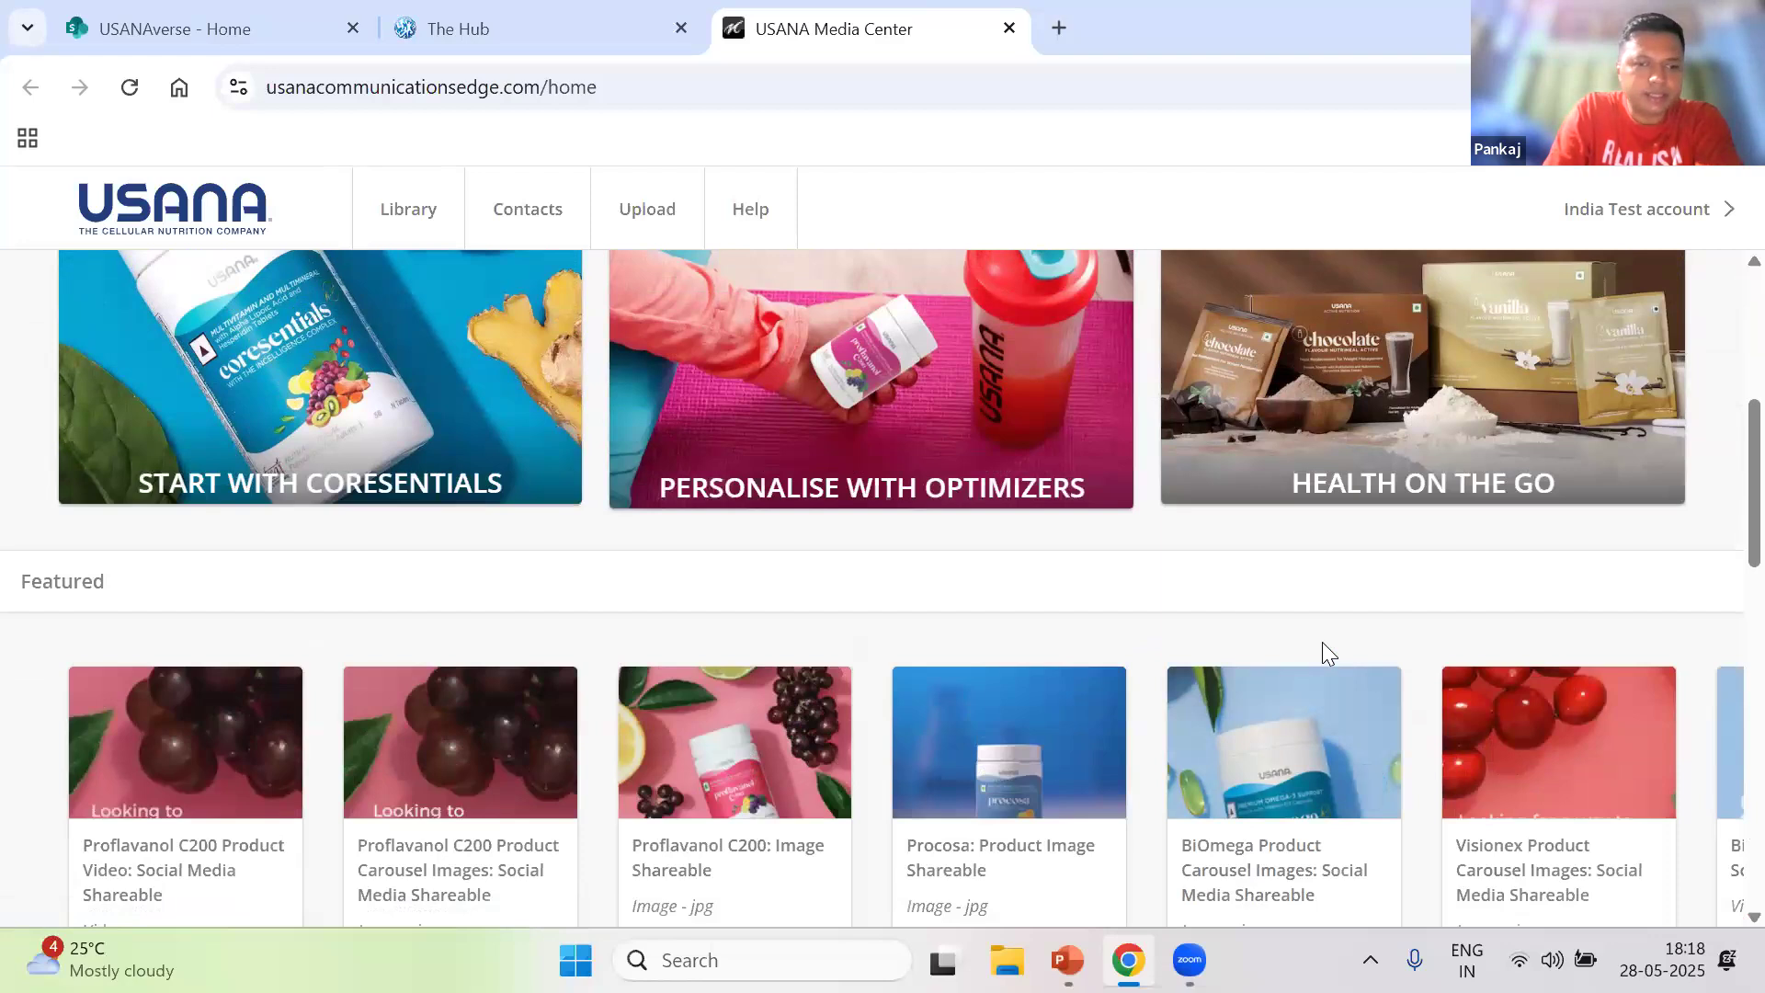
scroll(1324, 648, "up", 3)
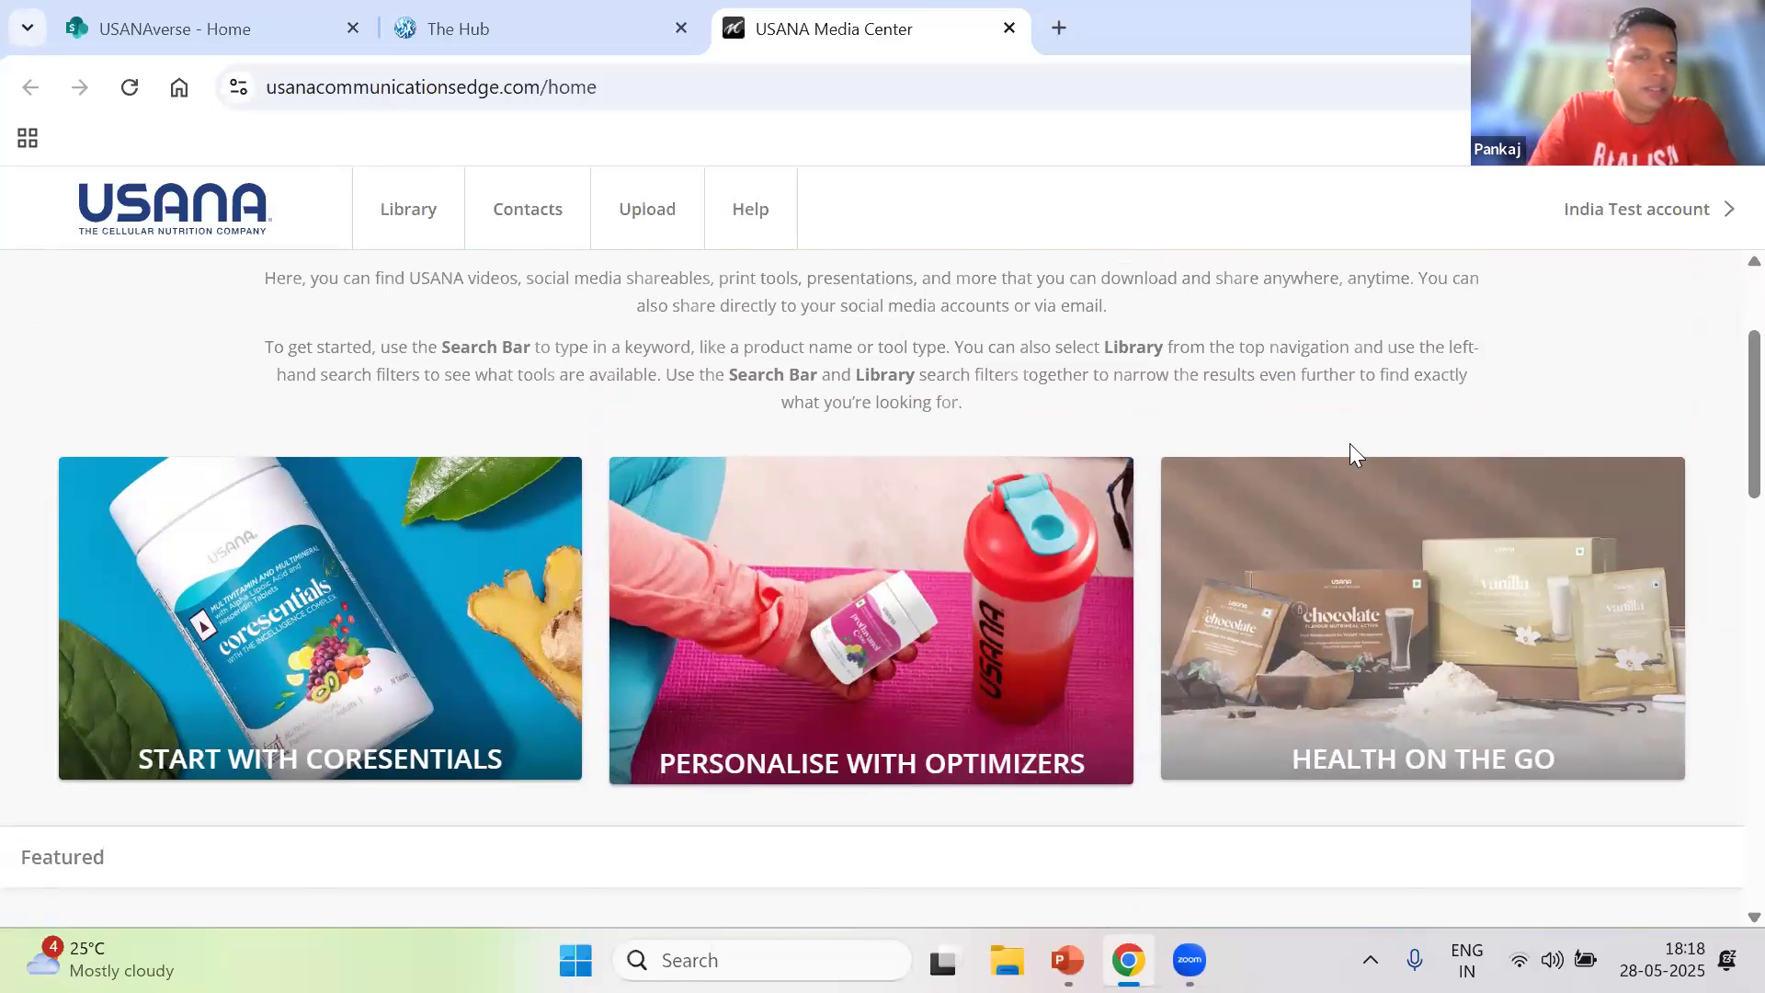
- Cancel the Add Your Files upload and go to the Master Library (110 results, English, India)
left_click(639, 221)
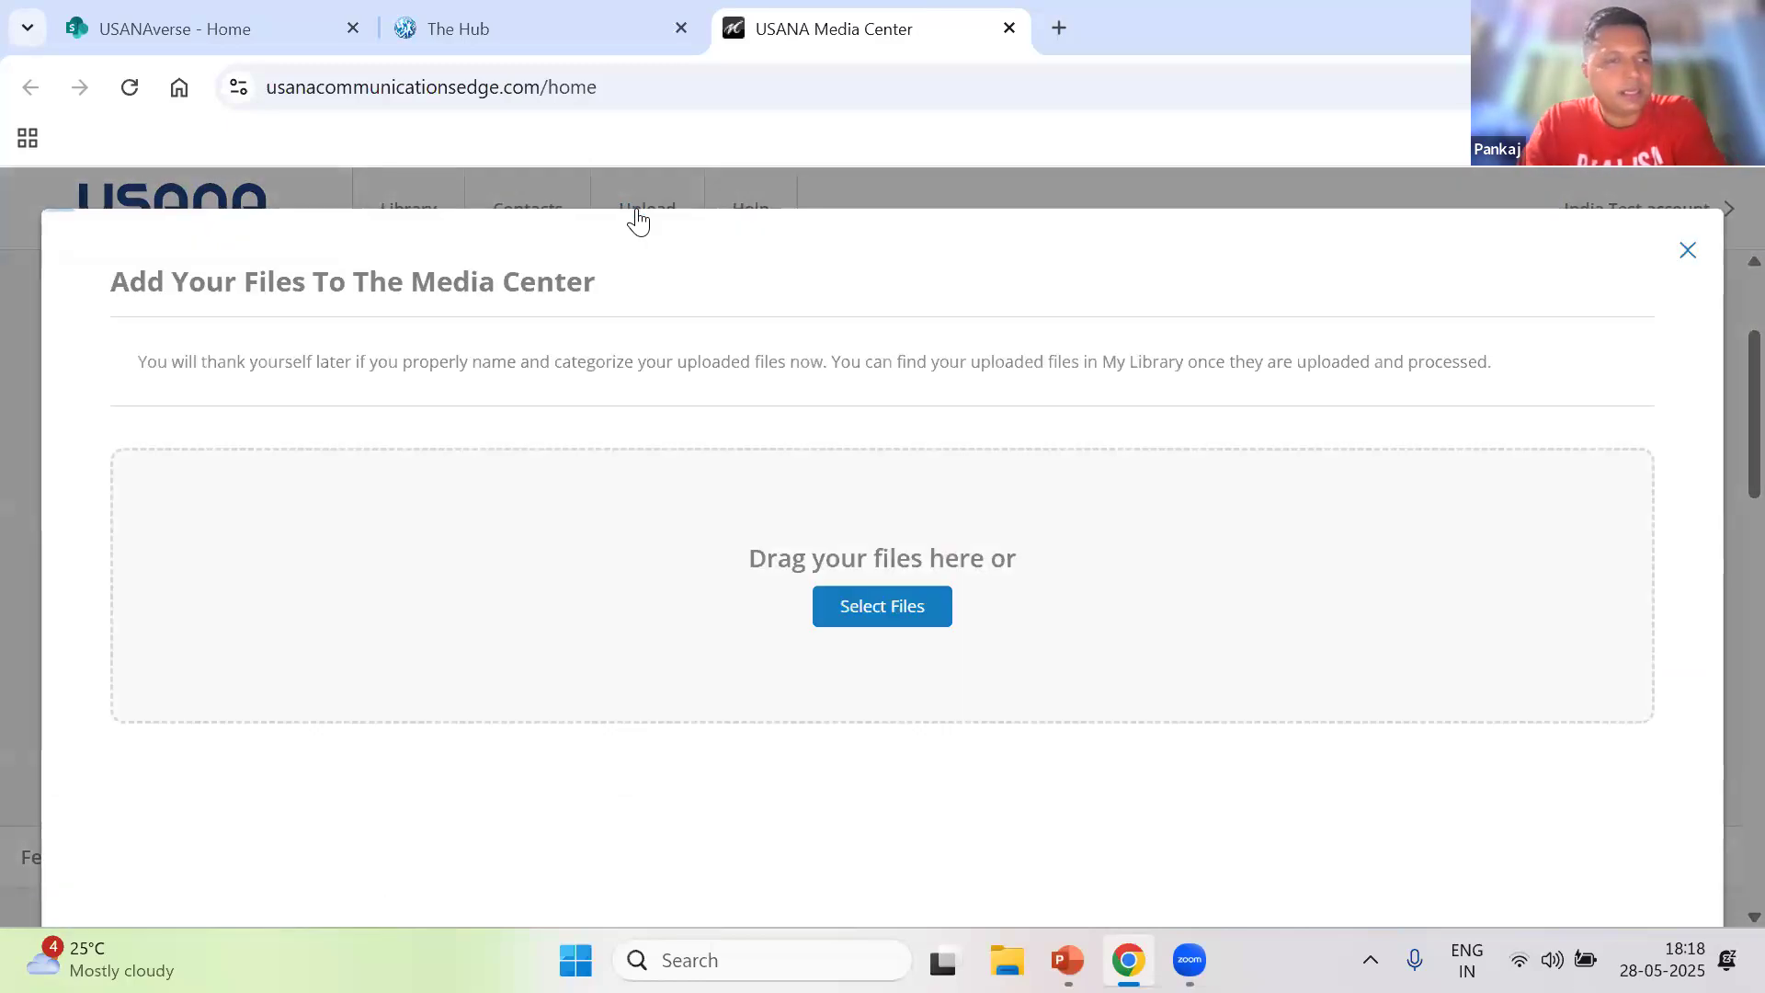
left_click(799, 190)
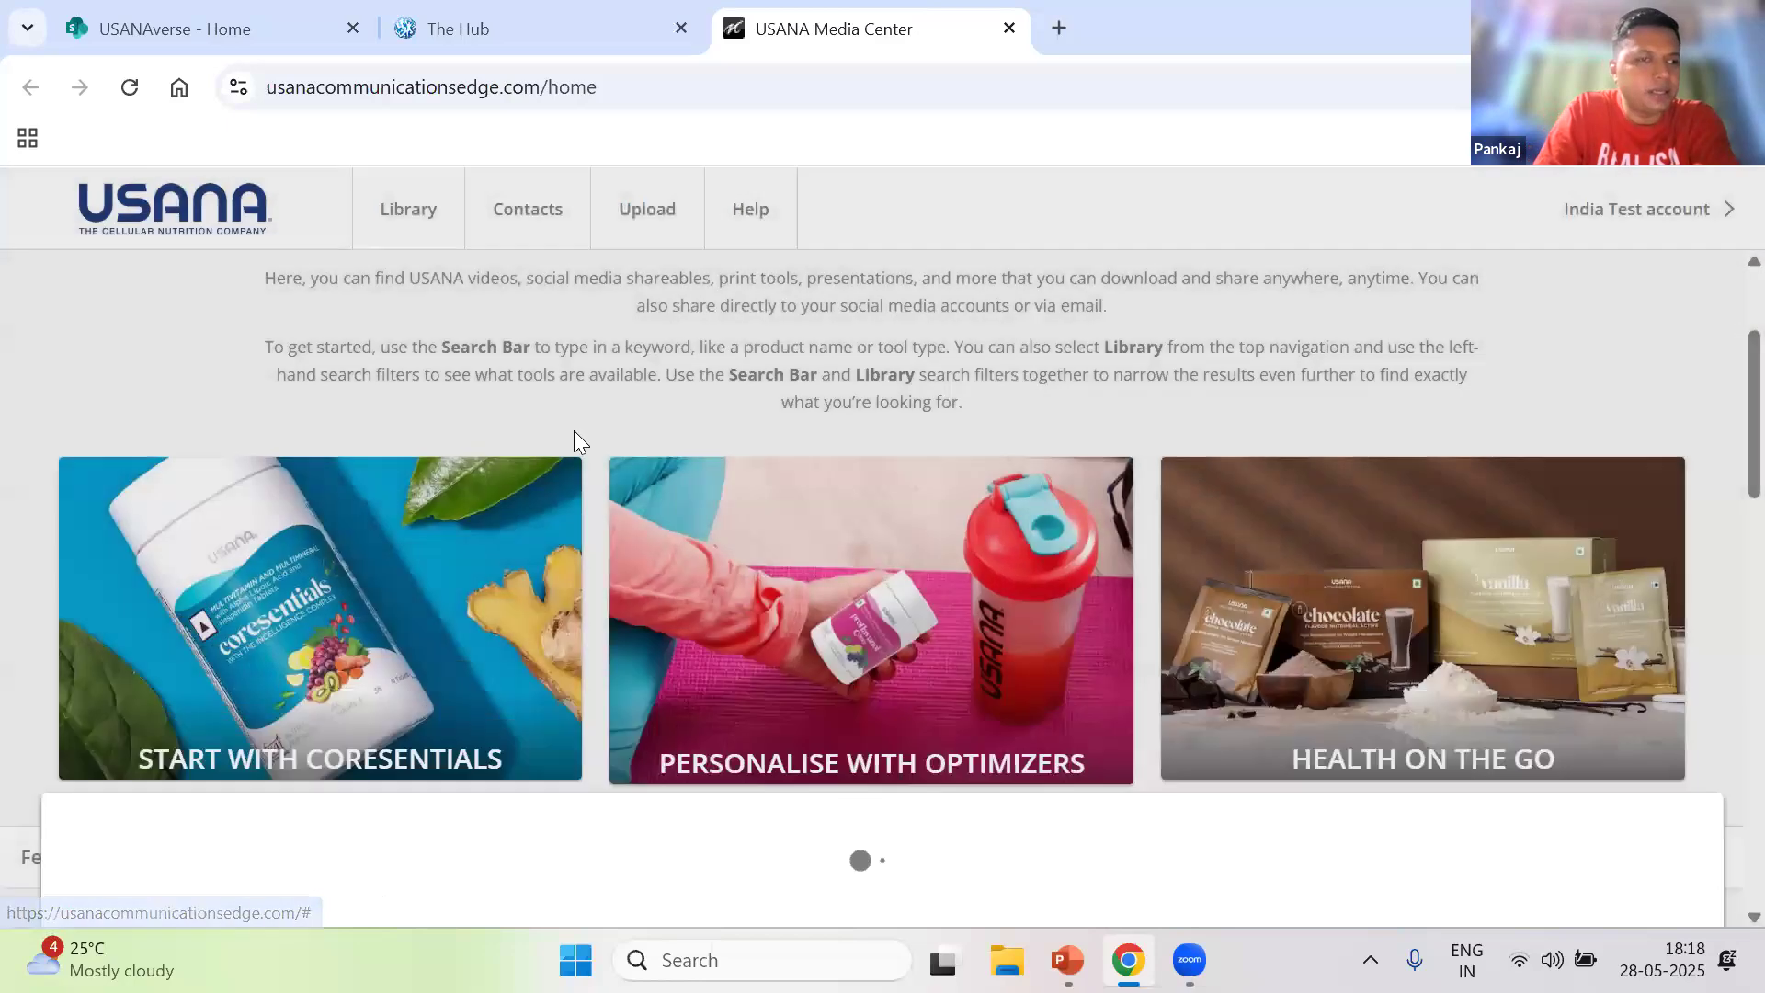
left_click(401, 210)
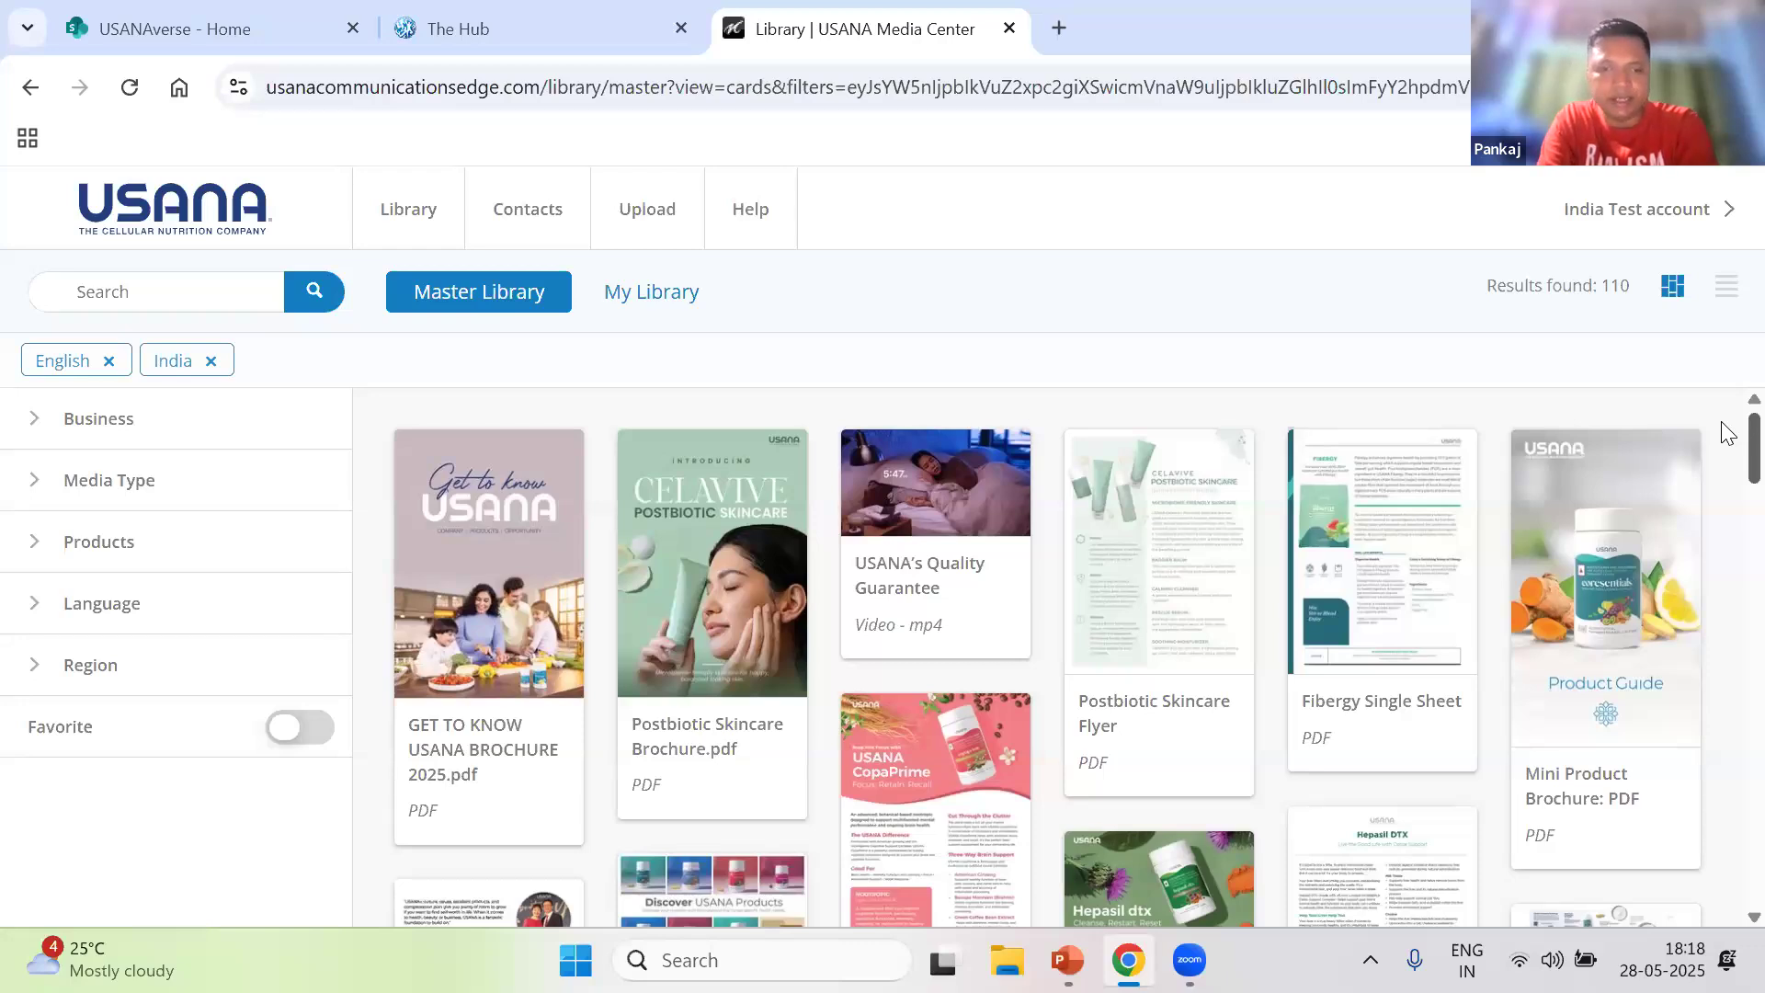
scroll(1728, 437, "down", 2)
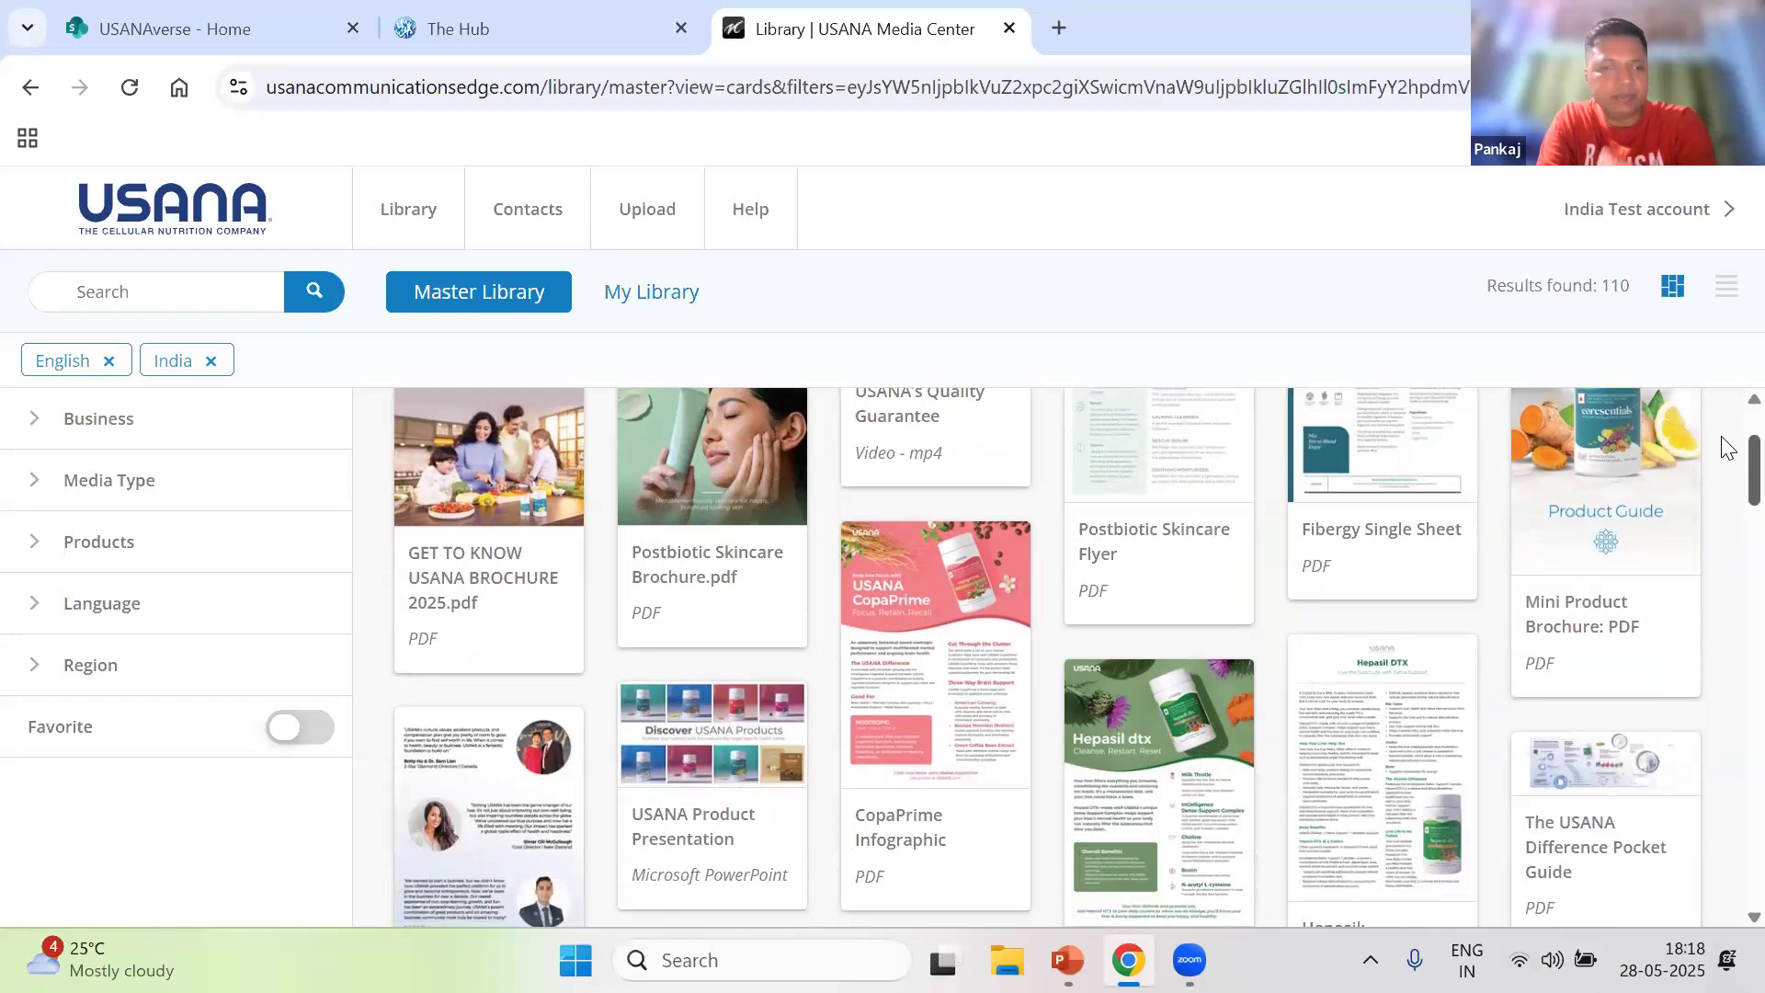
scroll(1728, 447, "up", 1)
scroll(1728, 448, "up", 1)
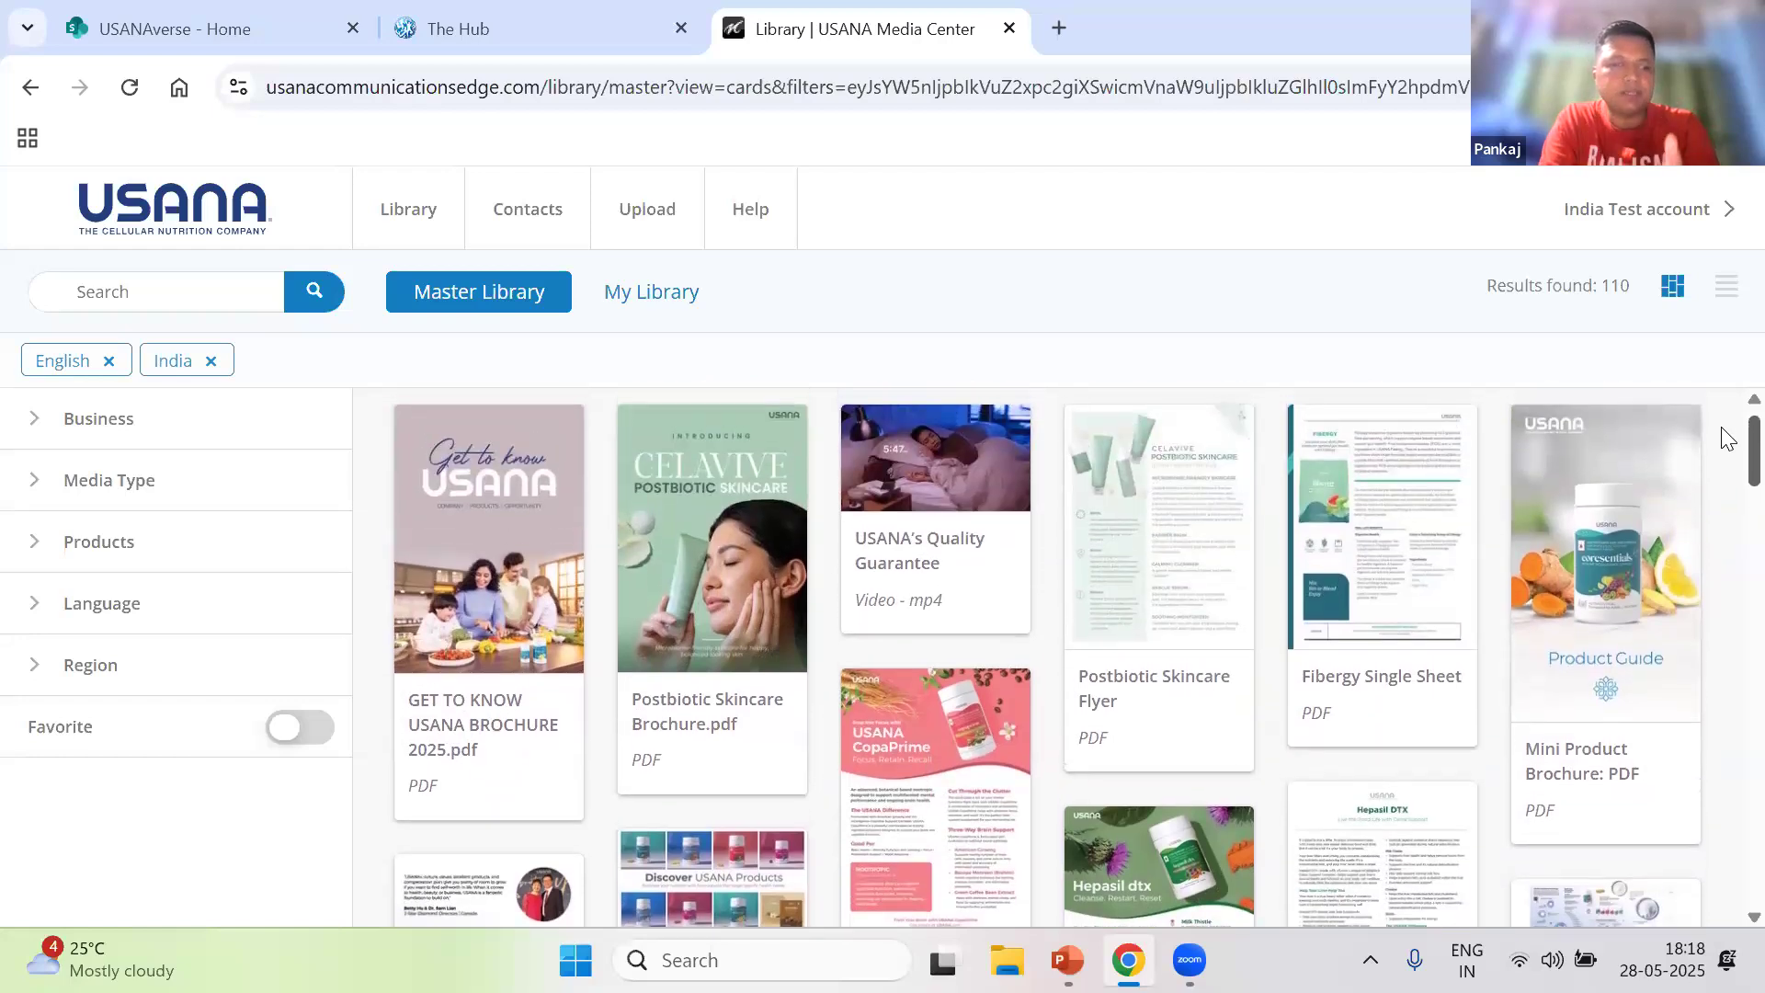
scroll(1728, 437, "up", 1)
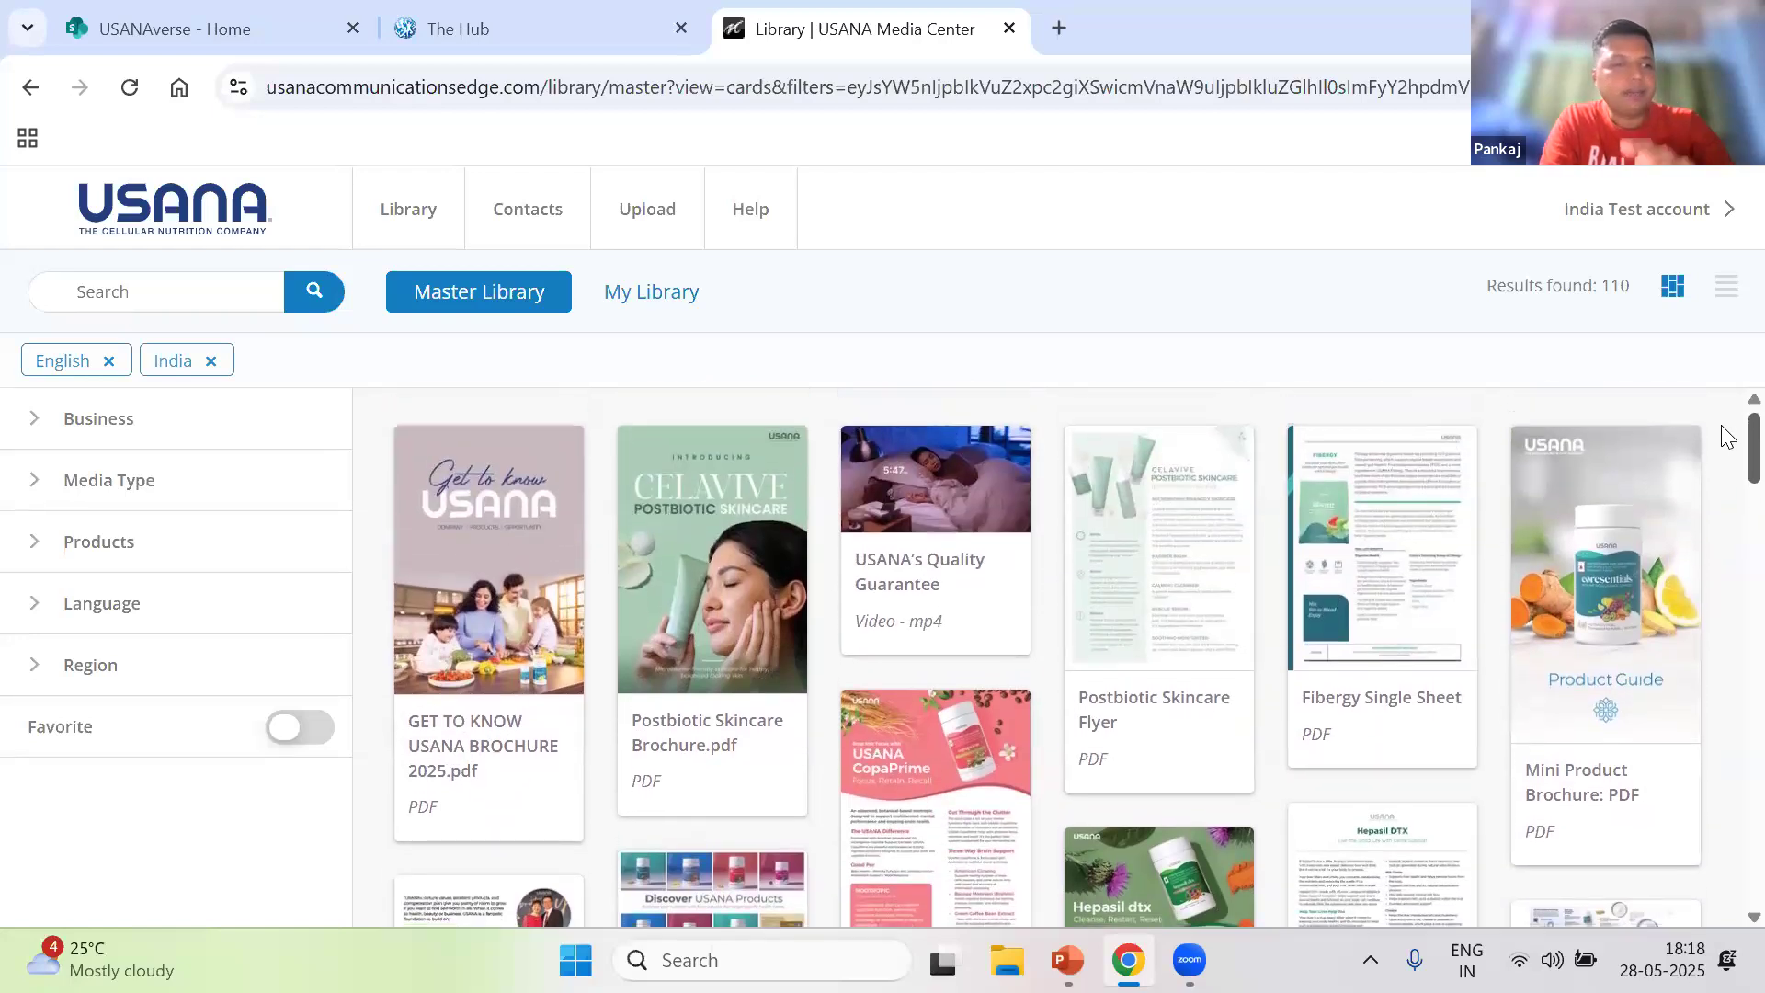
scroll(1728, 439, "down", 1)
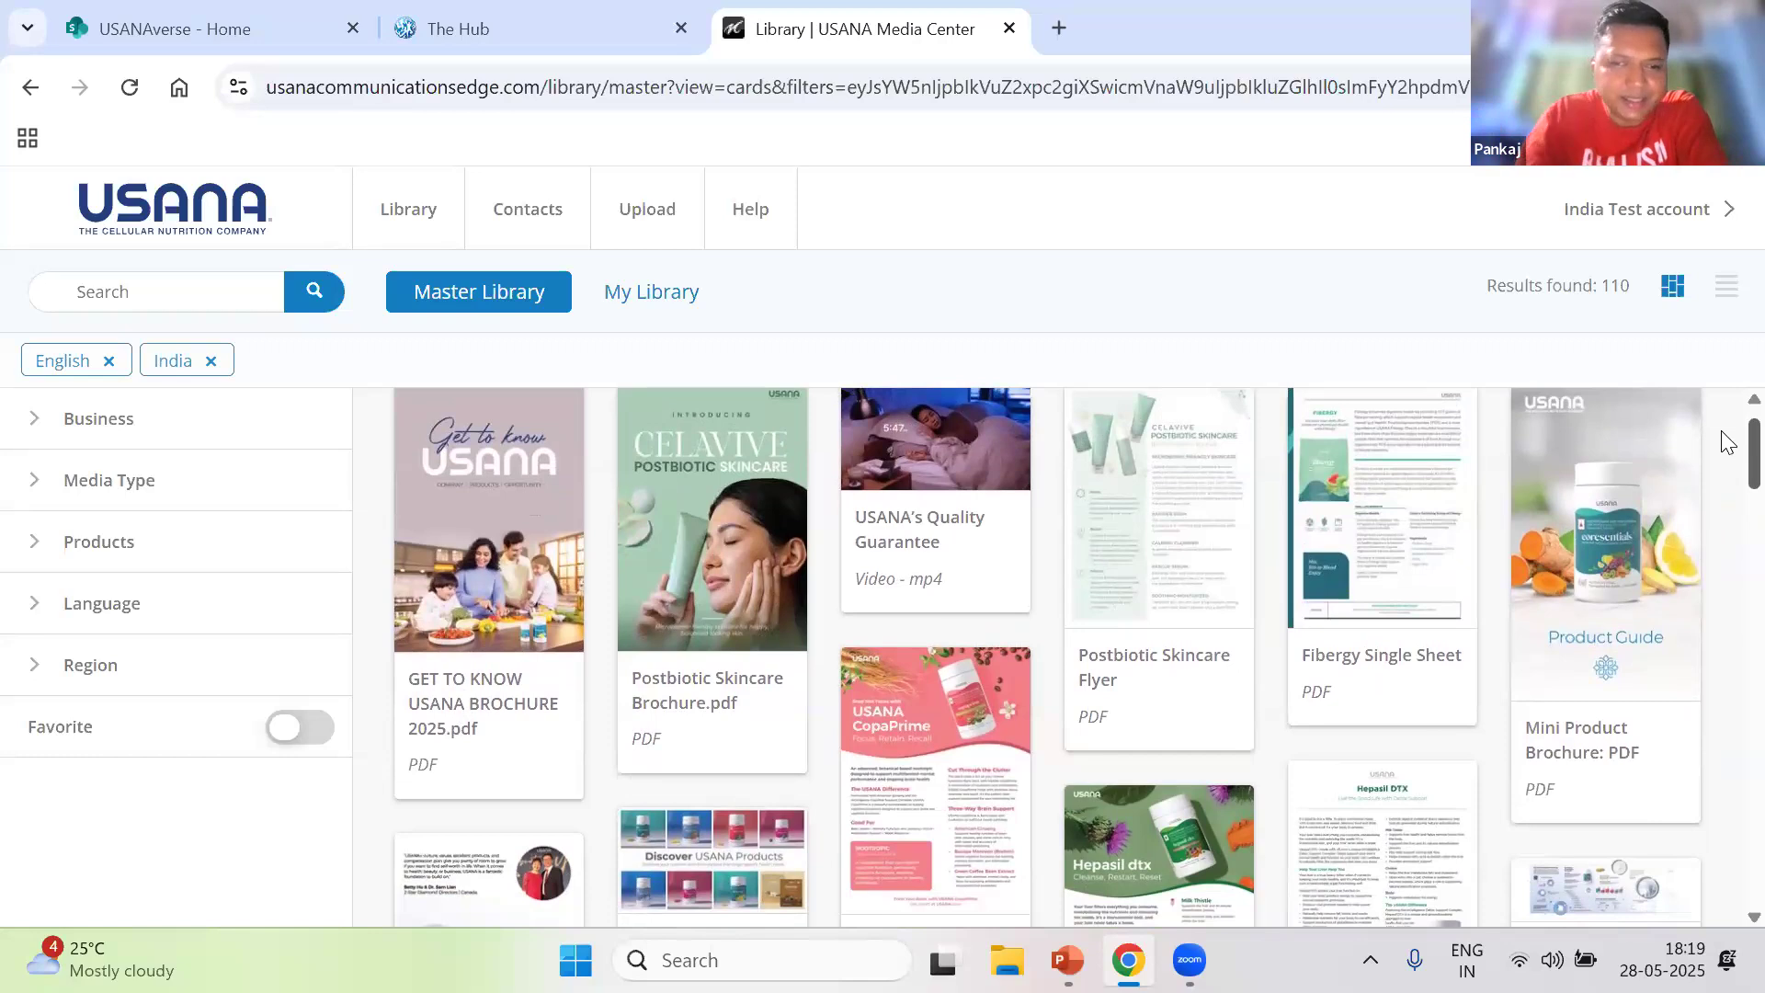
scroll(1728, 450, "down", 4)
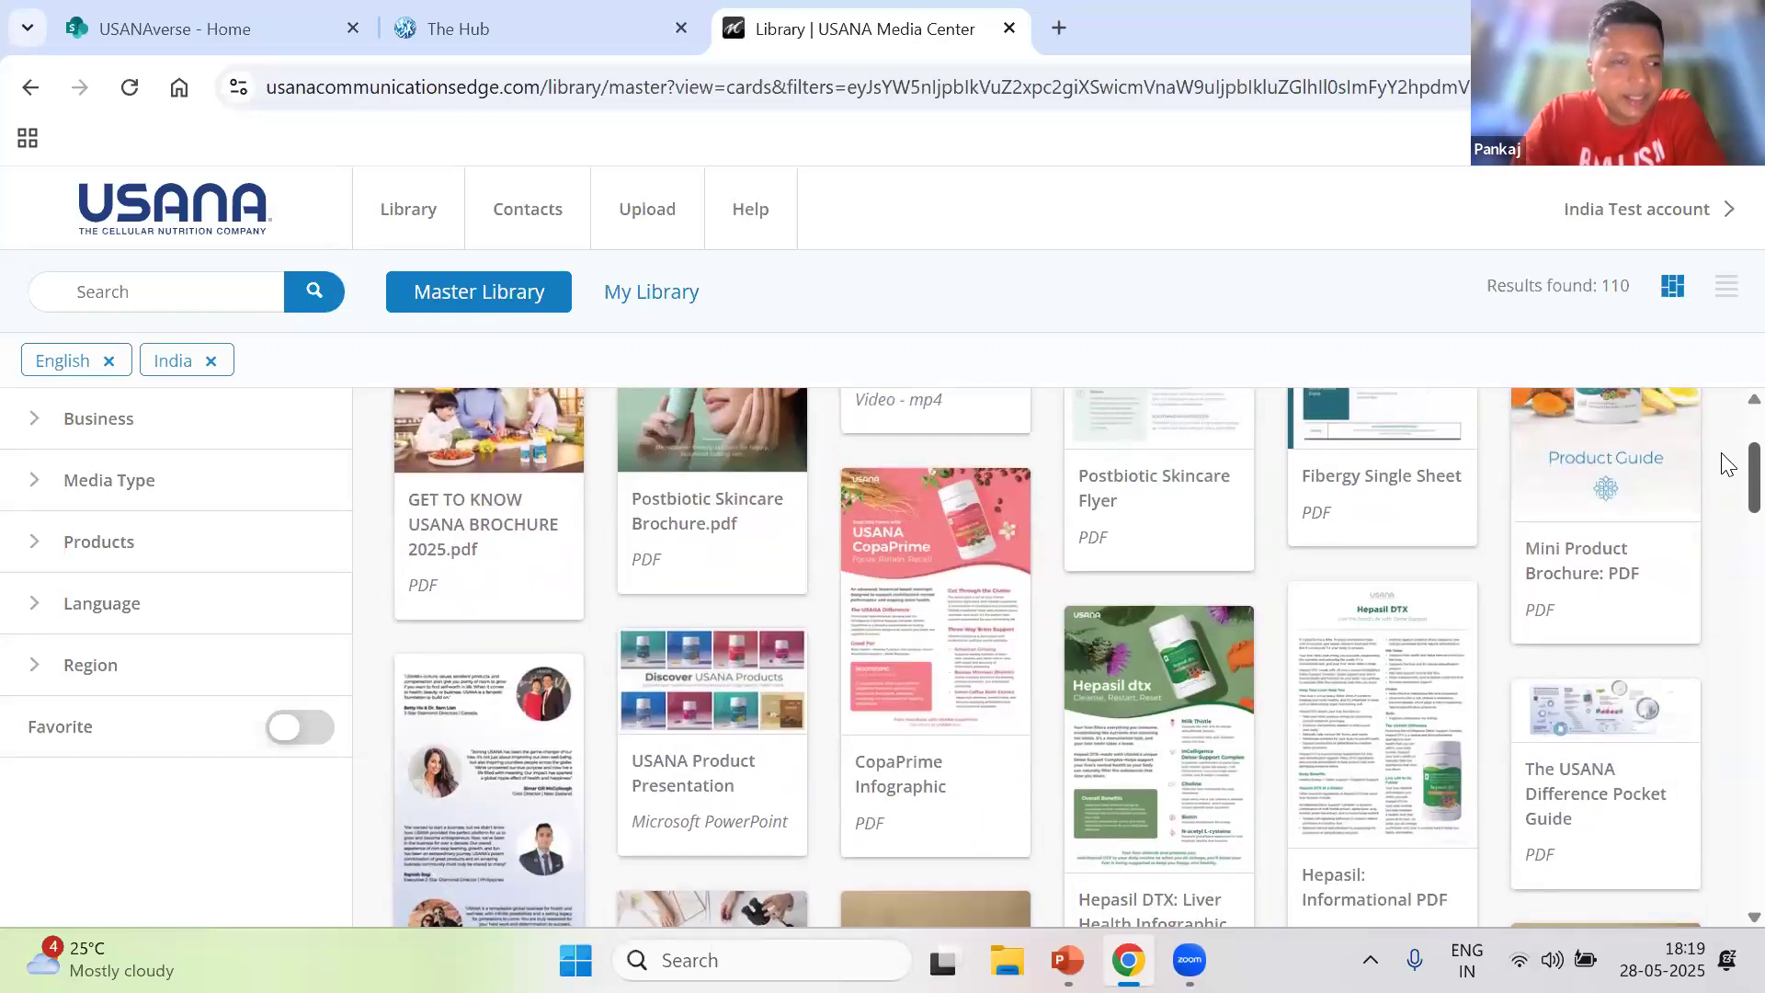
scroll(1727, 460, "up", 4)
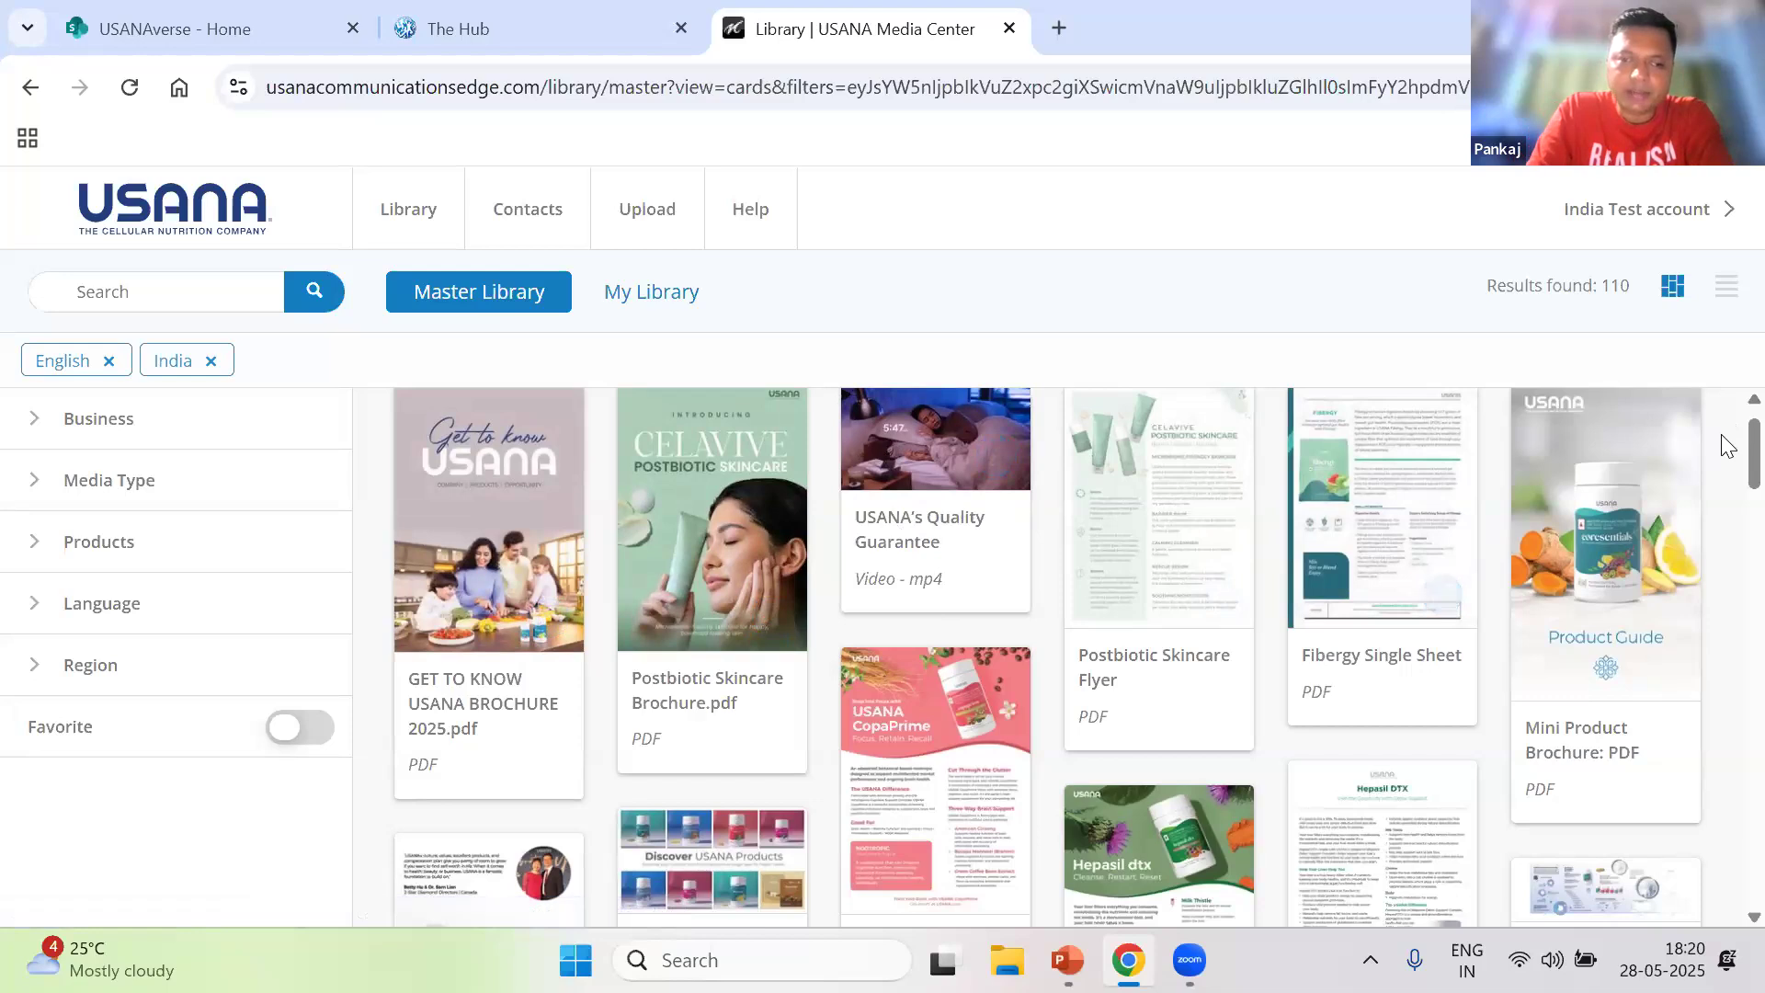
scroll(1723, 476, "down", 4)
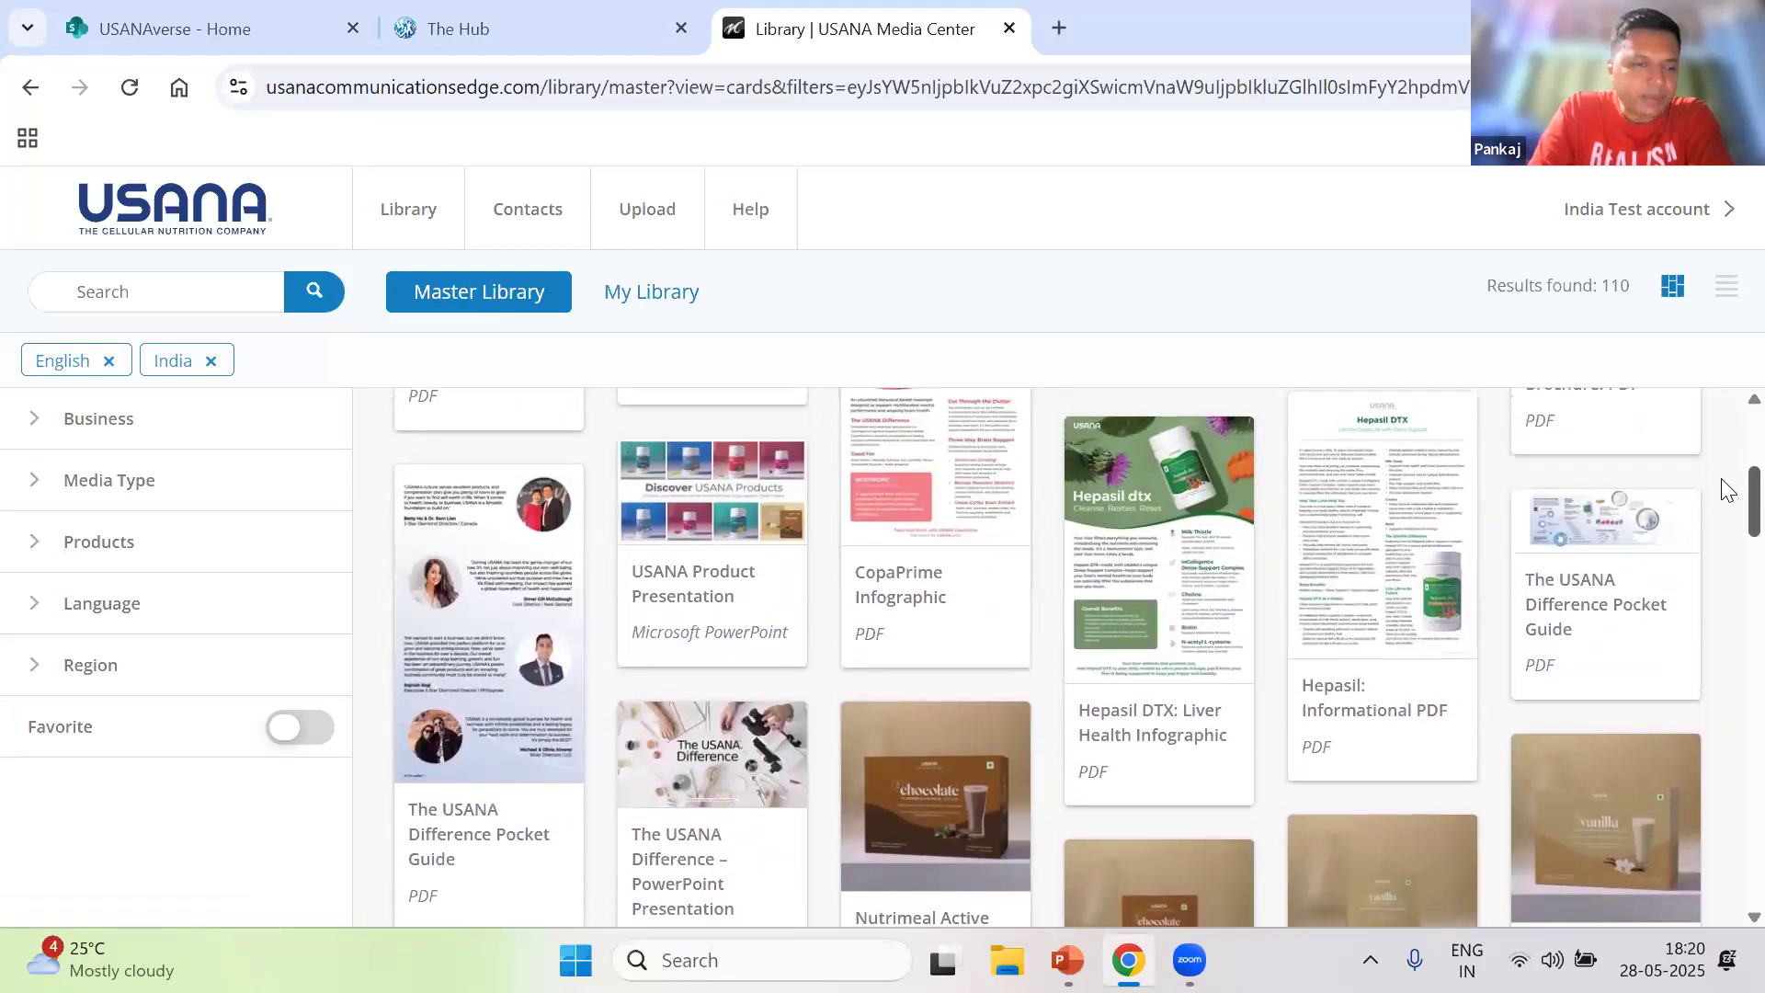
left_click_drag(1721, 479, 1721, 895)
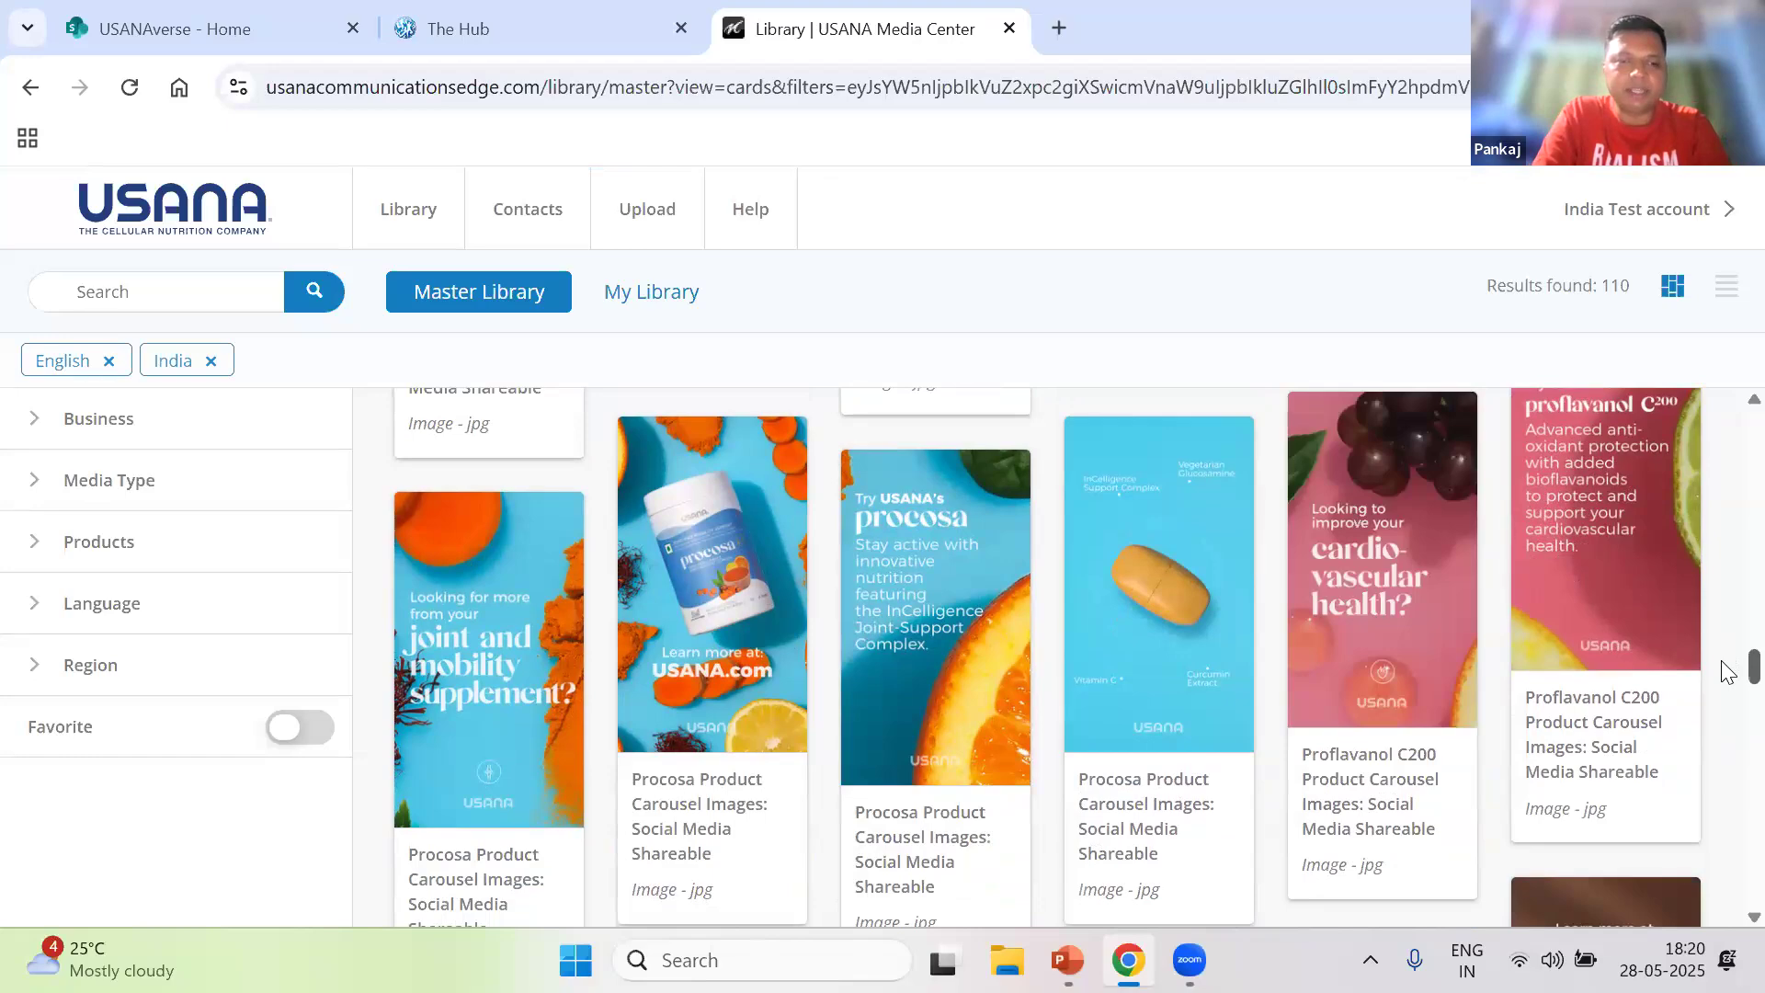
left_click_drag(1726, 688, 1728, 899)
scroll(1727, 896, "down", 10)
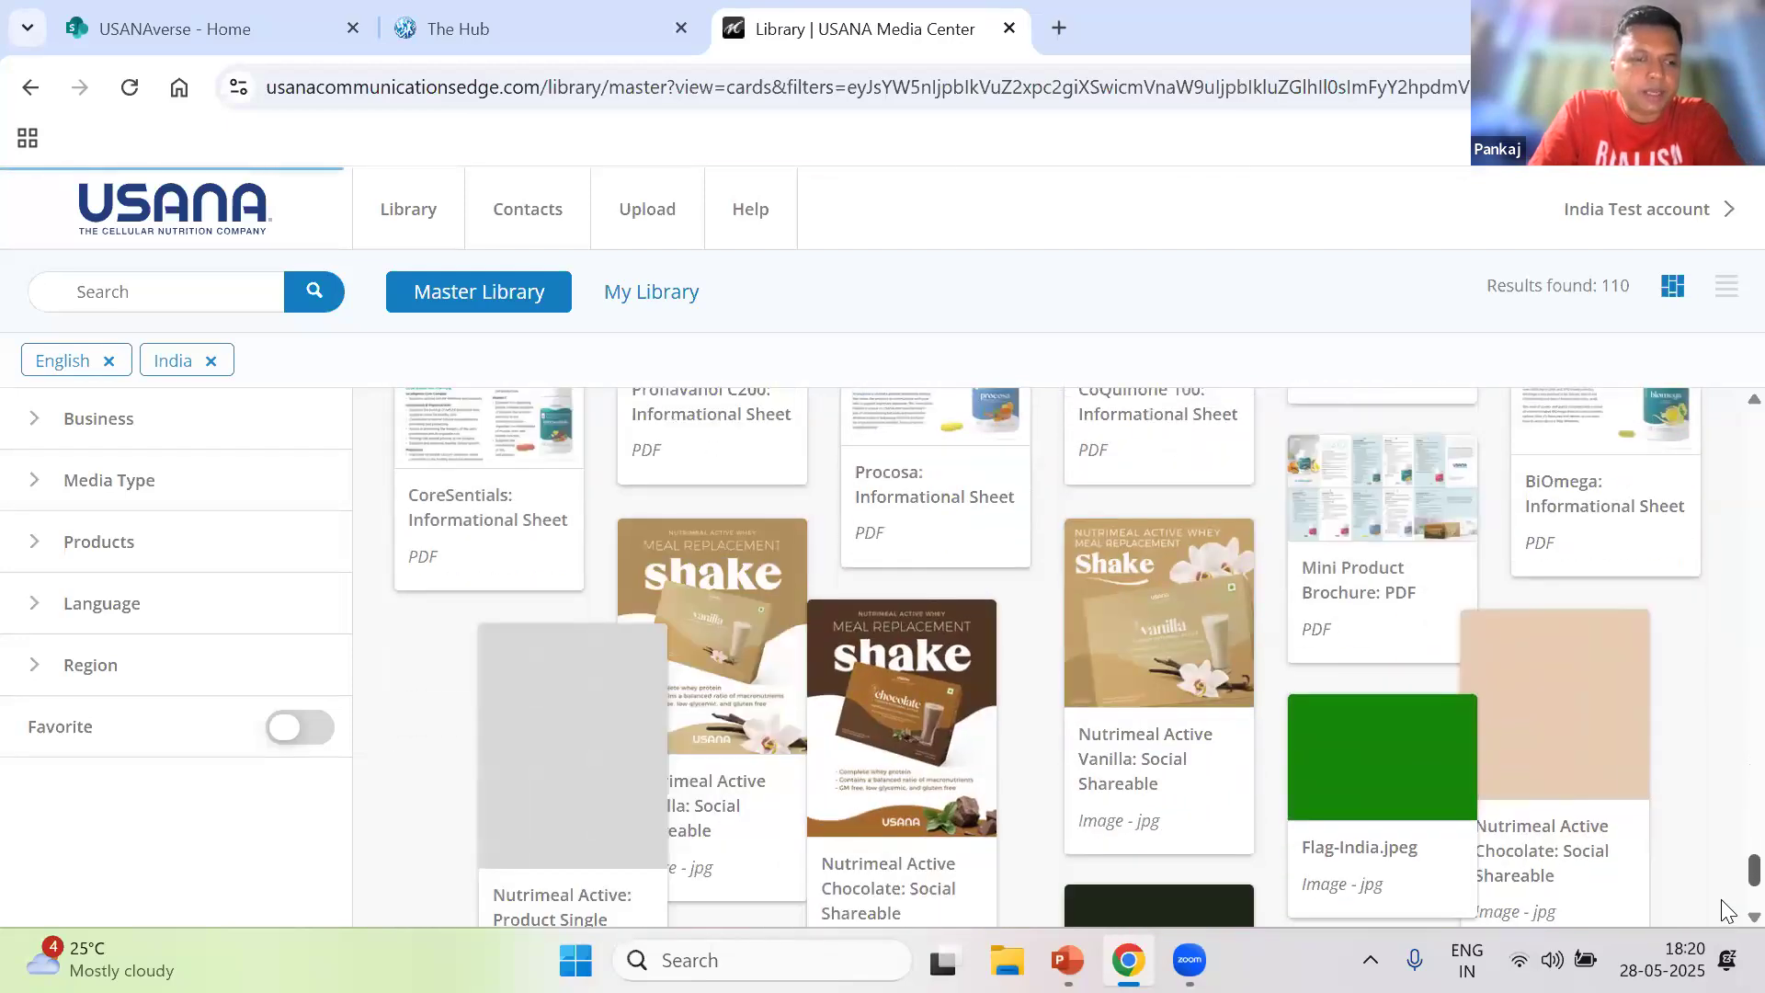
scroll(1726, 905, "up", 15)
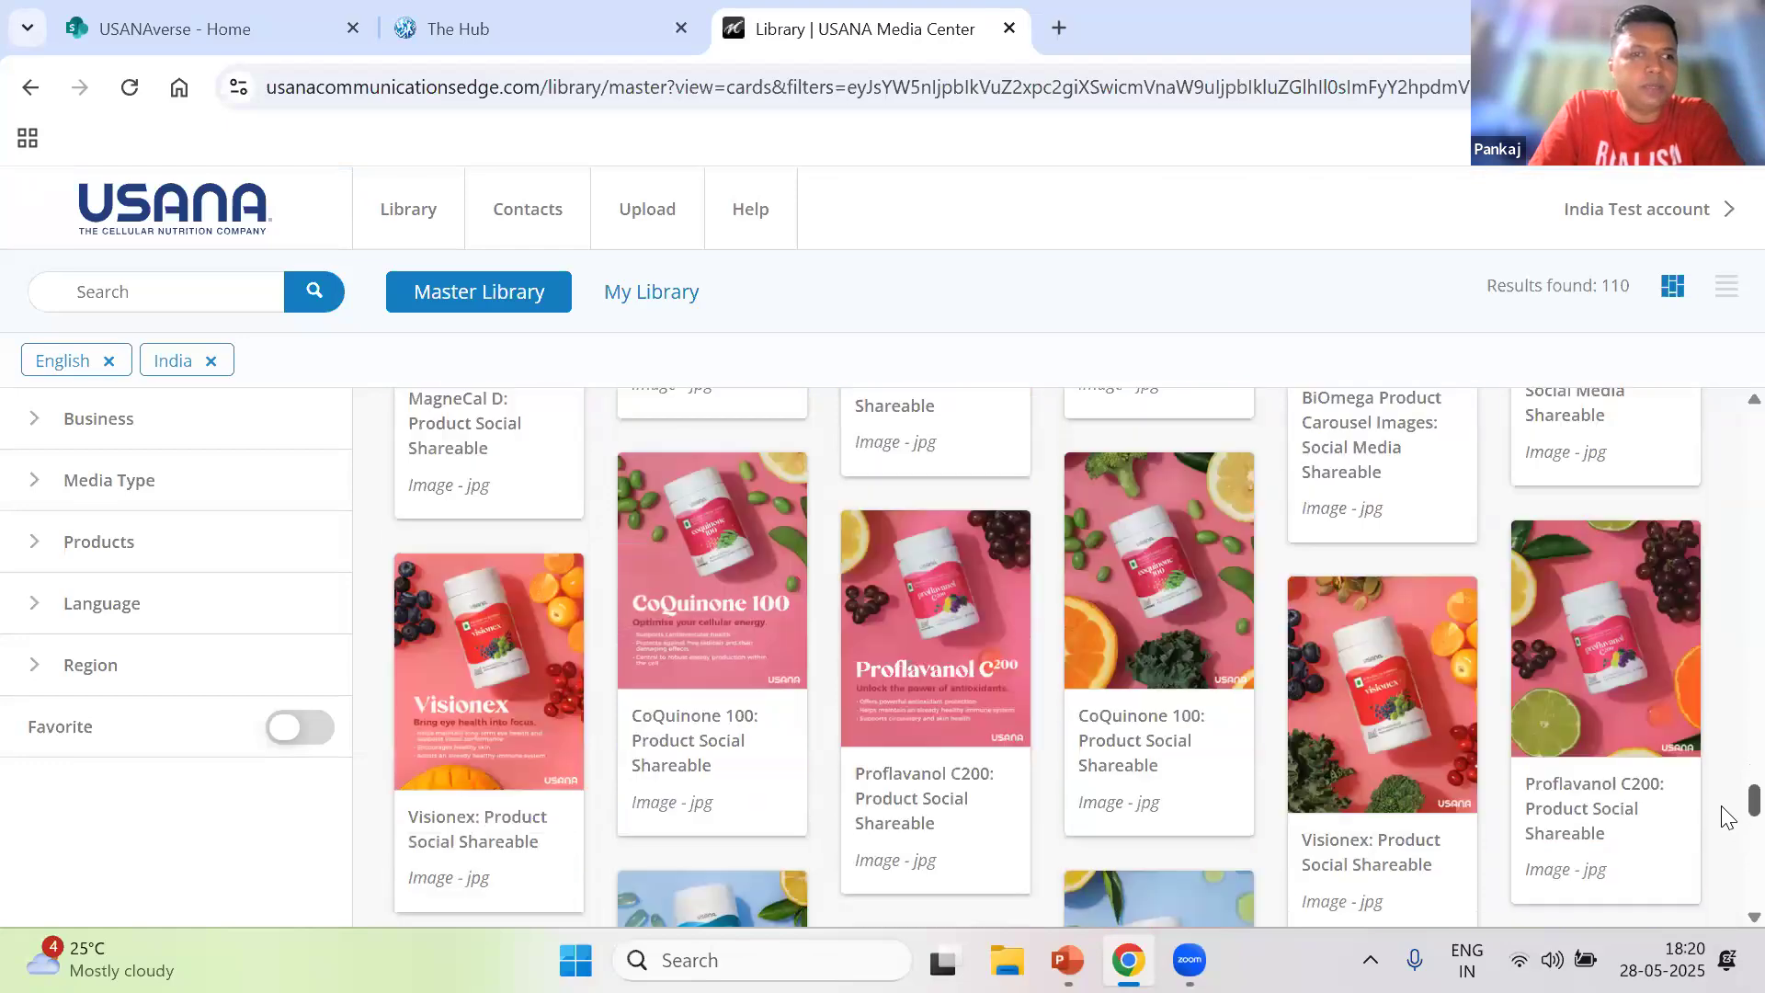
scroll(1729, 780, "up", 5)
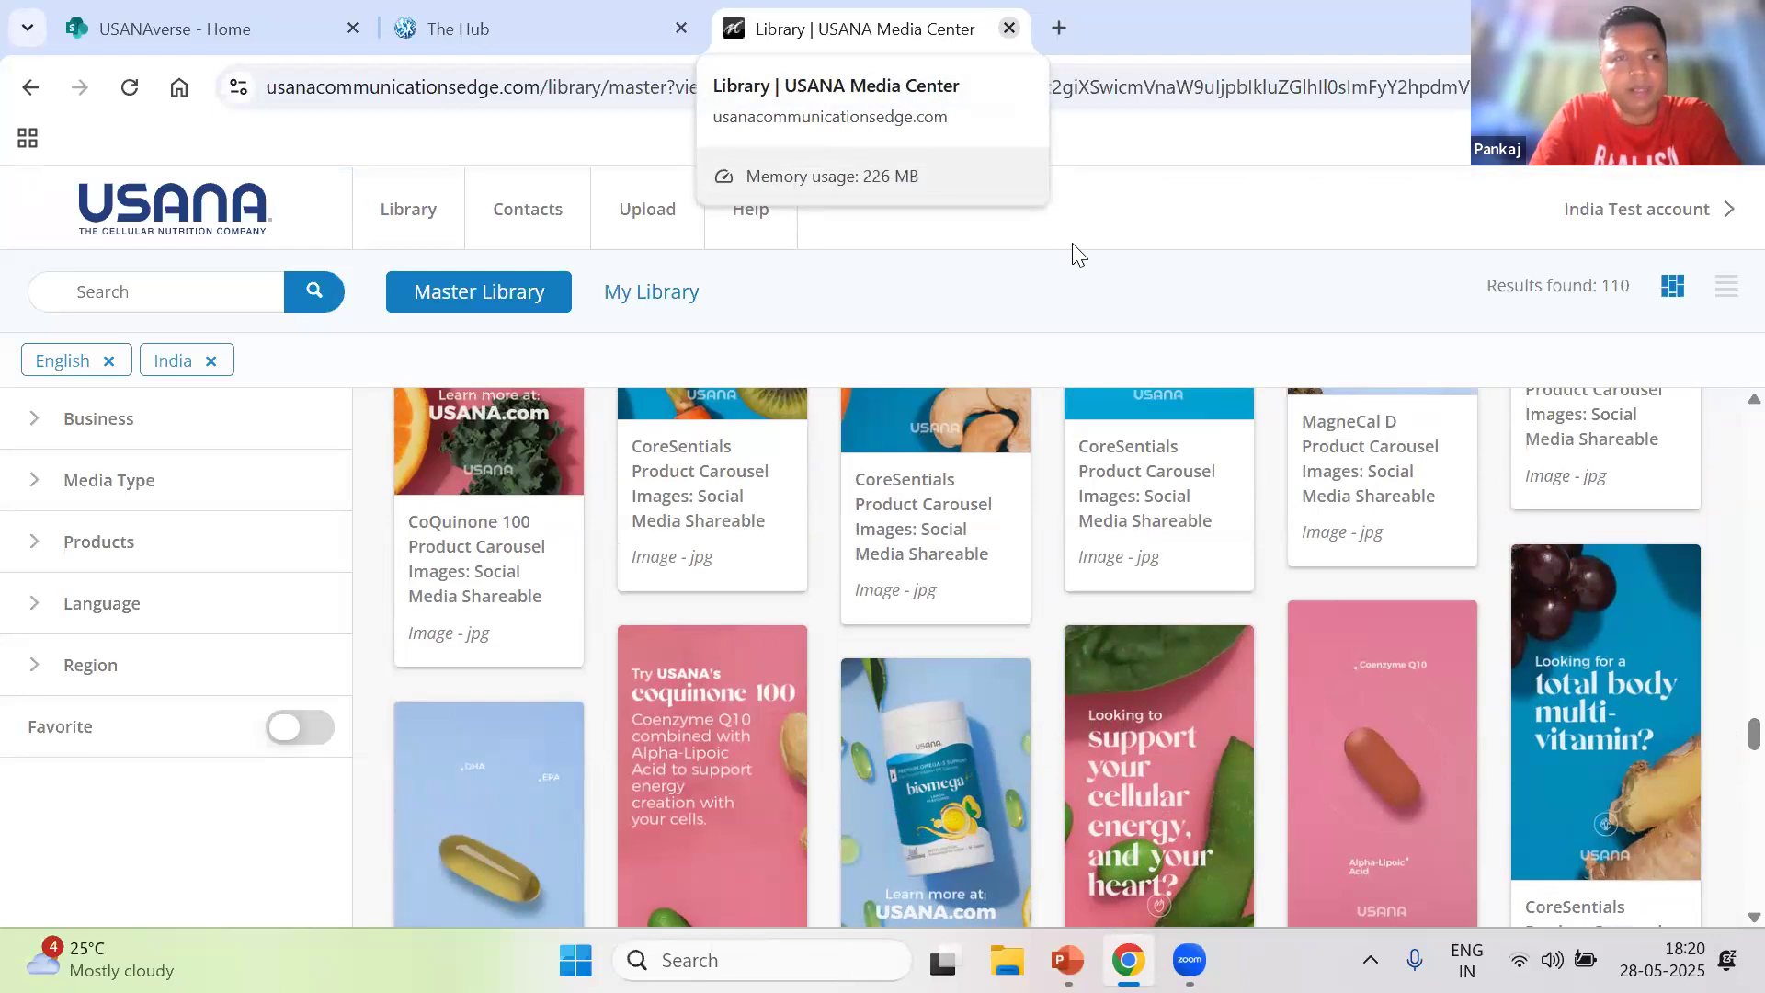
- Close the Library | USANA Media Center tab with Ctrl+W to return to The Hub
key("ctrl+w")
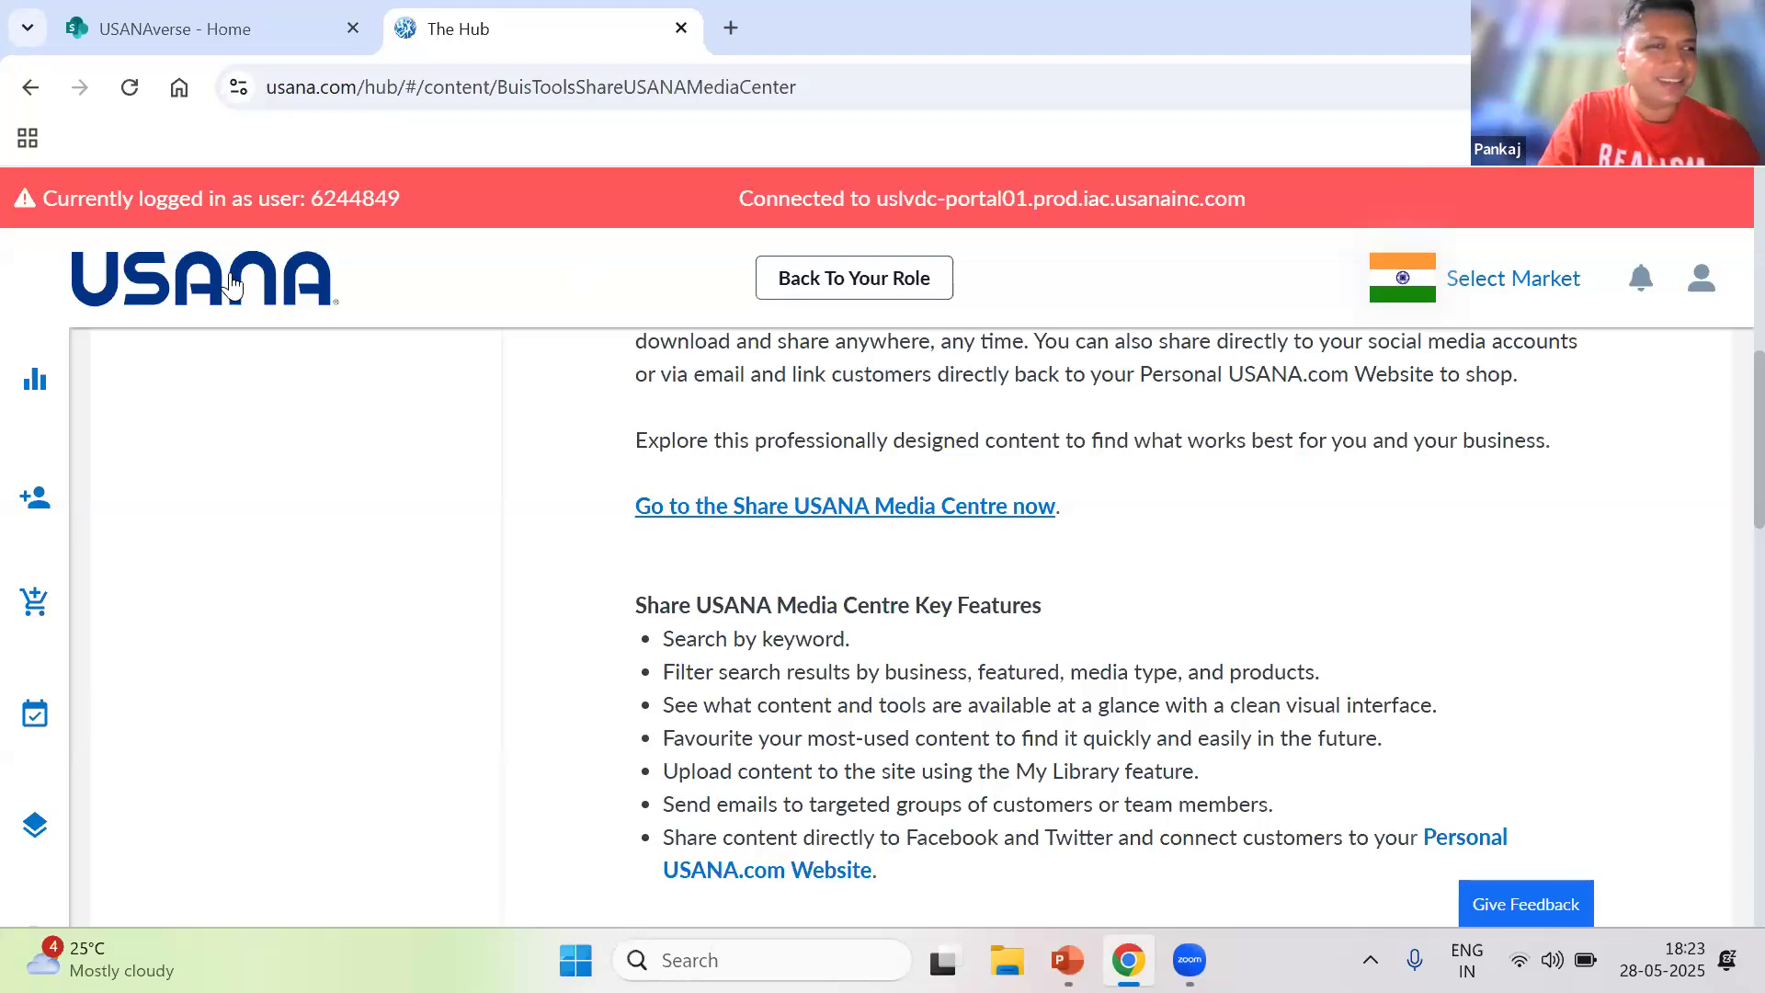
- Go to Shop Products from the Shop & Orders sidebar menu
left_click(33, 599)
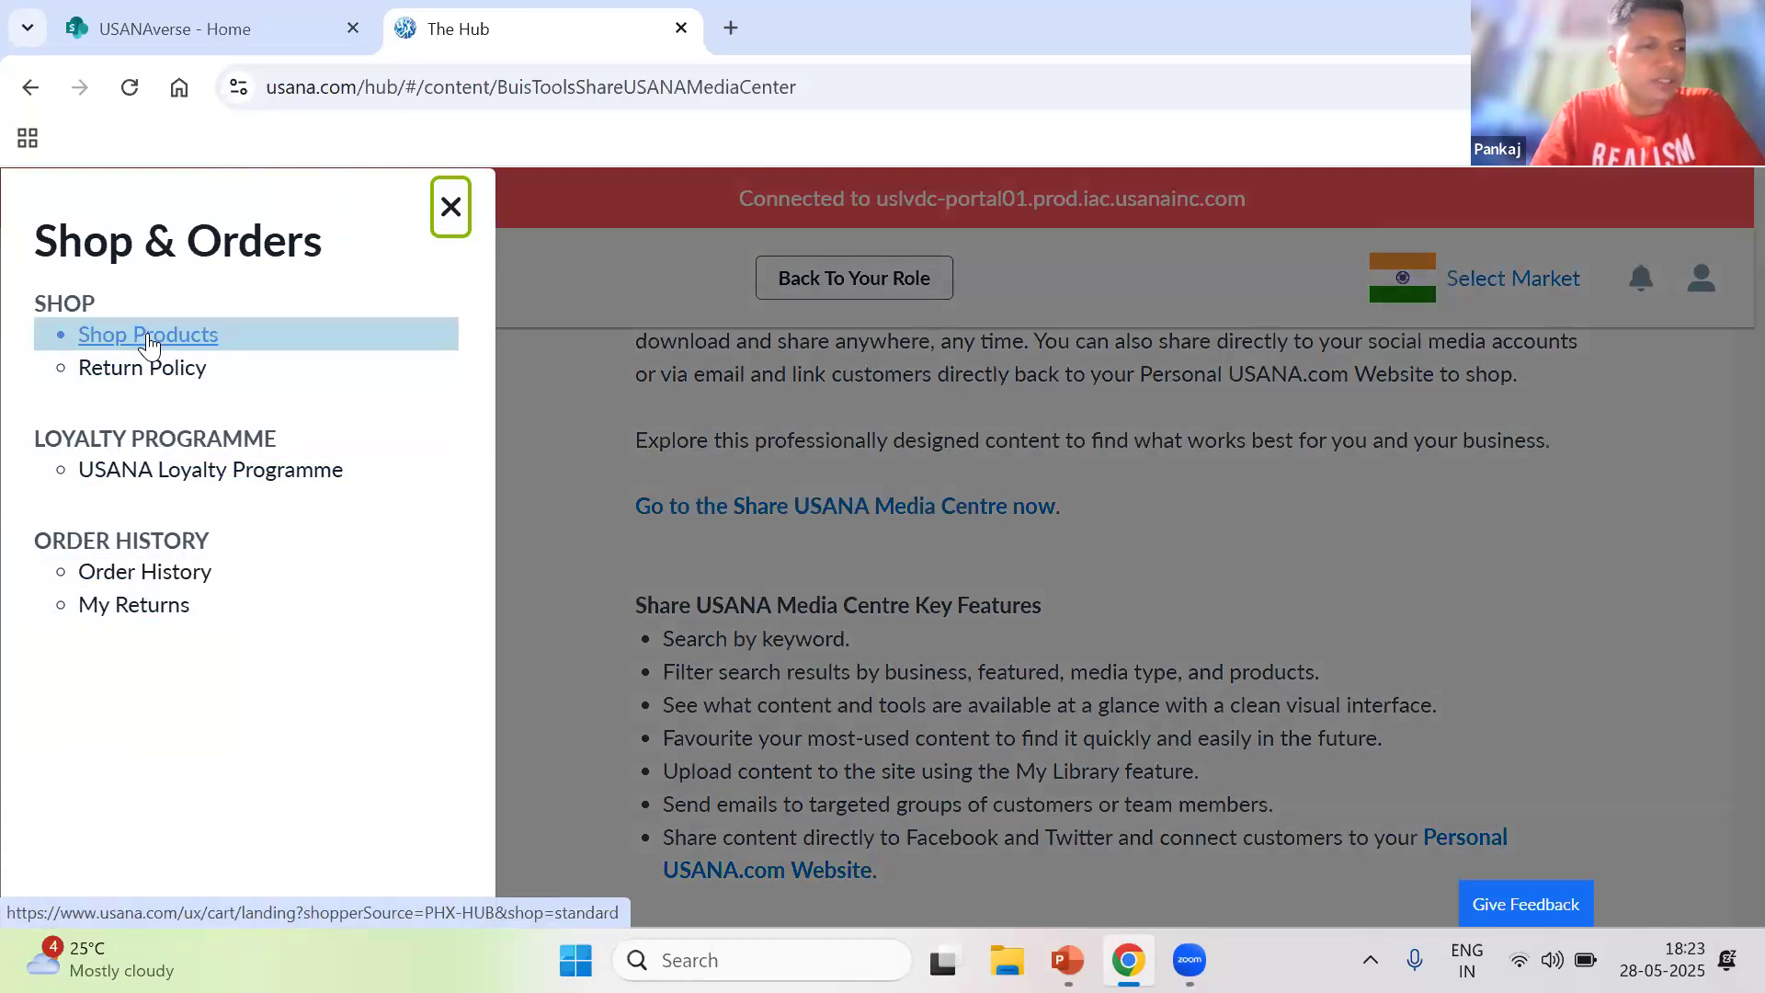
left_click(149, 337)
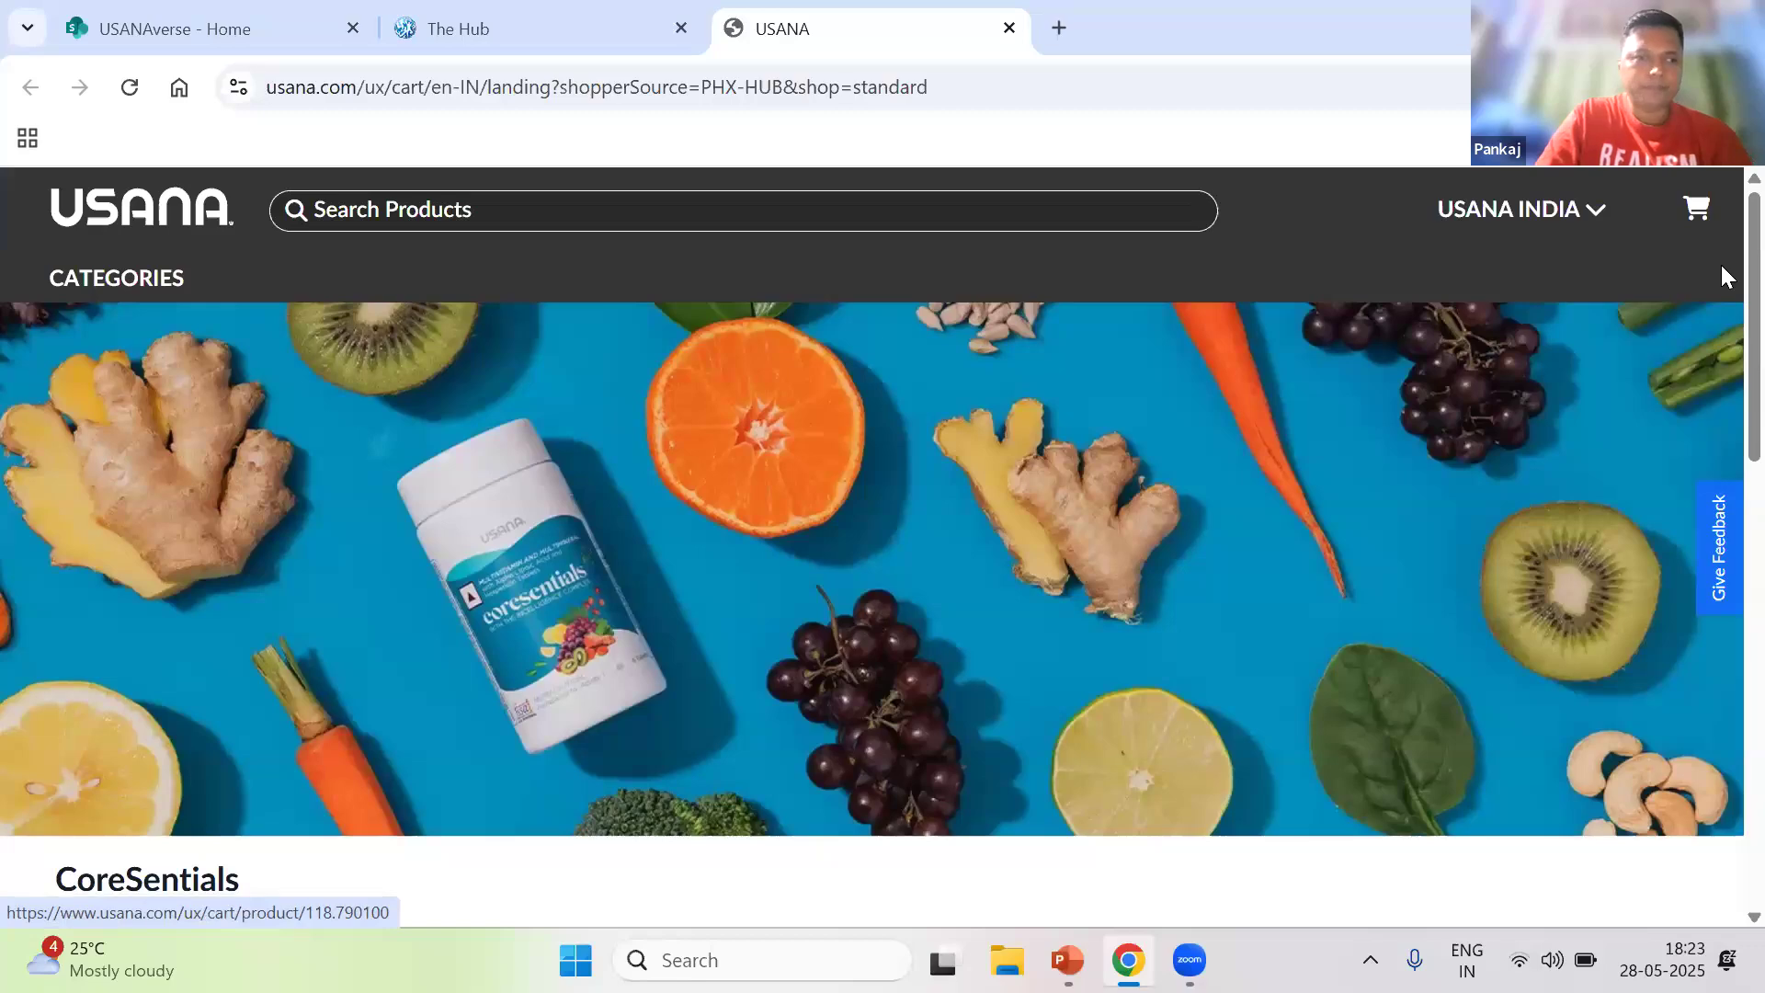
- Go to the Nutritionals category from the shop landing page's category icons
scroll(1724, 367, "down", 1)
scroll(1723, 381, "down", 10)
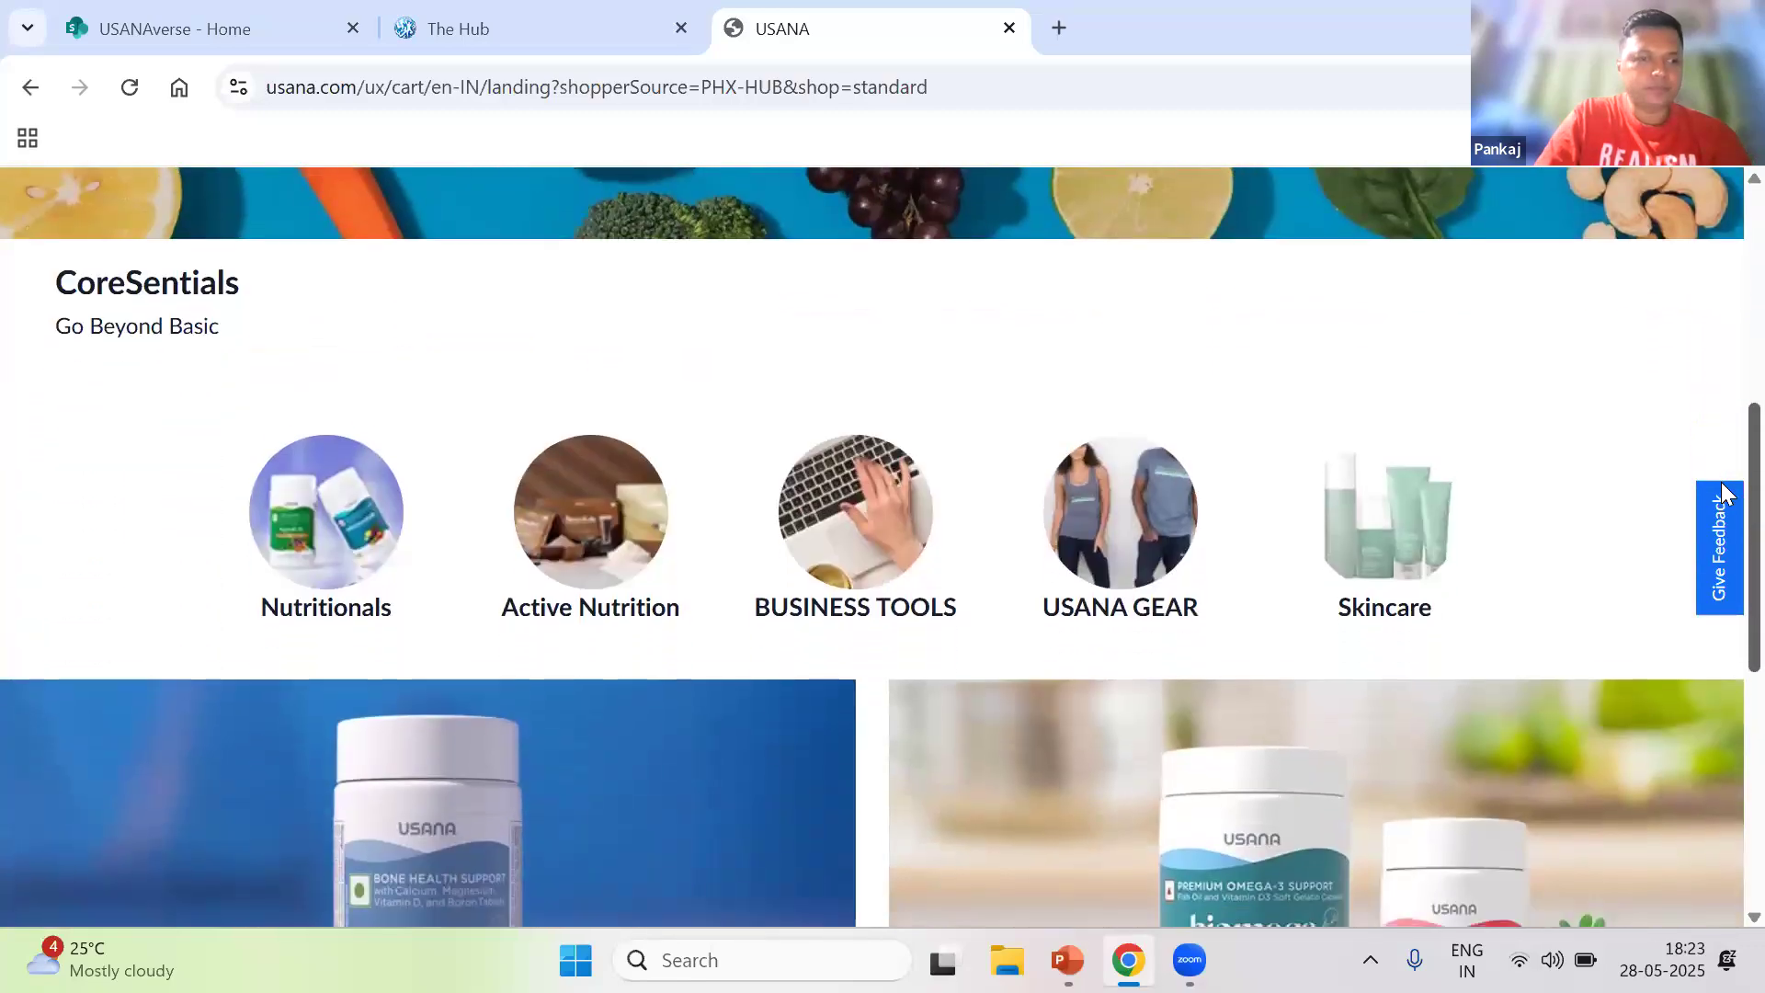
scroll(1718, 770, "down", 2)
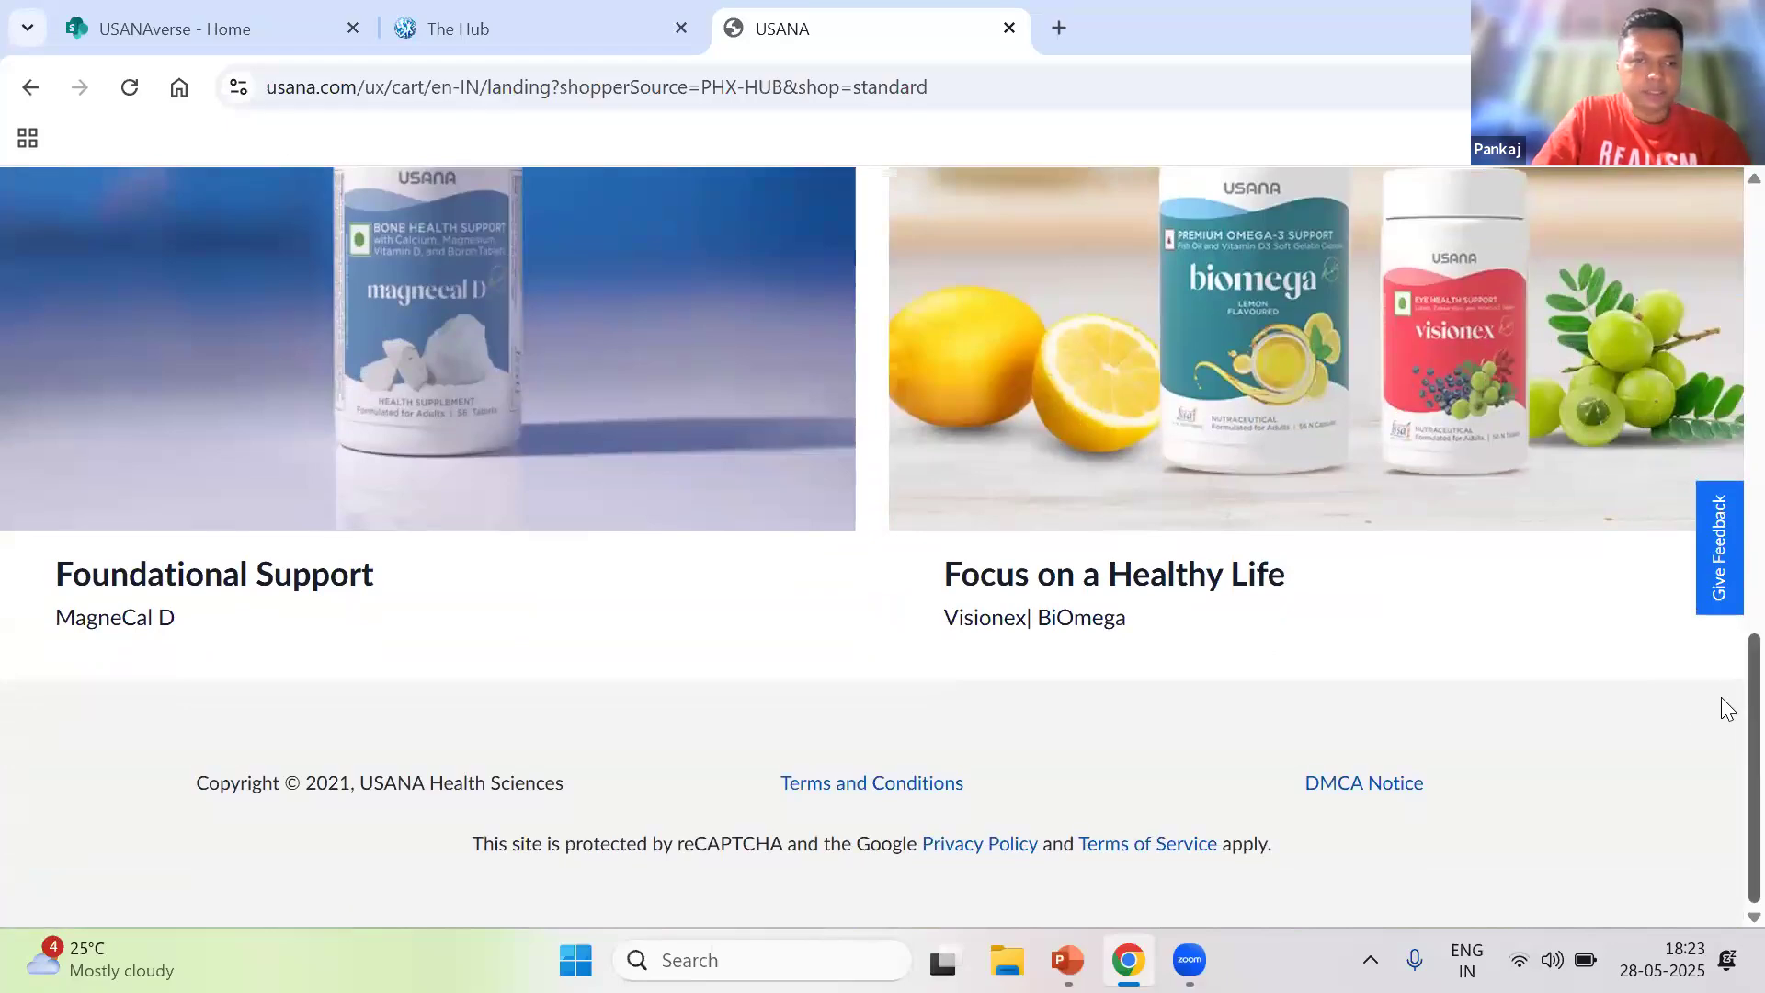
scroll(1721, 473, "up", 9)
scroll(1723, 308, "up", 5)
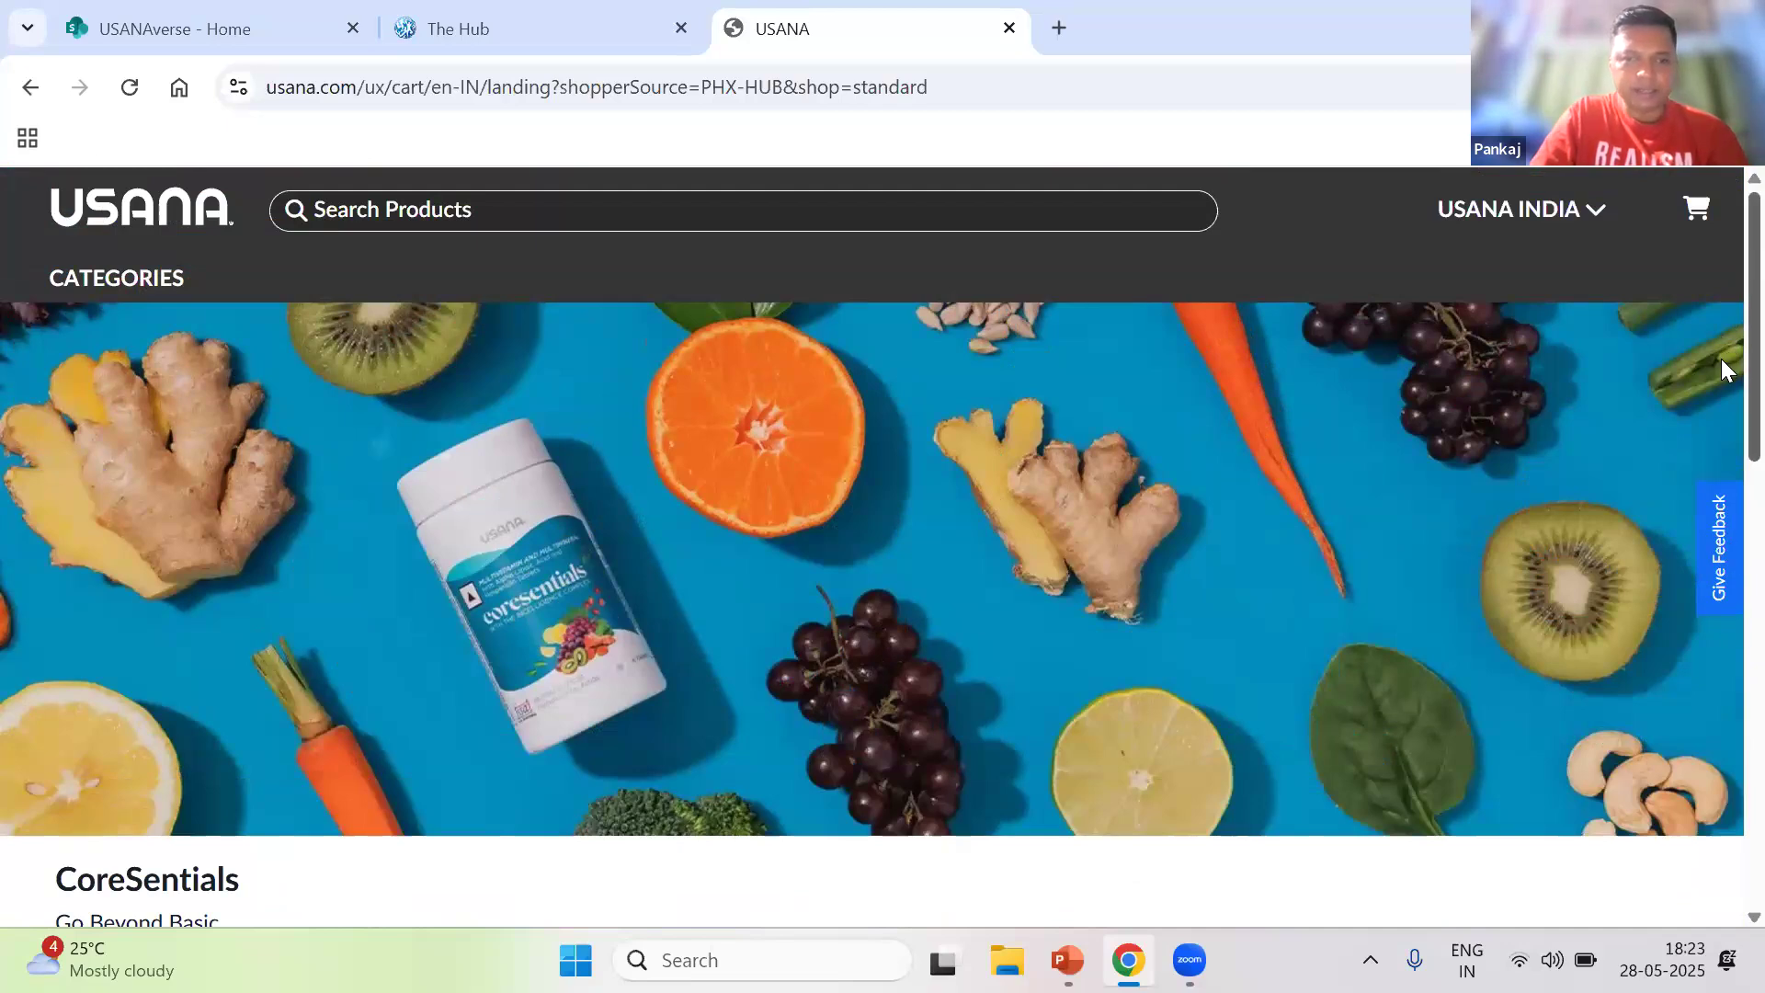
scroll(1721, 365, "down", 6)
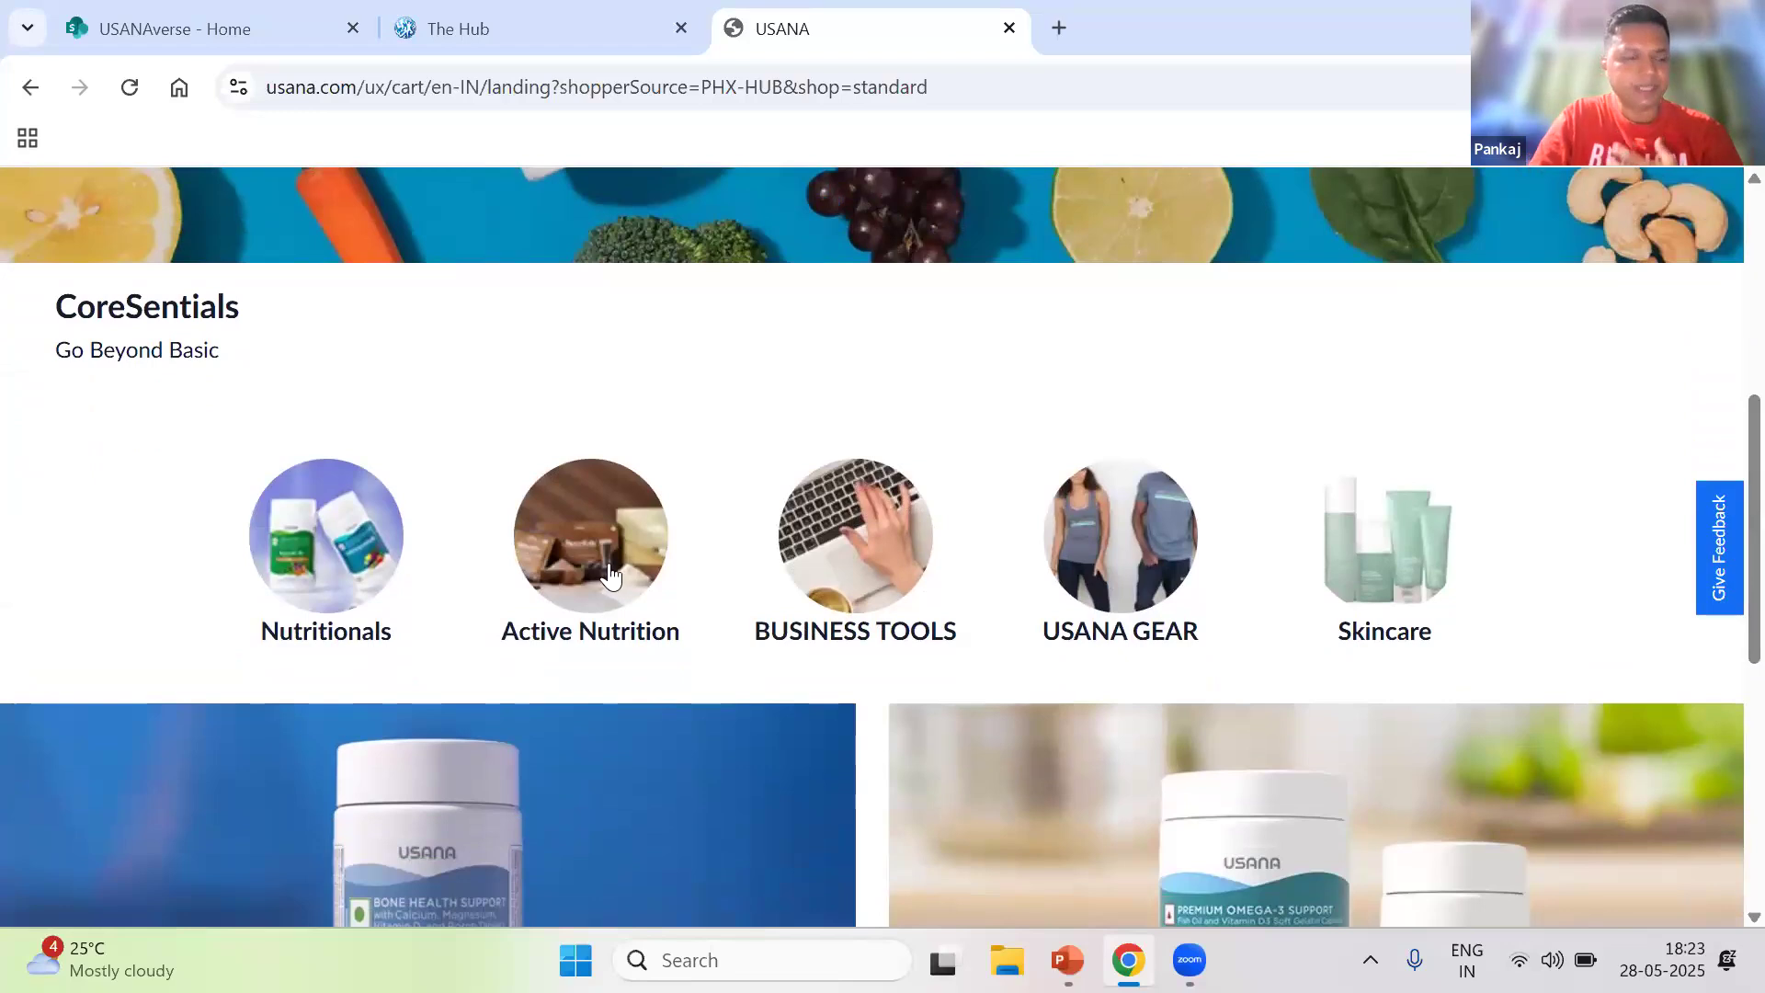
left_click(295, 561)
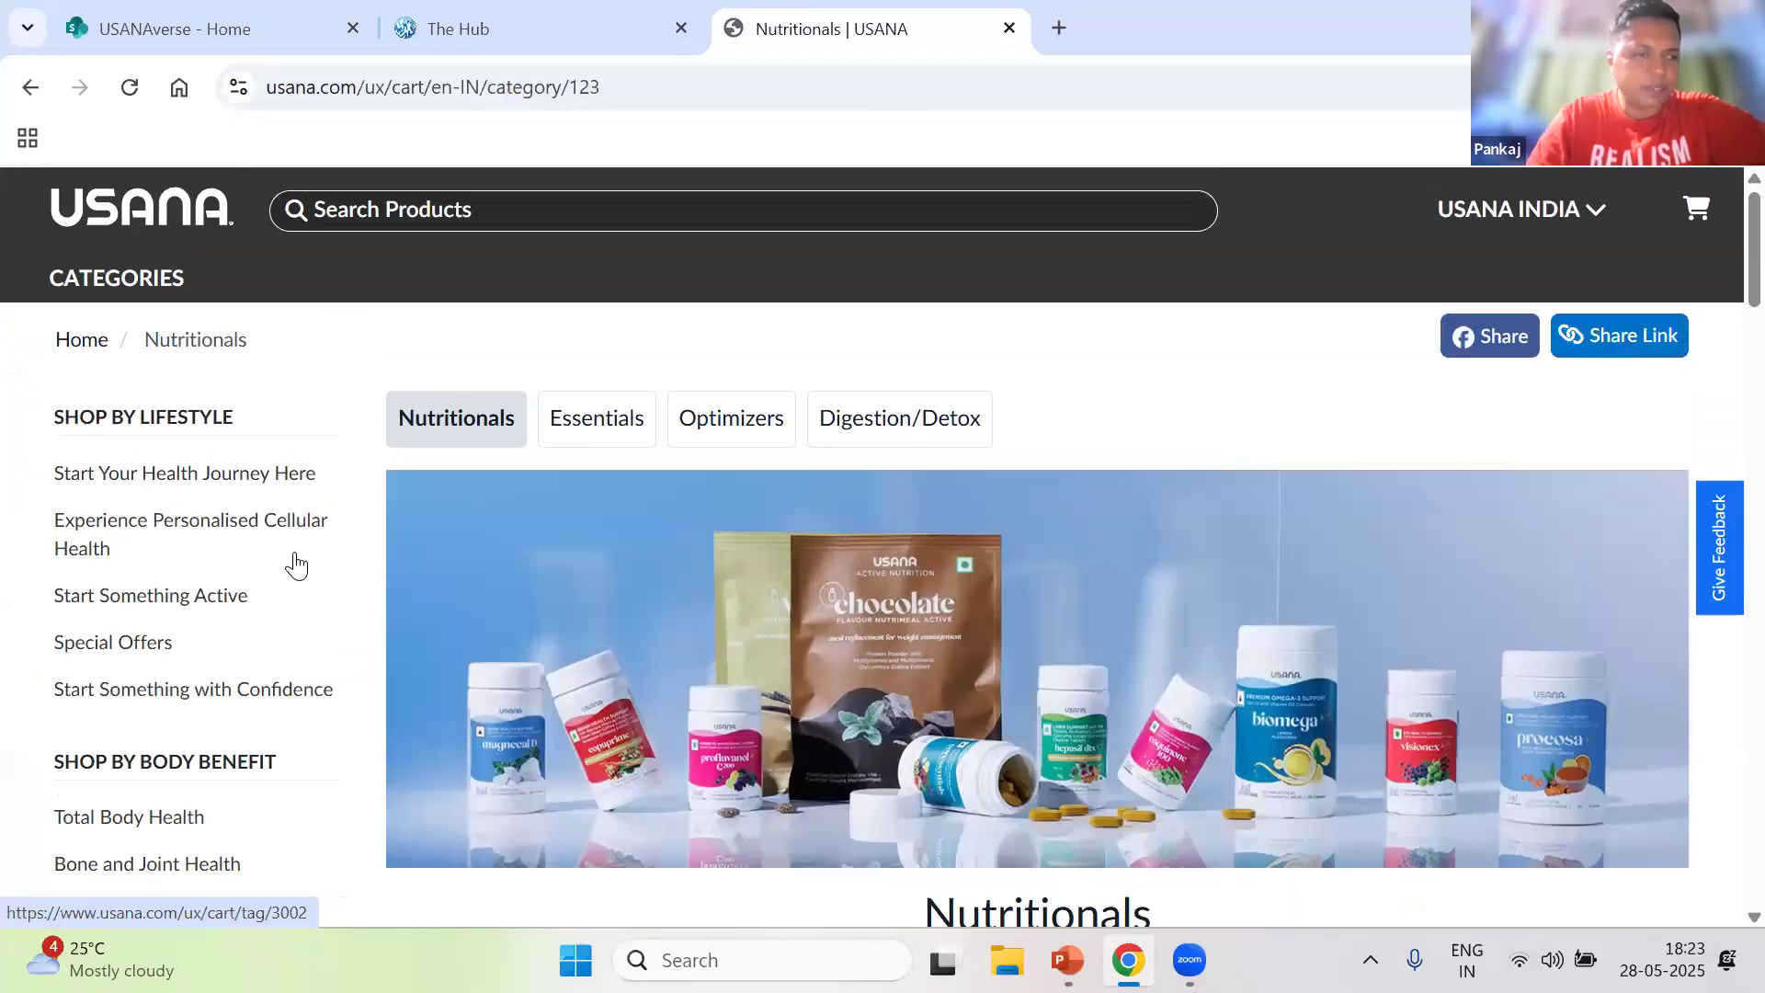
- Show the add-to-share-list choices on the MagneCal D product card
scroll(1723, 368, "down", 10)
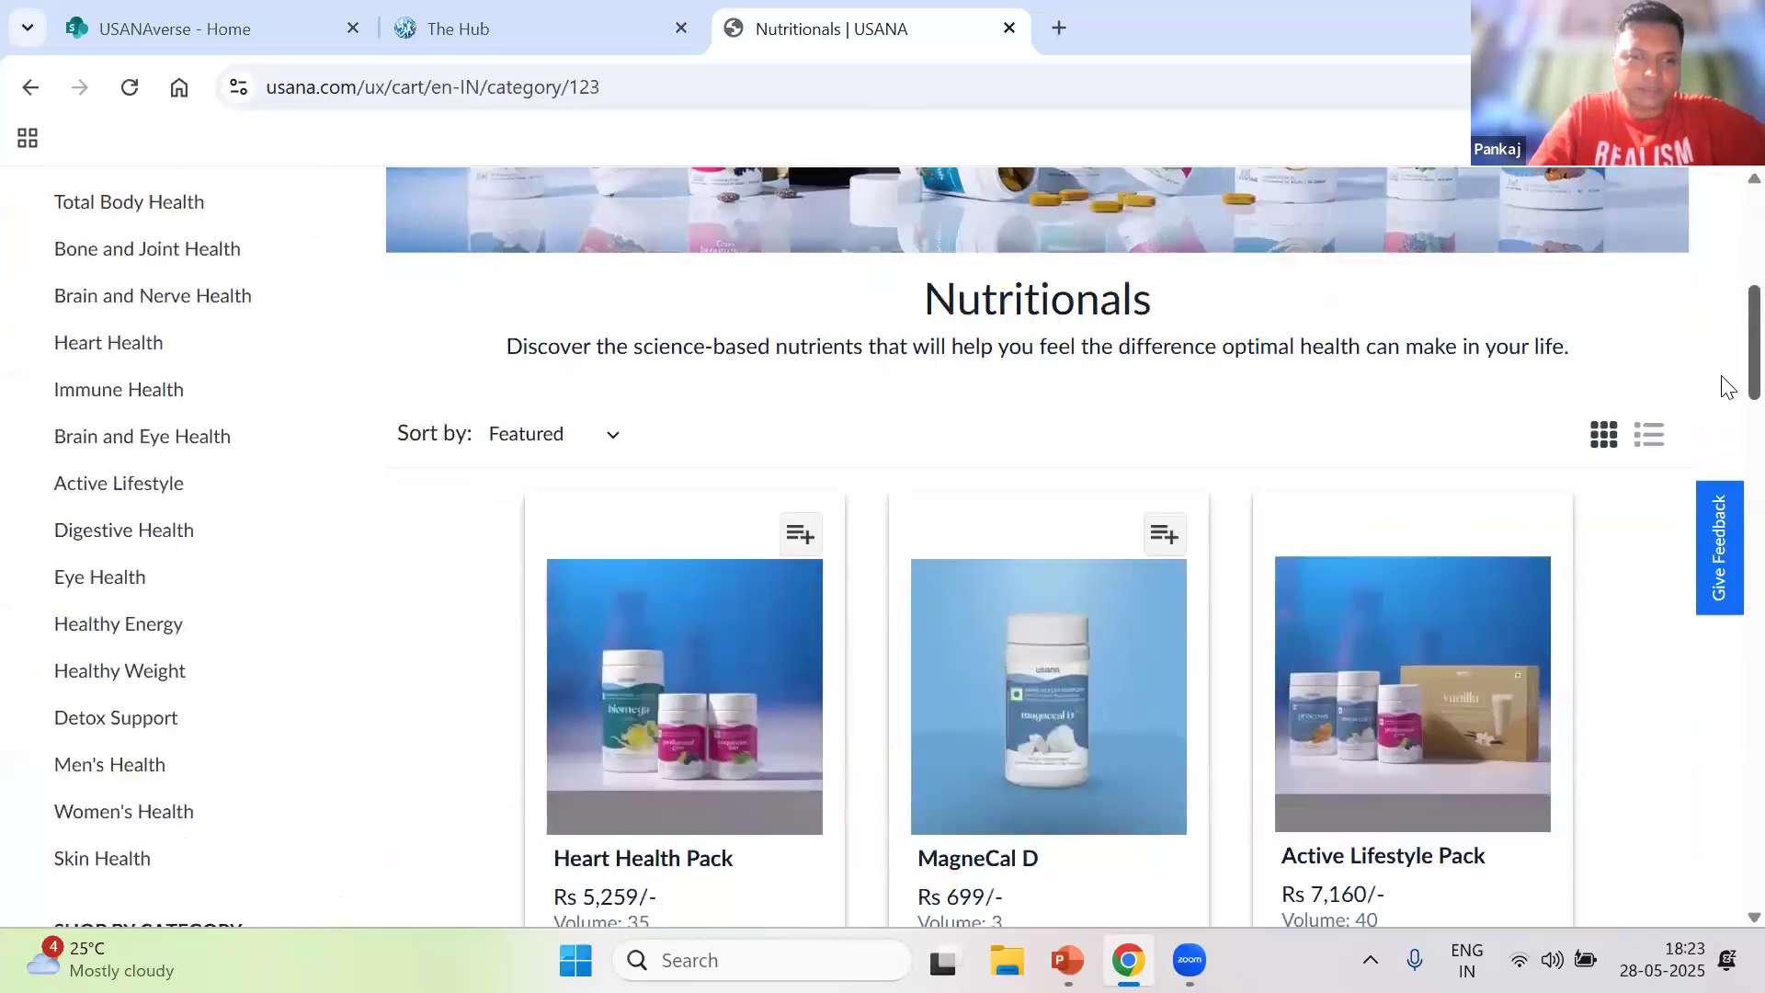
scroll(1725, 331, "up", 4)
scroll(1723, 308, "up", 1)
scroll(1725, 321, "down", 2)
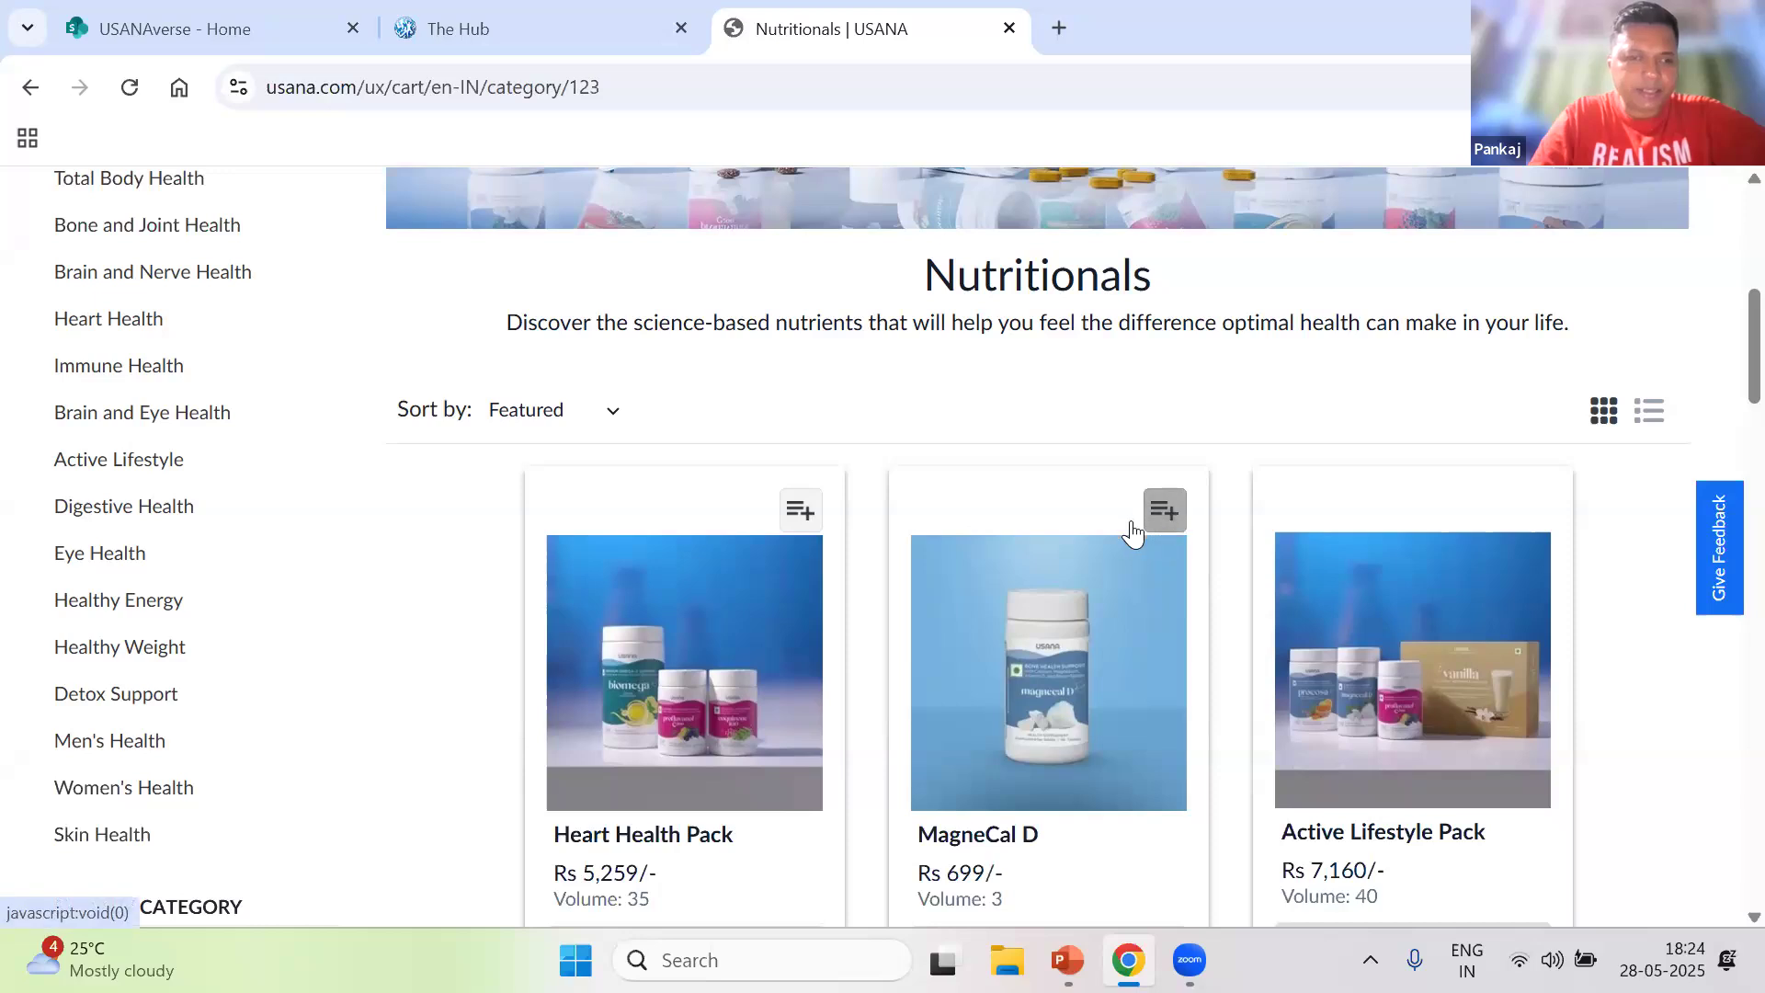
left_click(1165, 519)
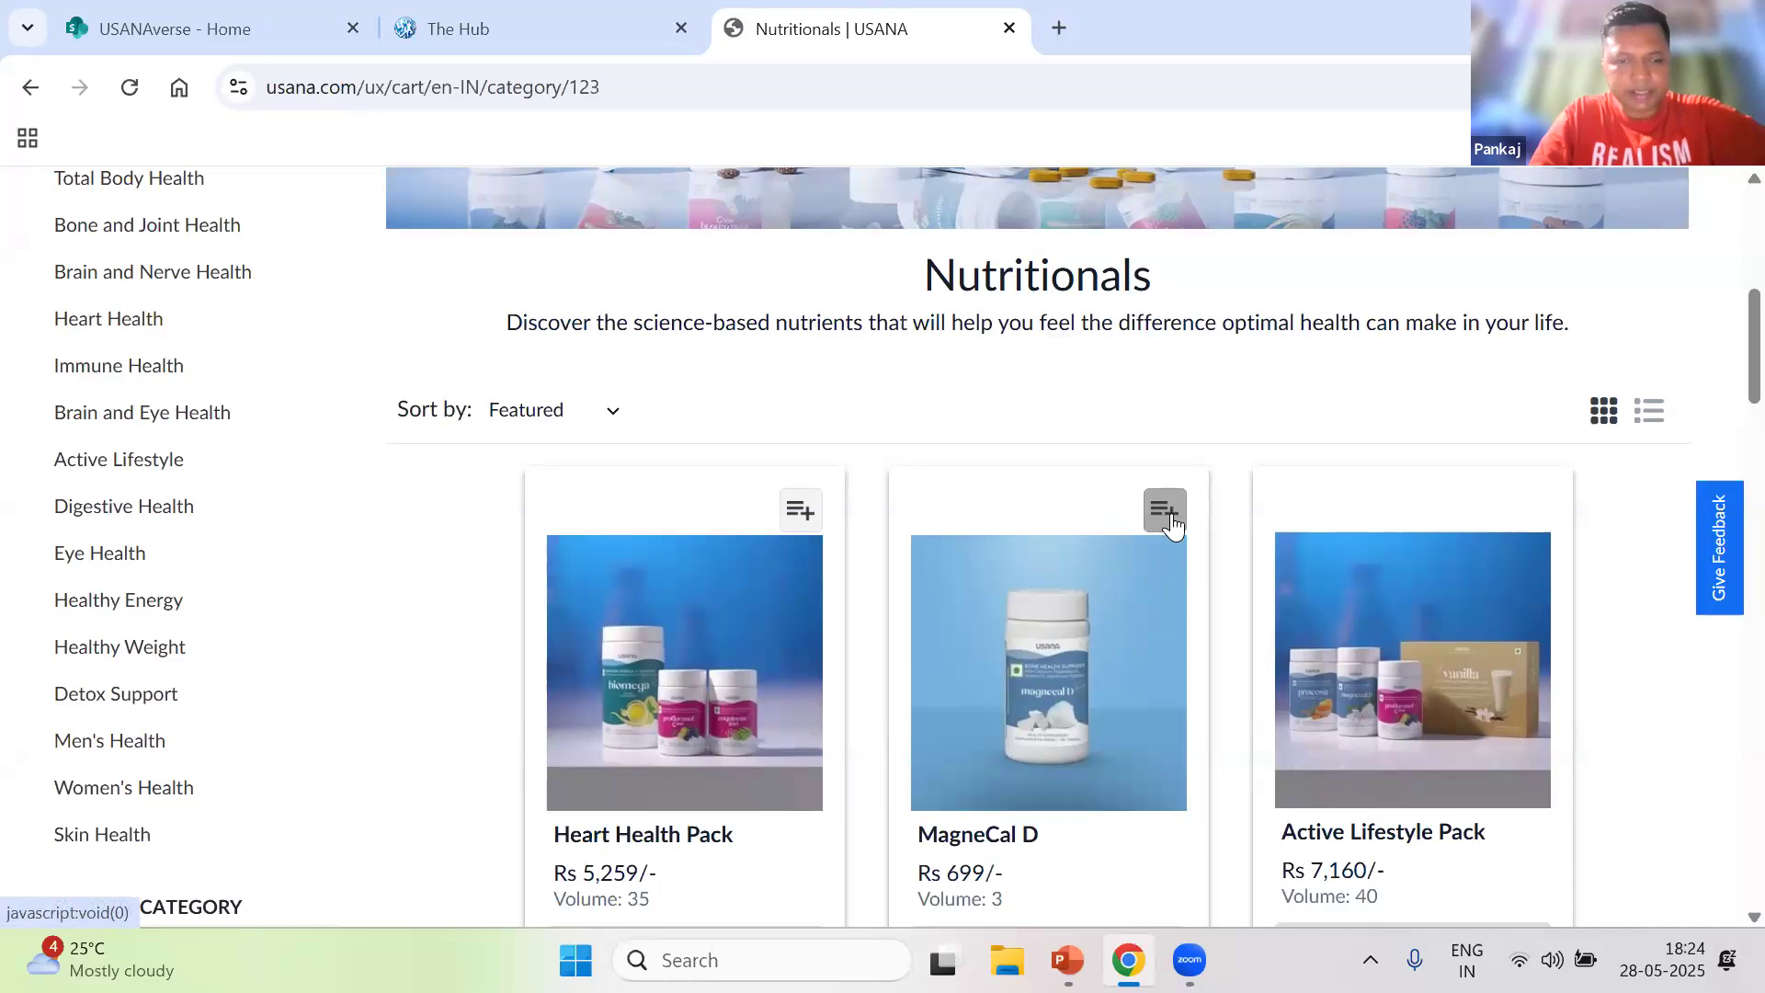
left_click(1166, 513)
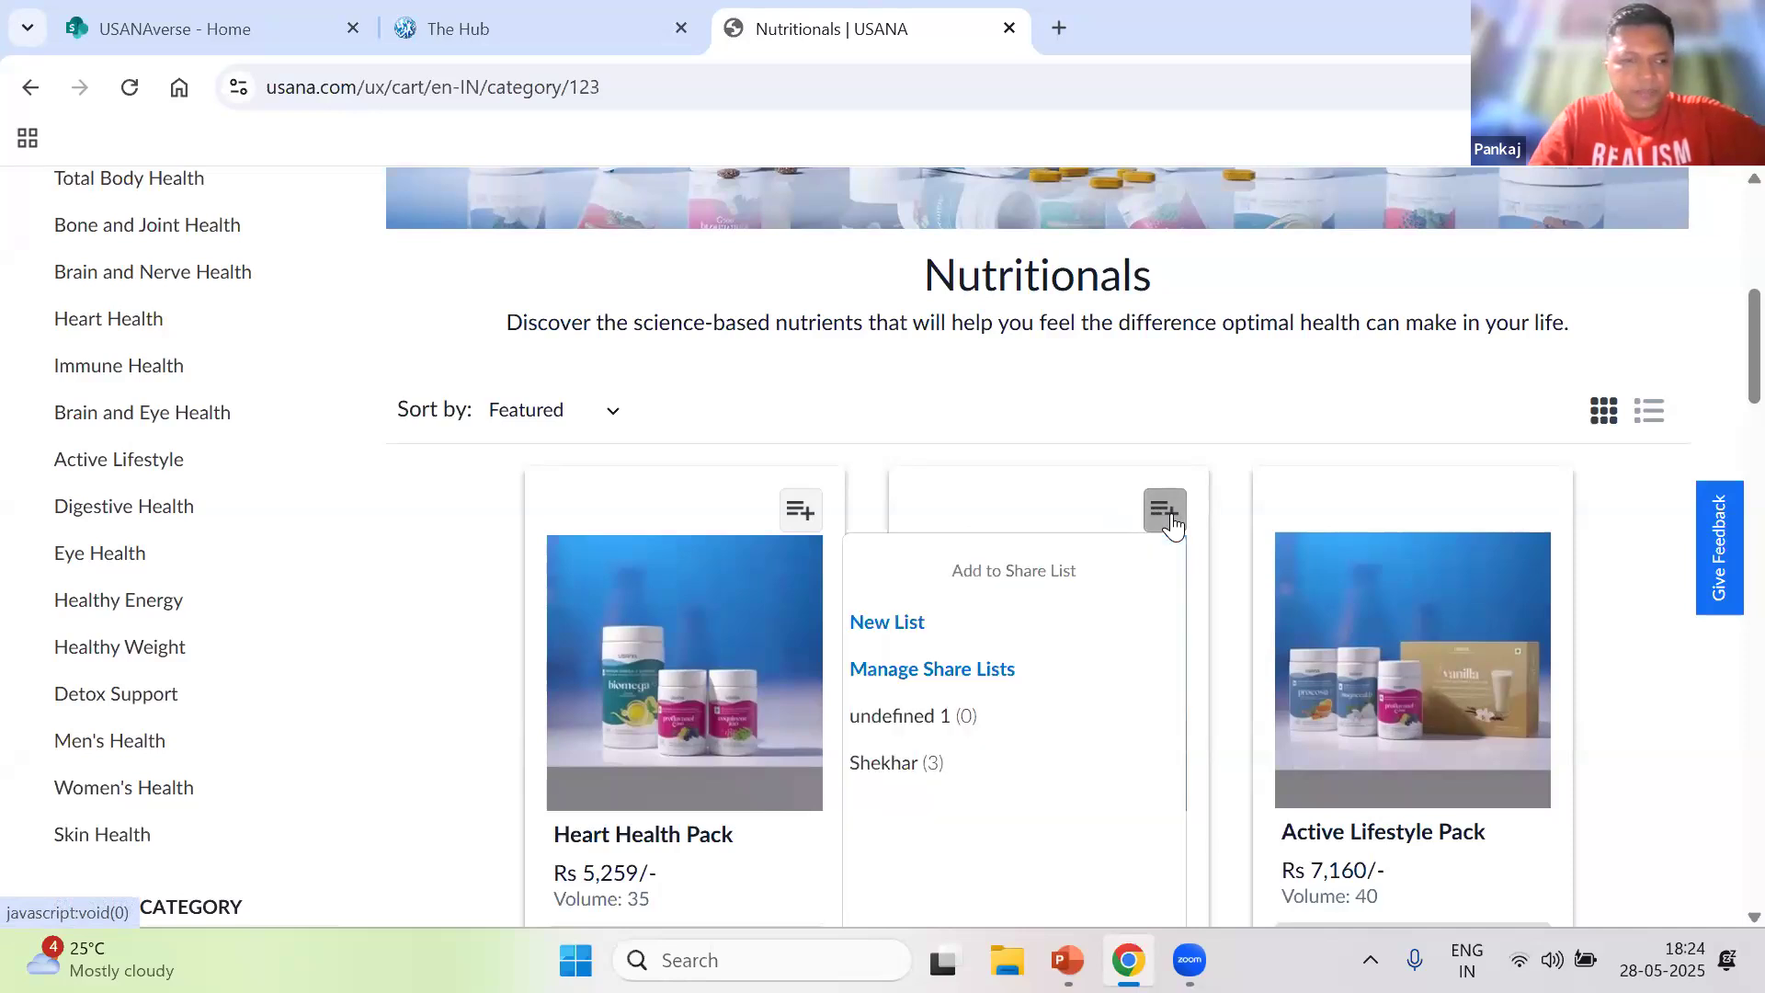
- Add MagneCal D to a New List and go to Manage Share Lists from the notification
left_click(904, 626)
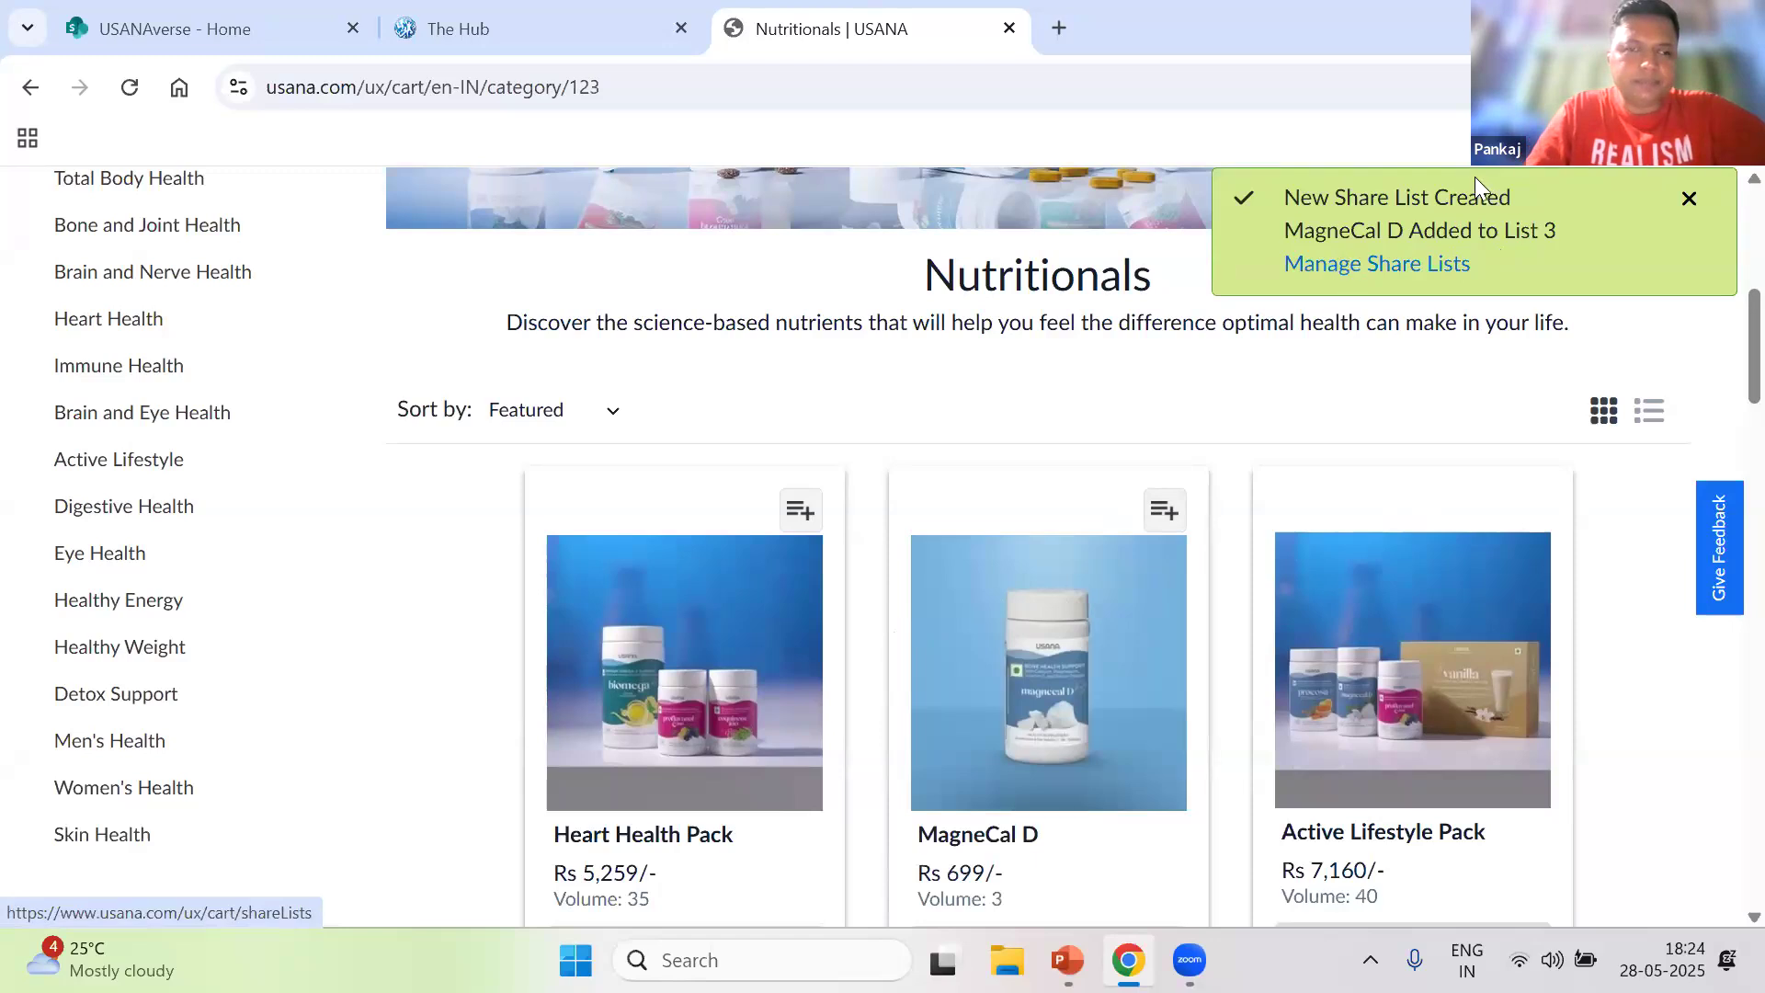
left_click(1365, 265)
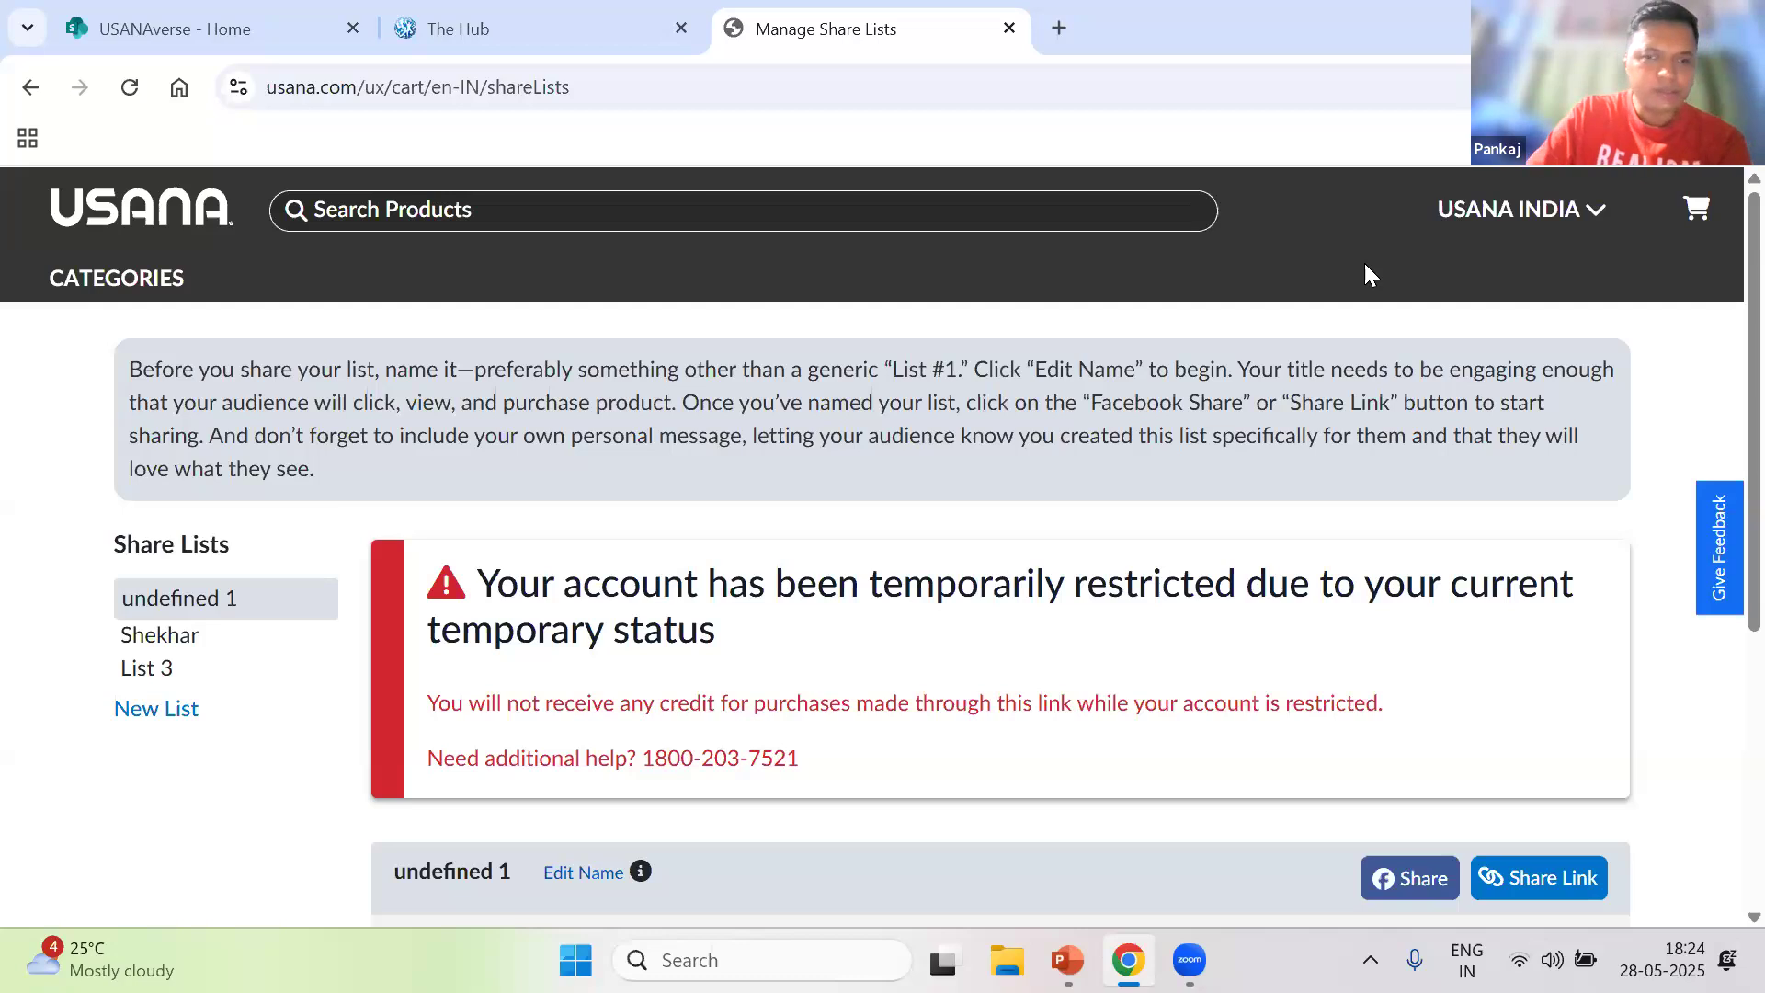
- Scroll the Manage Share Lists page to view the empty 'undefined 1' list at Rs 0/-
scroll(1724, 313, "down", 3)
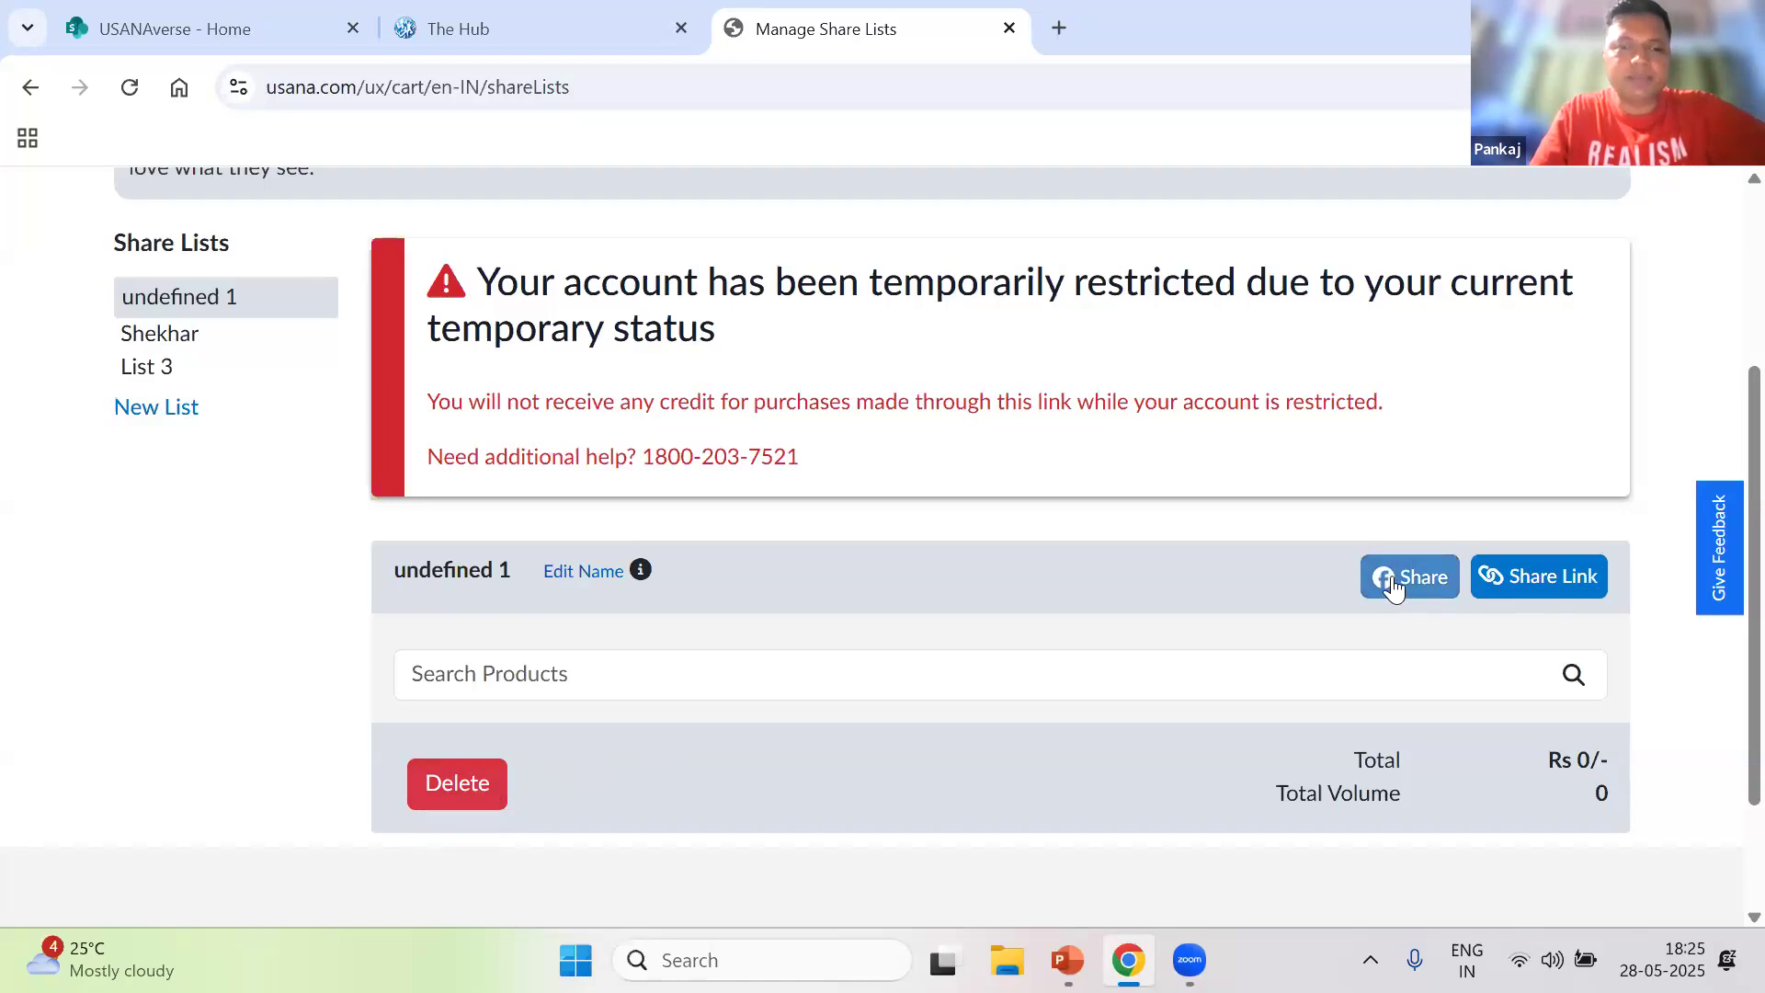
- Try getting a share link for the 'undefined 1' list, then return to The Hub
left_click(1568, 589)
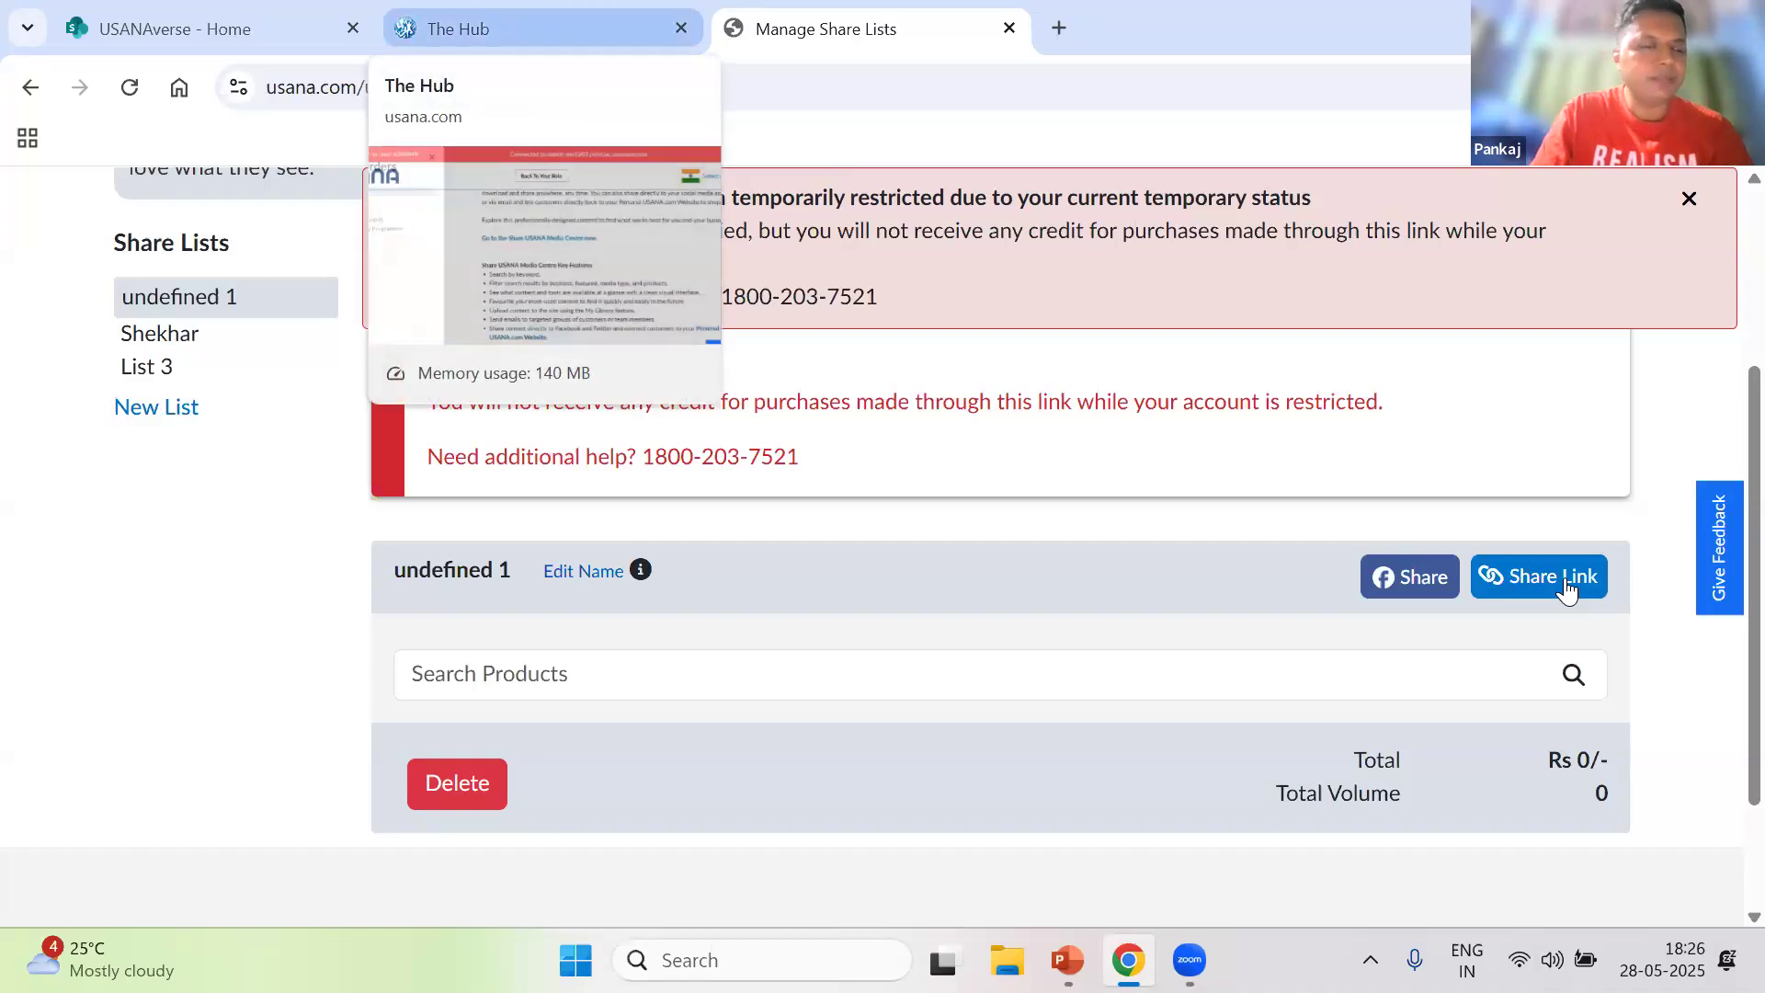
left_click(544, 28)
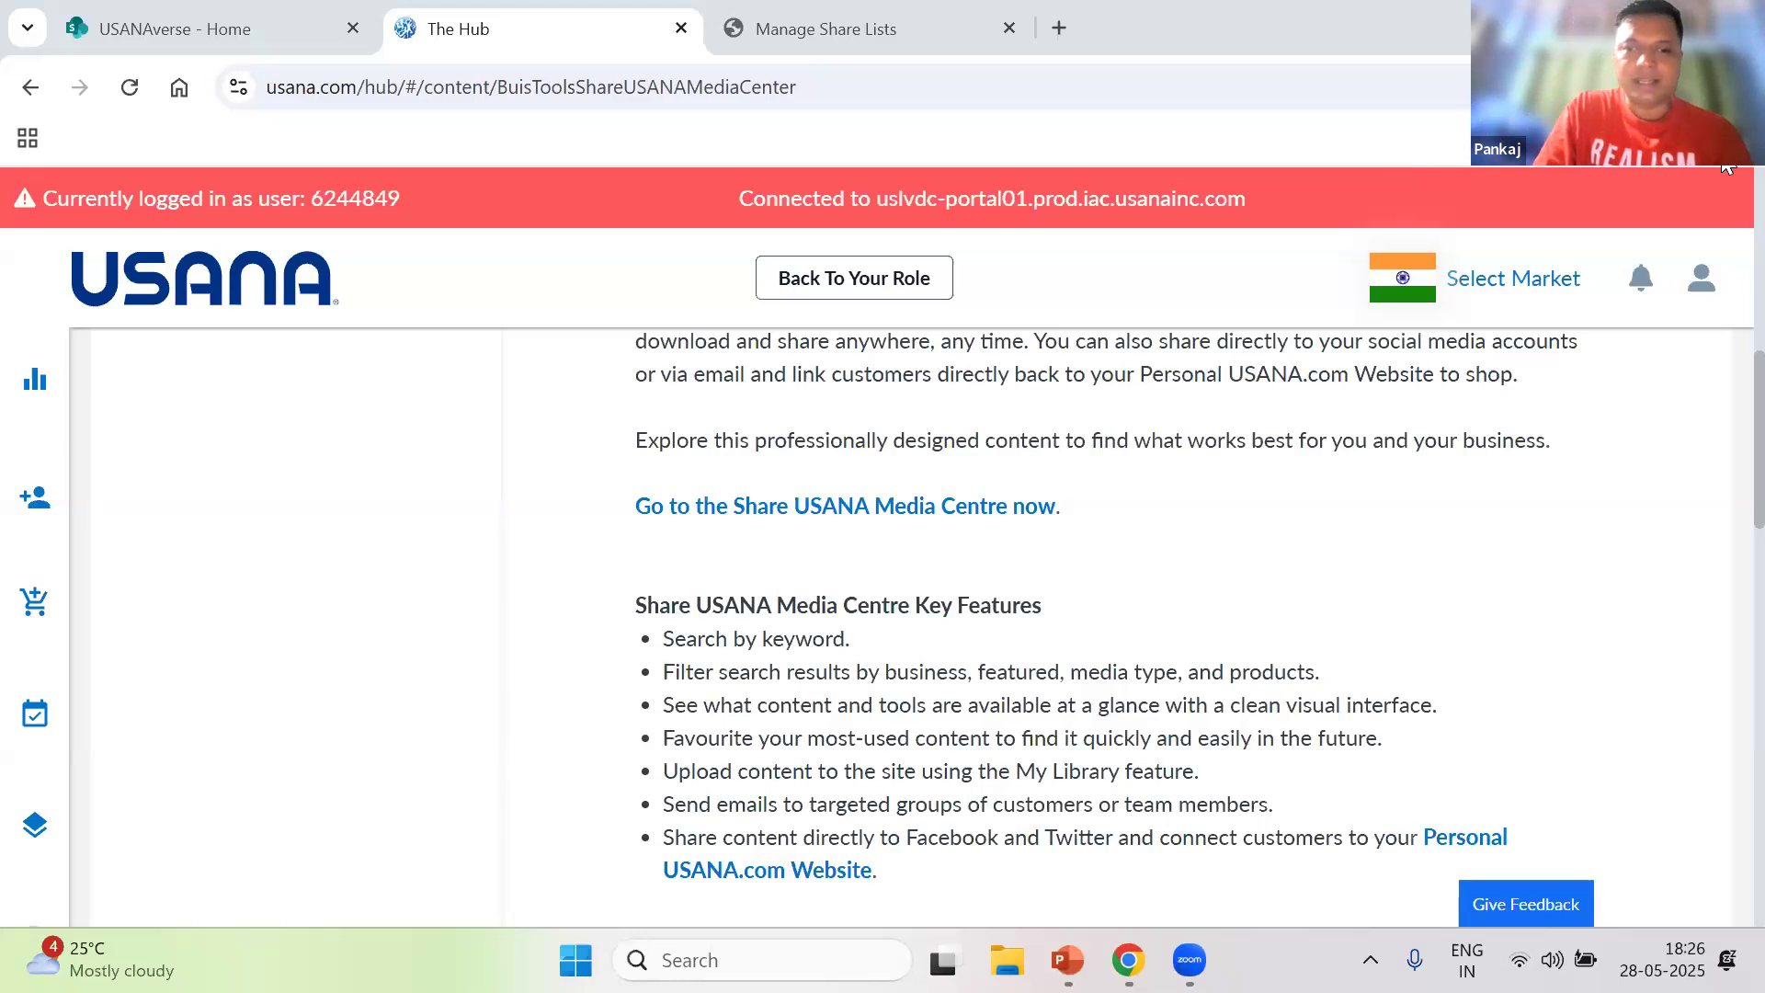
scroll(1723, 214, "up", 3)
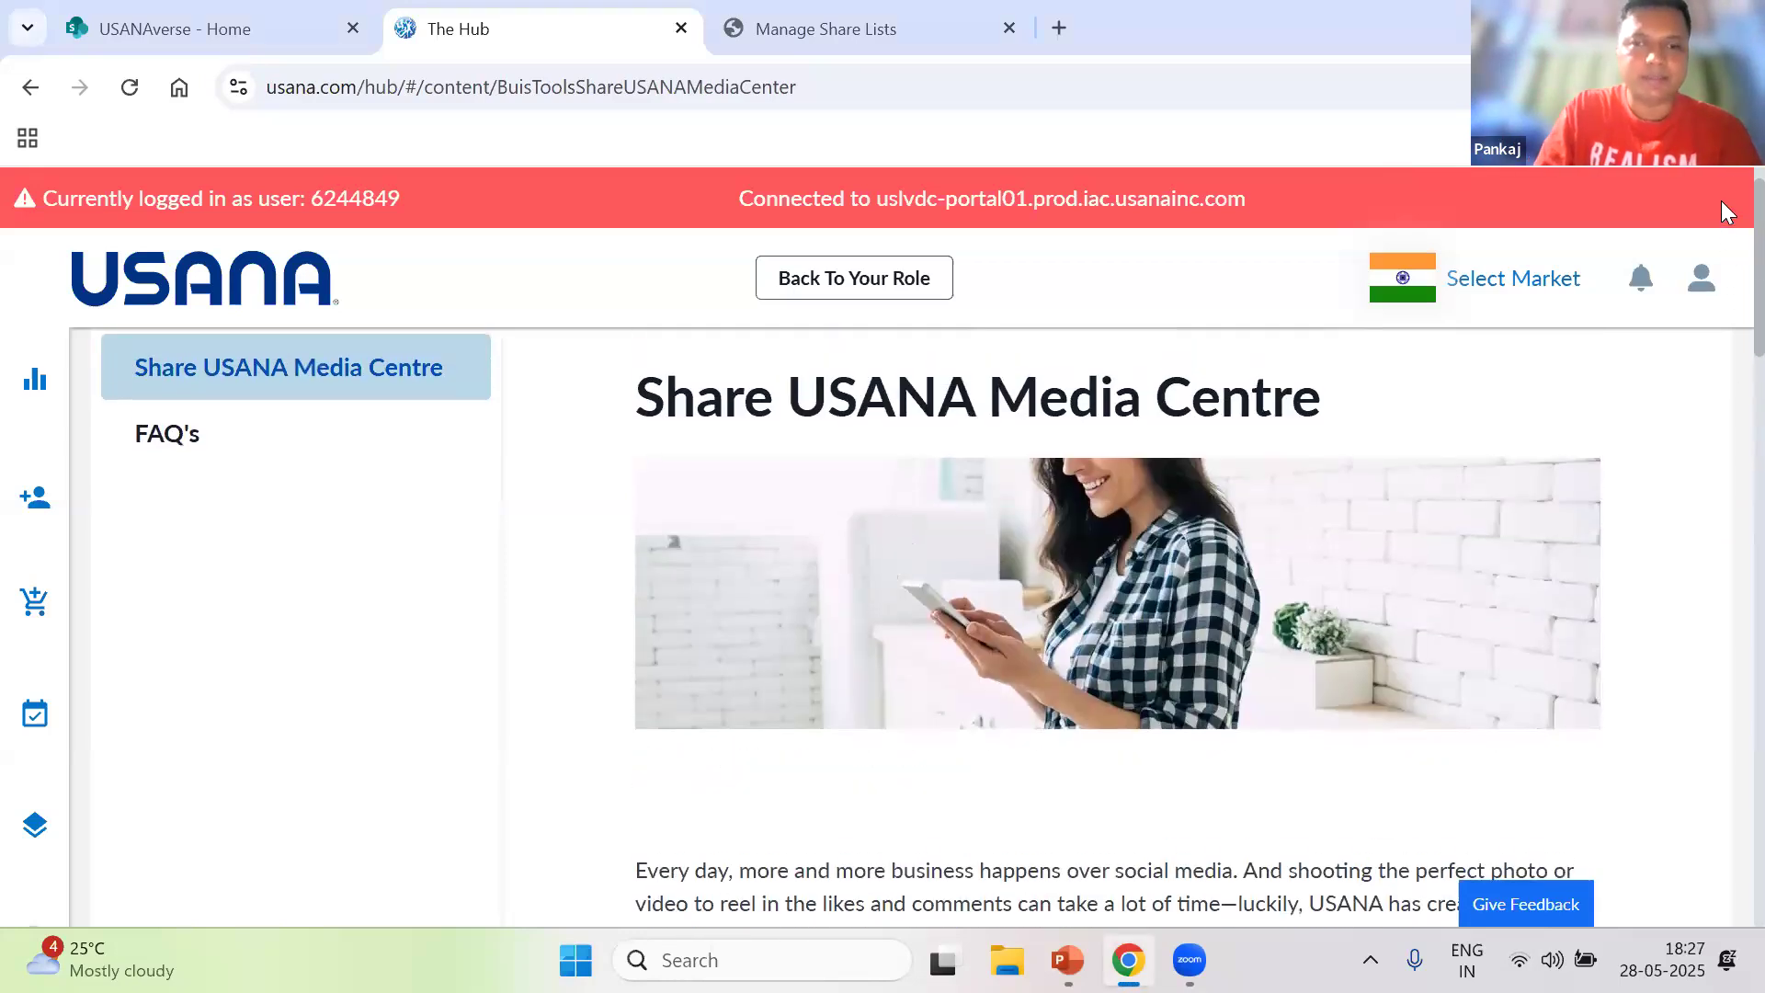
left_click_drag(1721, 184, 1721, 202)
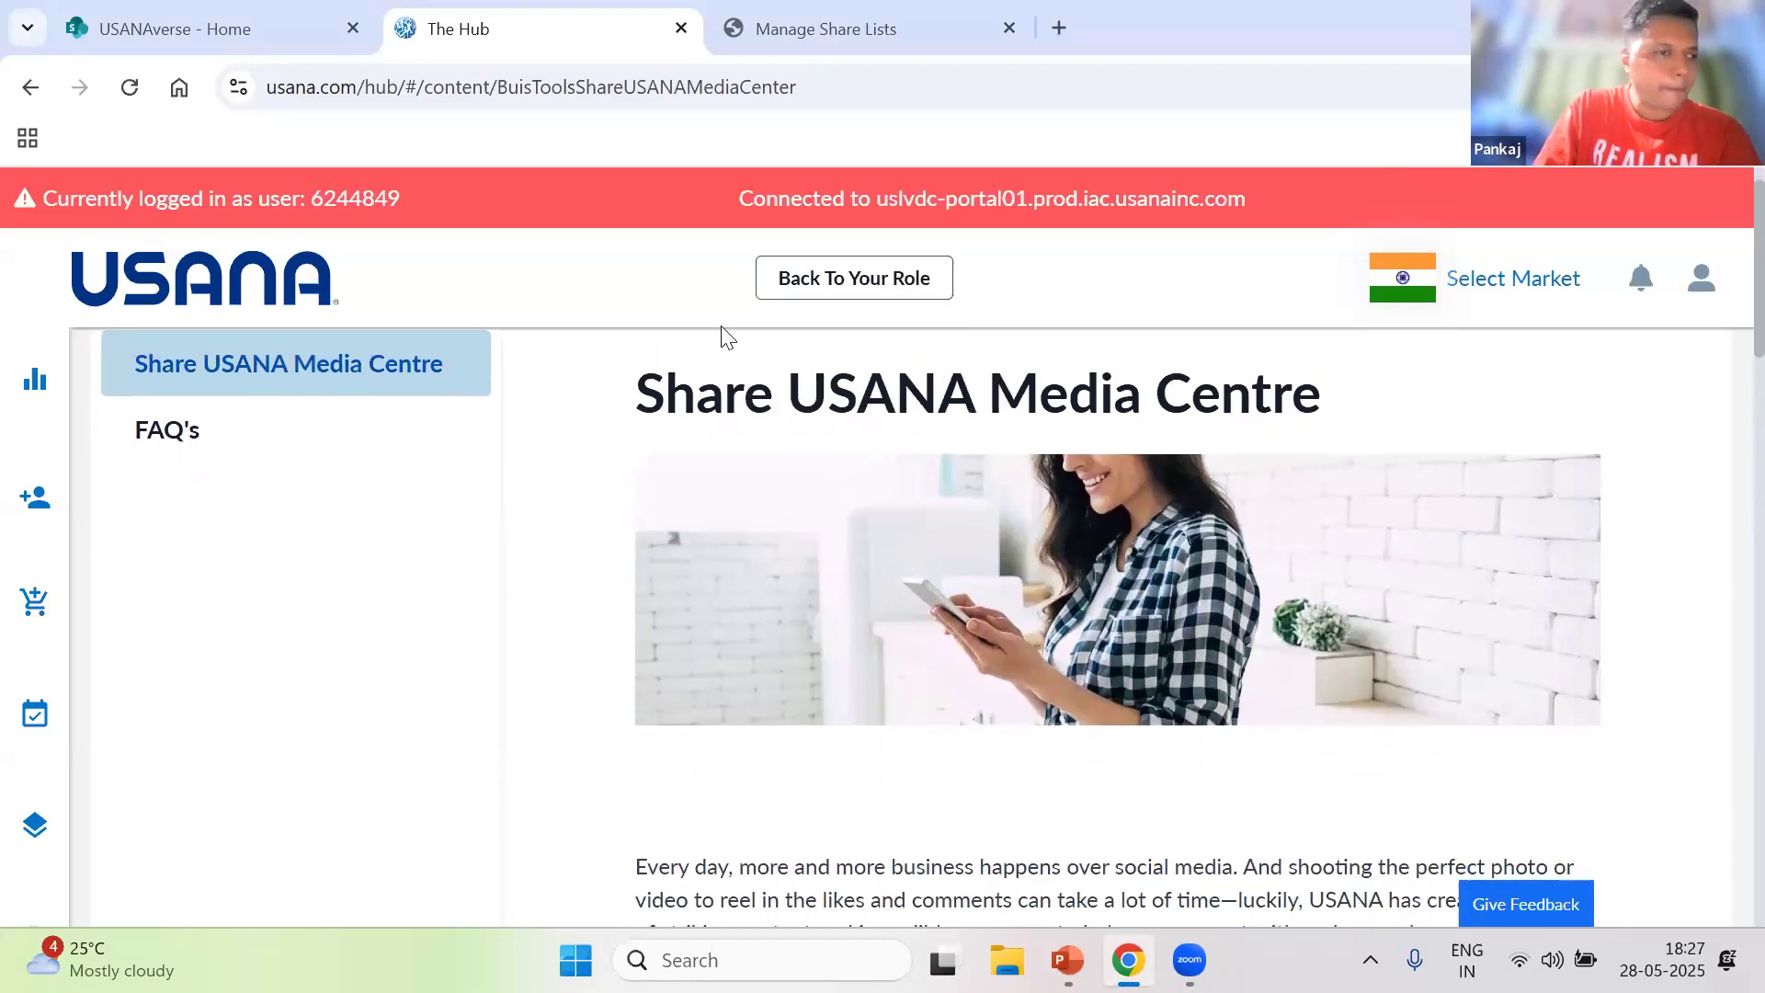
left_click(34, 379)
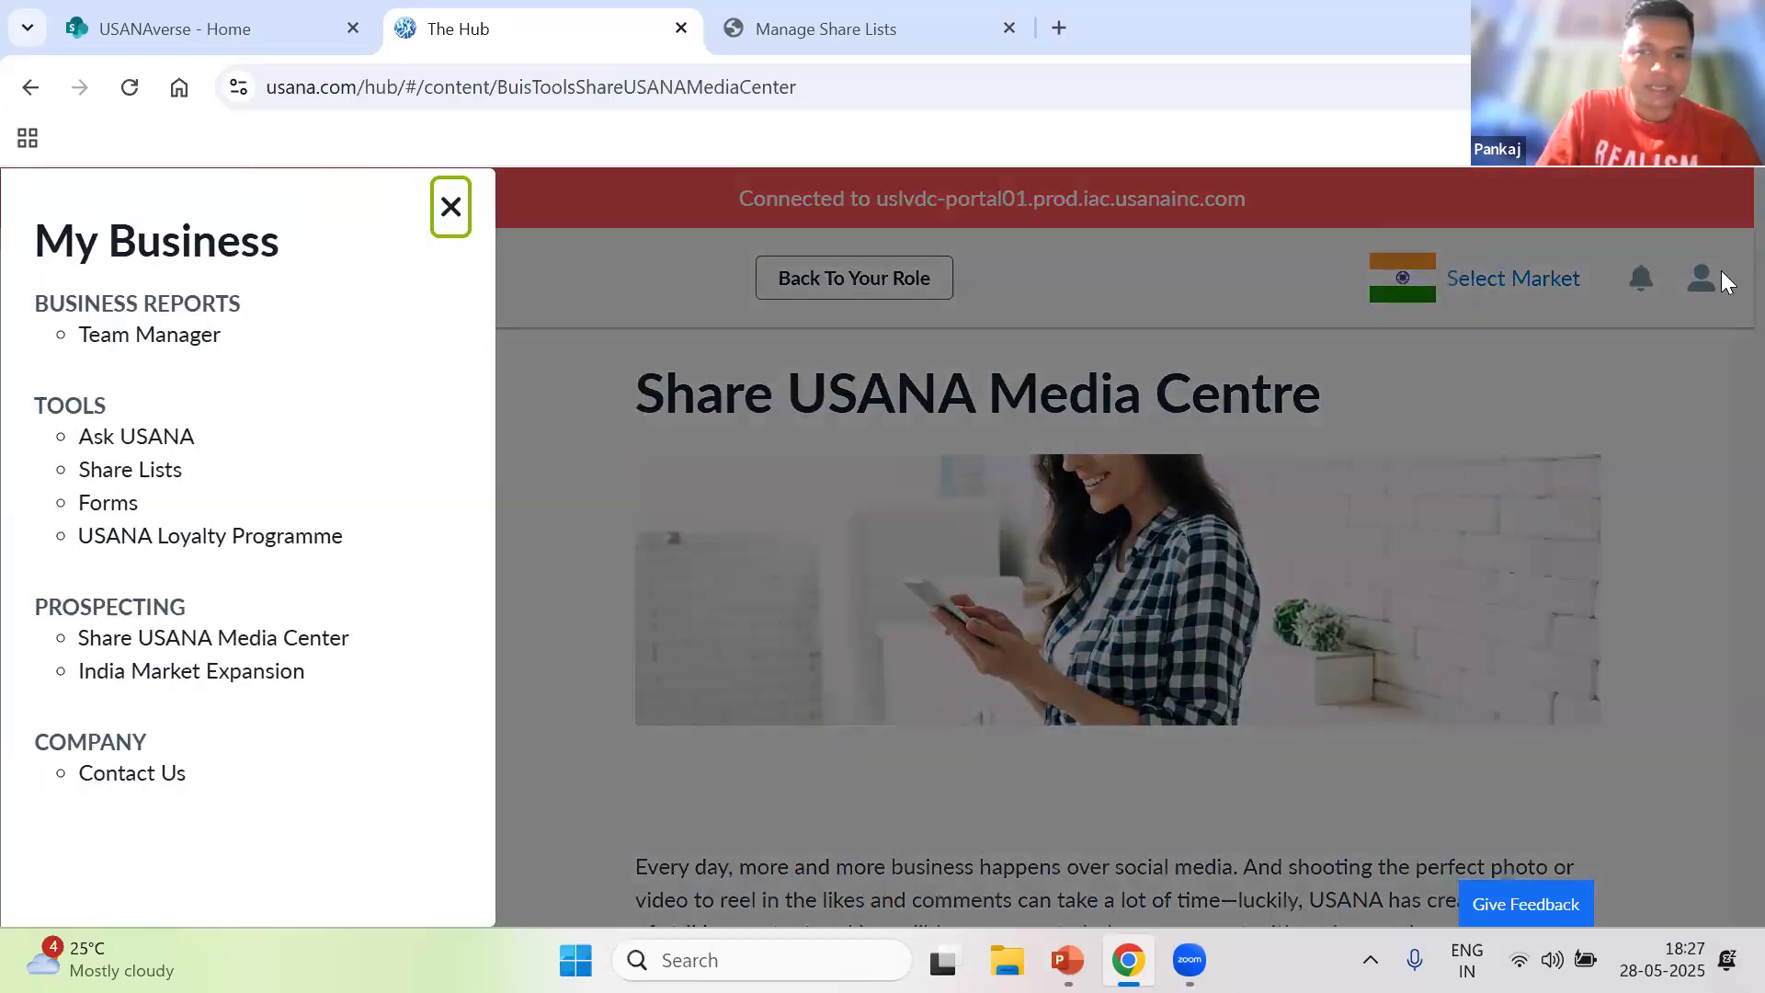
left_click(1721, 348)
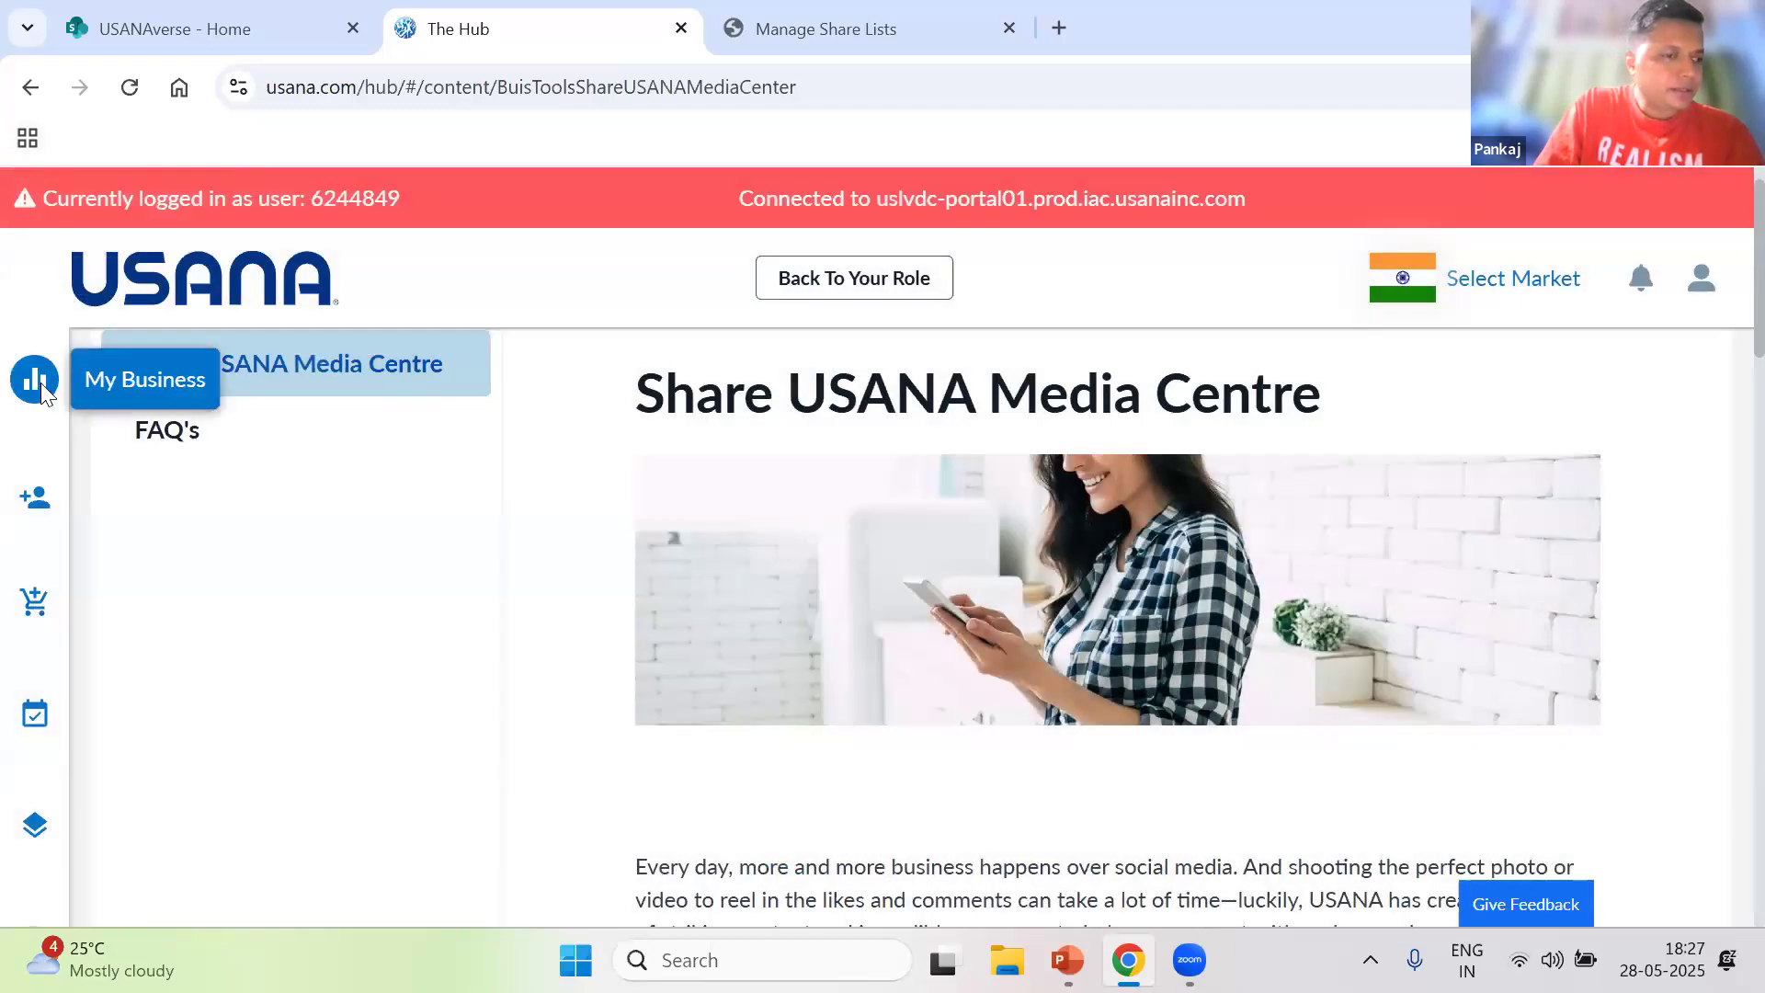
left_click(40, 382)
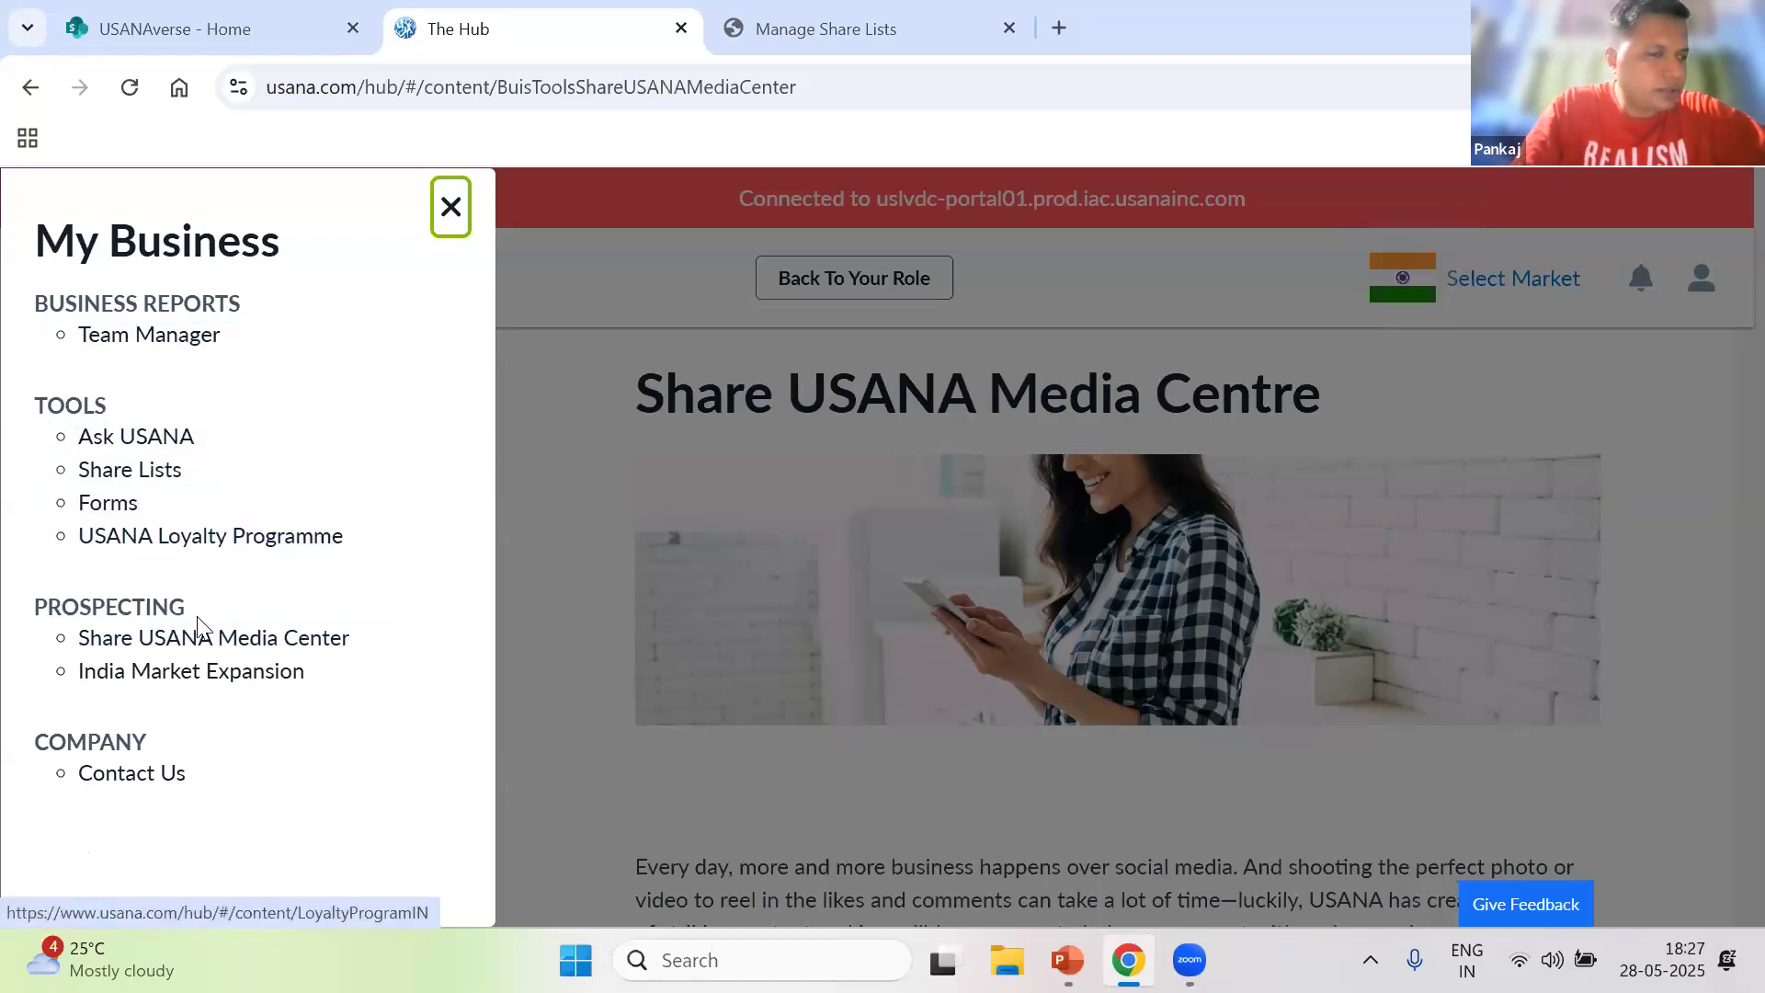
left_click(738, 710)
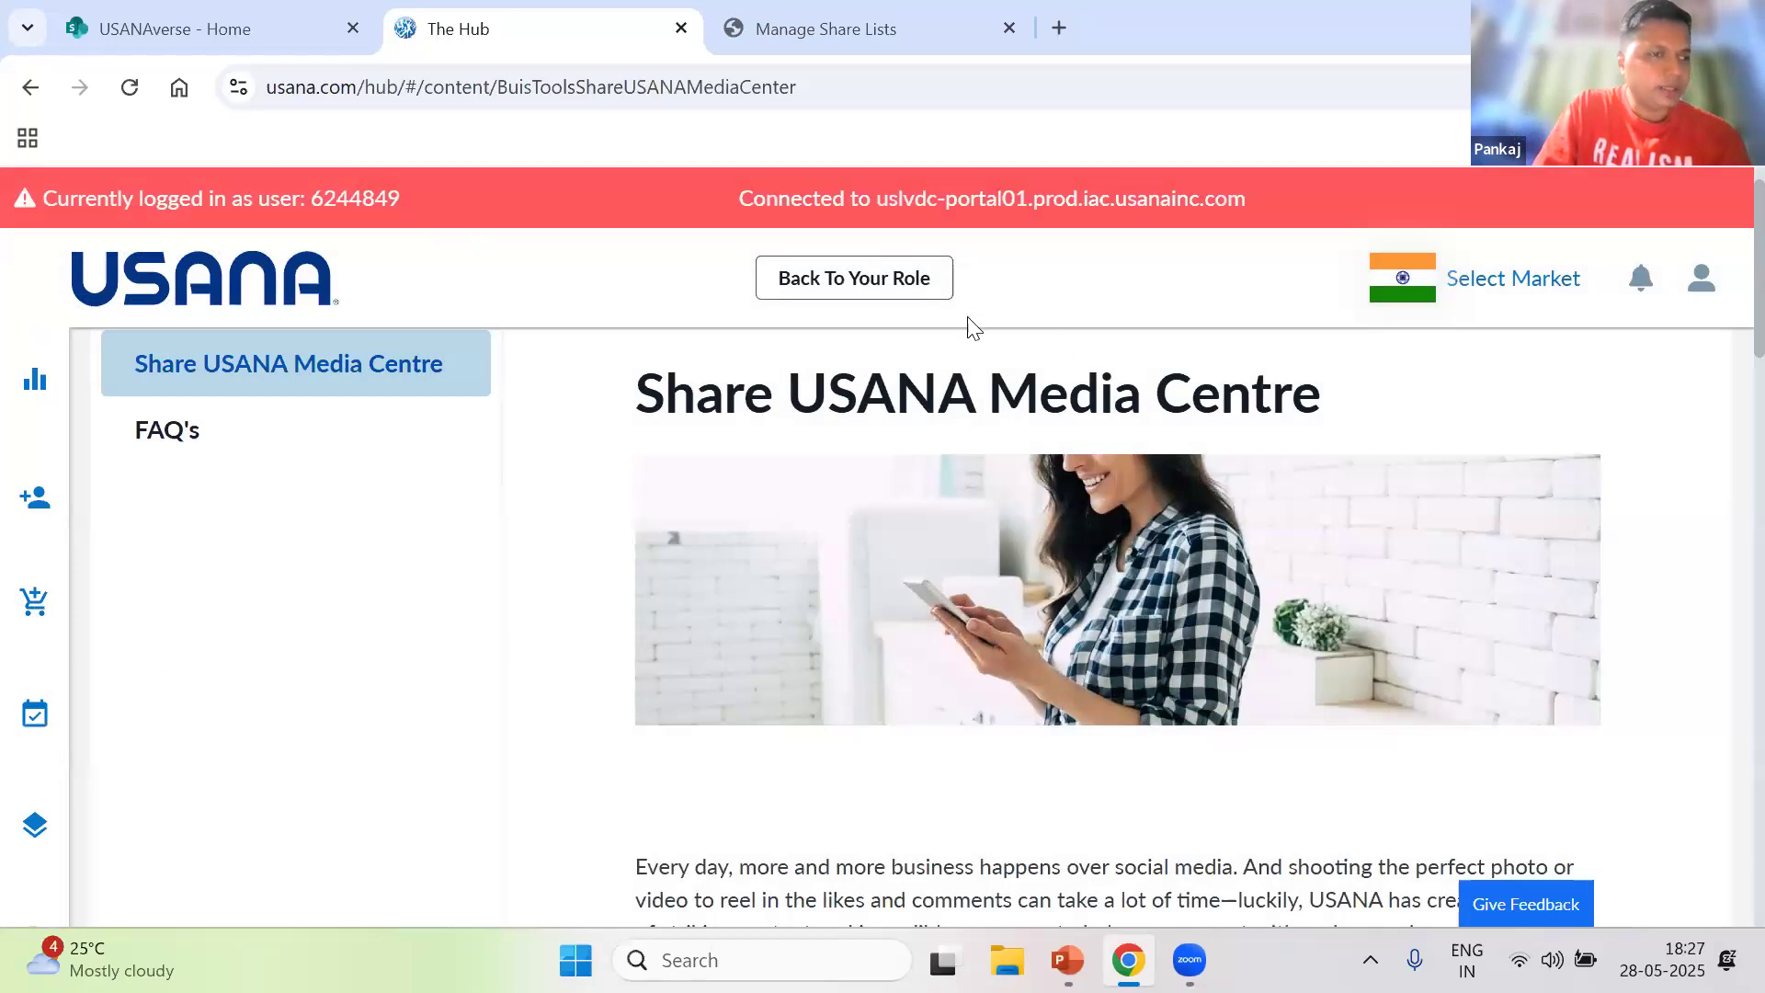
scroll(1728, 170, "up", 1)
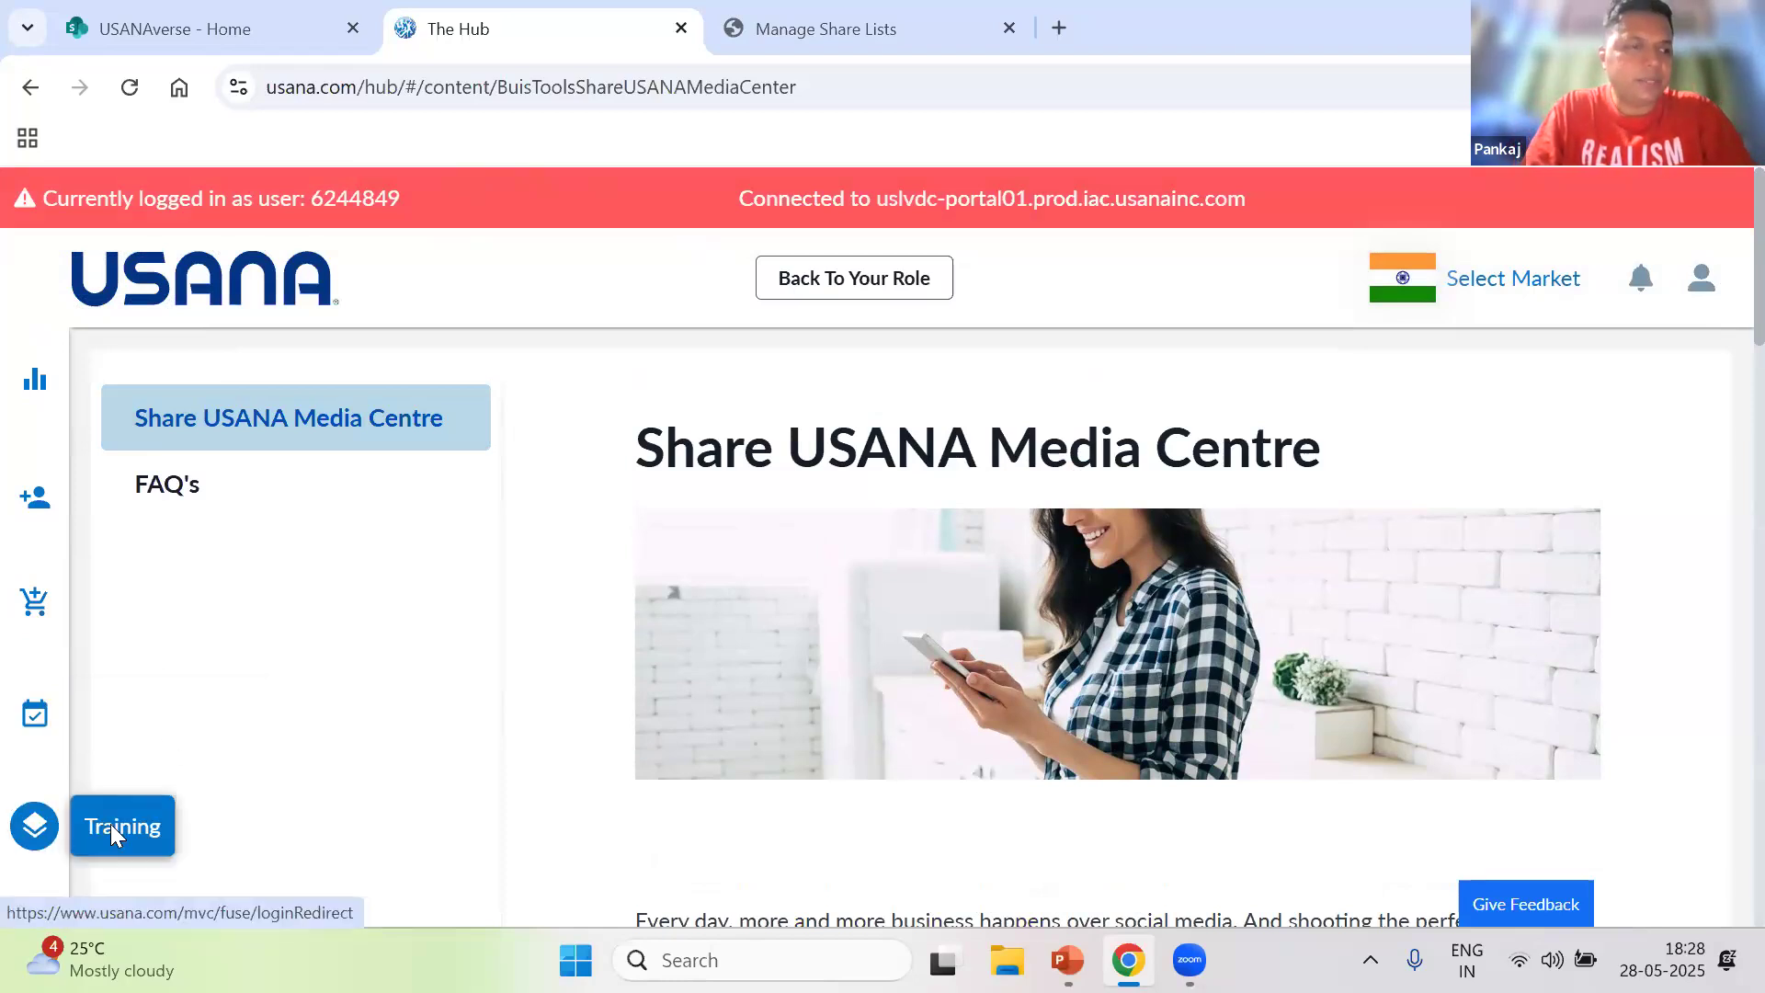
- Open USANA Grow's training home page and play the welcome video, pausing at 0:14
left_click(37, 827)
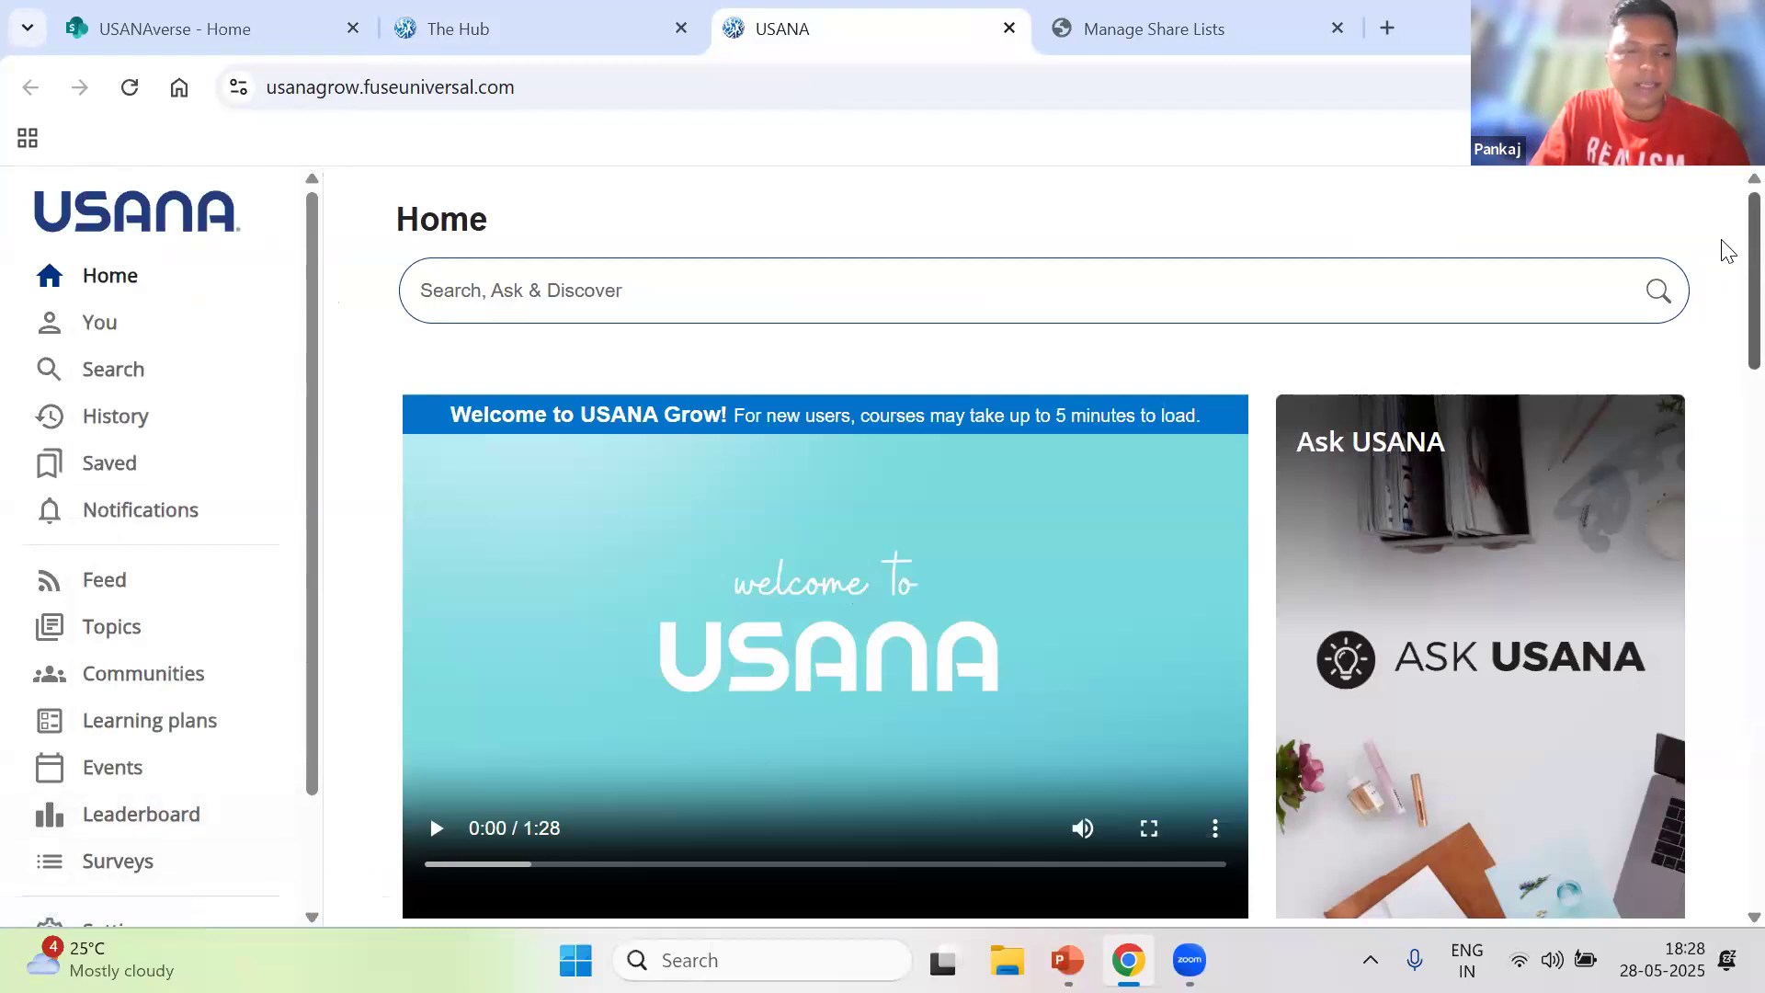
scroll(1721, 304, "down", 3)
scroll(1726, 266, "up", 3)
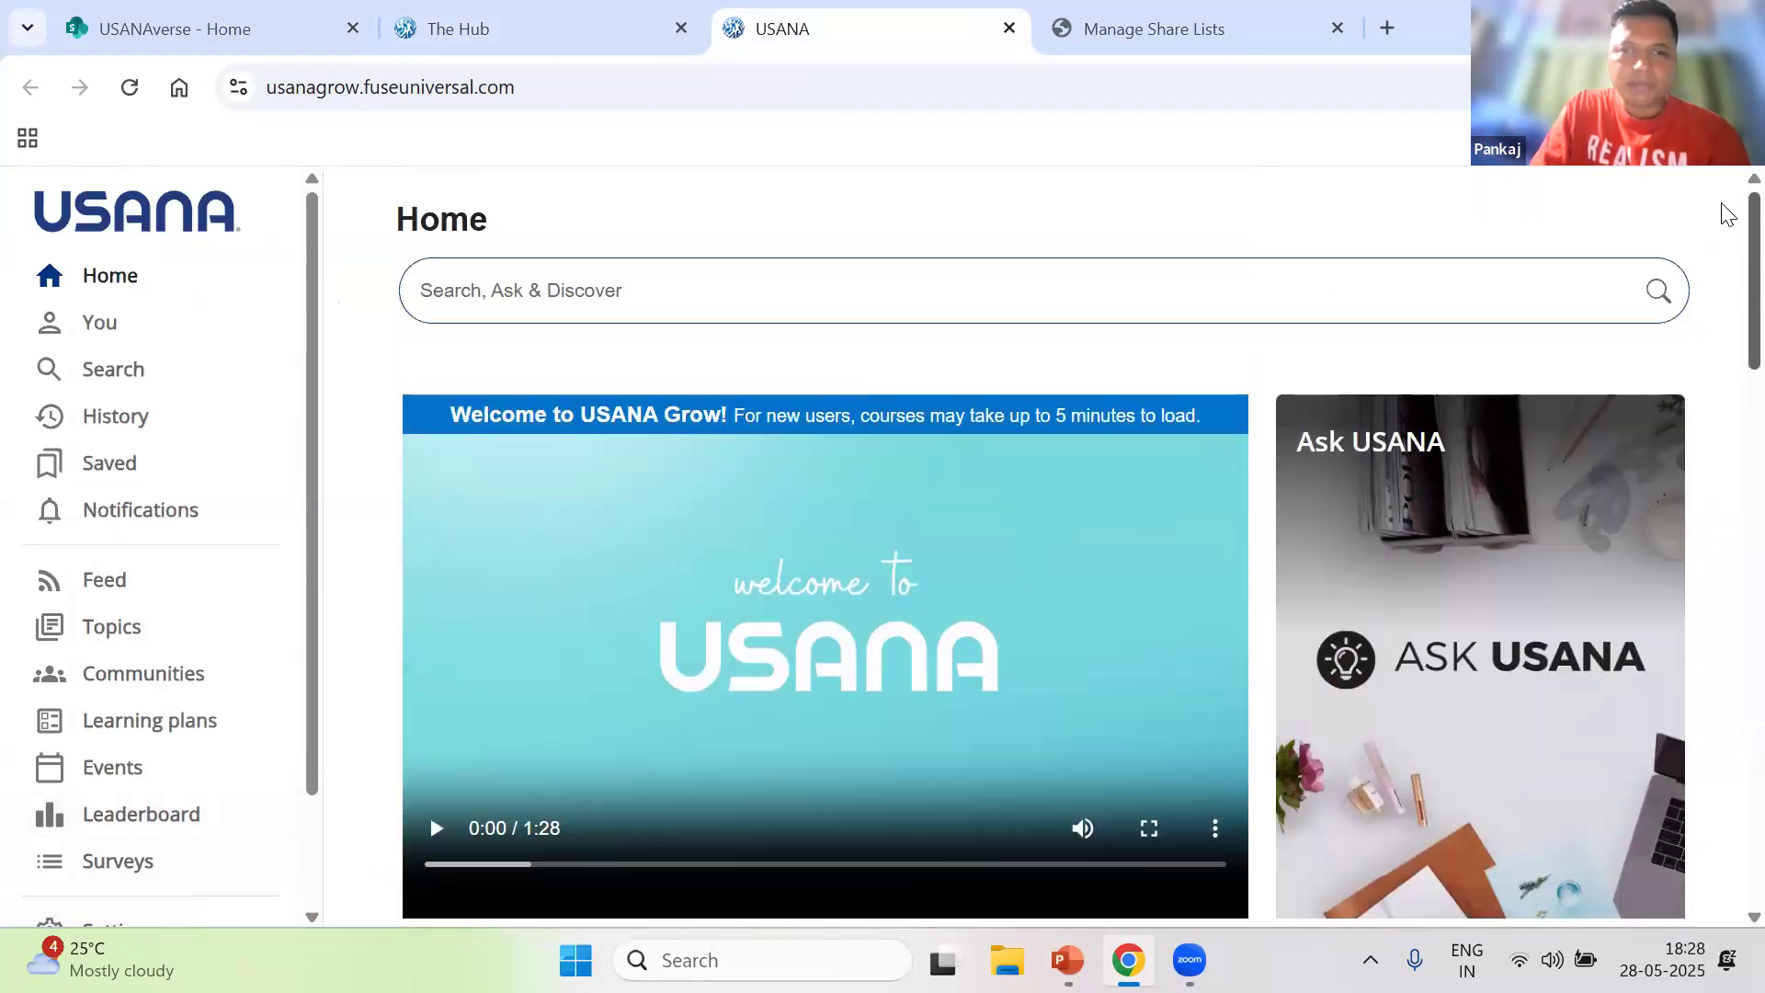
scroll(1722, 285, "down", 4)
scroll(1726, 276, "up", 1)
scroll(1726, 266, "up", 1)
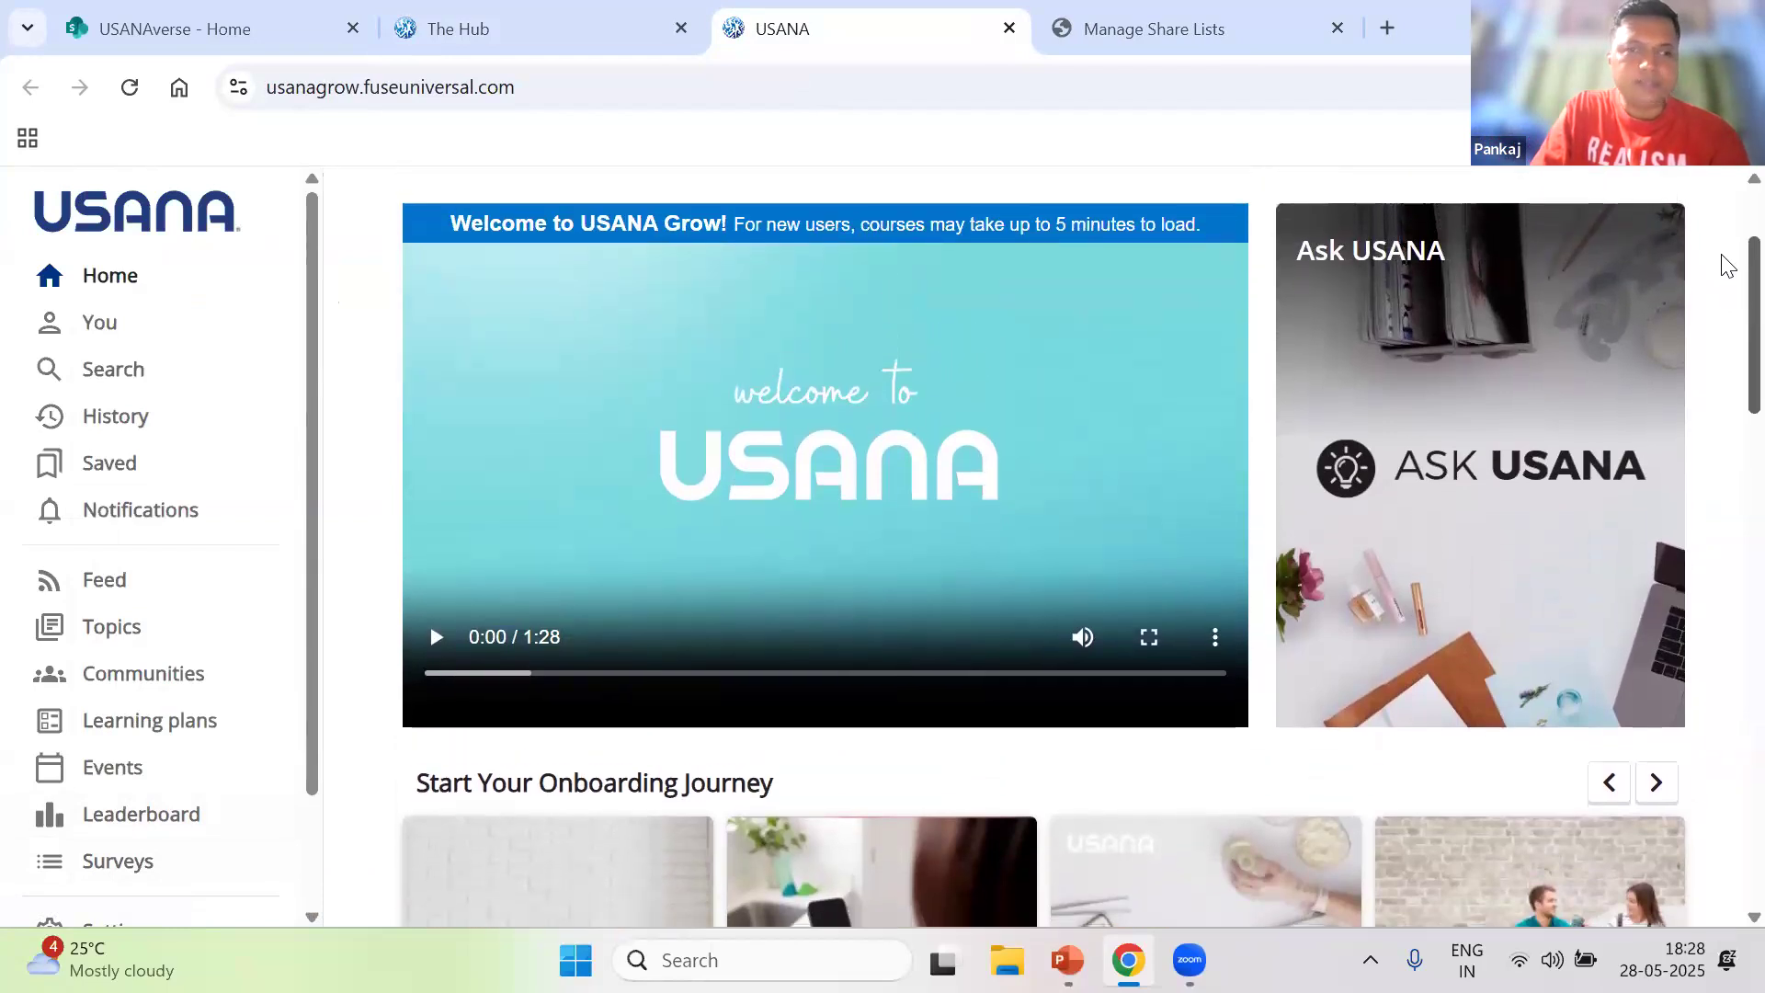
scroll(1726, 266, "down", 1)
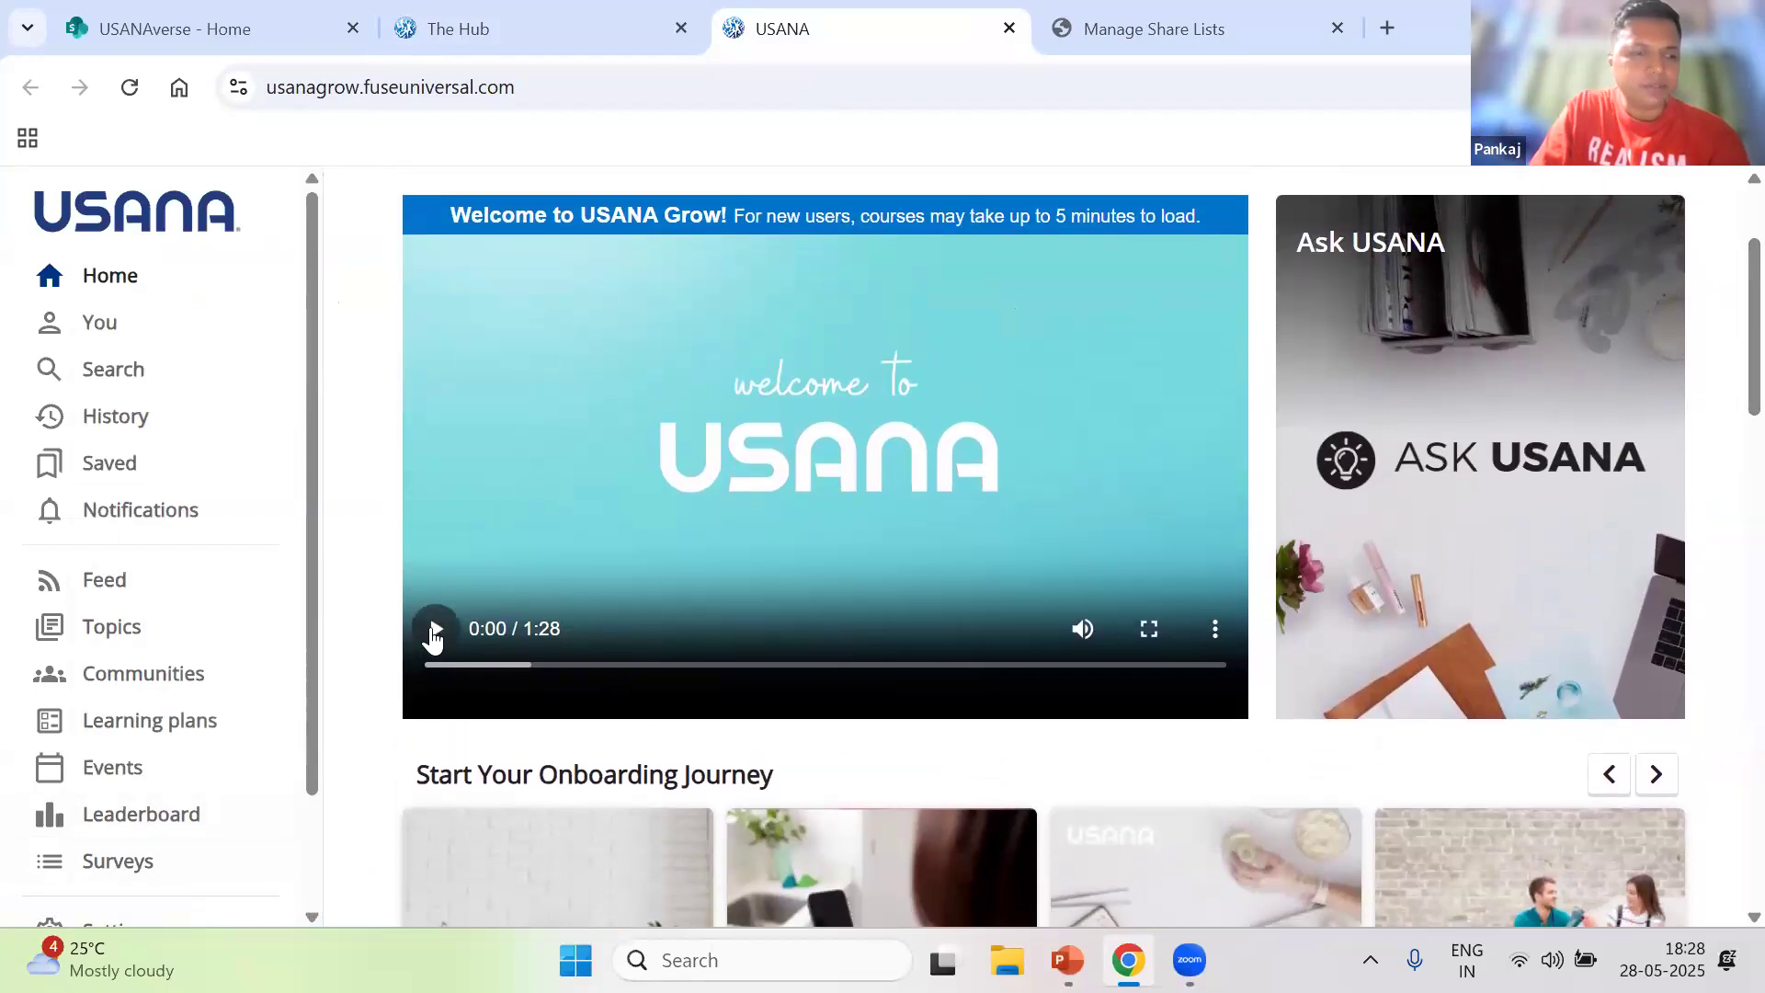
left_click(434, 631)
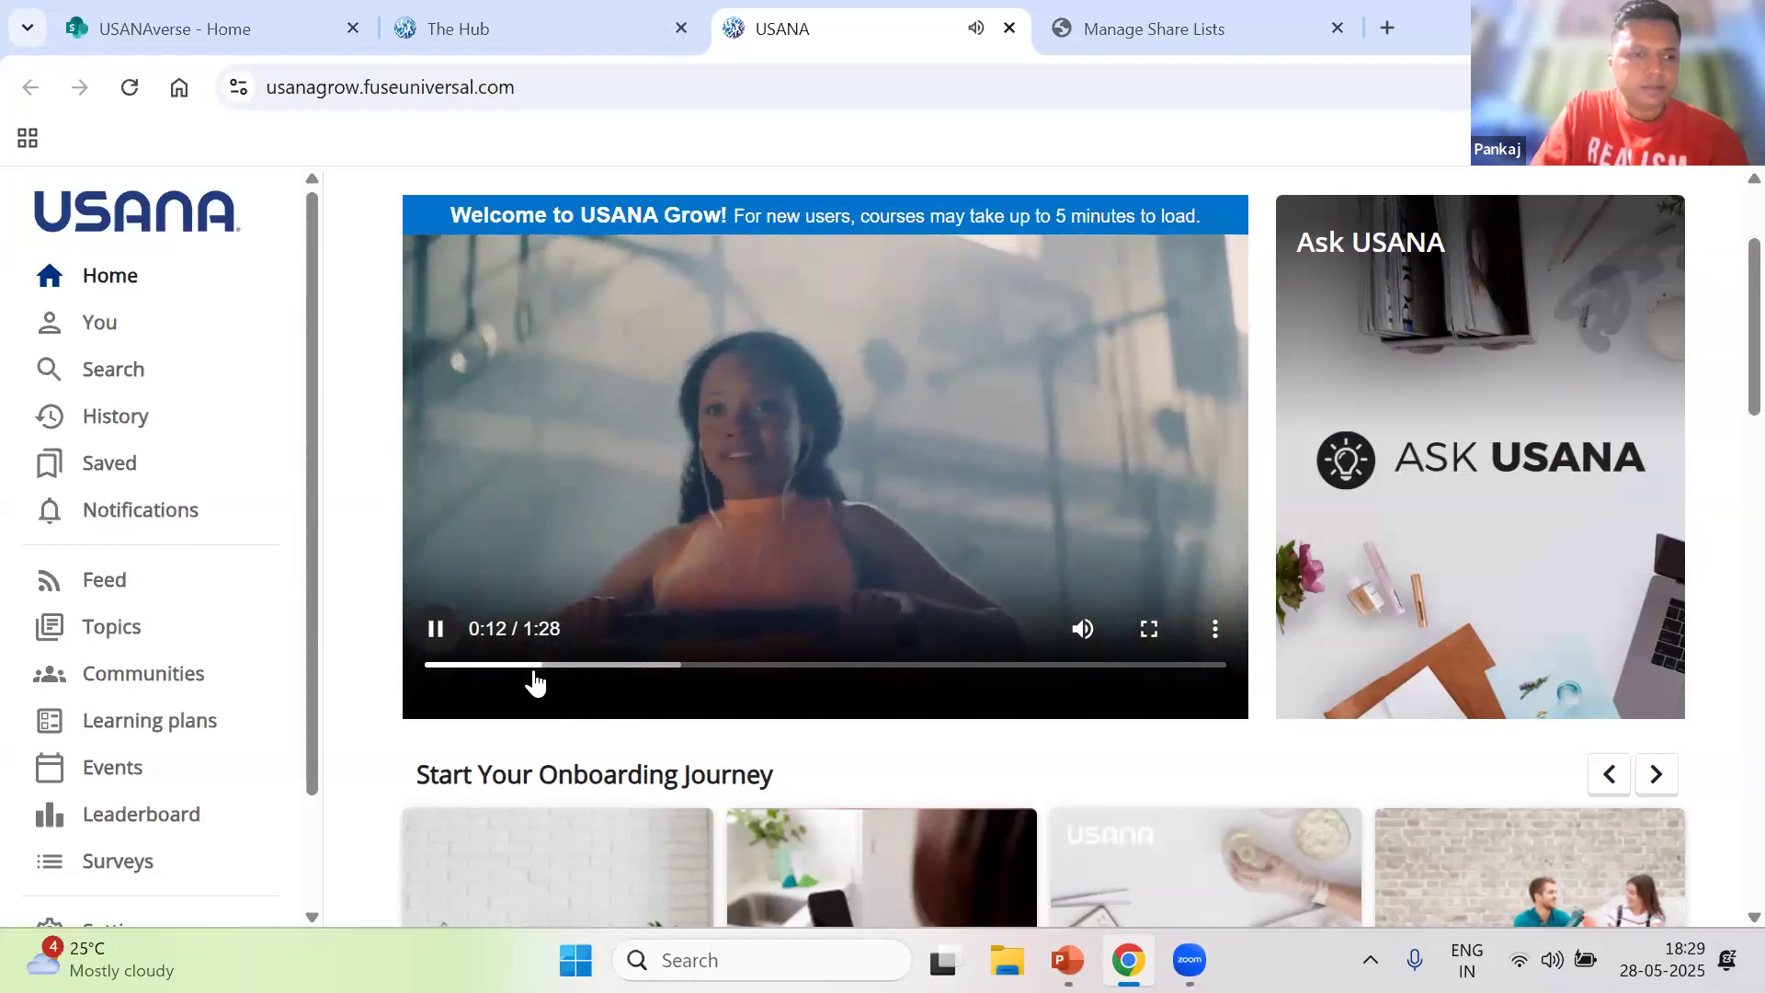
left_click(436, 635)
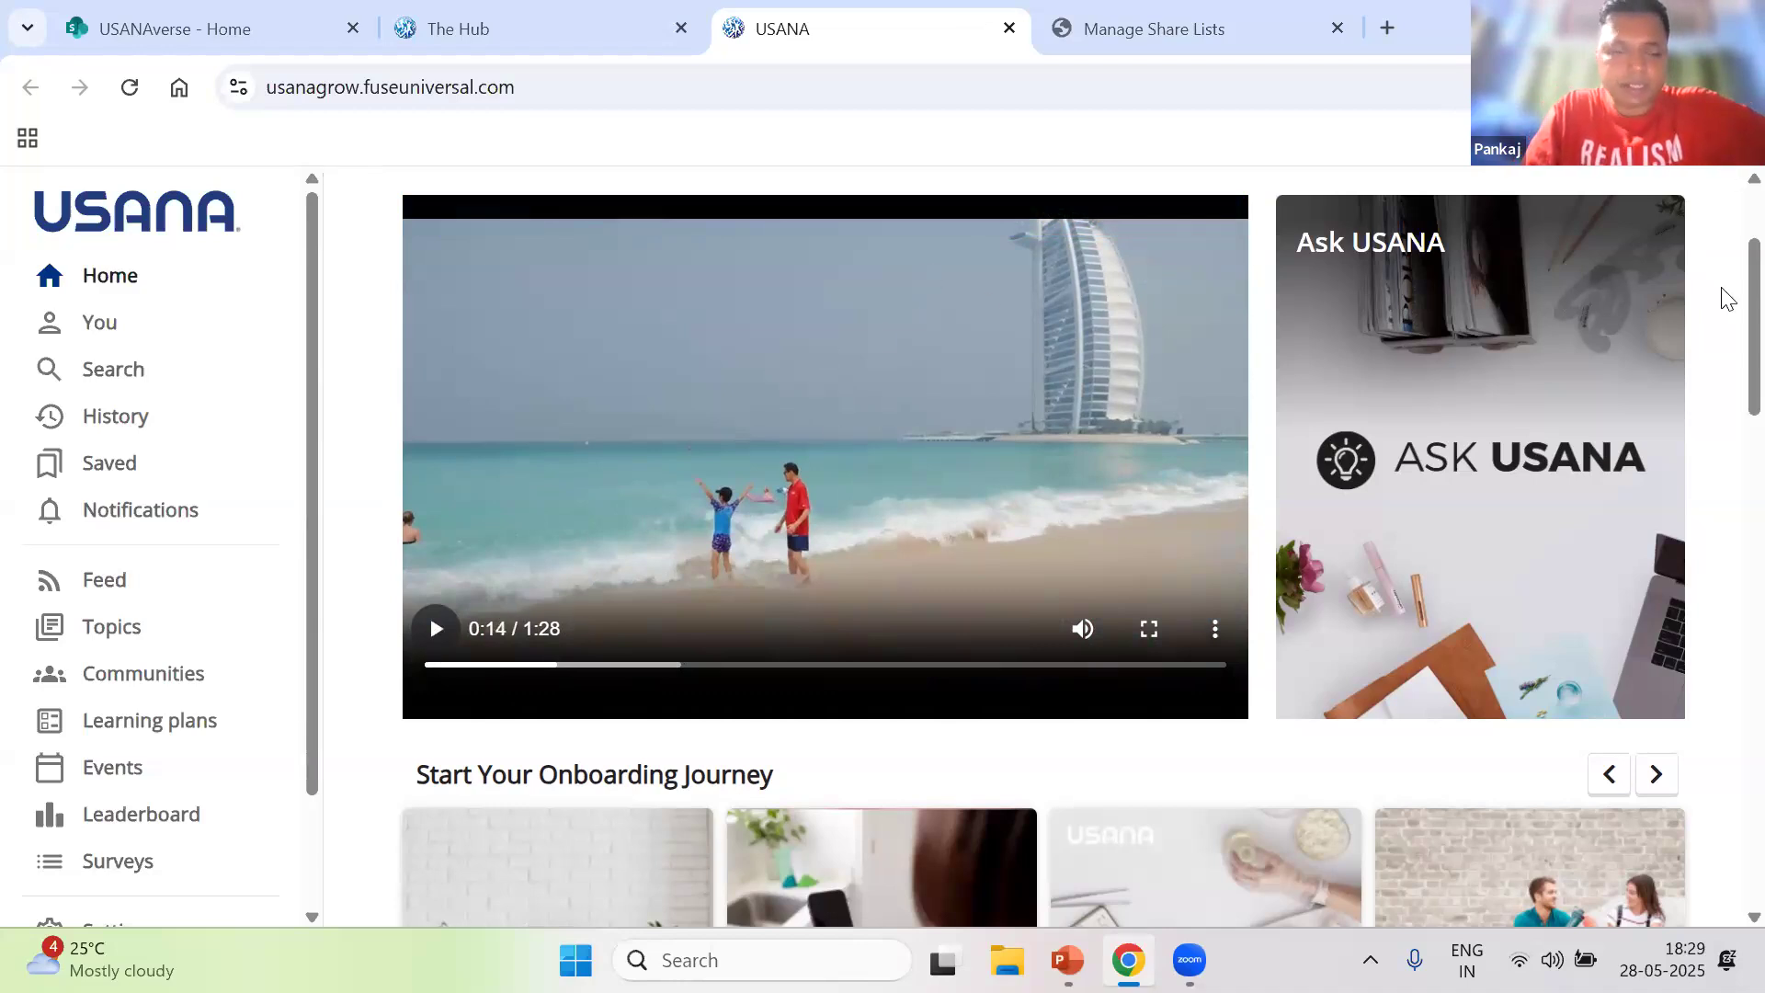
- Browse the Start Your Onboarding Journey and Sell Top Products course rows
scroll(1728, 304, "down", 5)
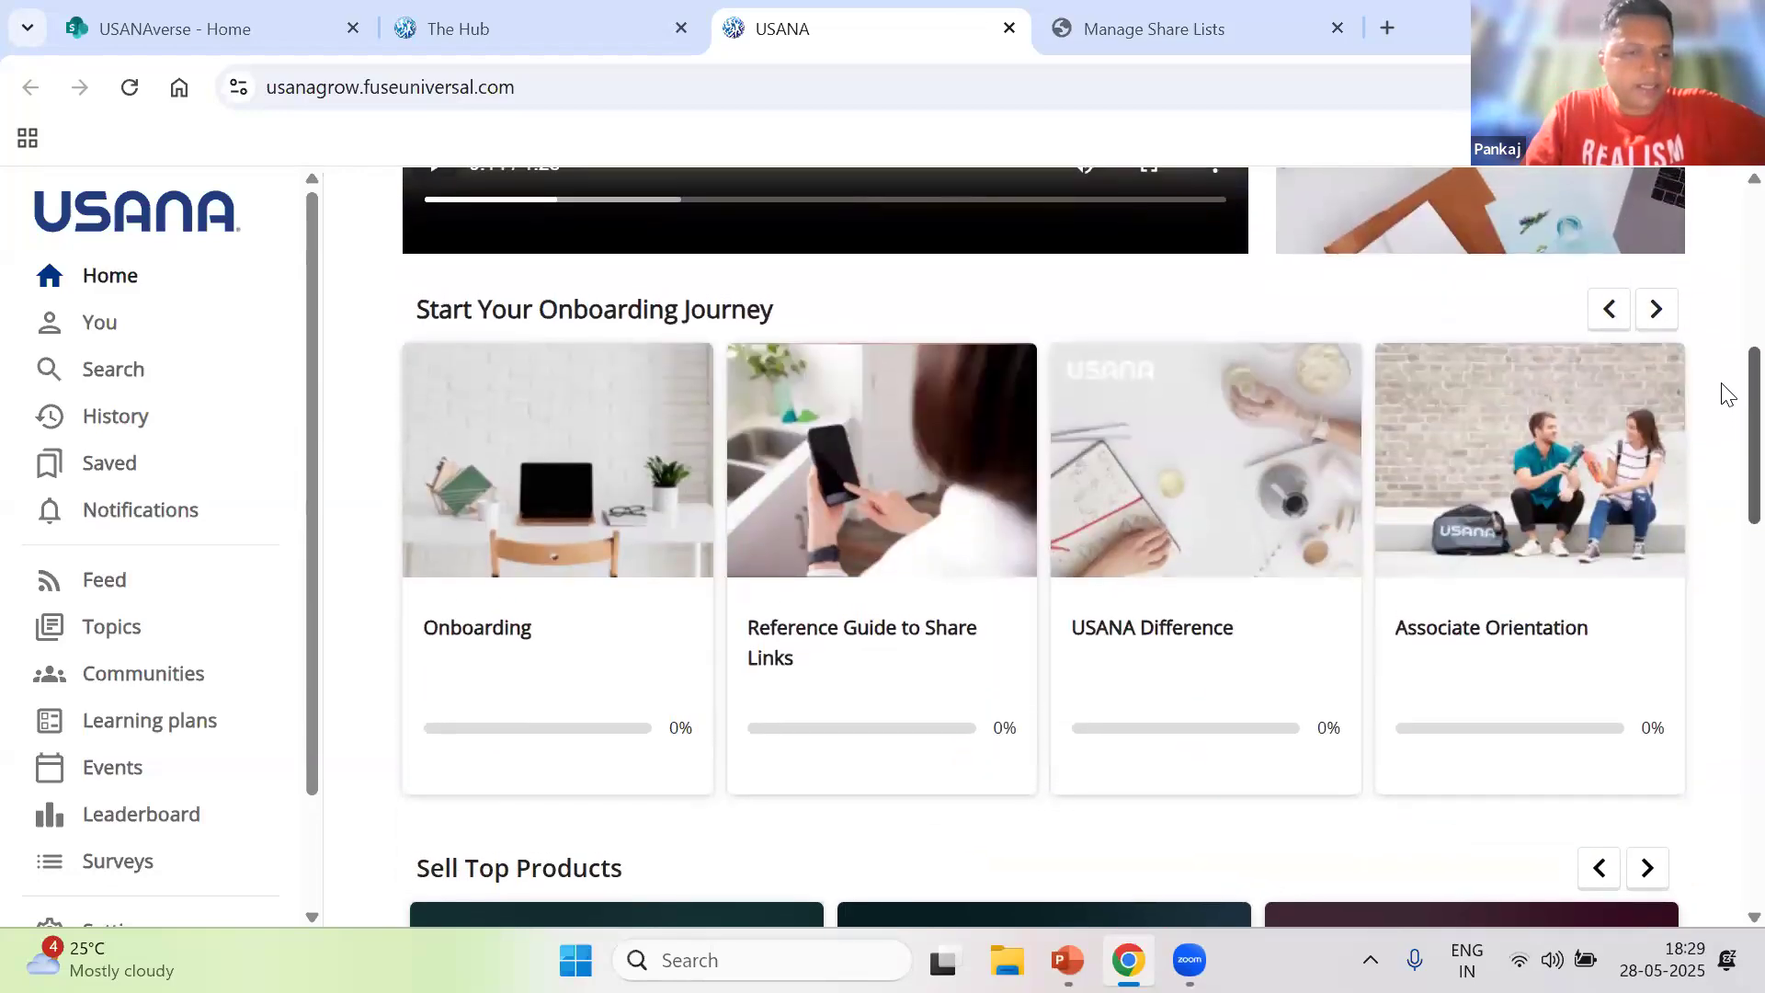
scroll(1727, 393, "up", 1)
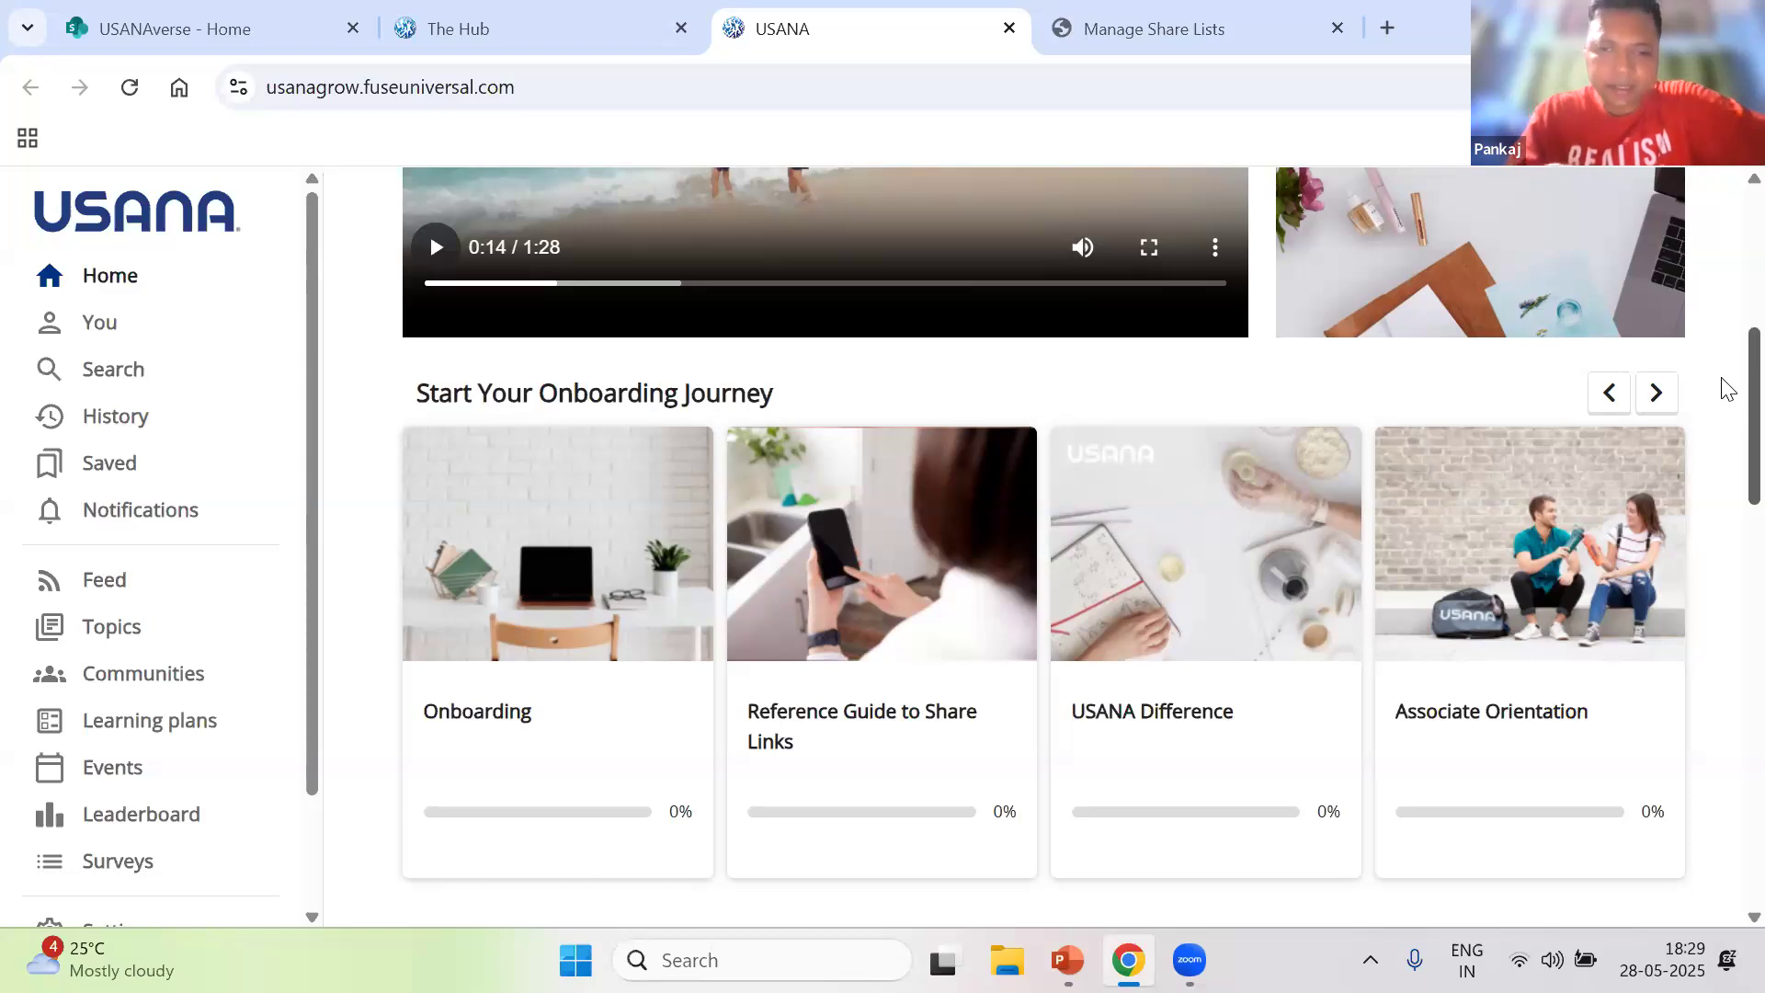
scroll(1728, 404, "down", 3)
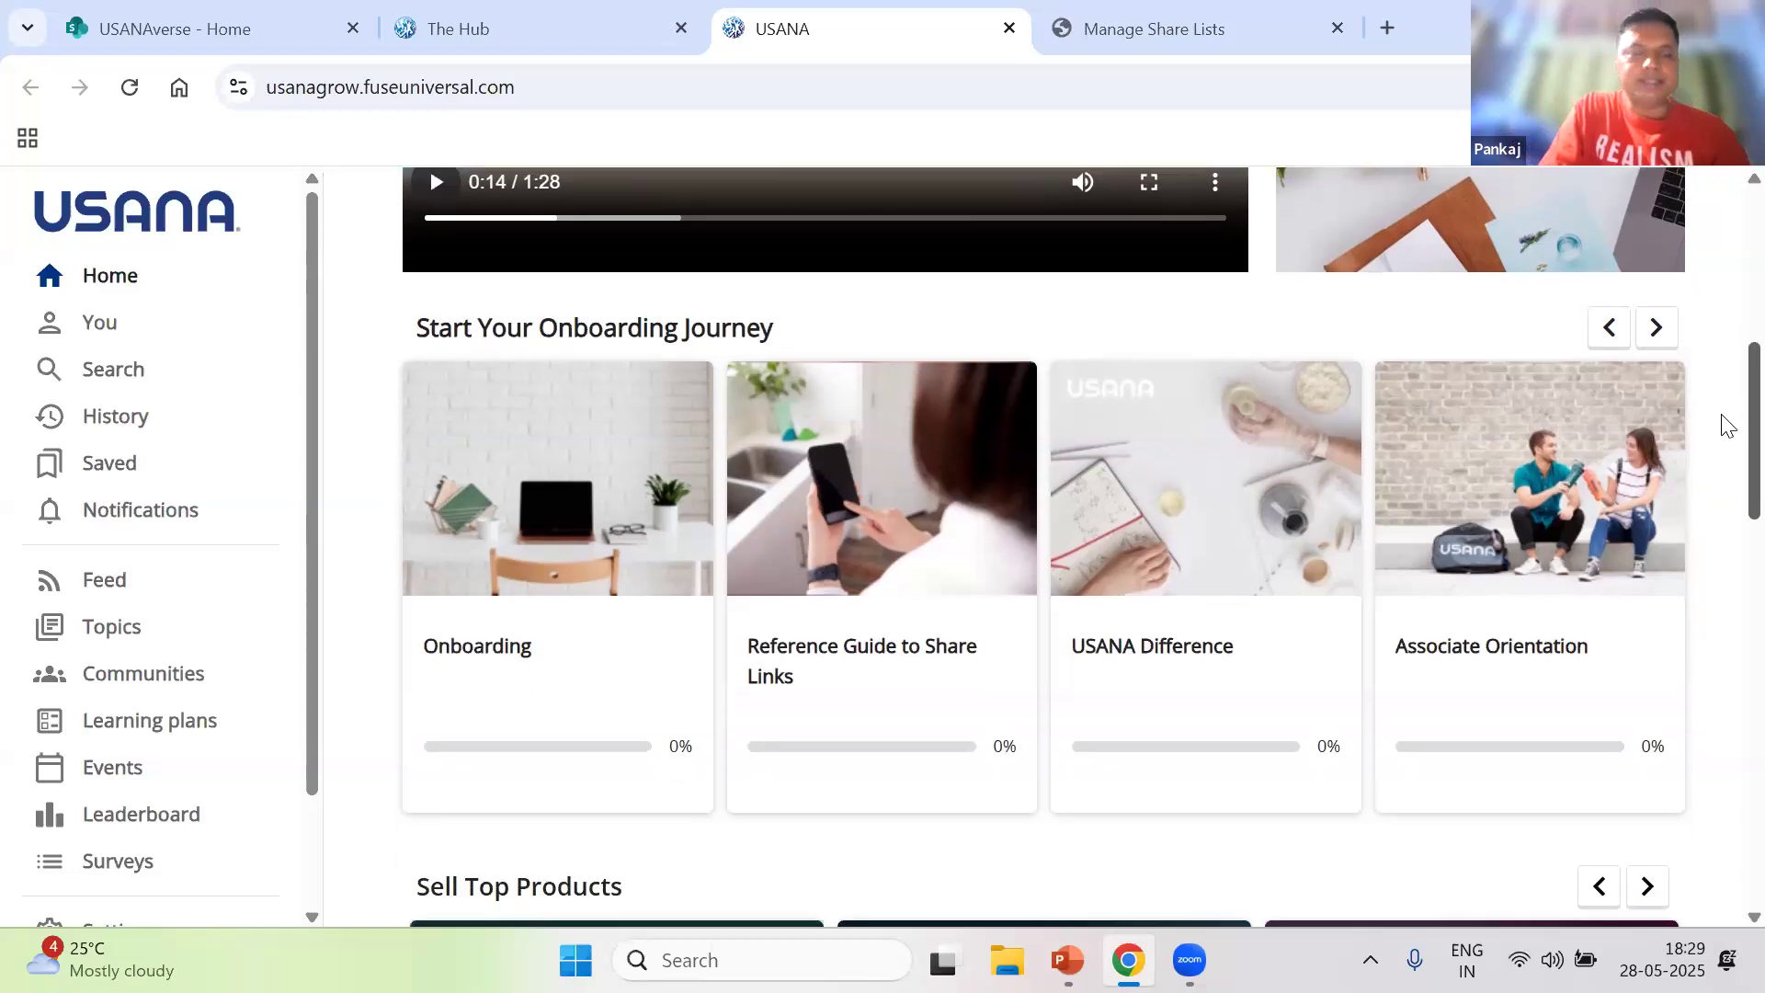
scroll(1724, 422, "up", 1)
scroll(1725, 515, "down", 4)
scroll(1728, 444, "up", 3)
scroll(1727, 404, "up", 8)
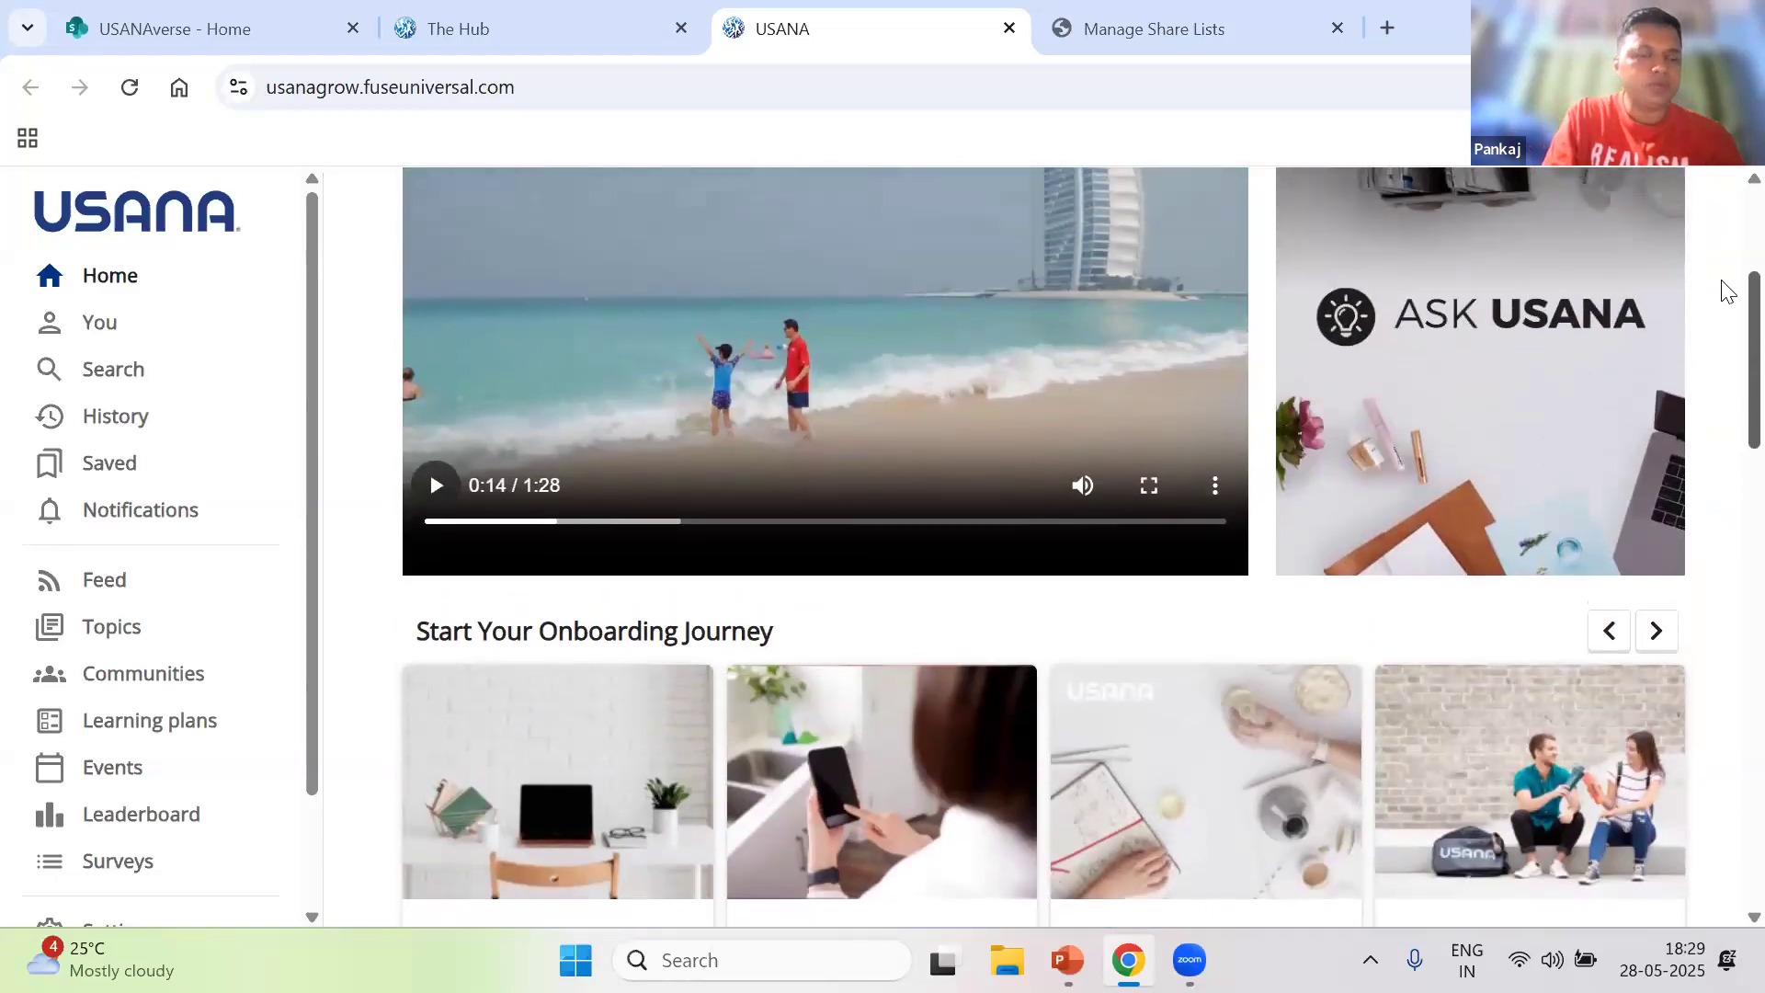
scroll(1729, 276, "up", 2)
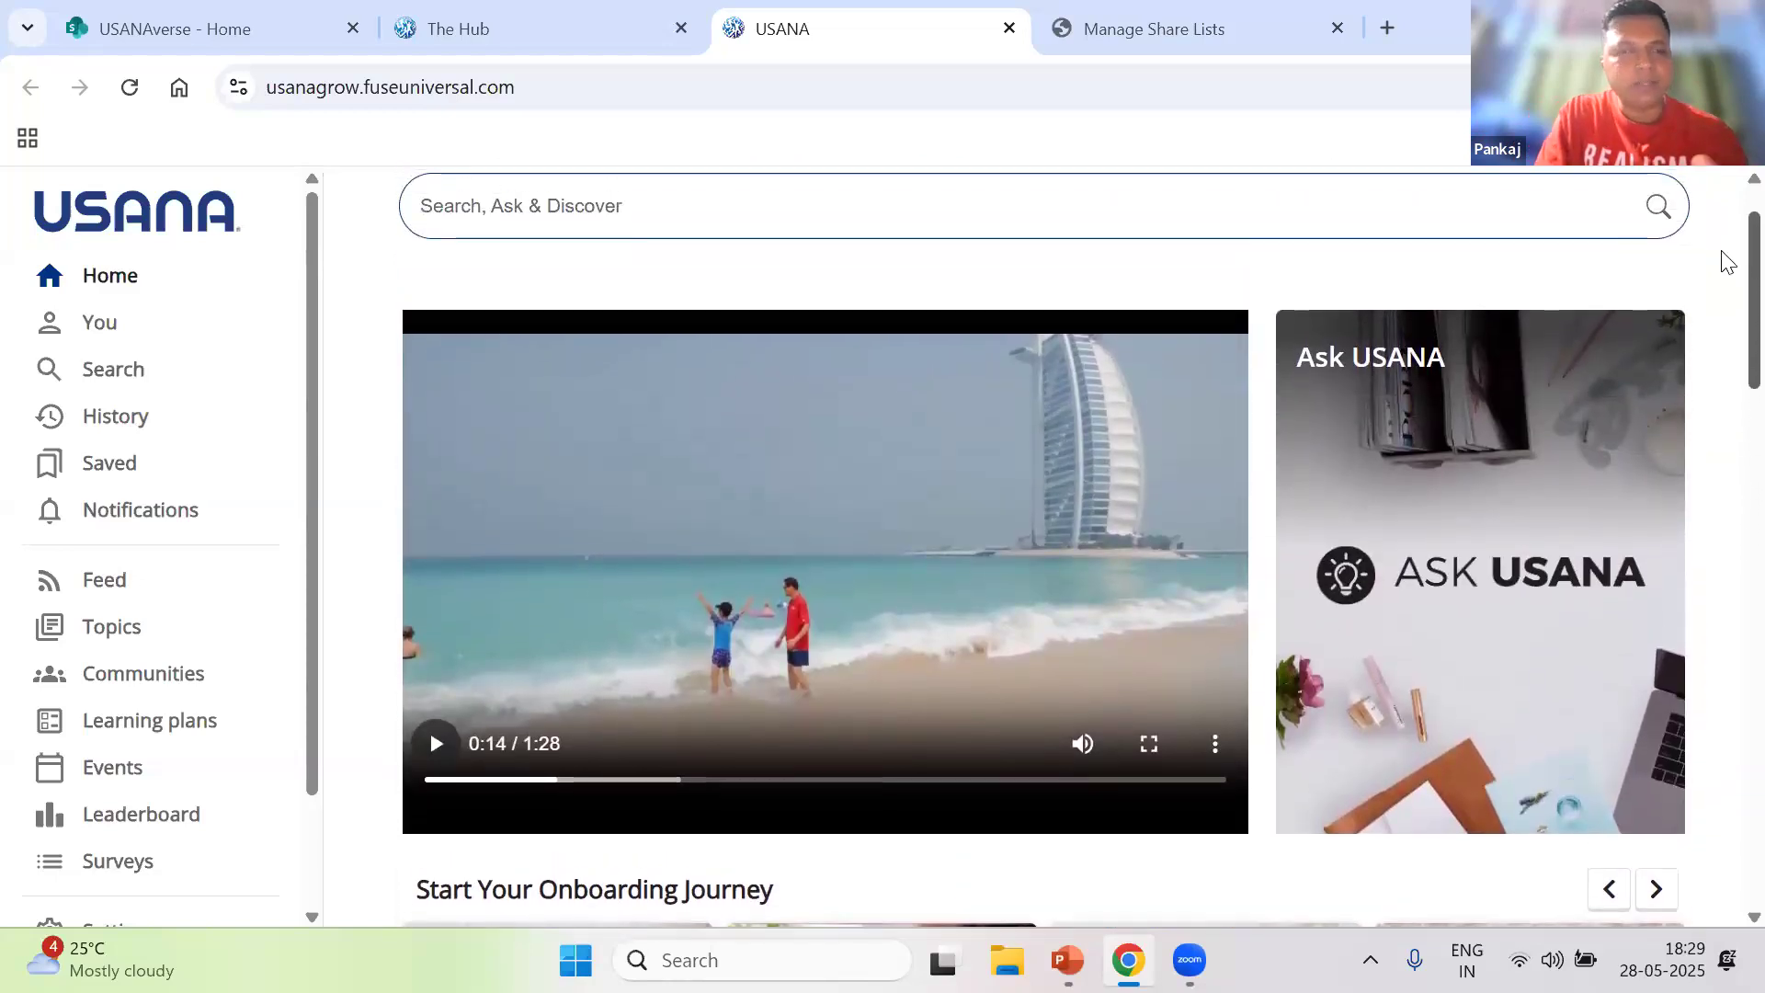
scroll(1726, 253, "up", 2)
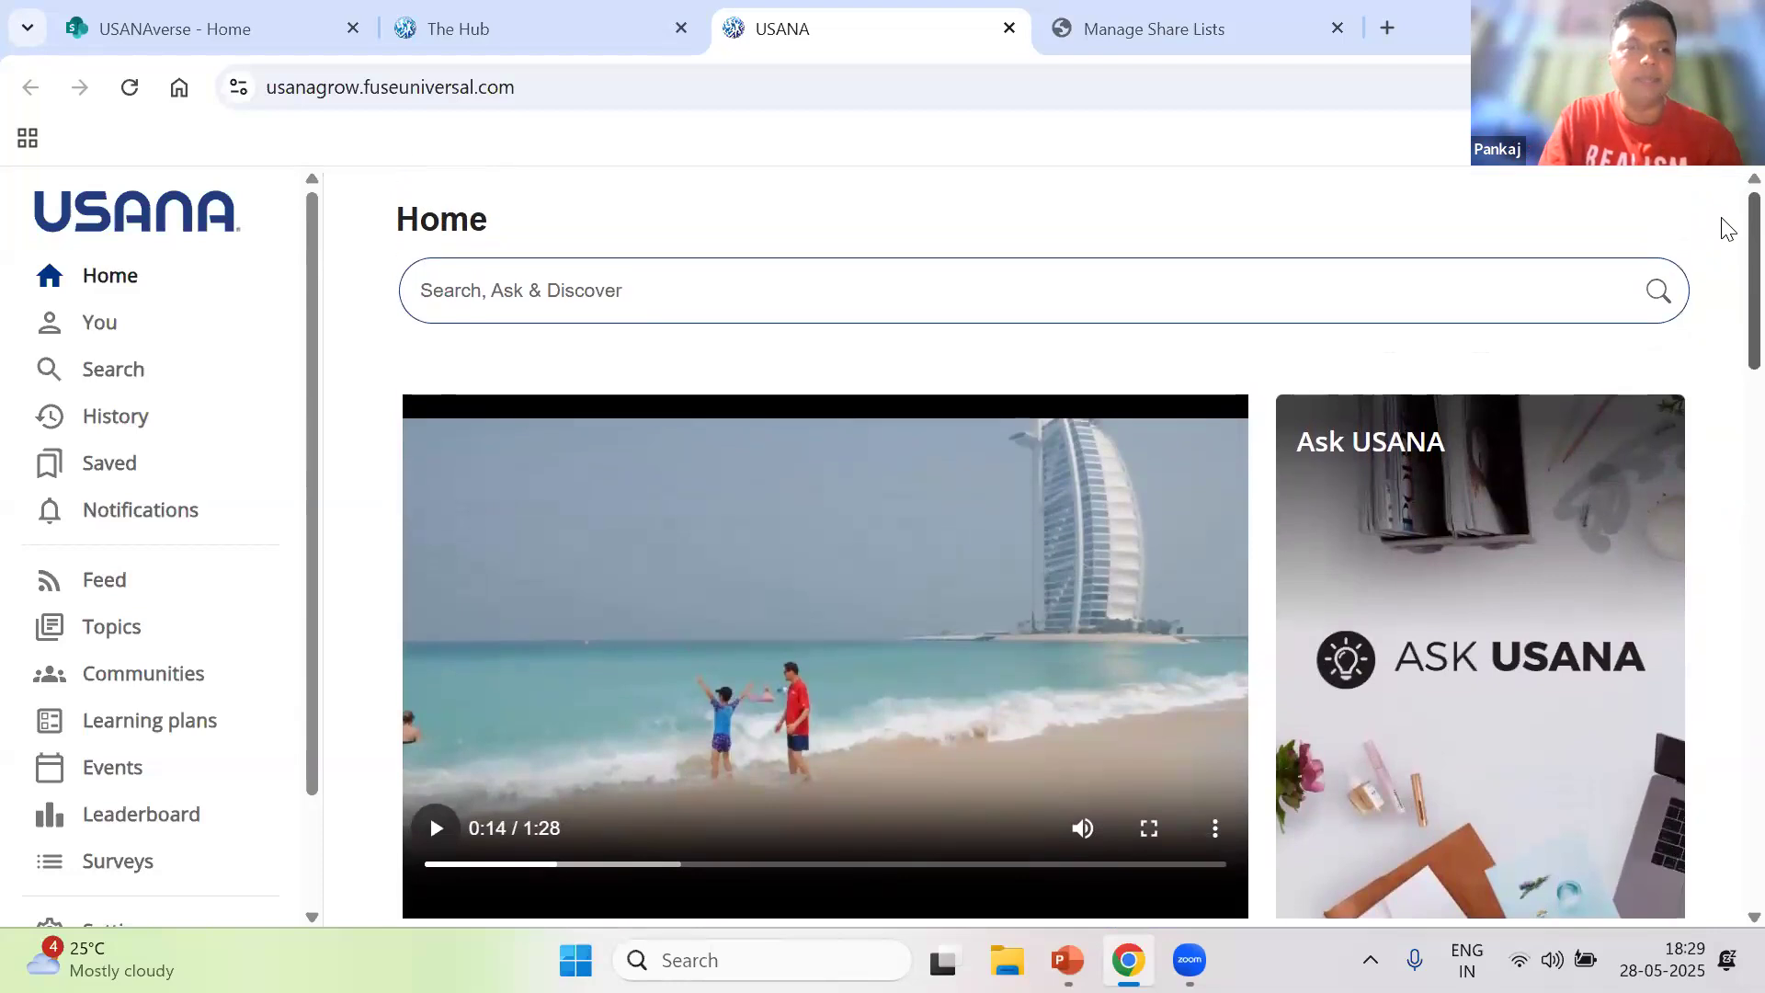
scroll(1725, 275, "down", 6)
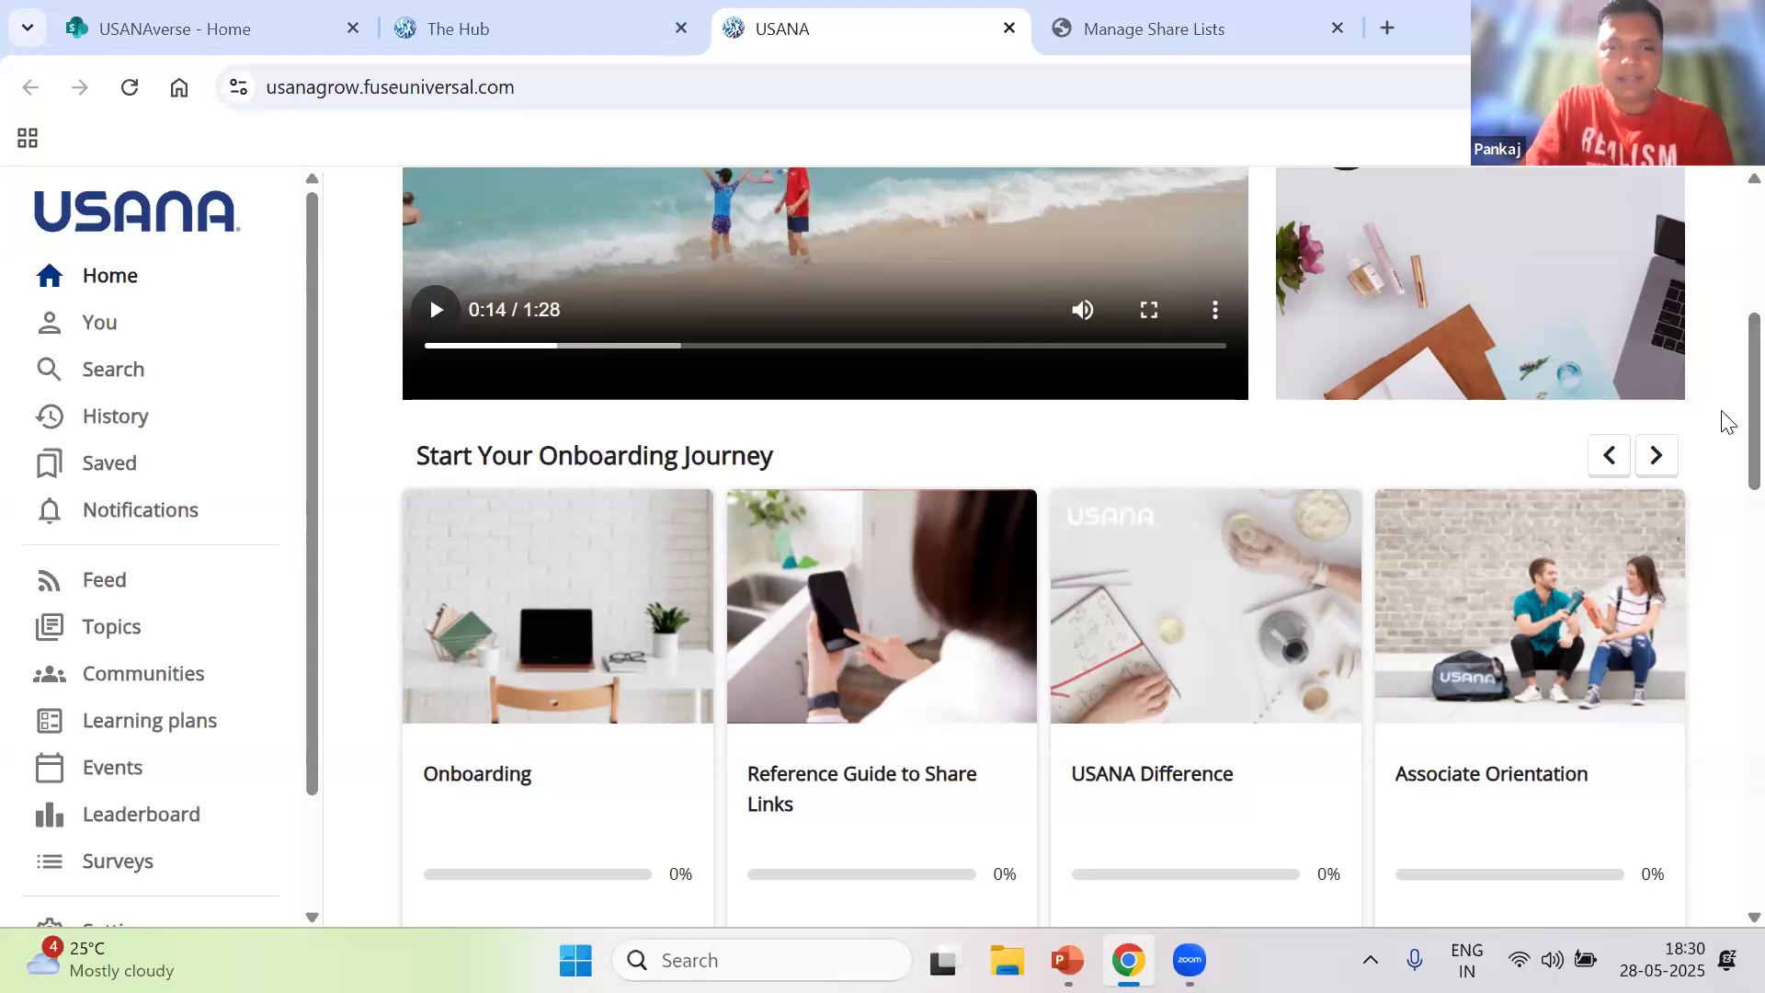
- Scroll back to the top and go back to The Hub's Share USANA Media Centre
scroll(1727, 441, "down", 3)
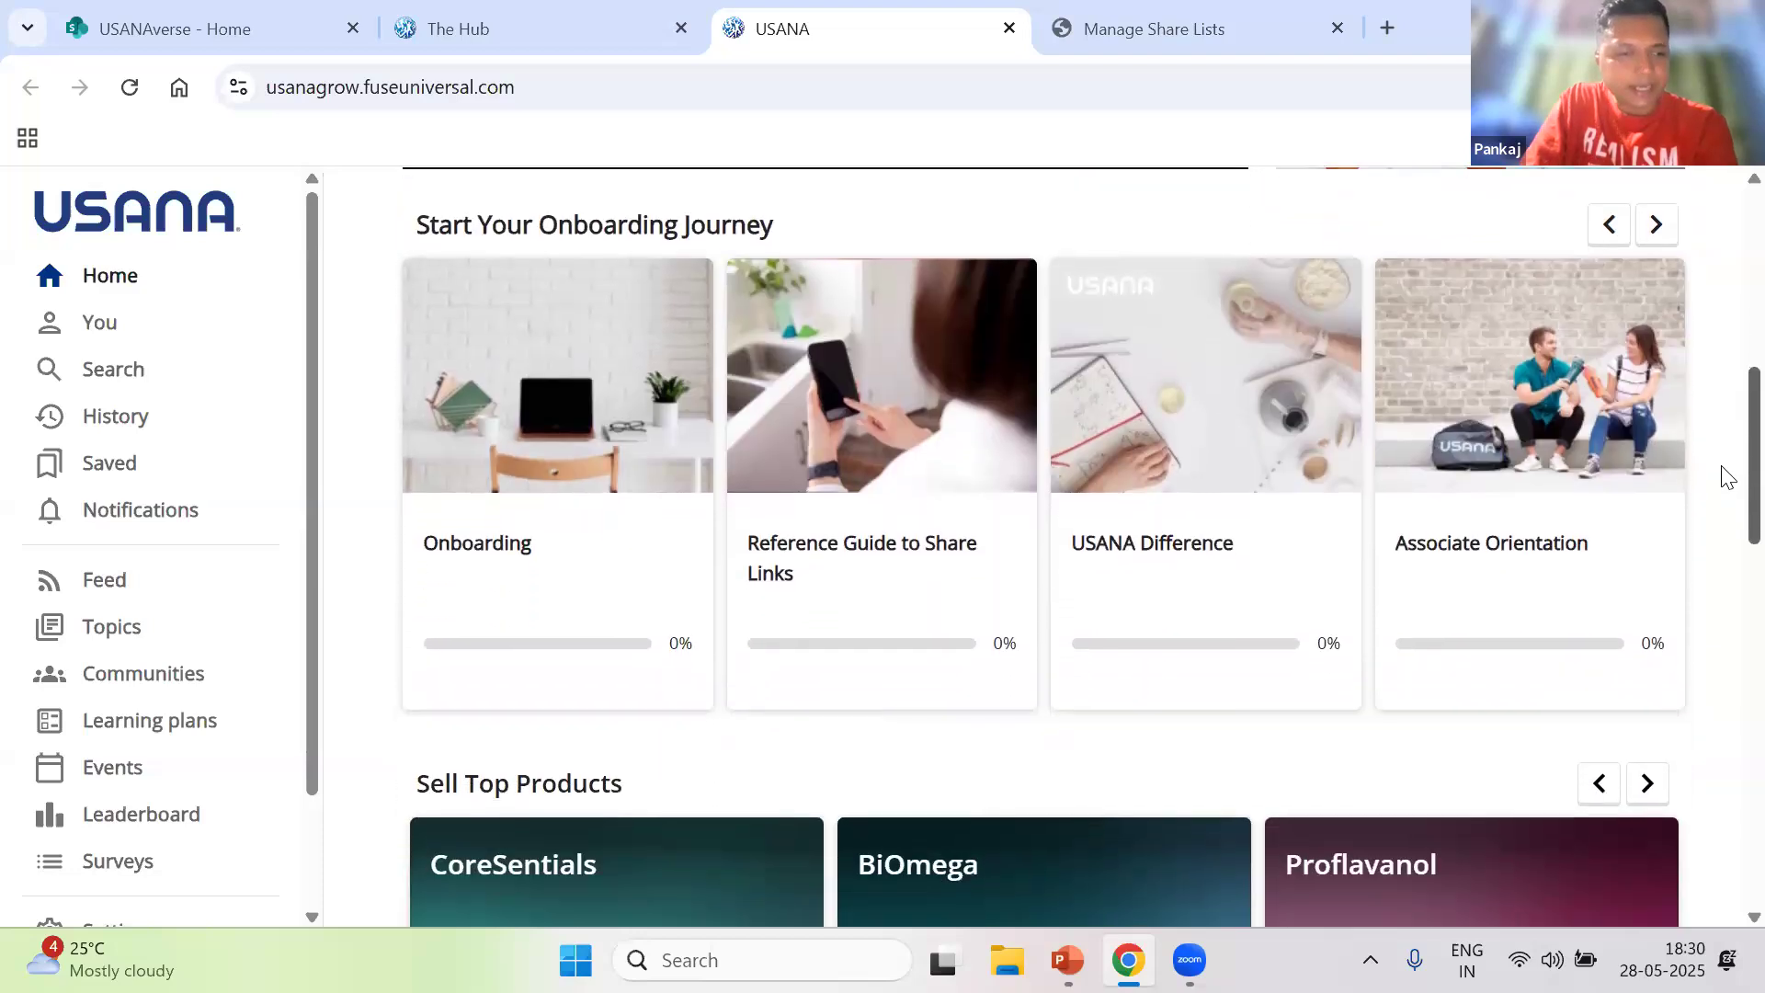
scroll(1727, 460, "up", 1)
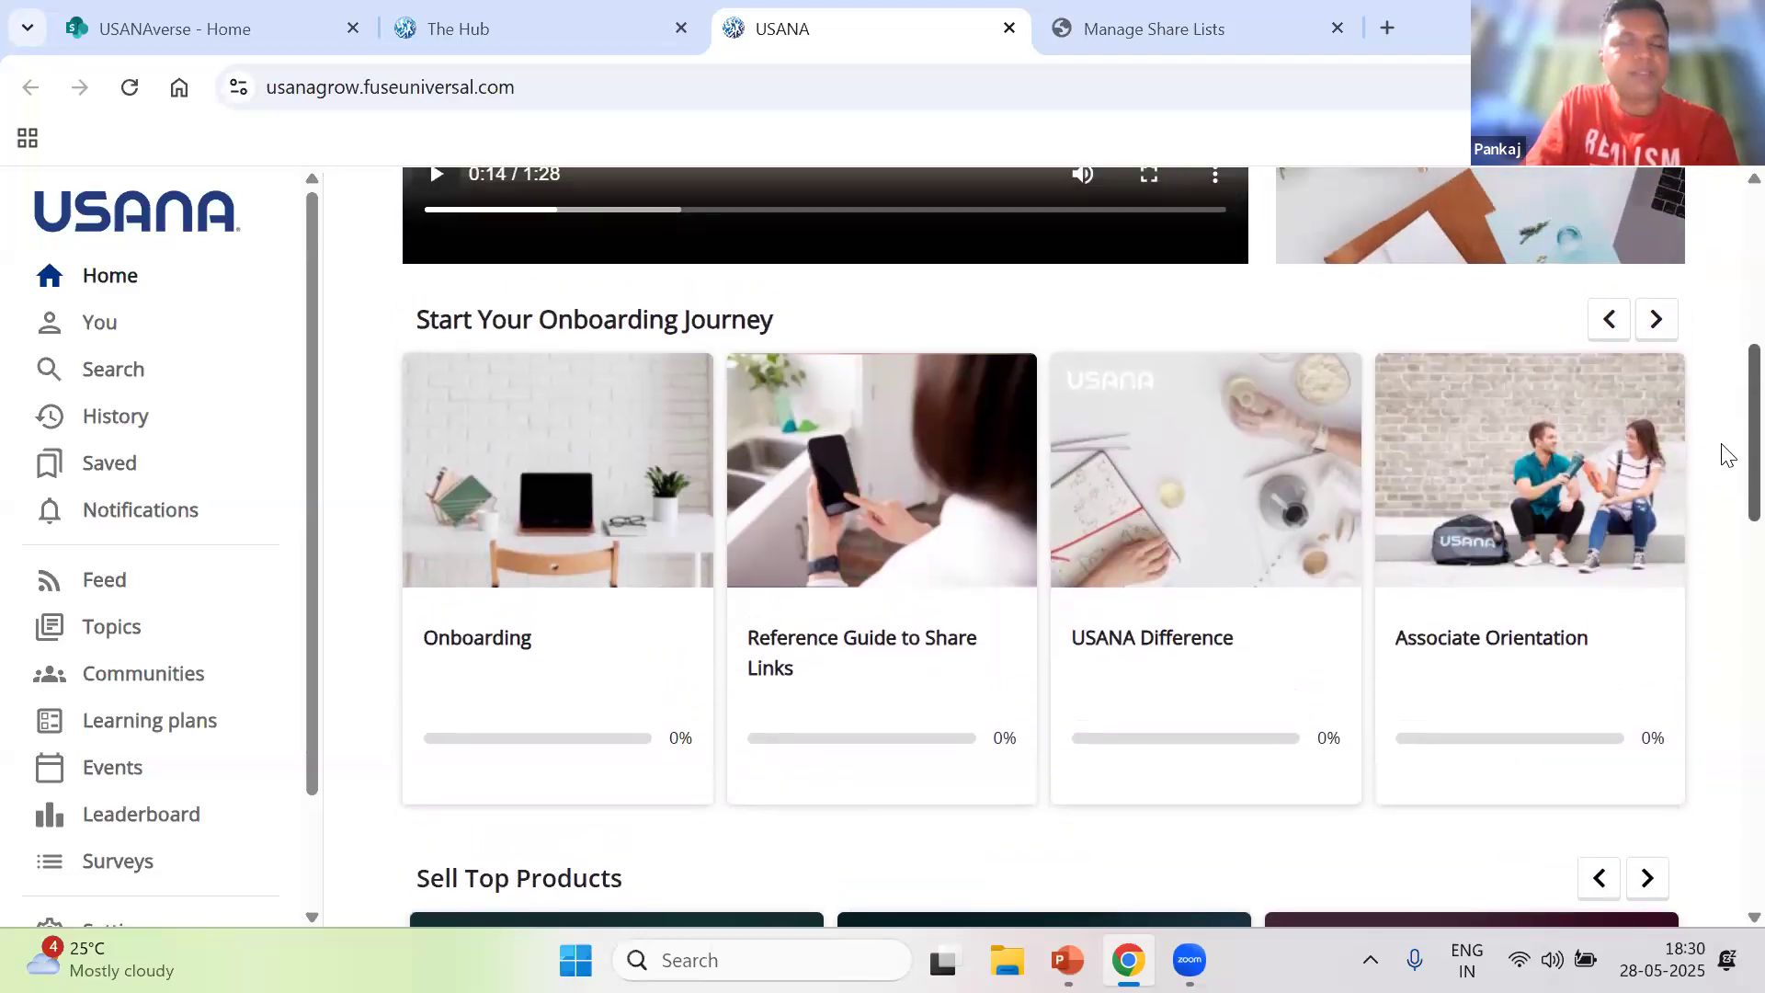
scroll(1726, 454, "down", 1)
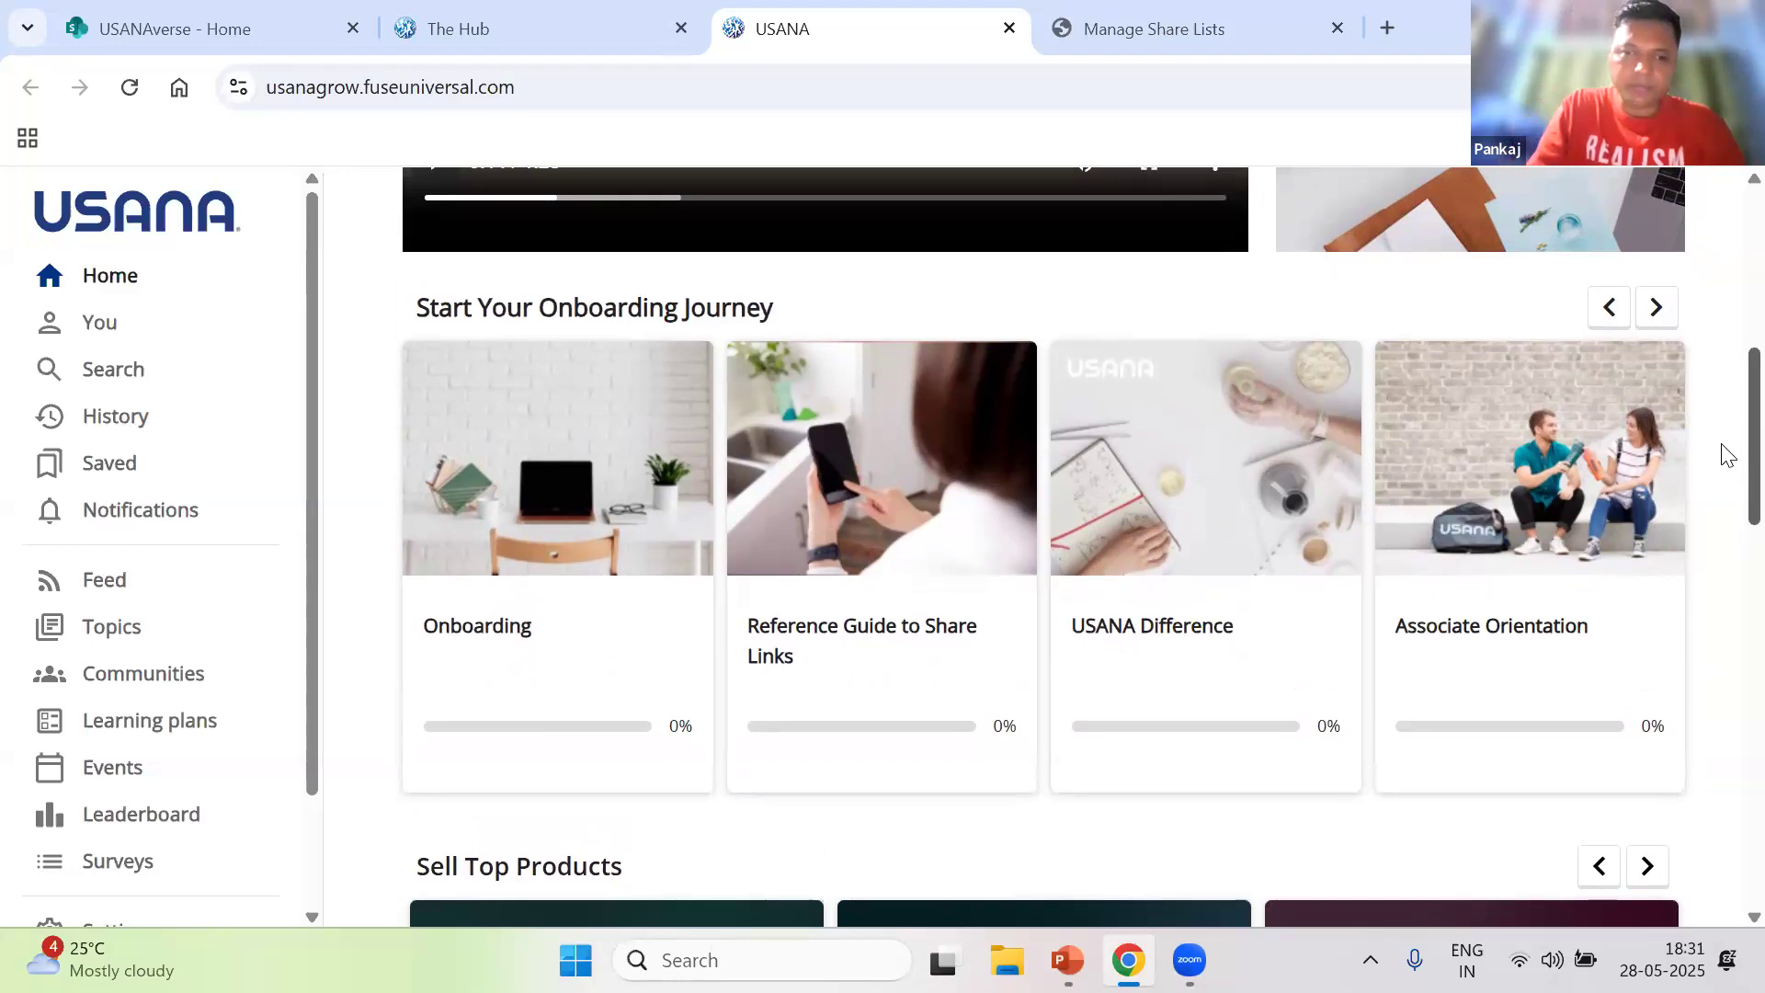
scroll(1726, 451, "up", 5)
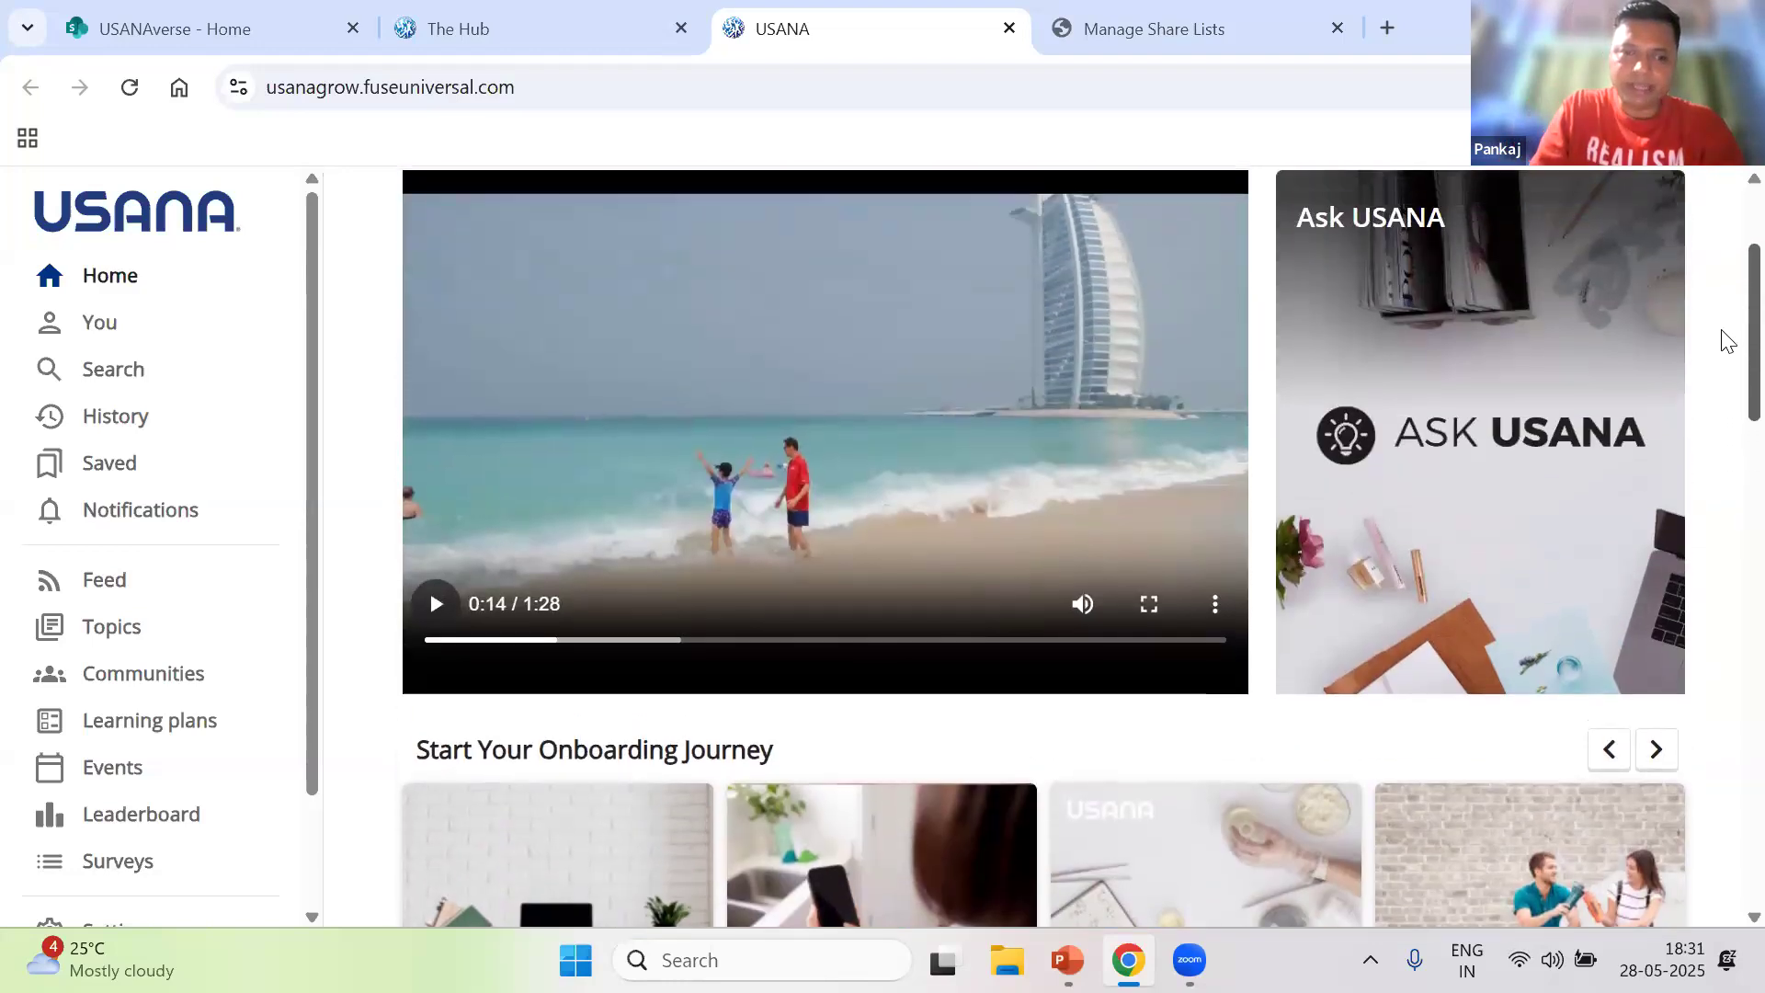
scroll(1723, 285, "up", 2)
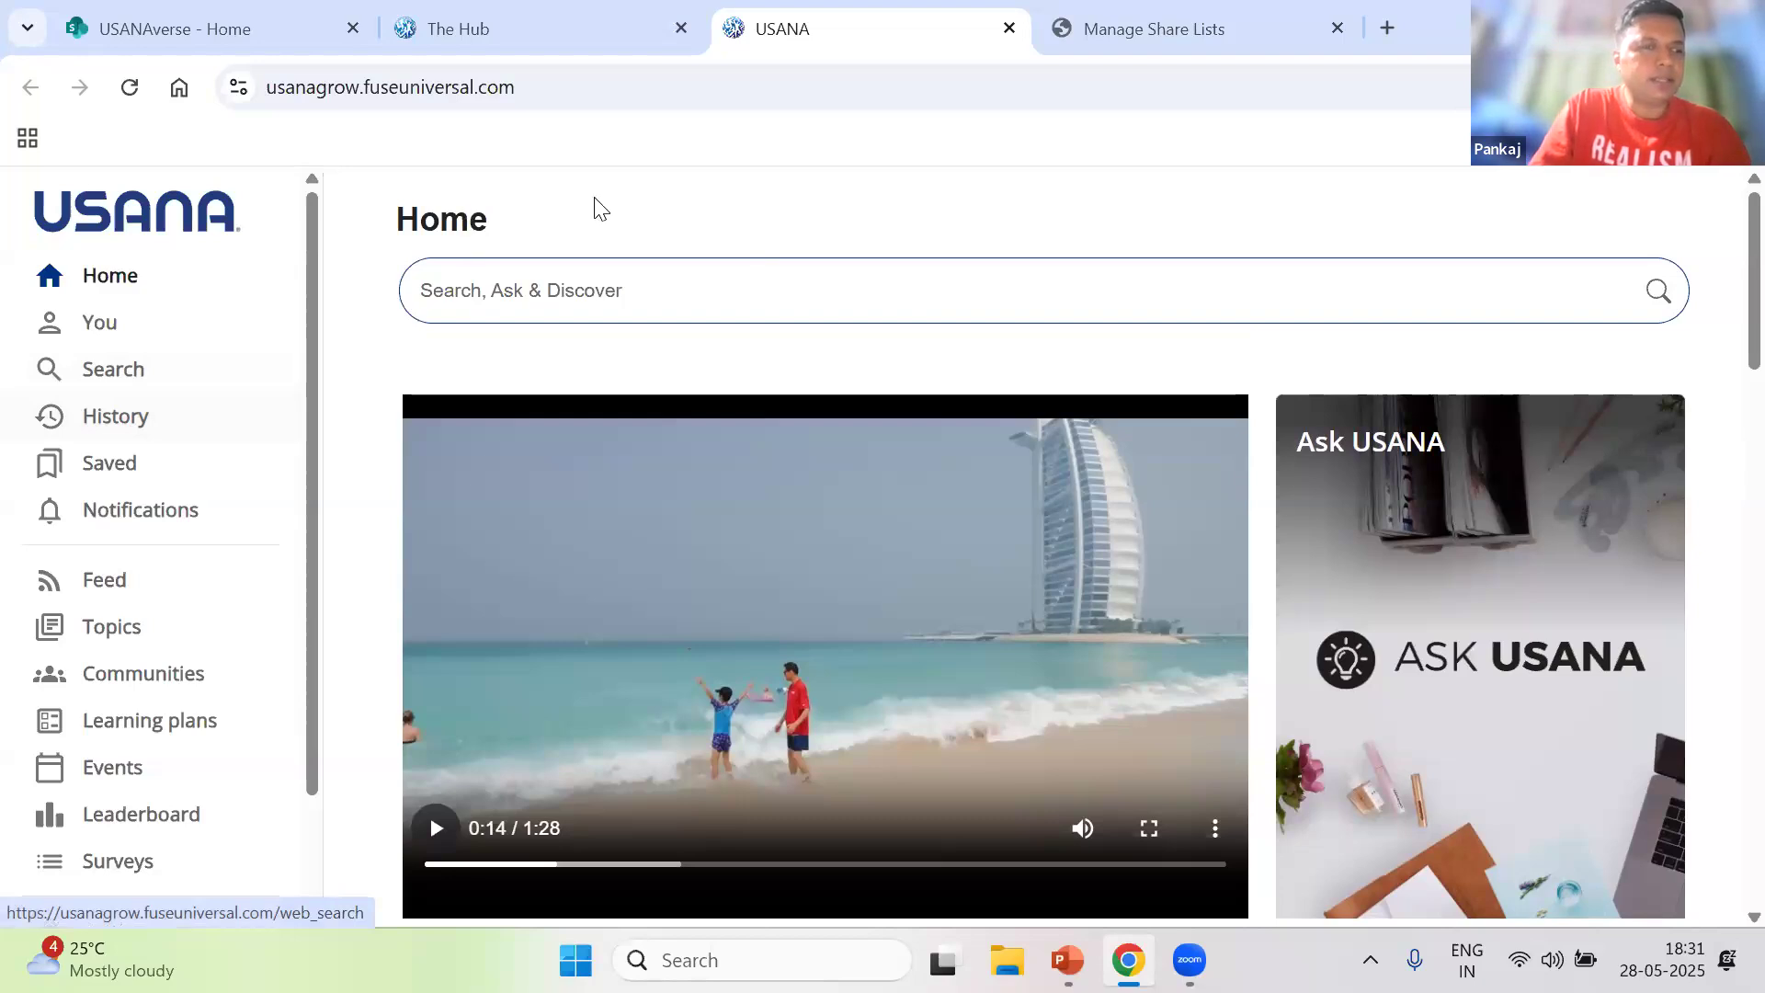
key("ctrl+shift+Tab")
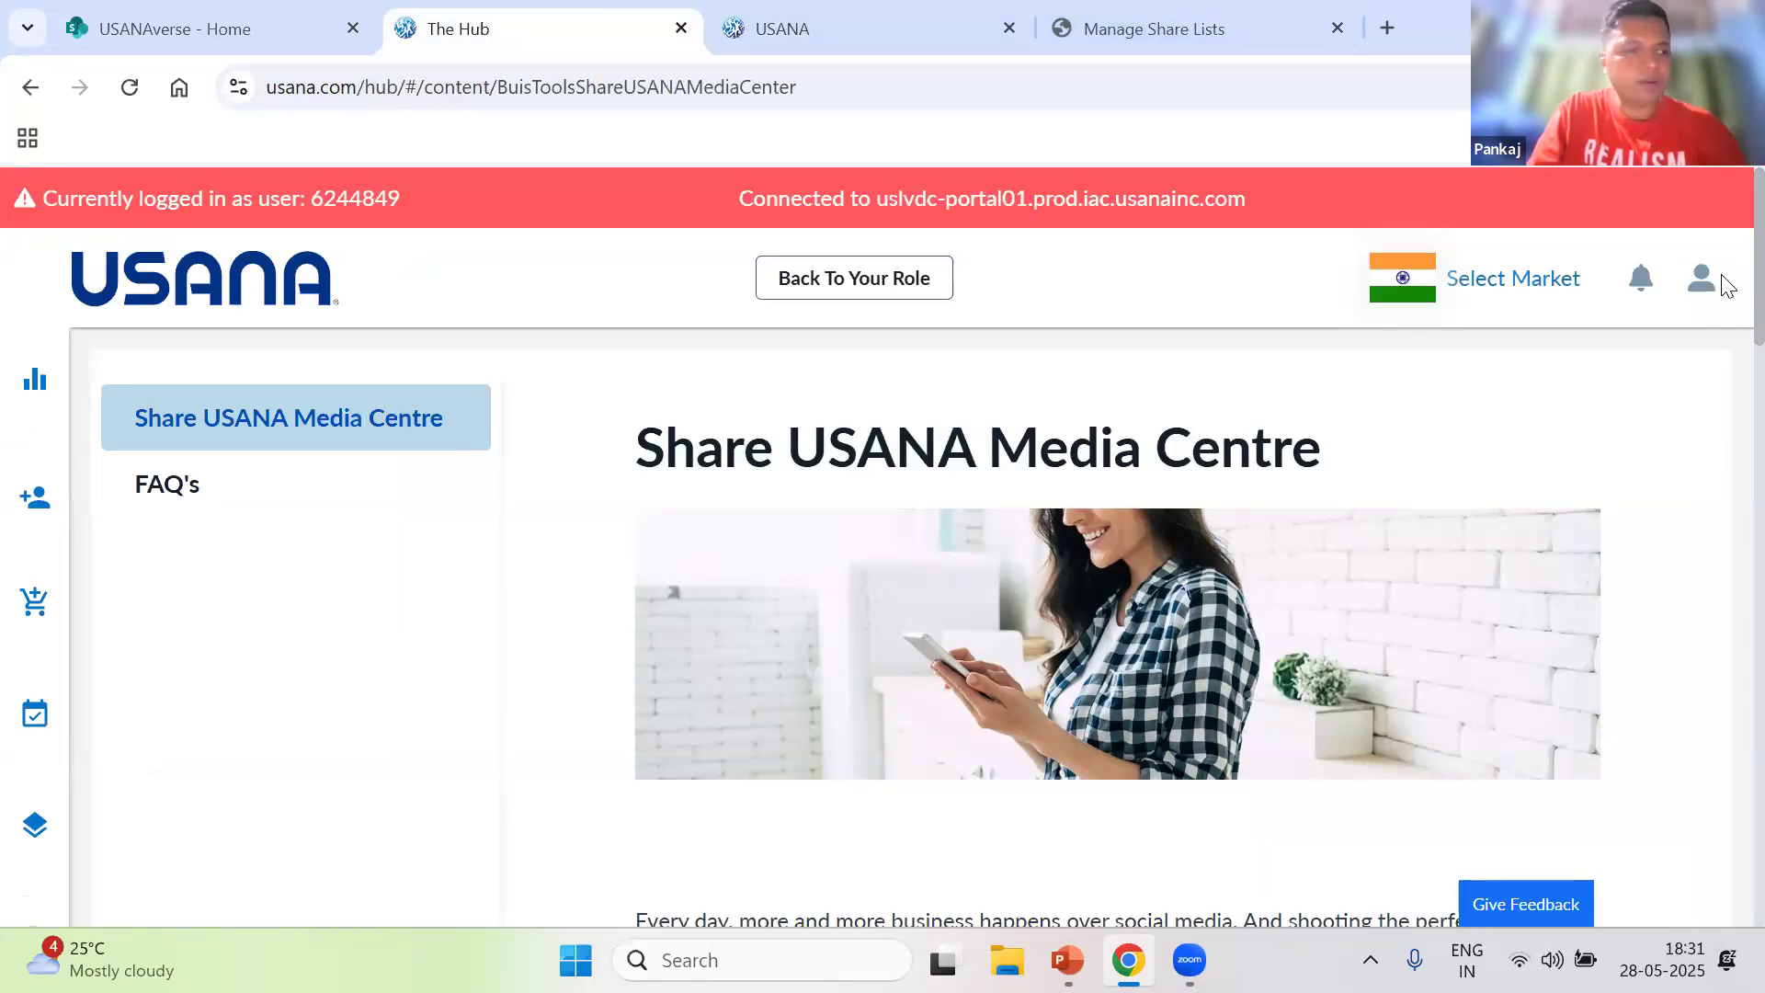
- Open The Hub's My Business panel from the sidebar bar-chart icon
scroll(1726, 304, "down", 3)
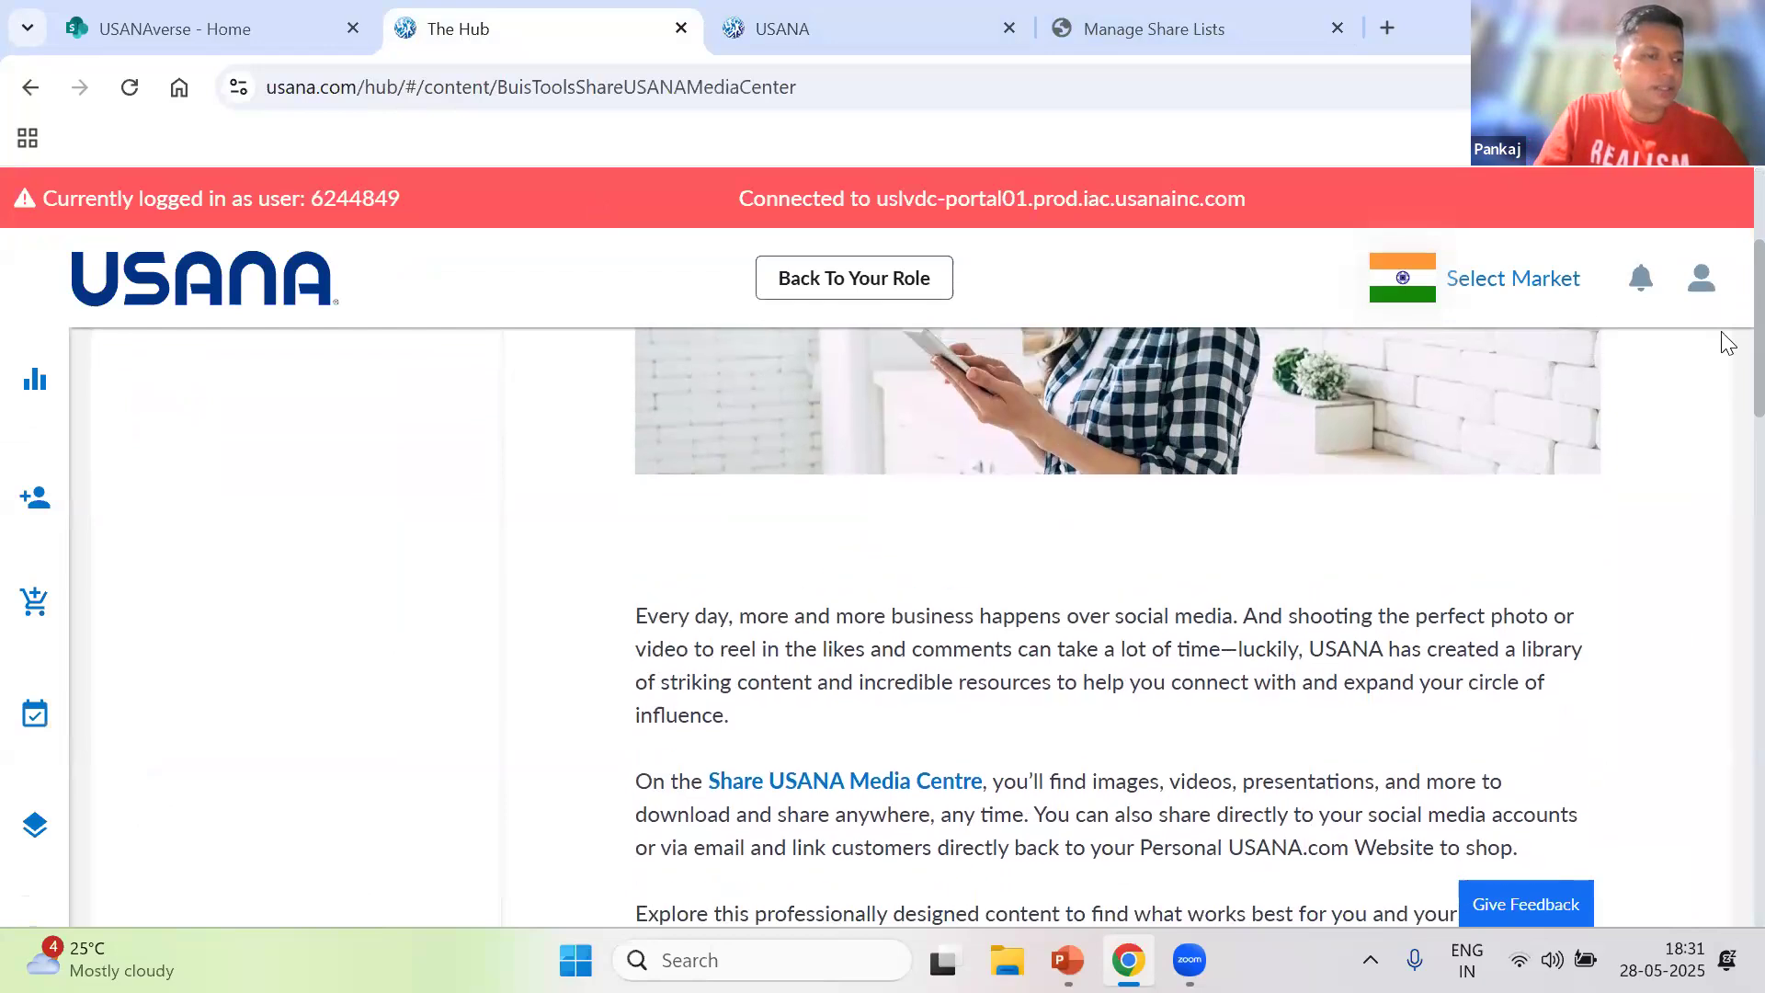
scroll(1725, 312, "up", 3)
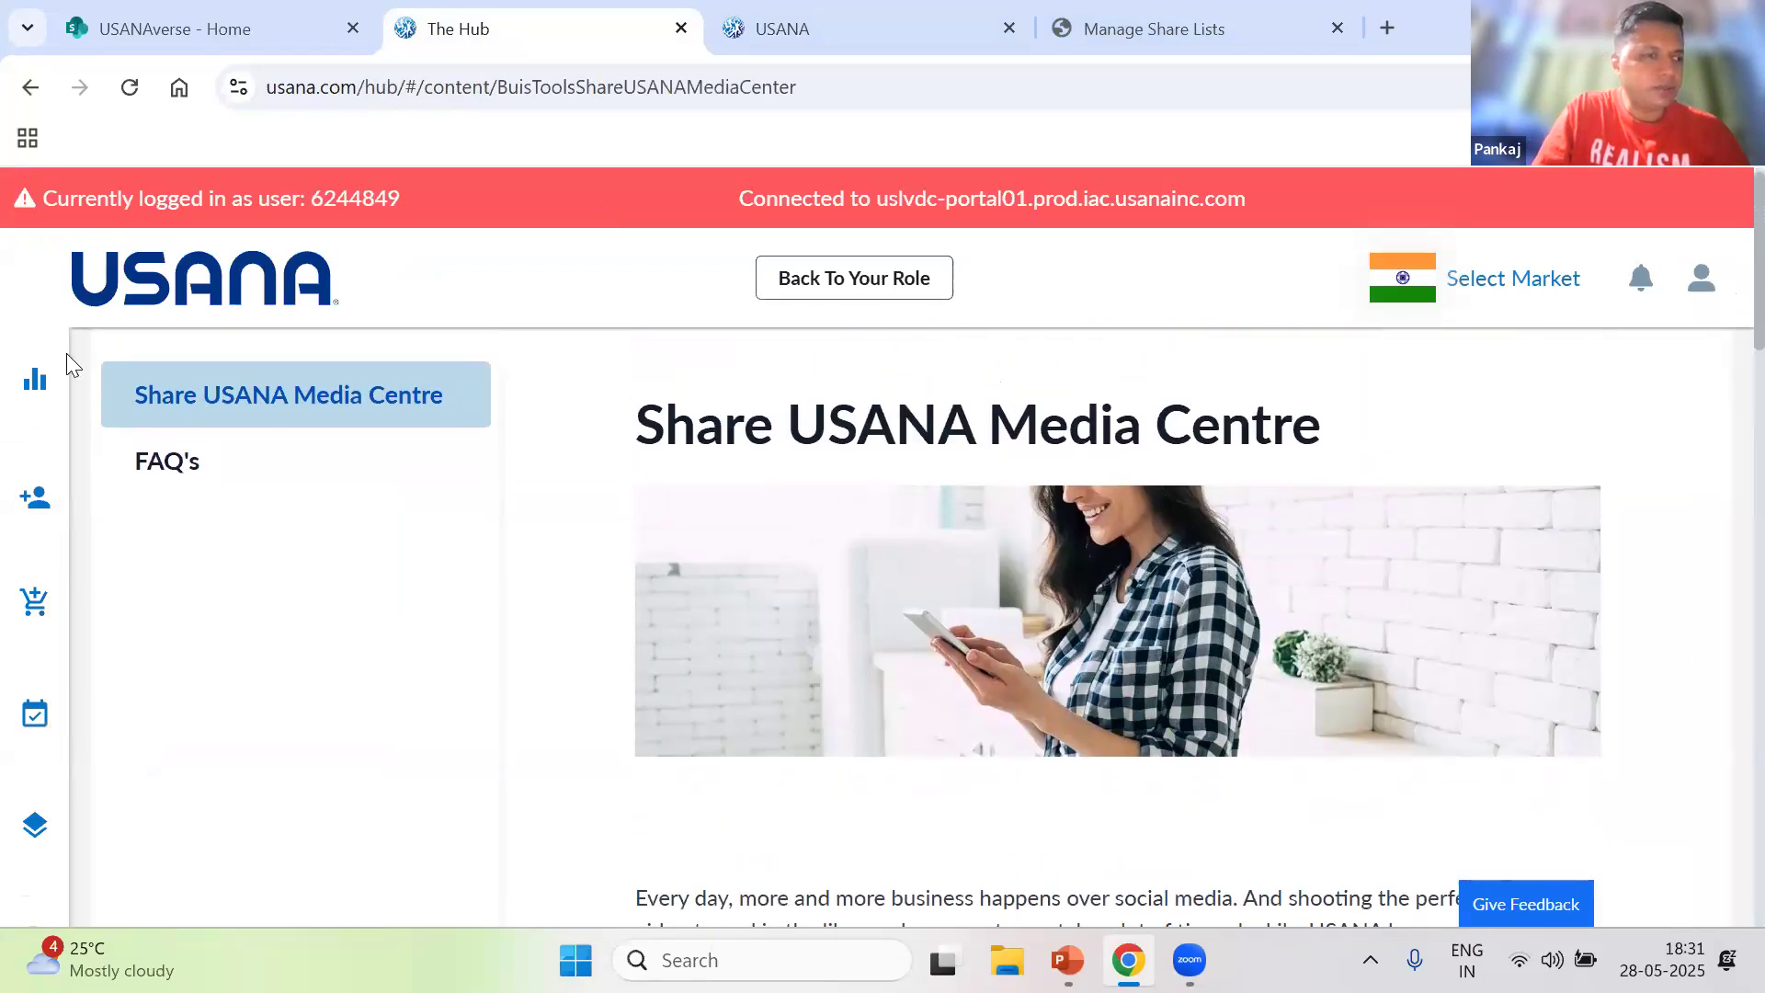
left_click(35, 379)
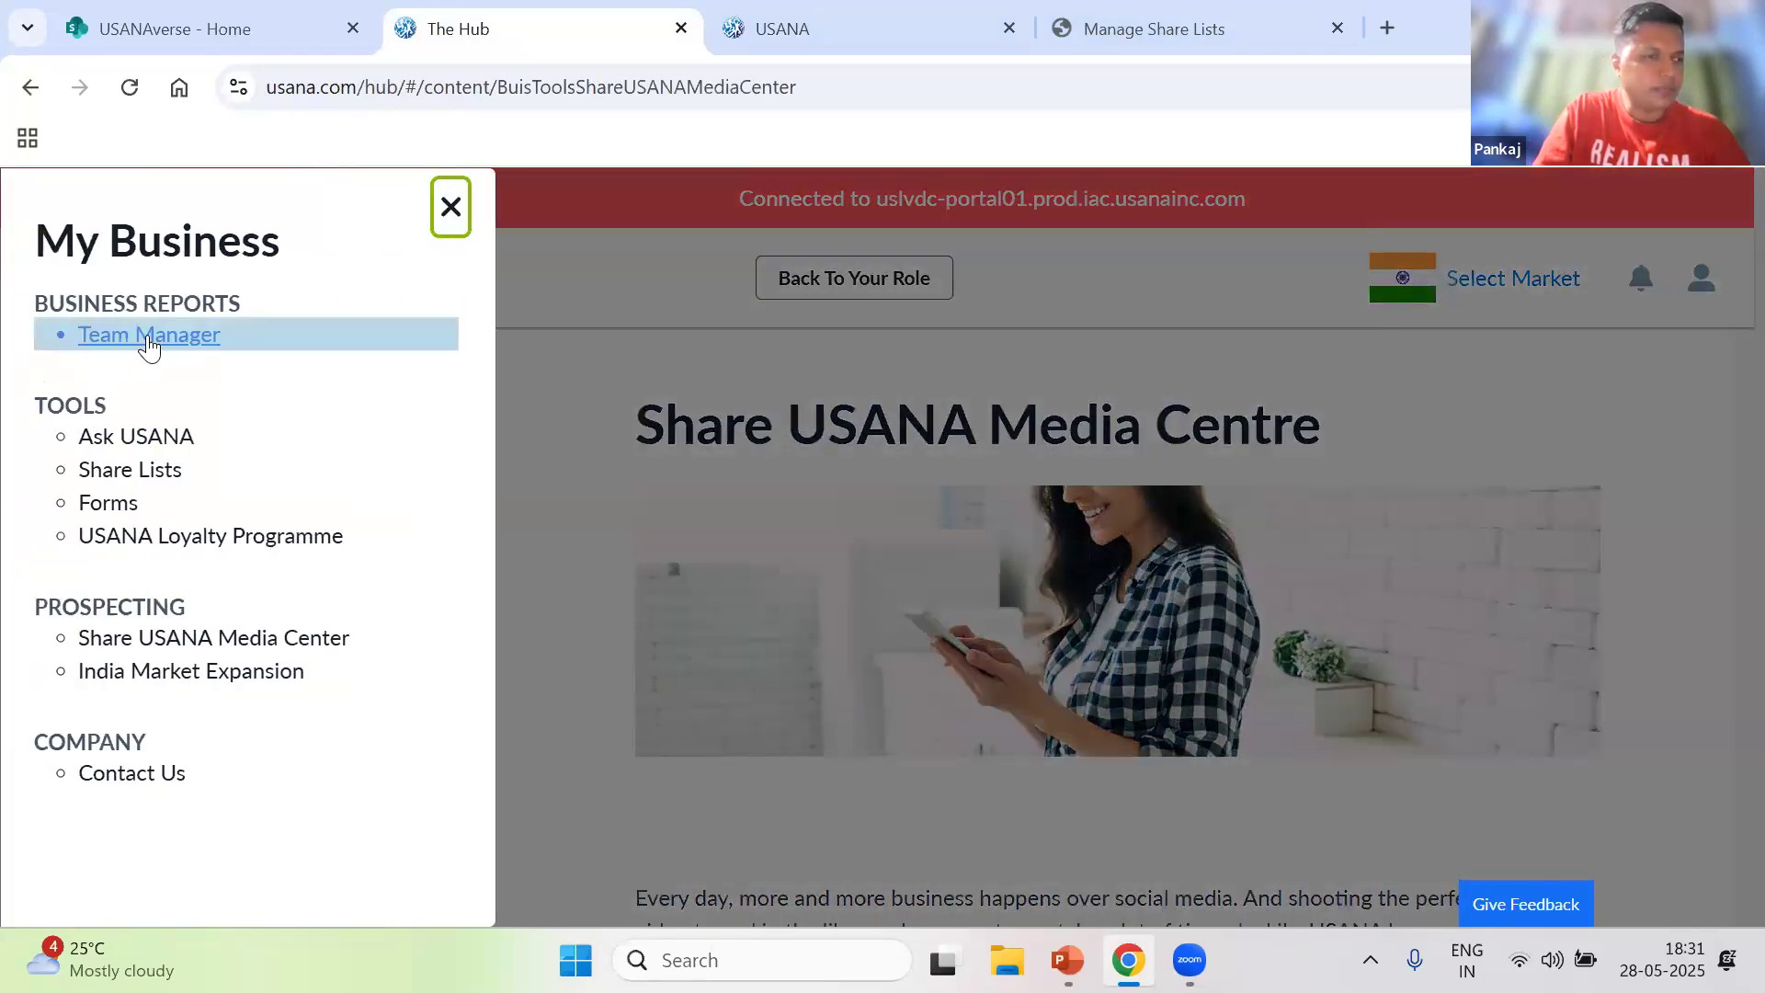
- Go to Team Manager, expand All Reports, and open the Associate Count report
left_click(145, 336)
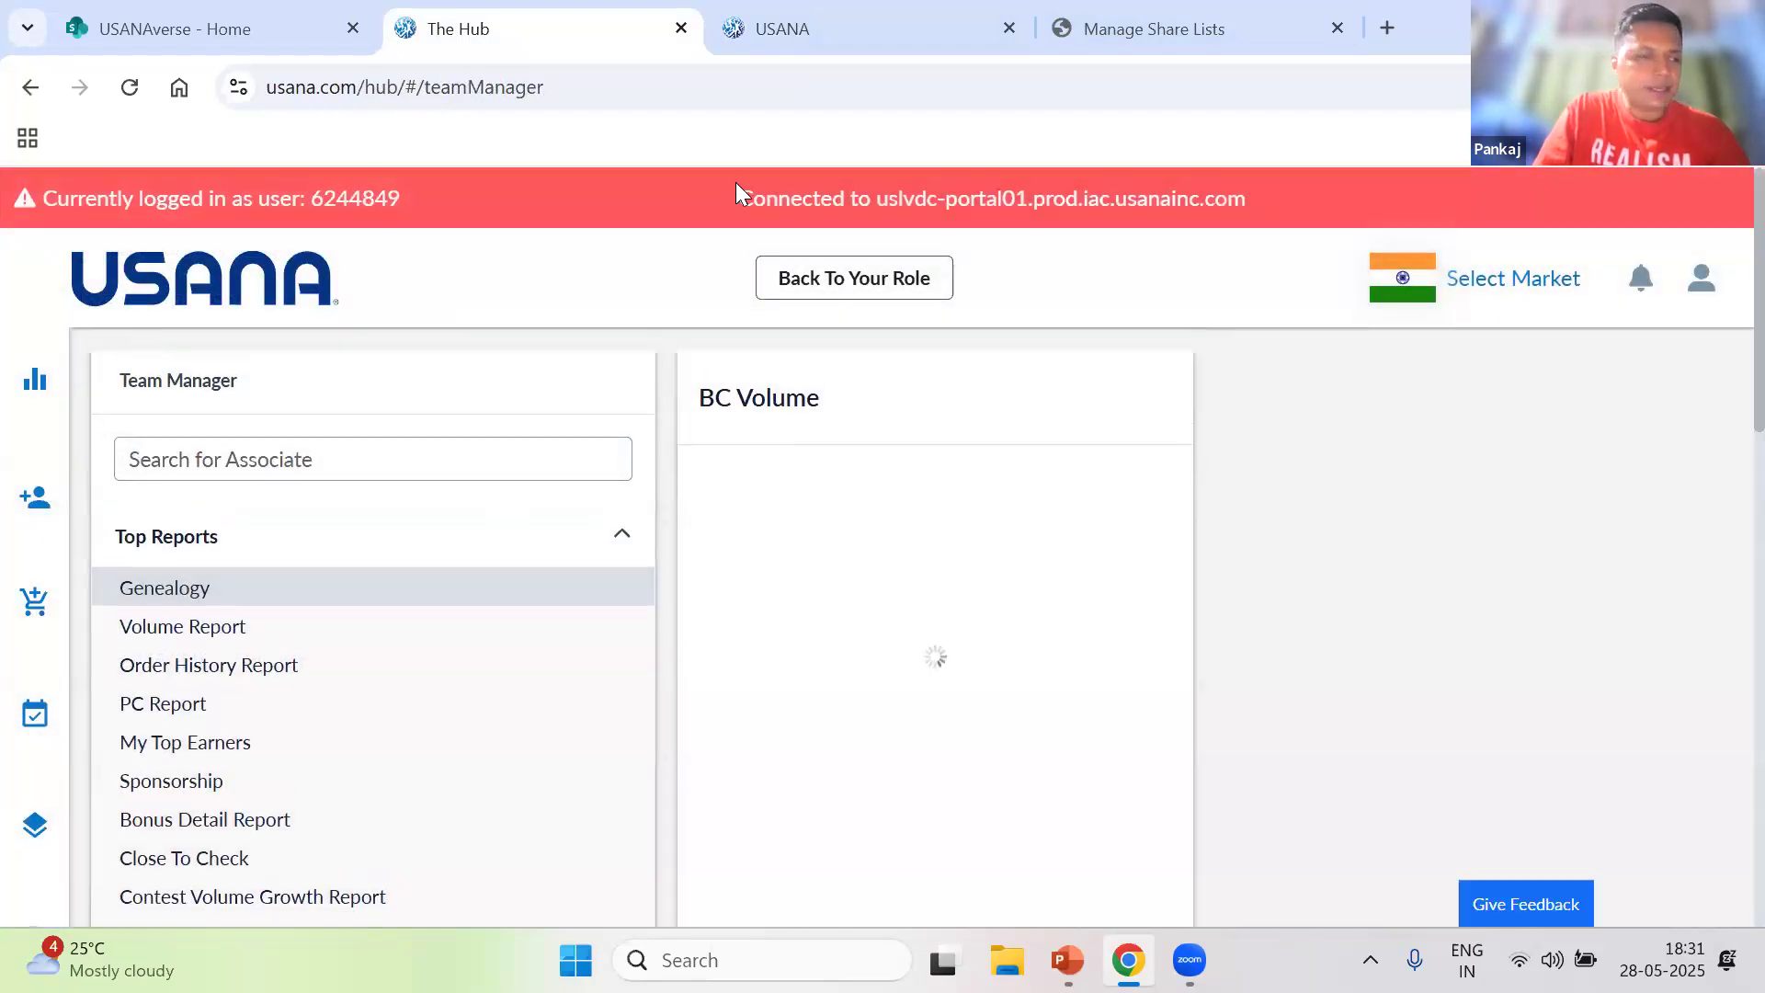
scroll(1722, 349, "down", 3)
scroll(1723, 362, "down", 1)
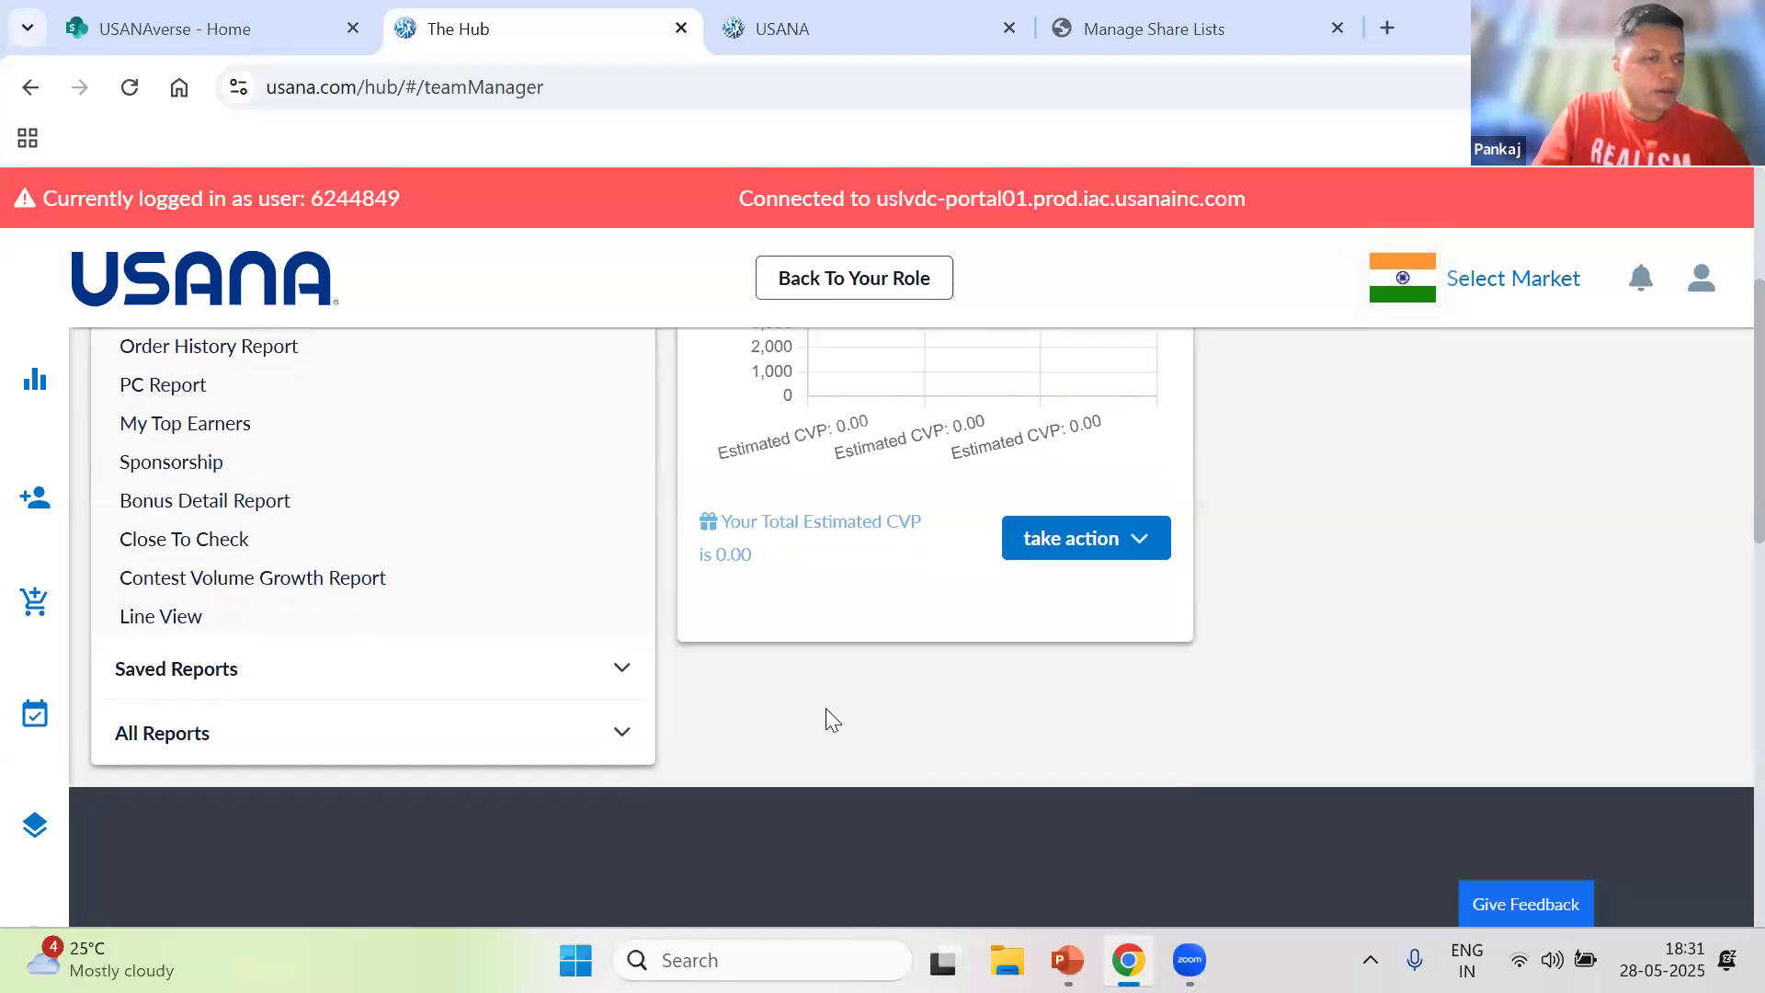
left_click(622, 741)
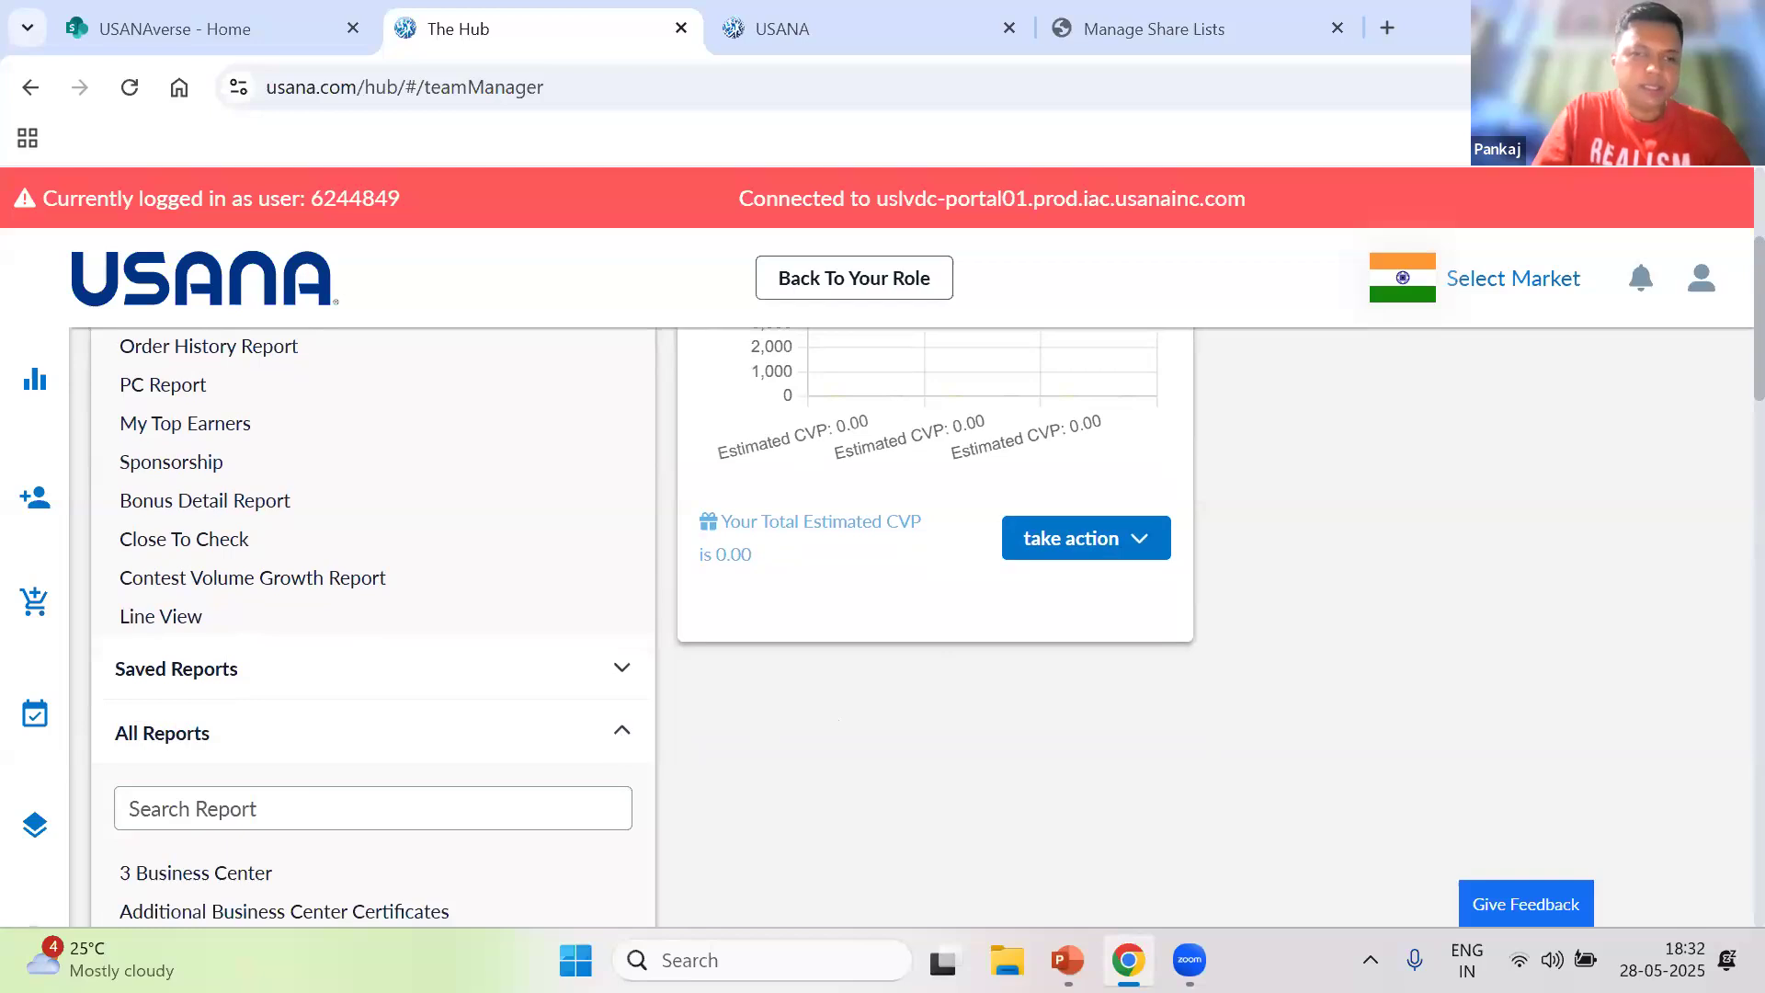
scroll(1725, 368, "down", 5)
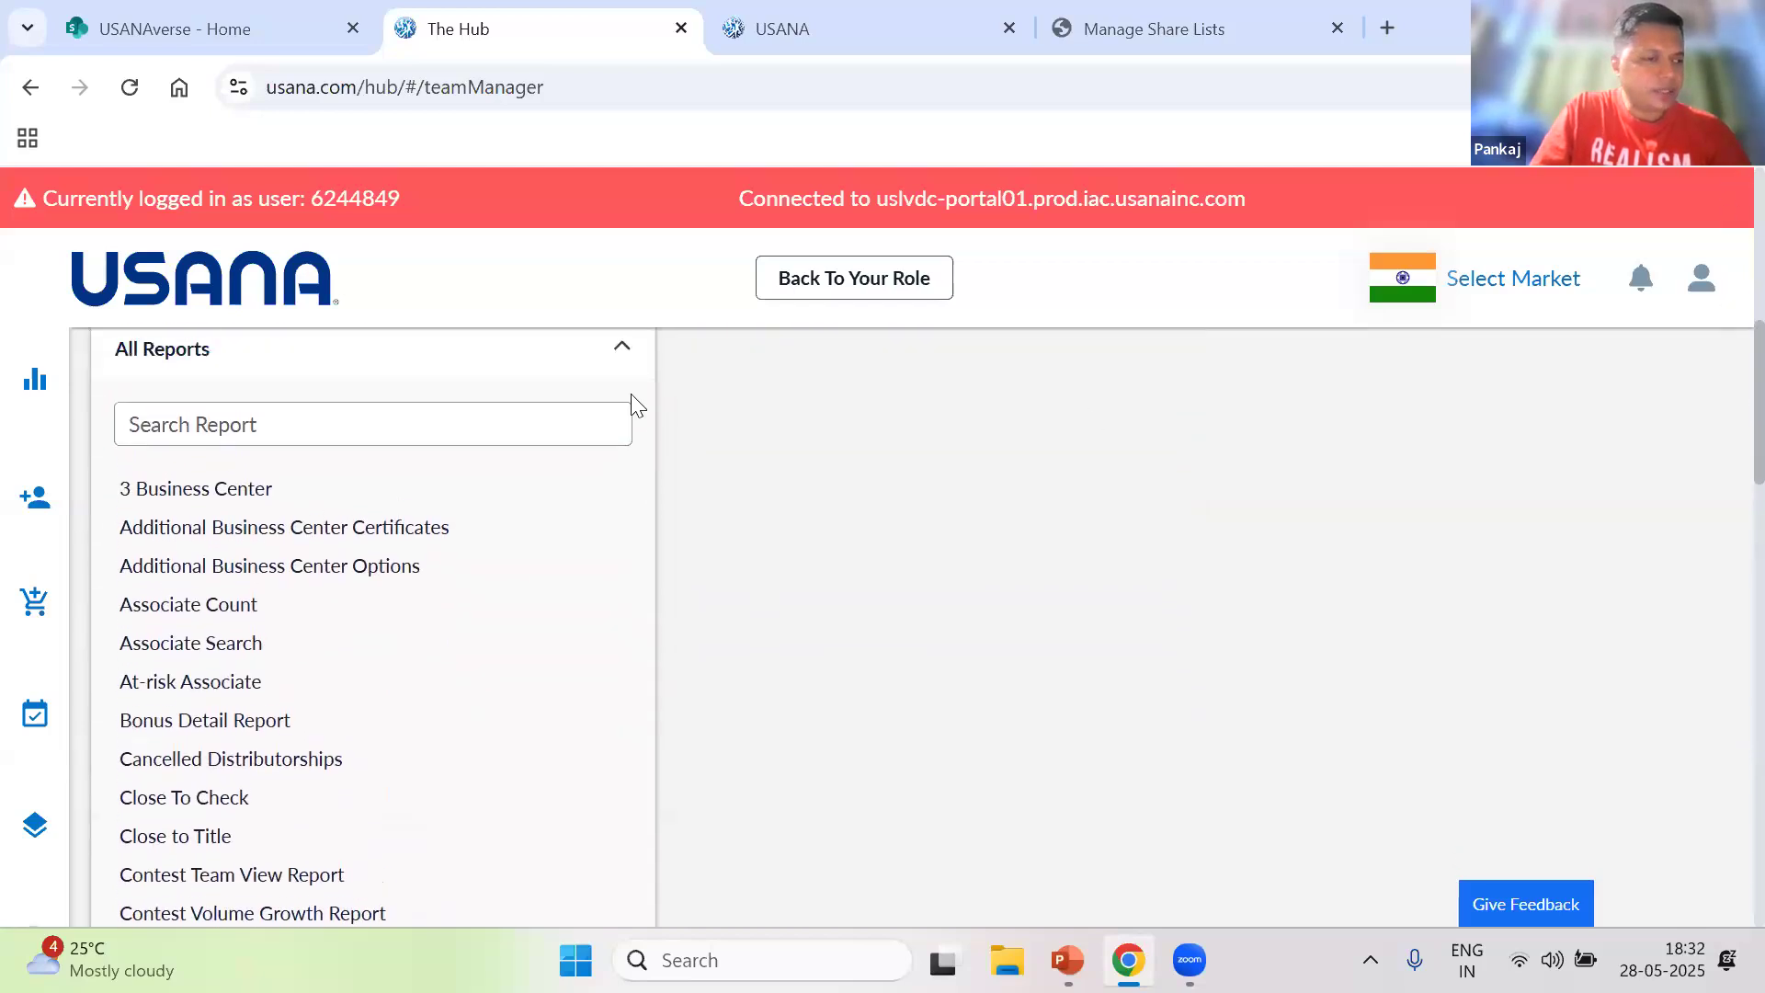
left_click(183, 607)
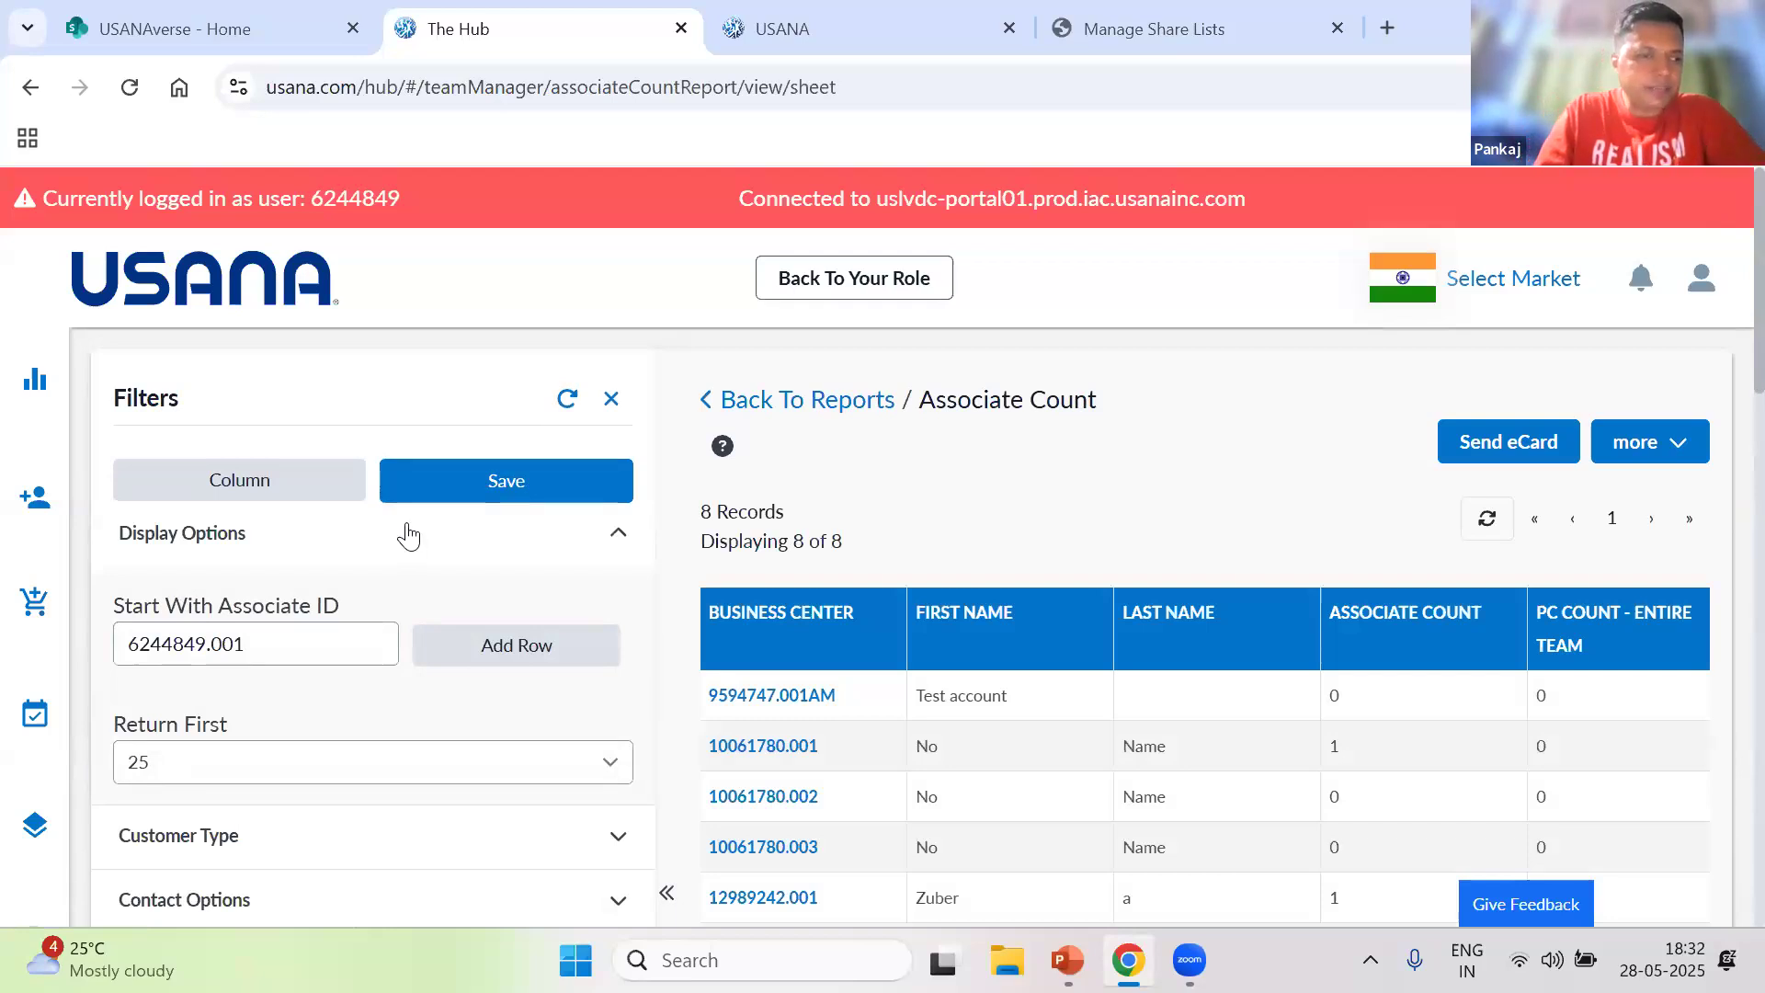
- Remove all five default report columns in the column chooser and add Affiliate Count
left_click(269, 487)
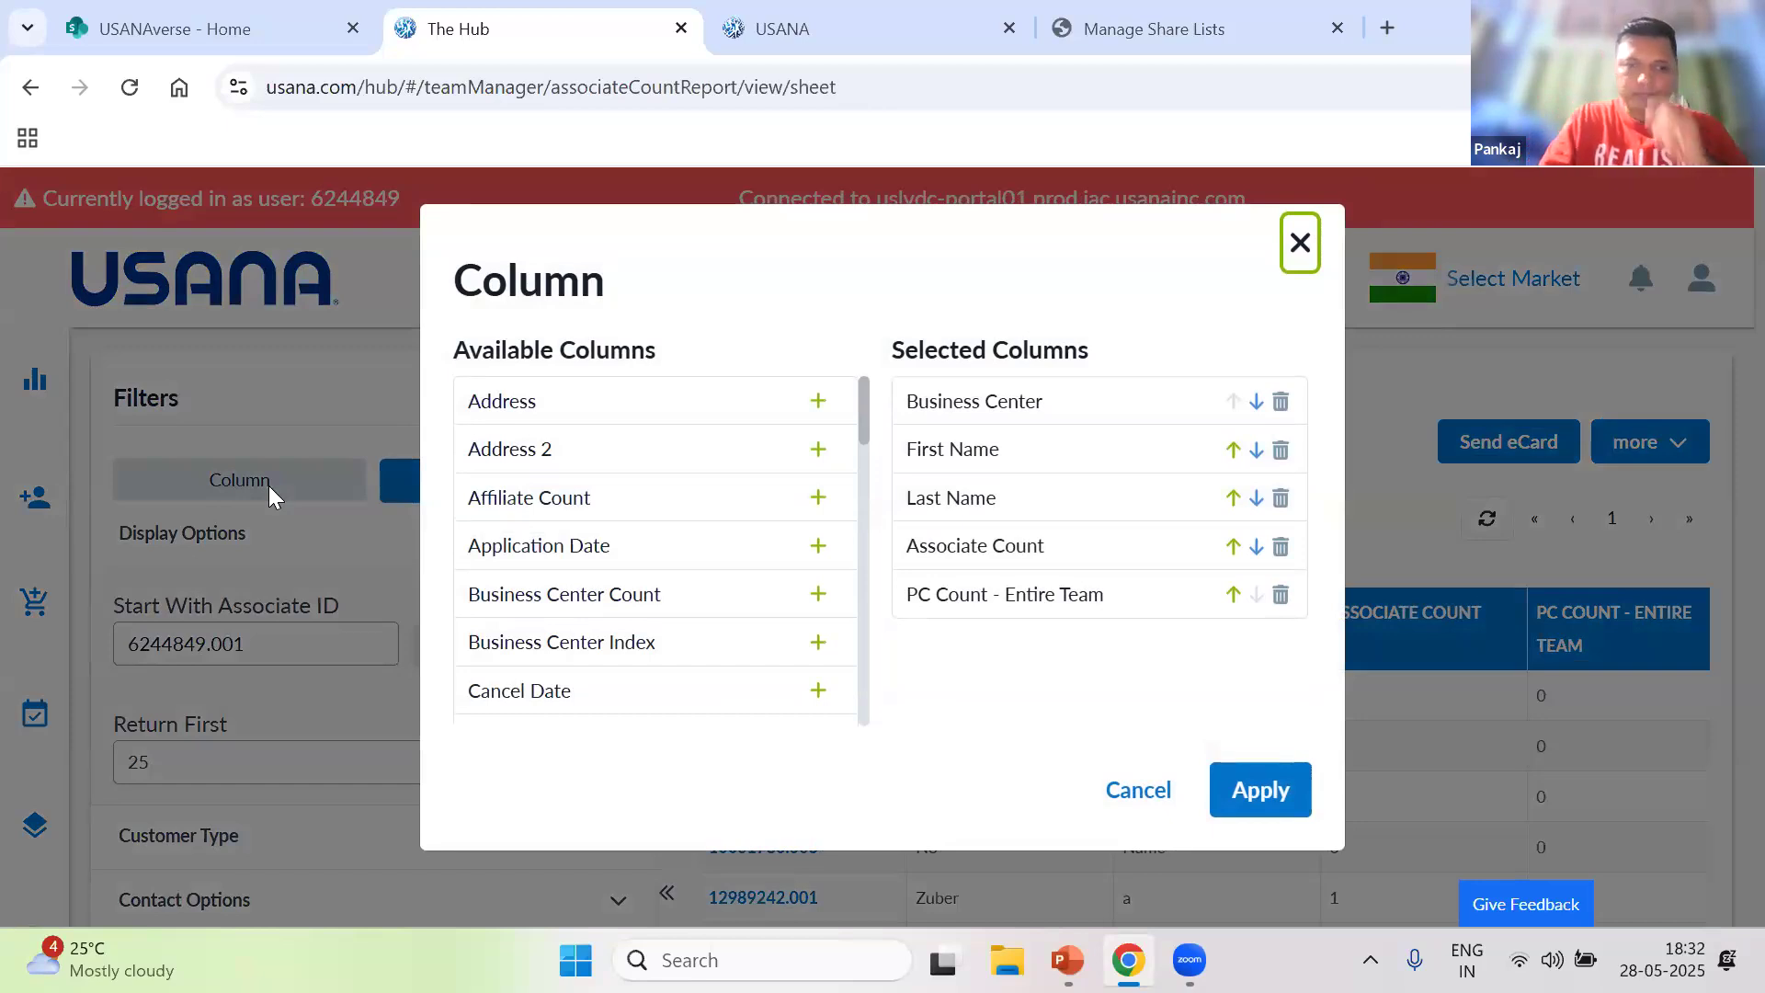
left_click(1280, 403)
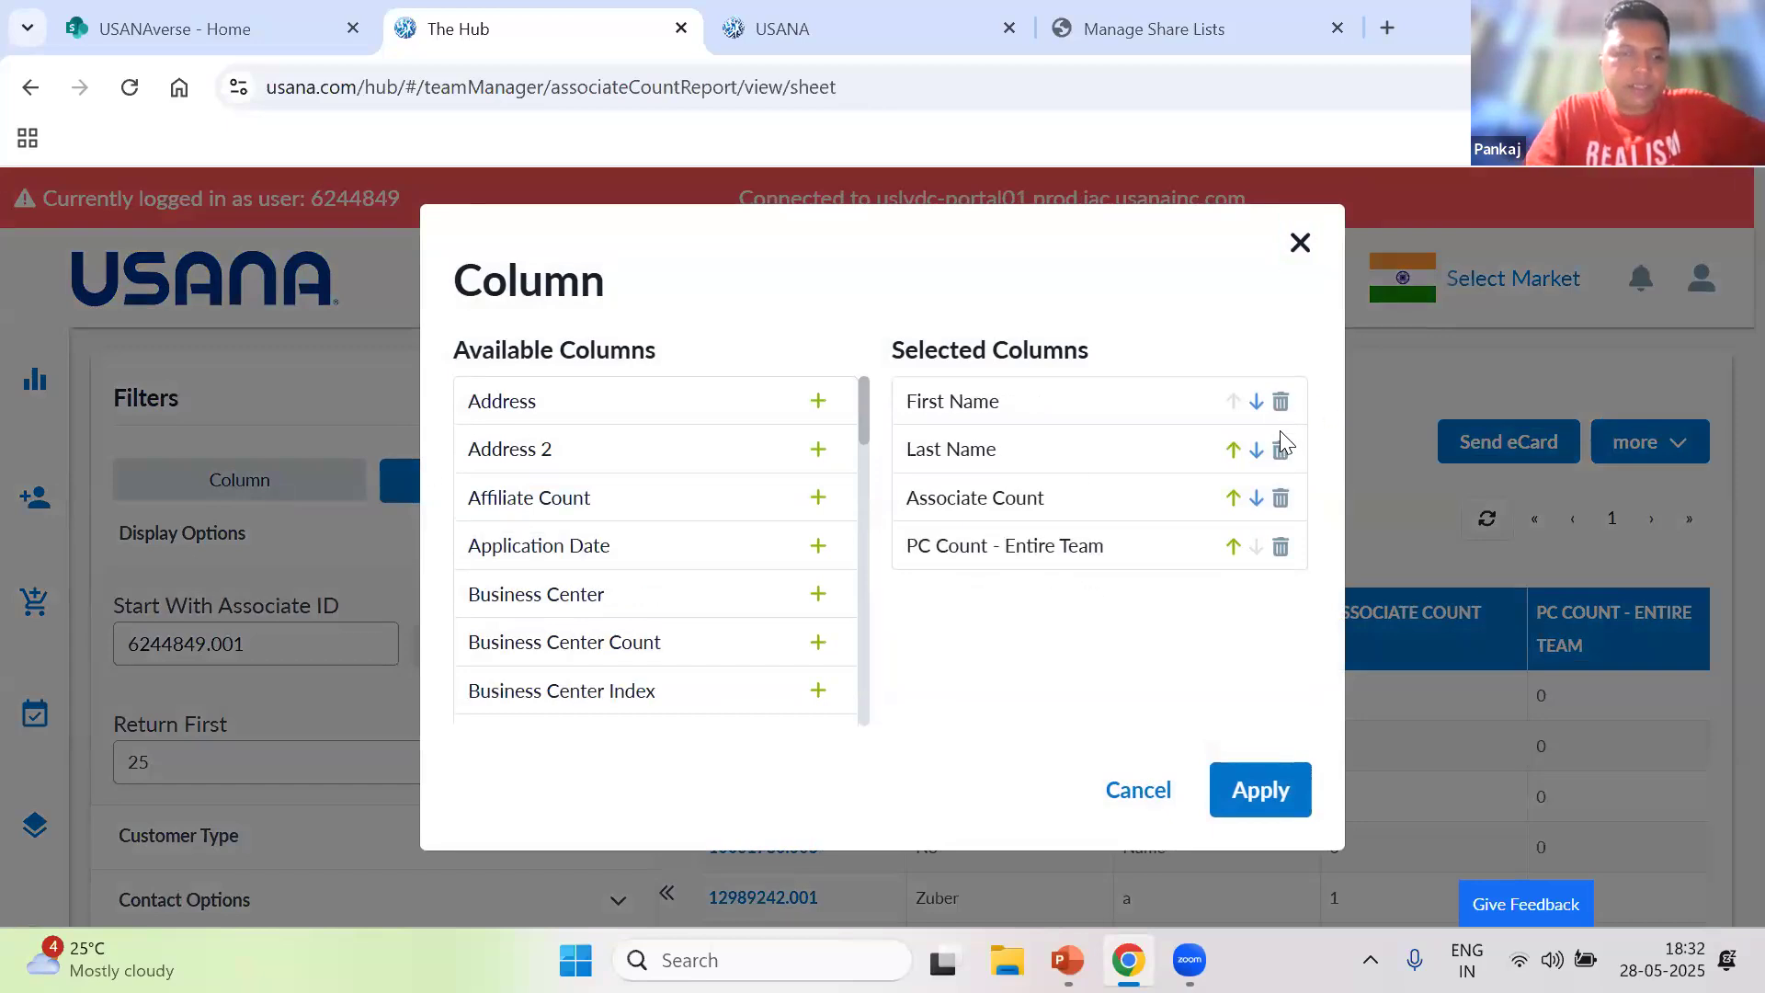
left_click(1282, 414)
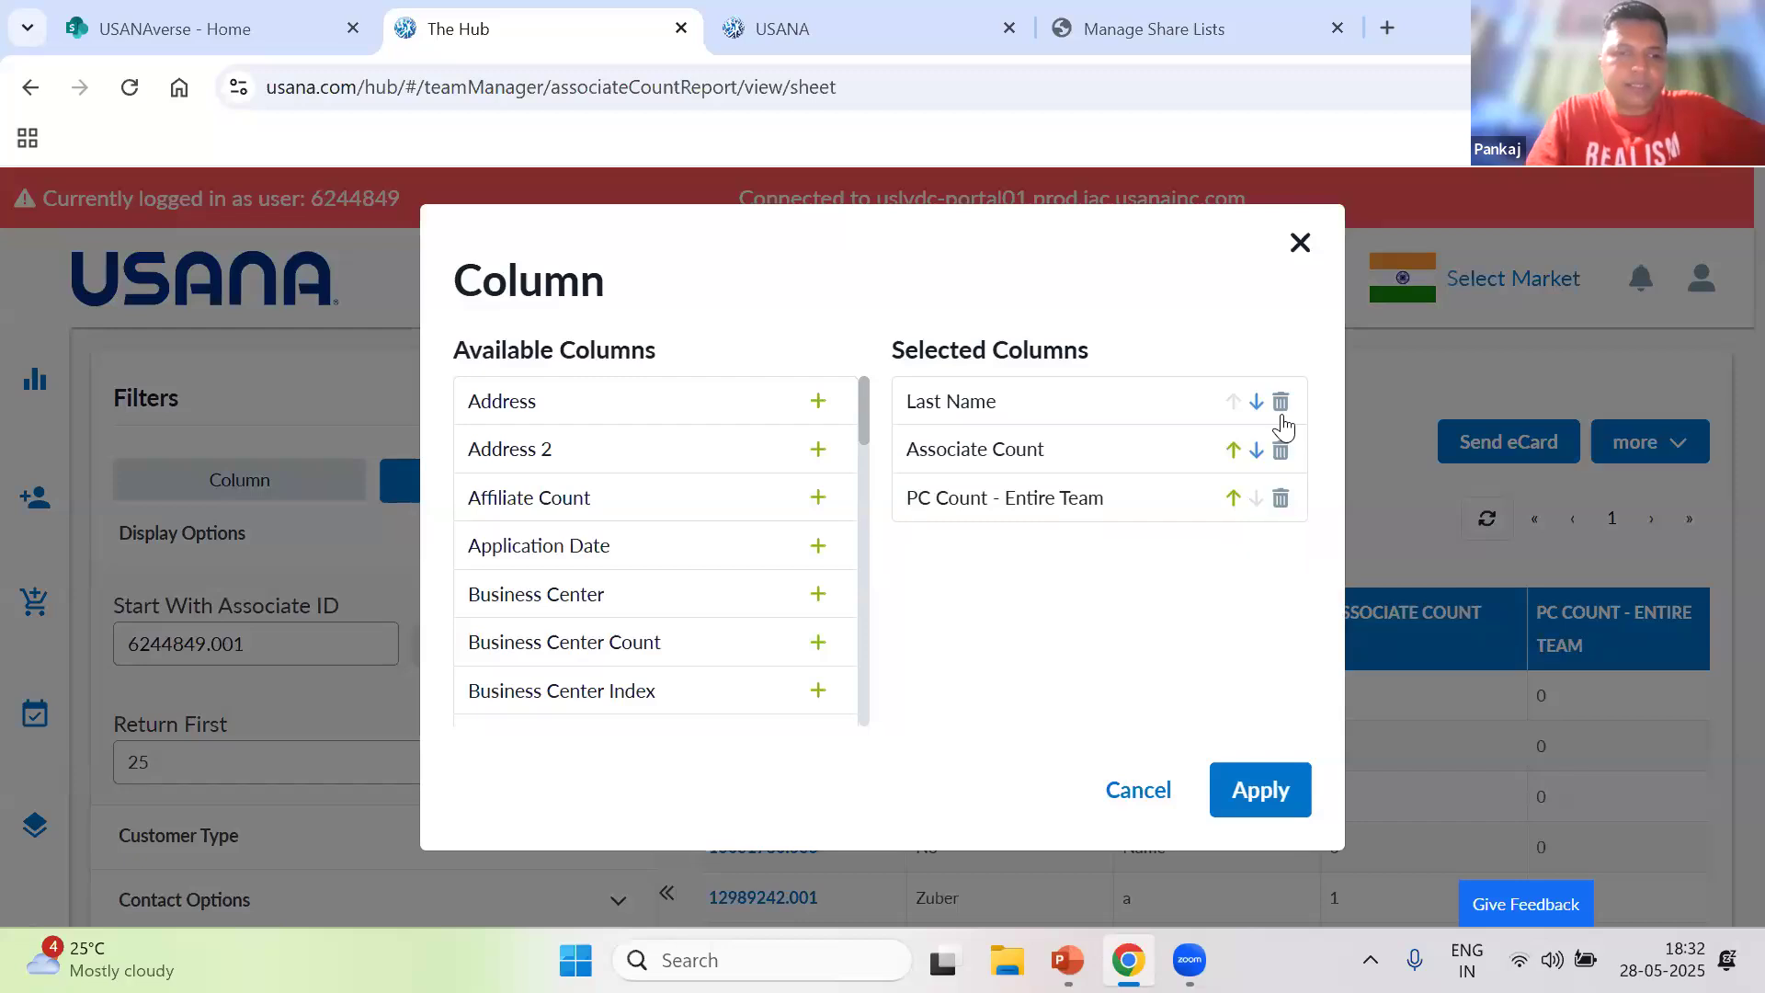
left_click(1281, 414)
left_click(1281, 416)
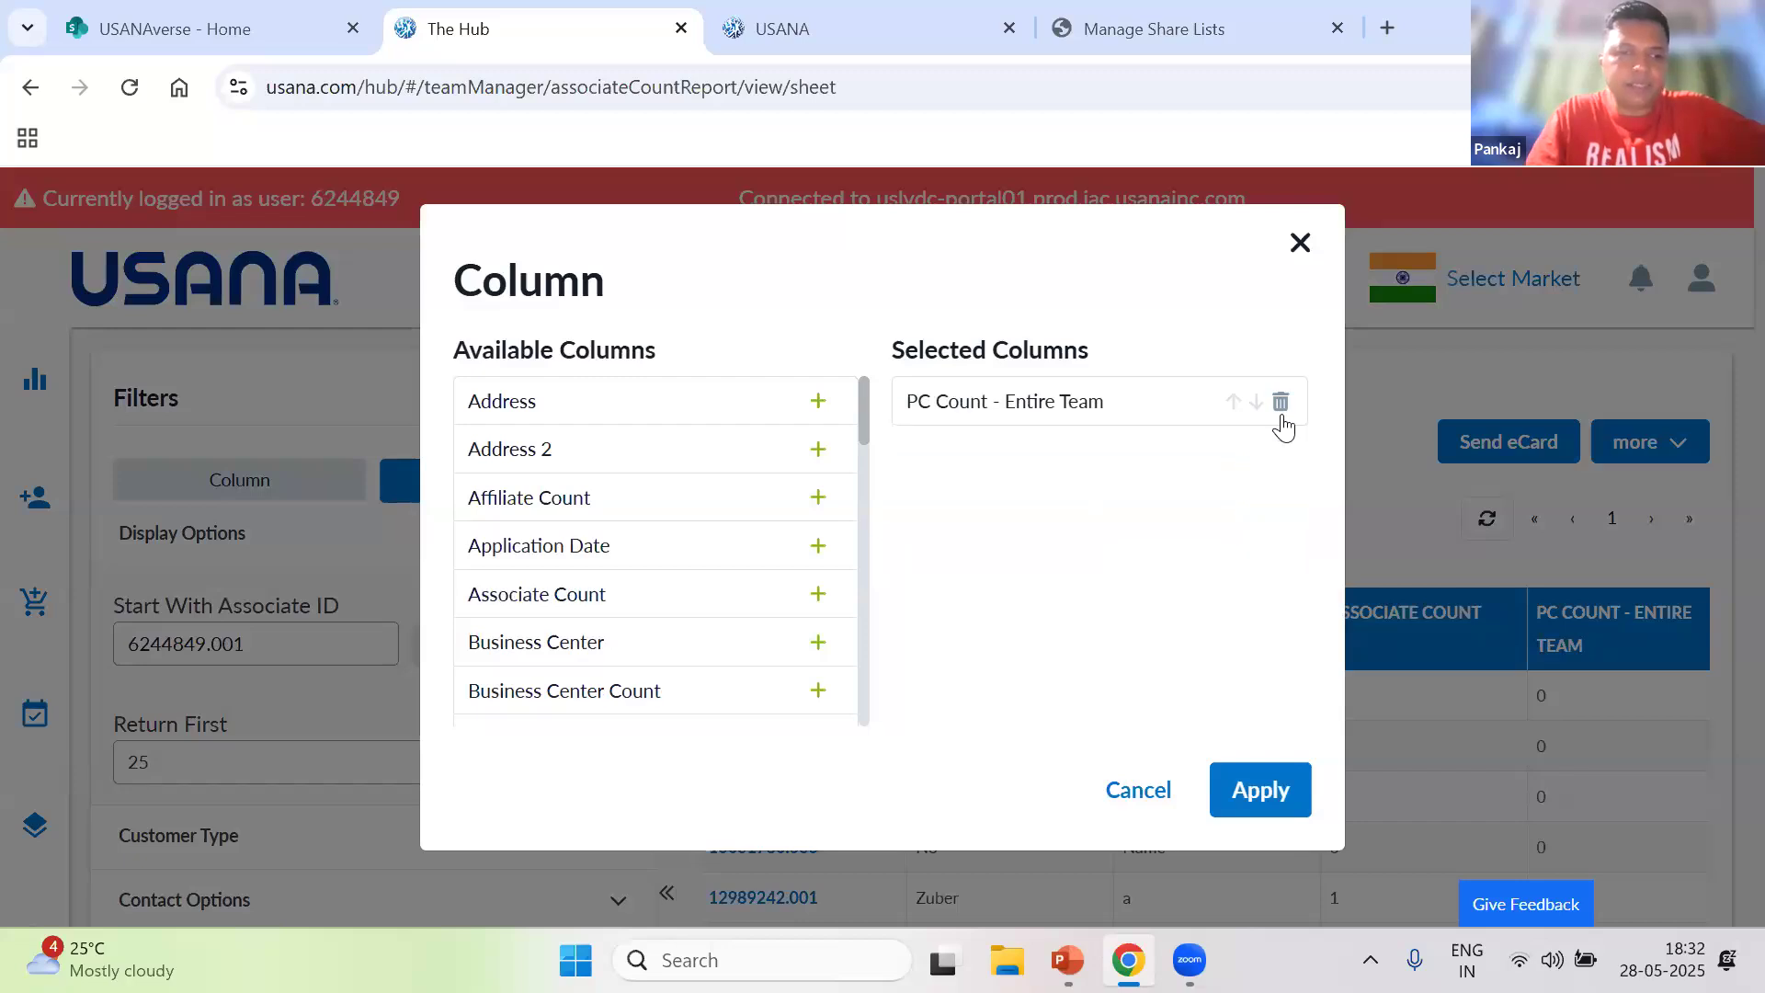
left_click(1280, 406)
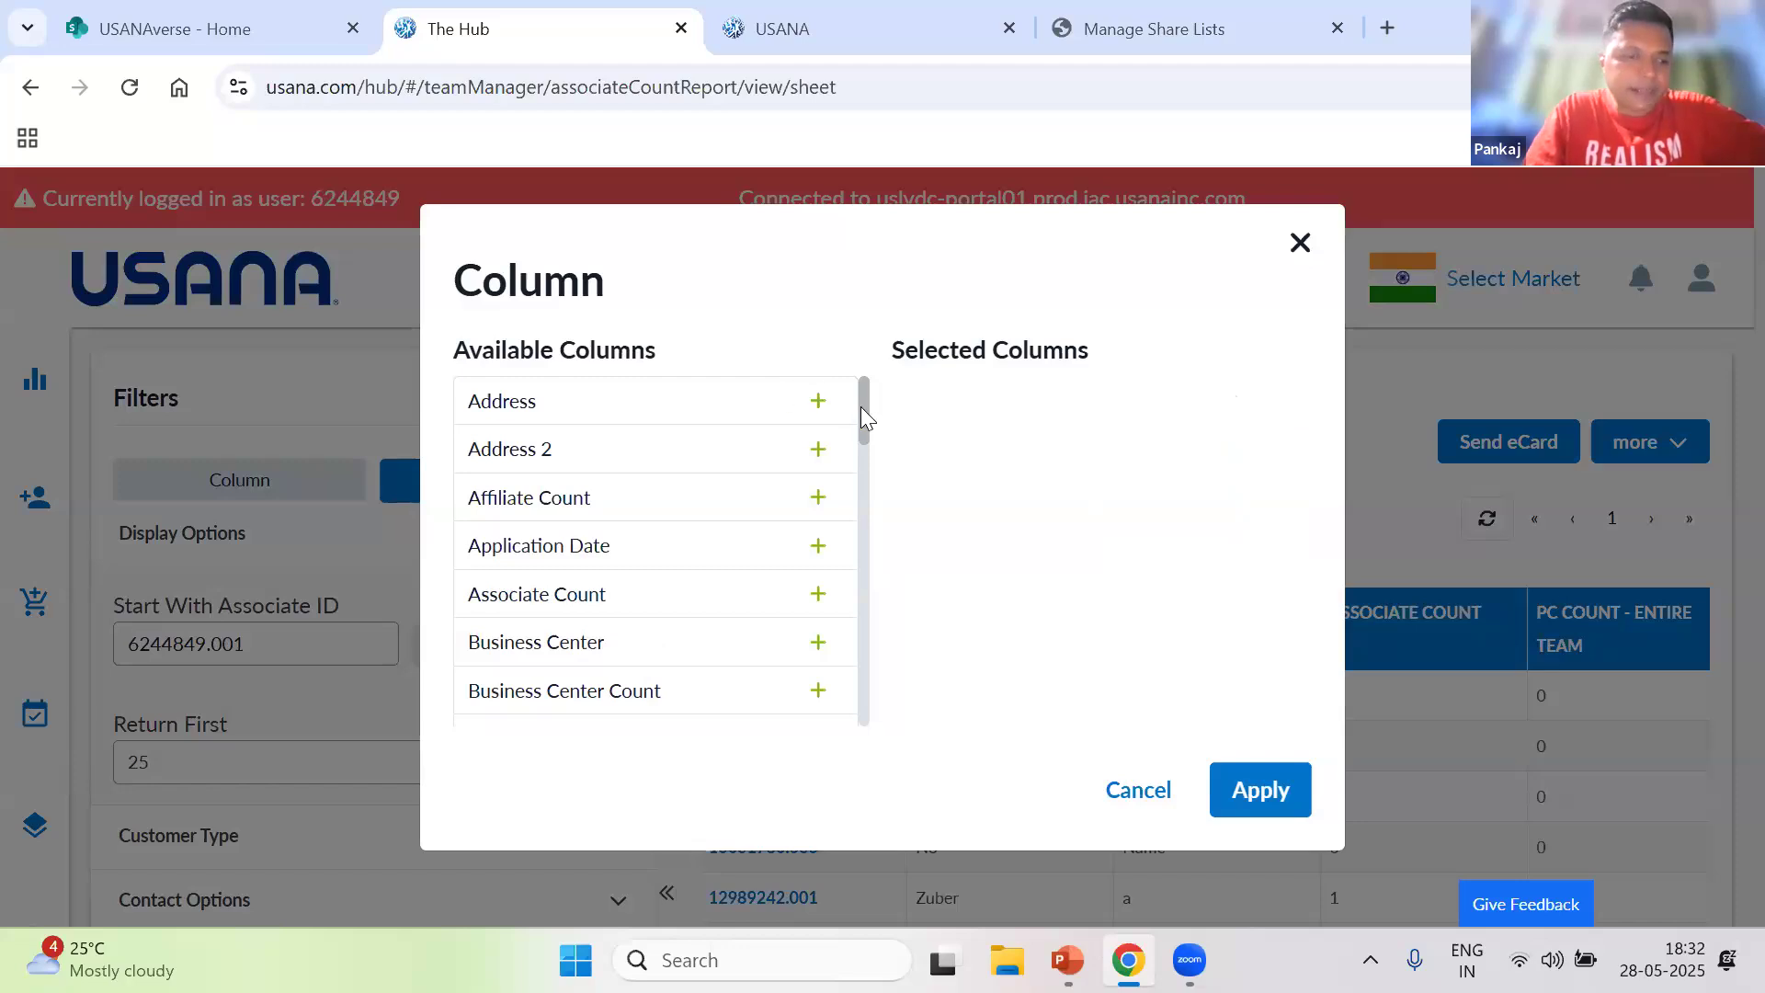
left_click(818, 498)
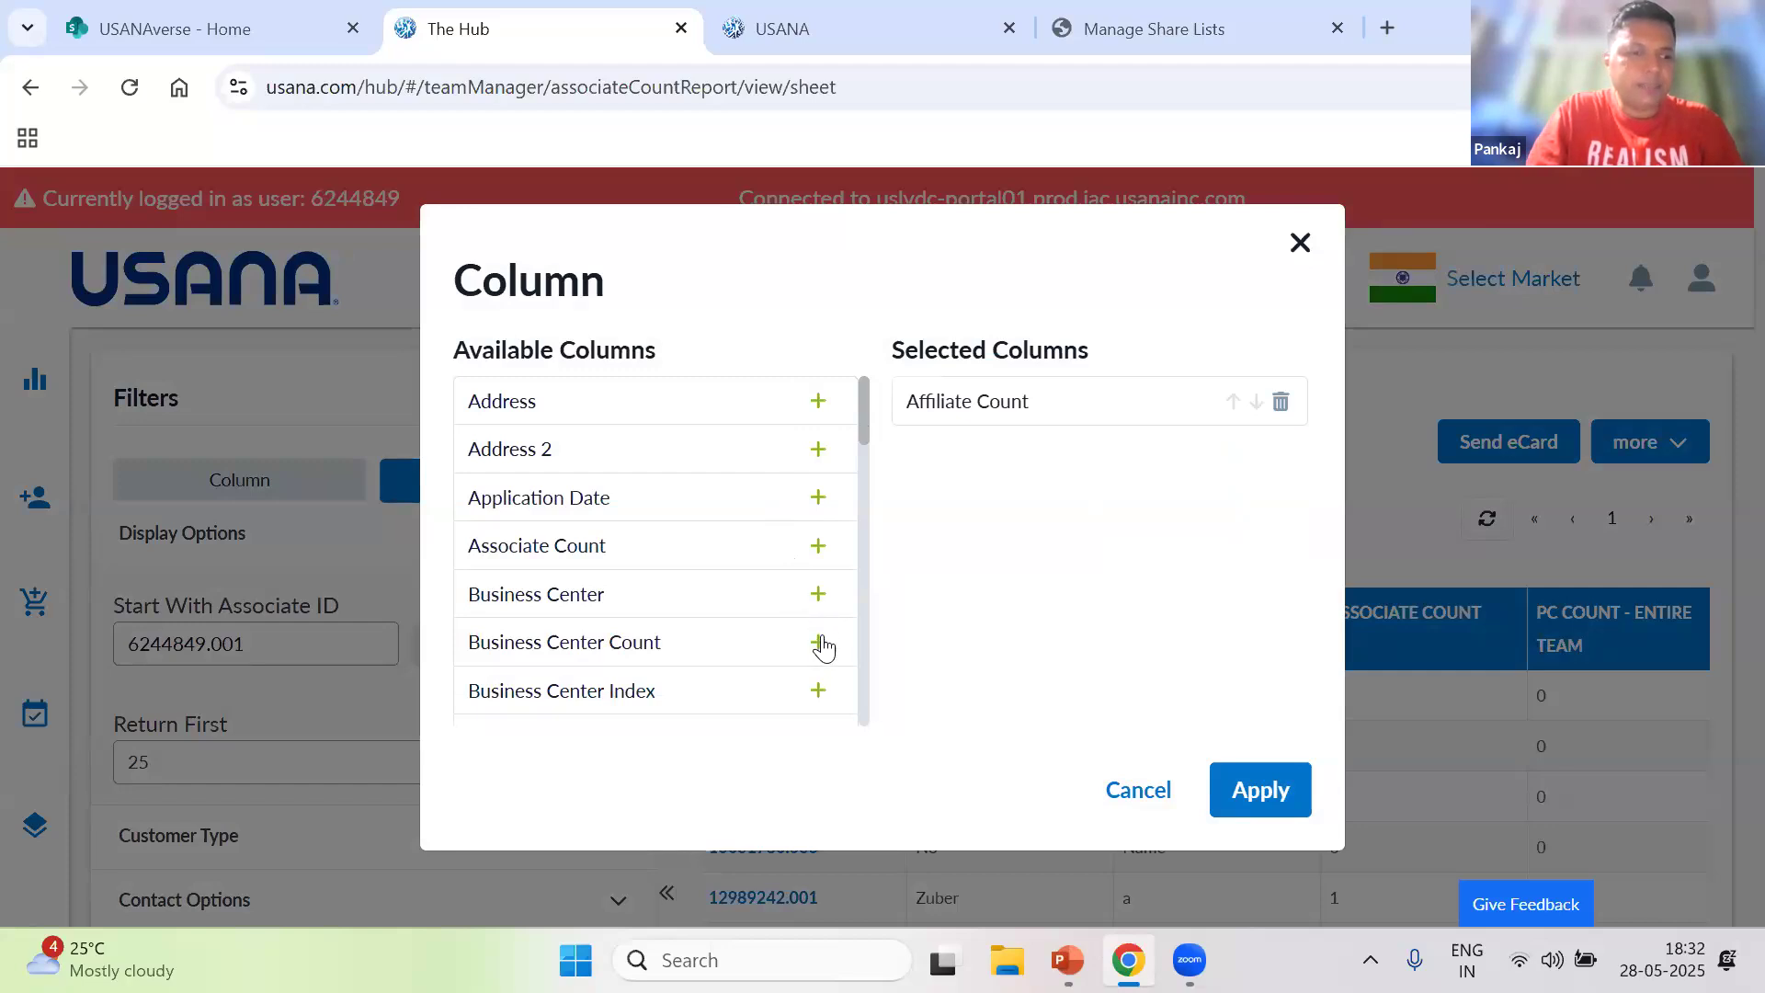
- Add Business Center, Business Center Count, Associate Count and the five customer columns
left_click(814, 597)
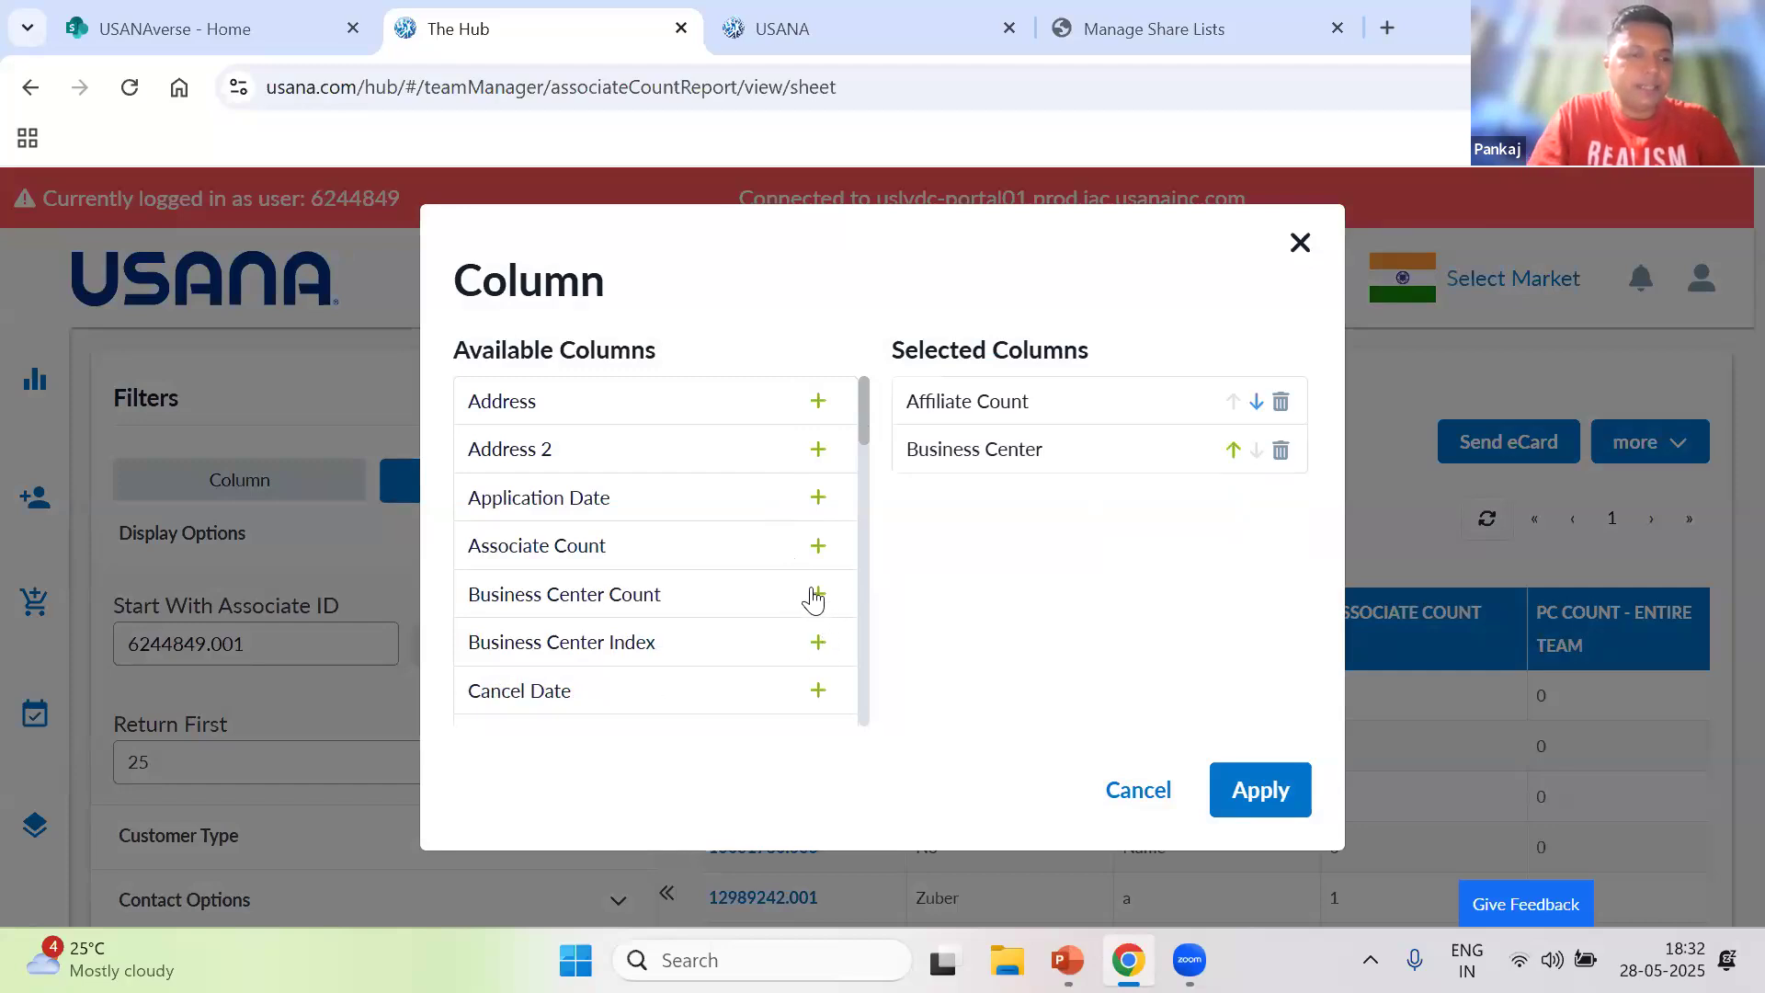
left_click(815, 597)
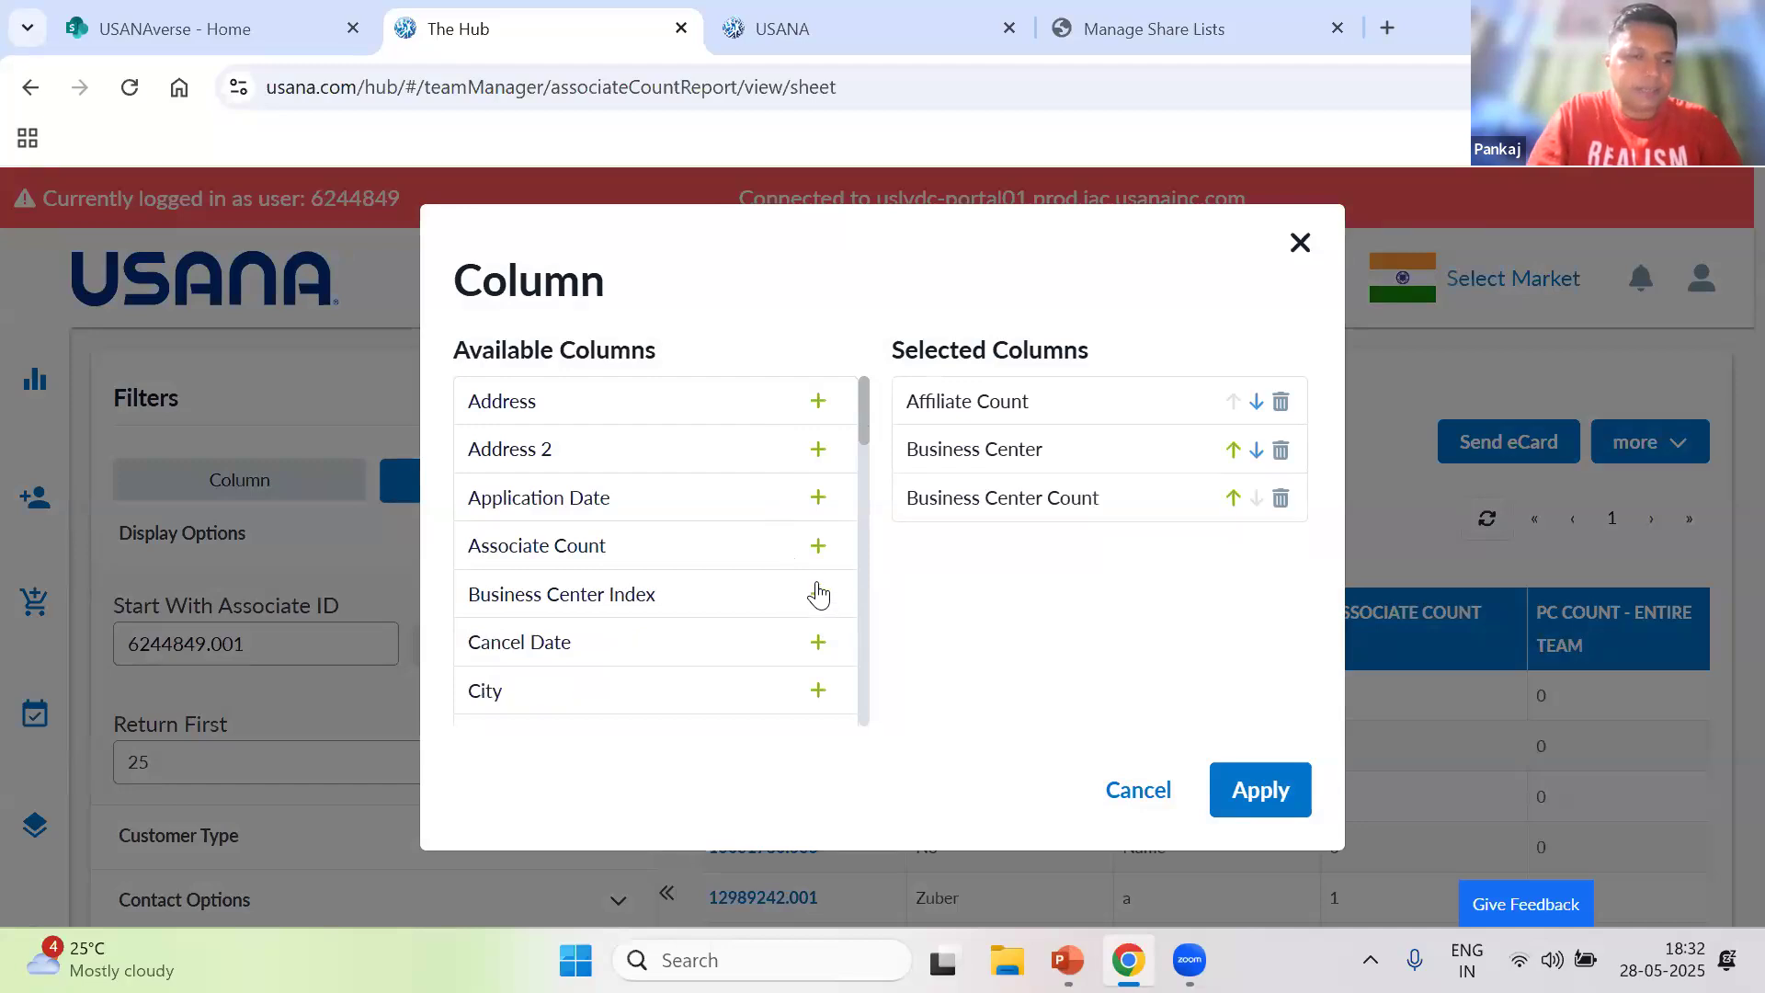
left_click(817, 549)
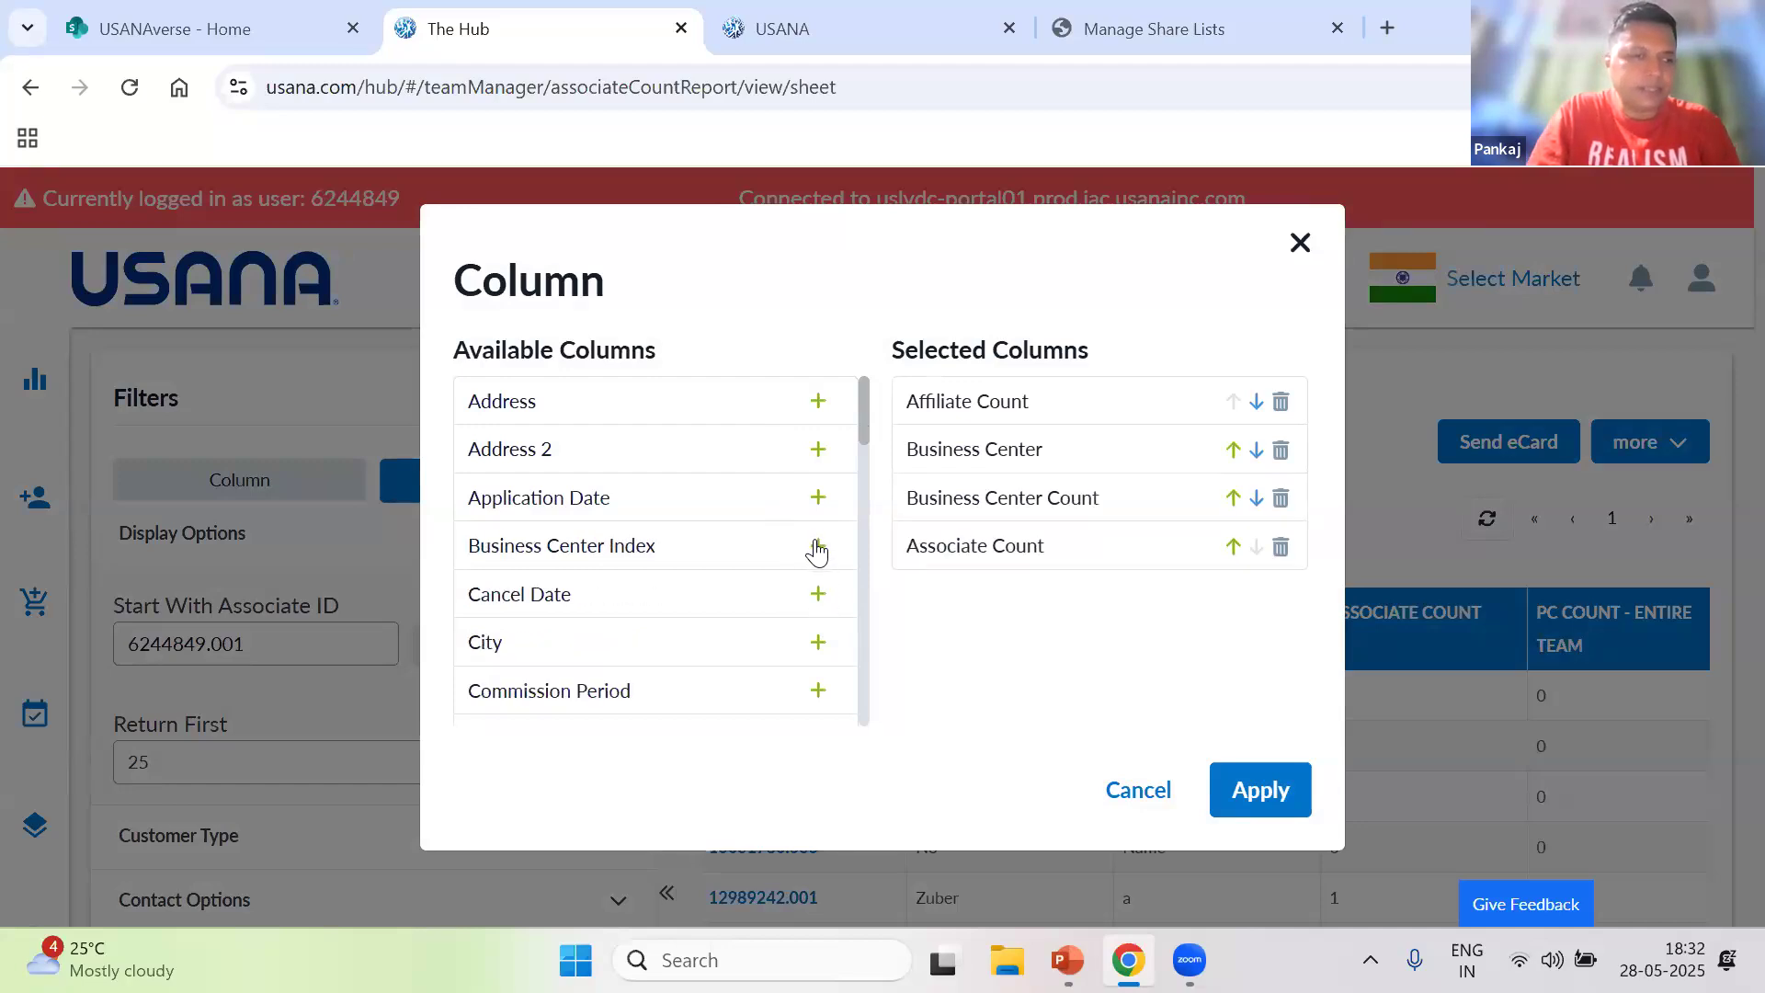
left_click_drag(864, 429, 864, 465)
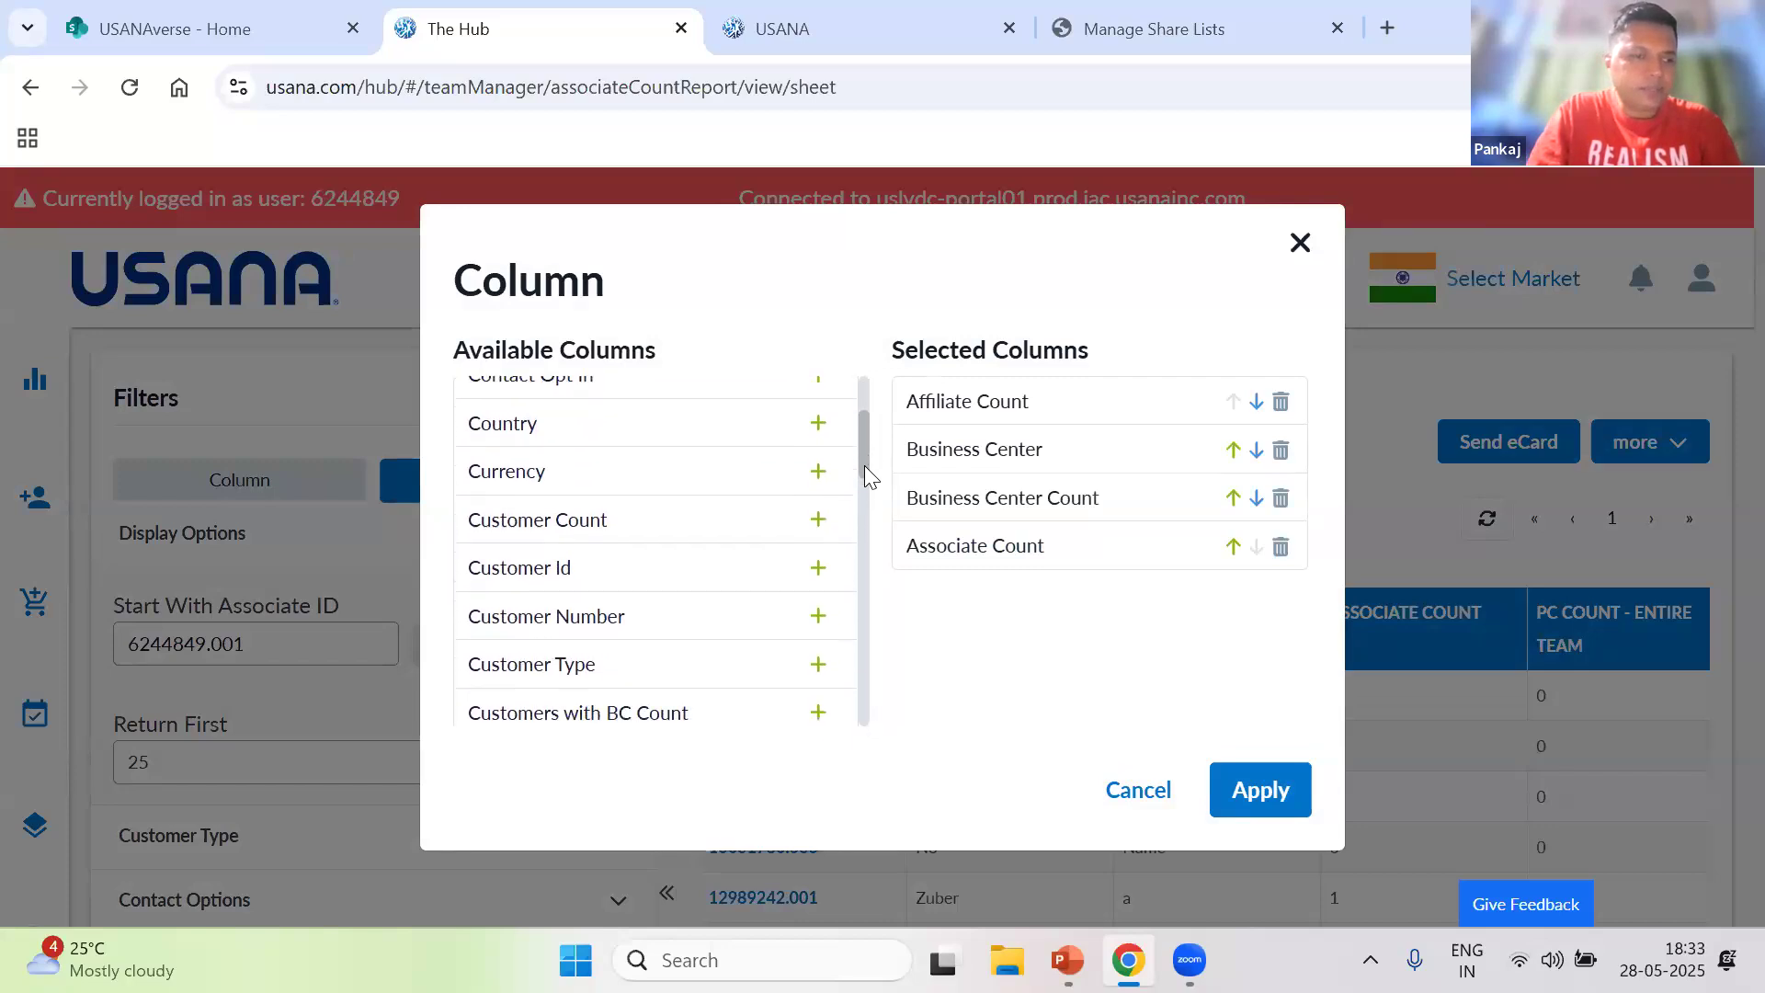
left_click(815, 473)
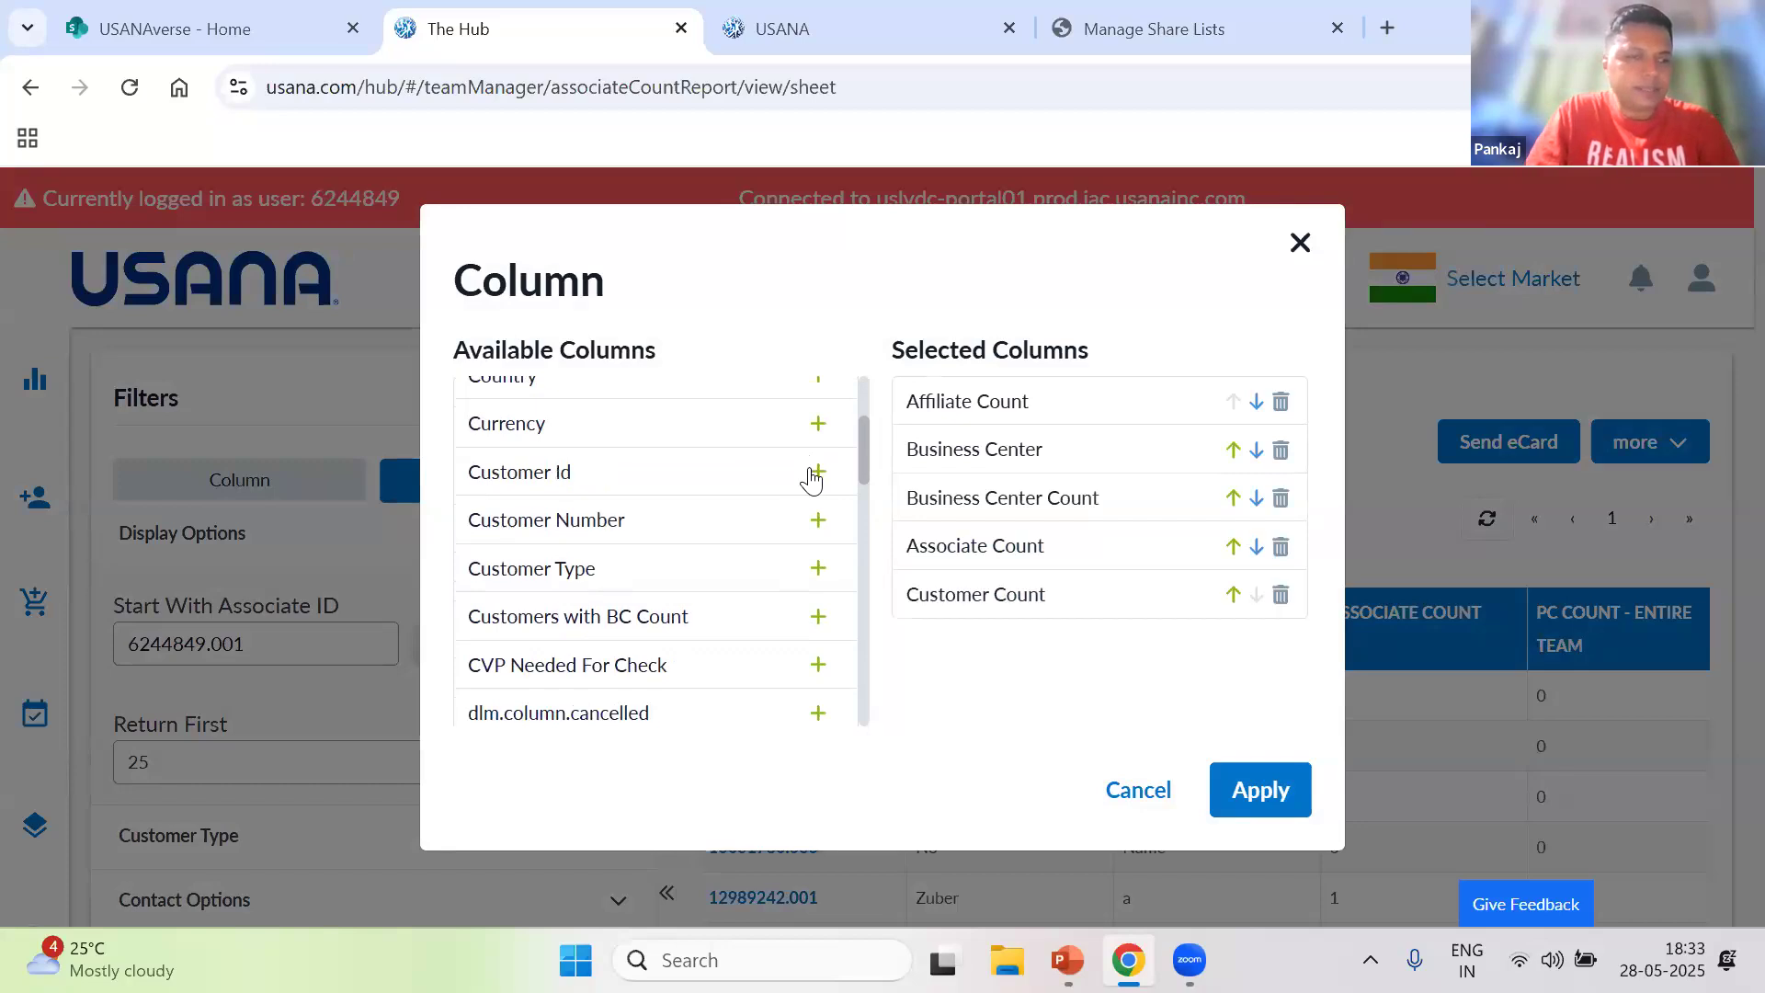
left_click(815, 473)
left_click(814, 472)
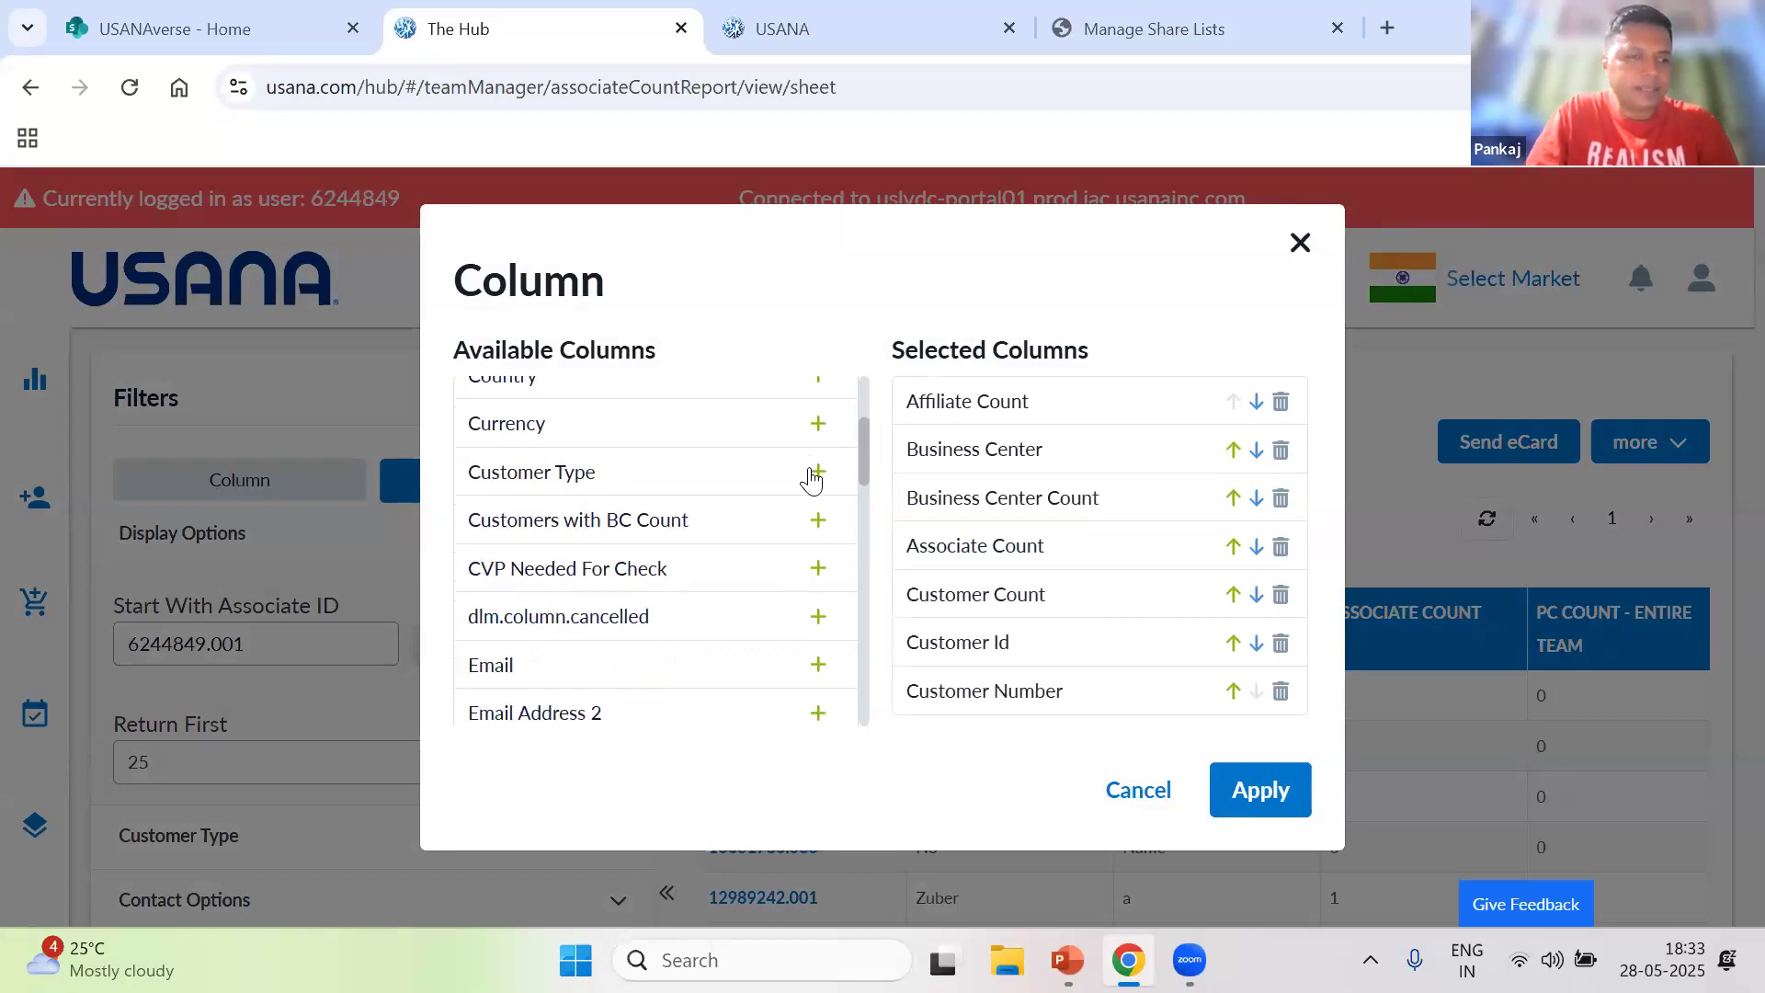
left_click(815, 472)
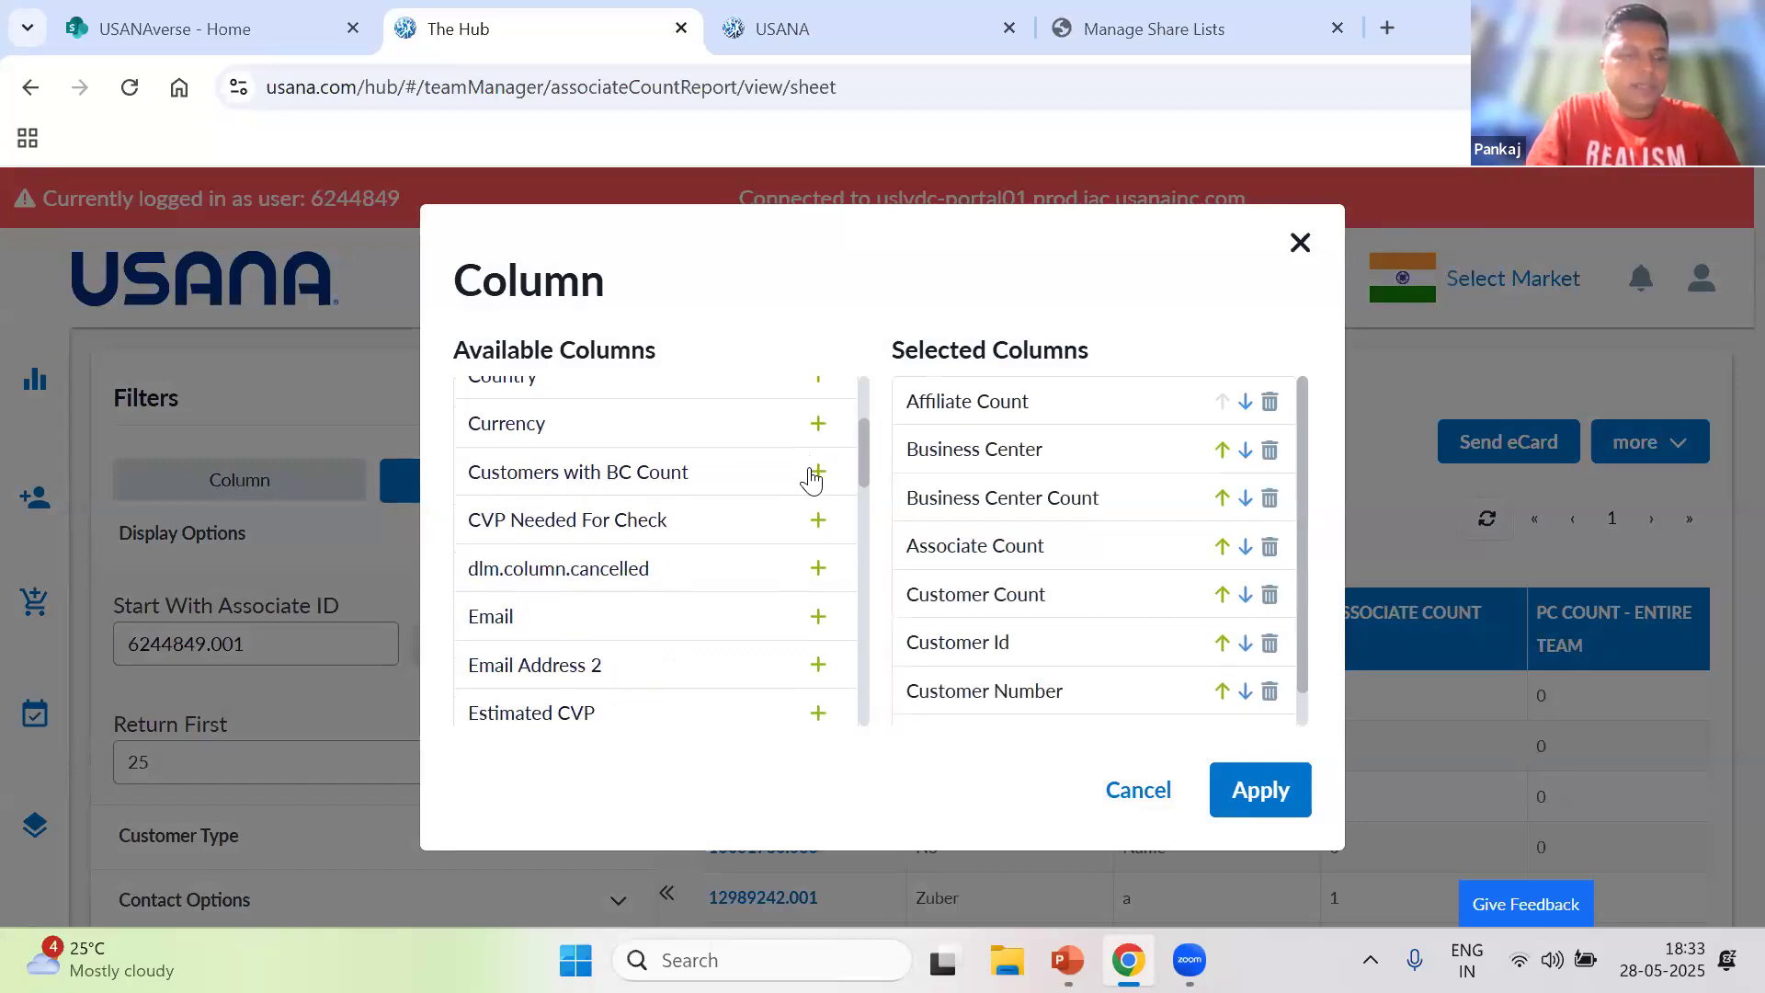
left_click(815, 472)
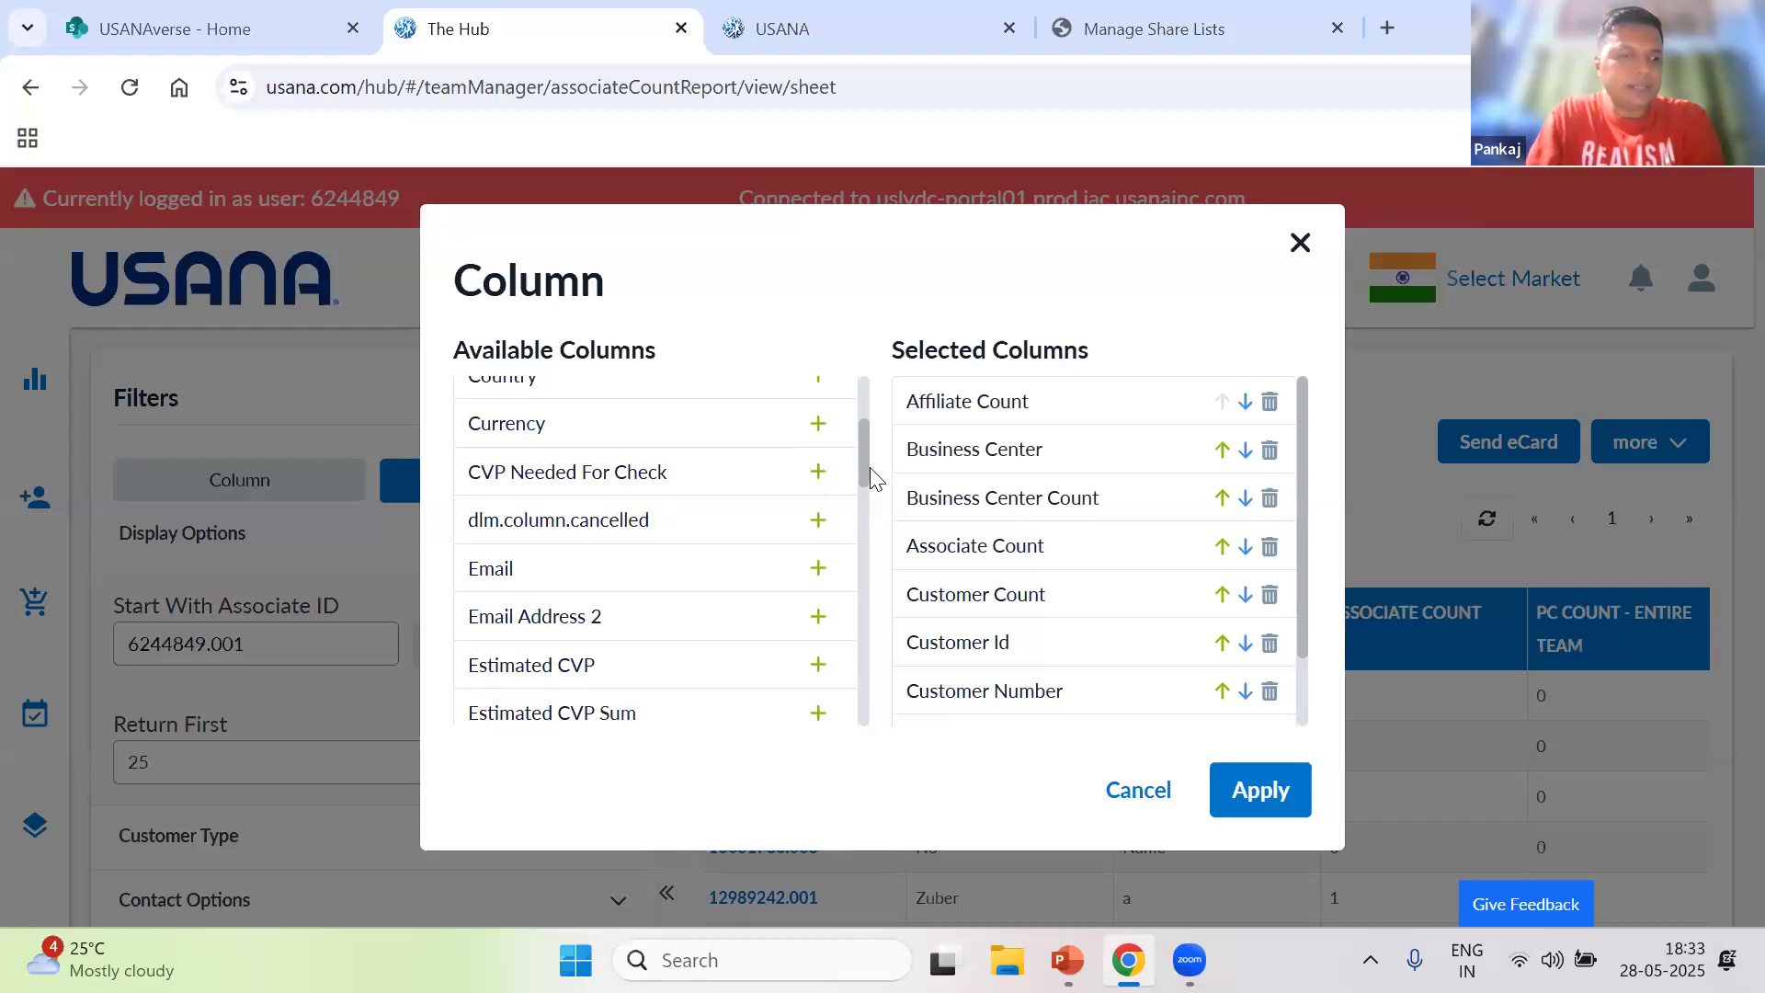
- Add Estimated CVP, Estimated CVP Sum and Full Name to the selected columns
scroll(868, 471, "down", 1)
scroll(868, 475, "down", 2)
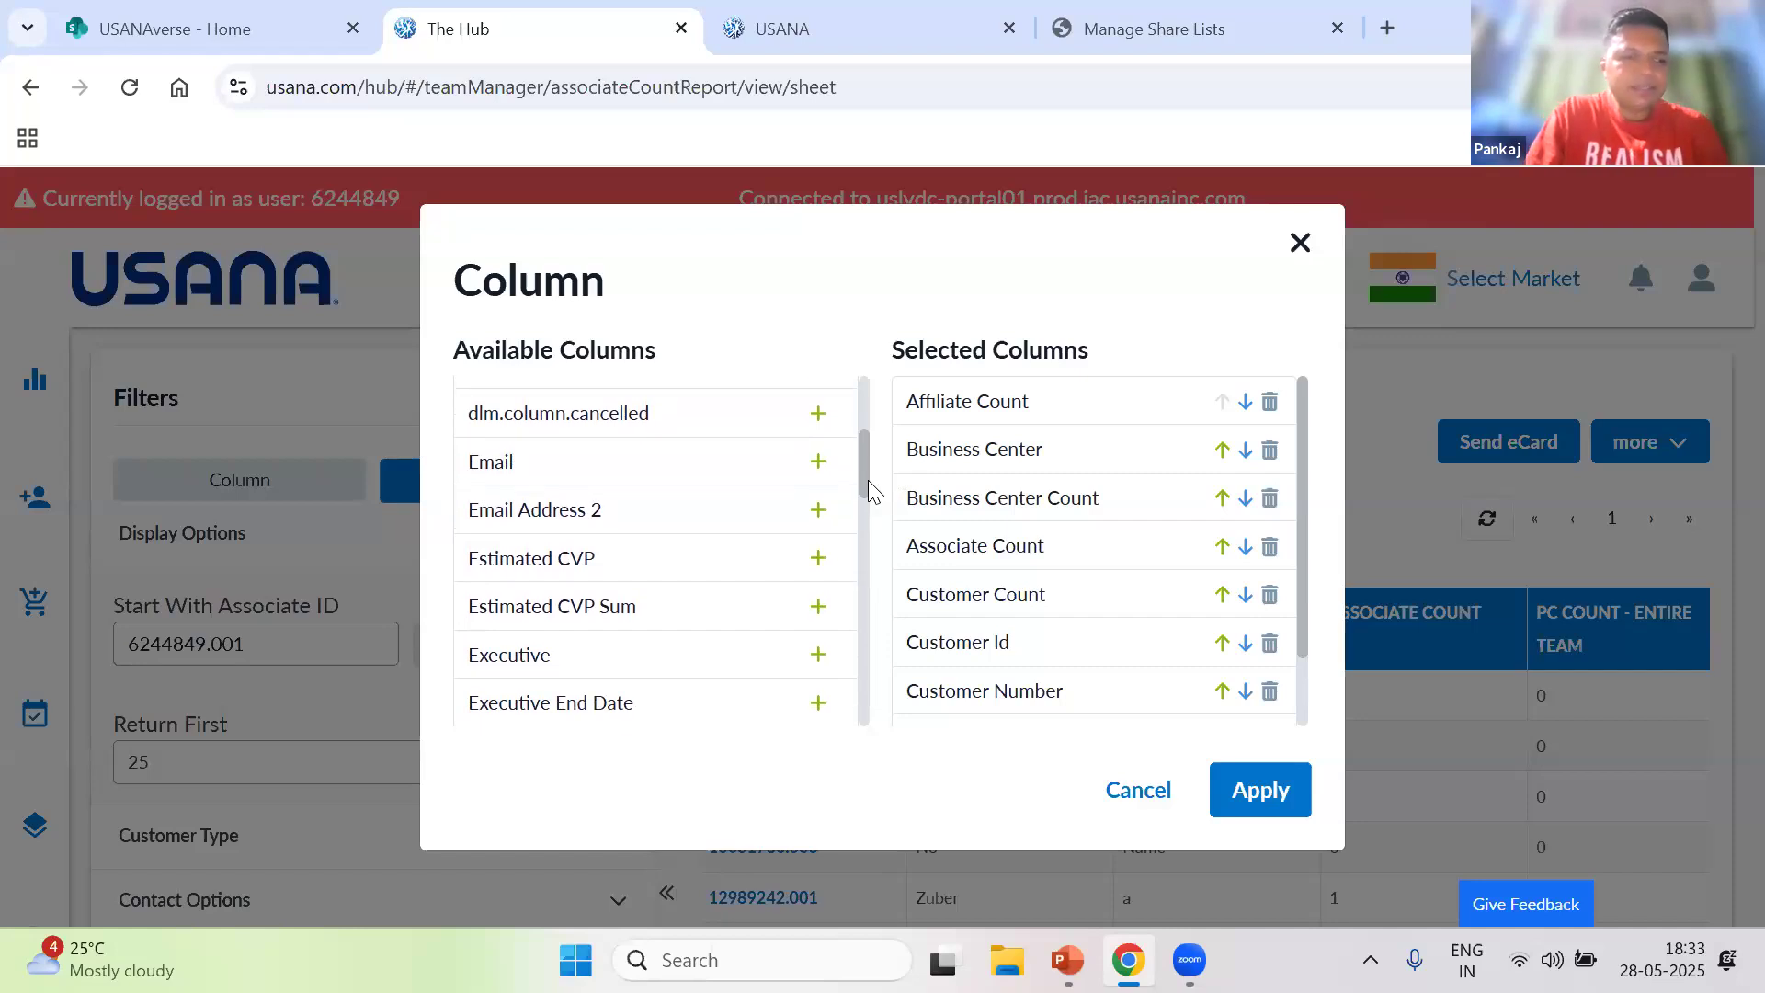
left_click(817, 563)
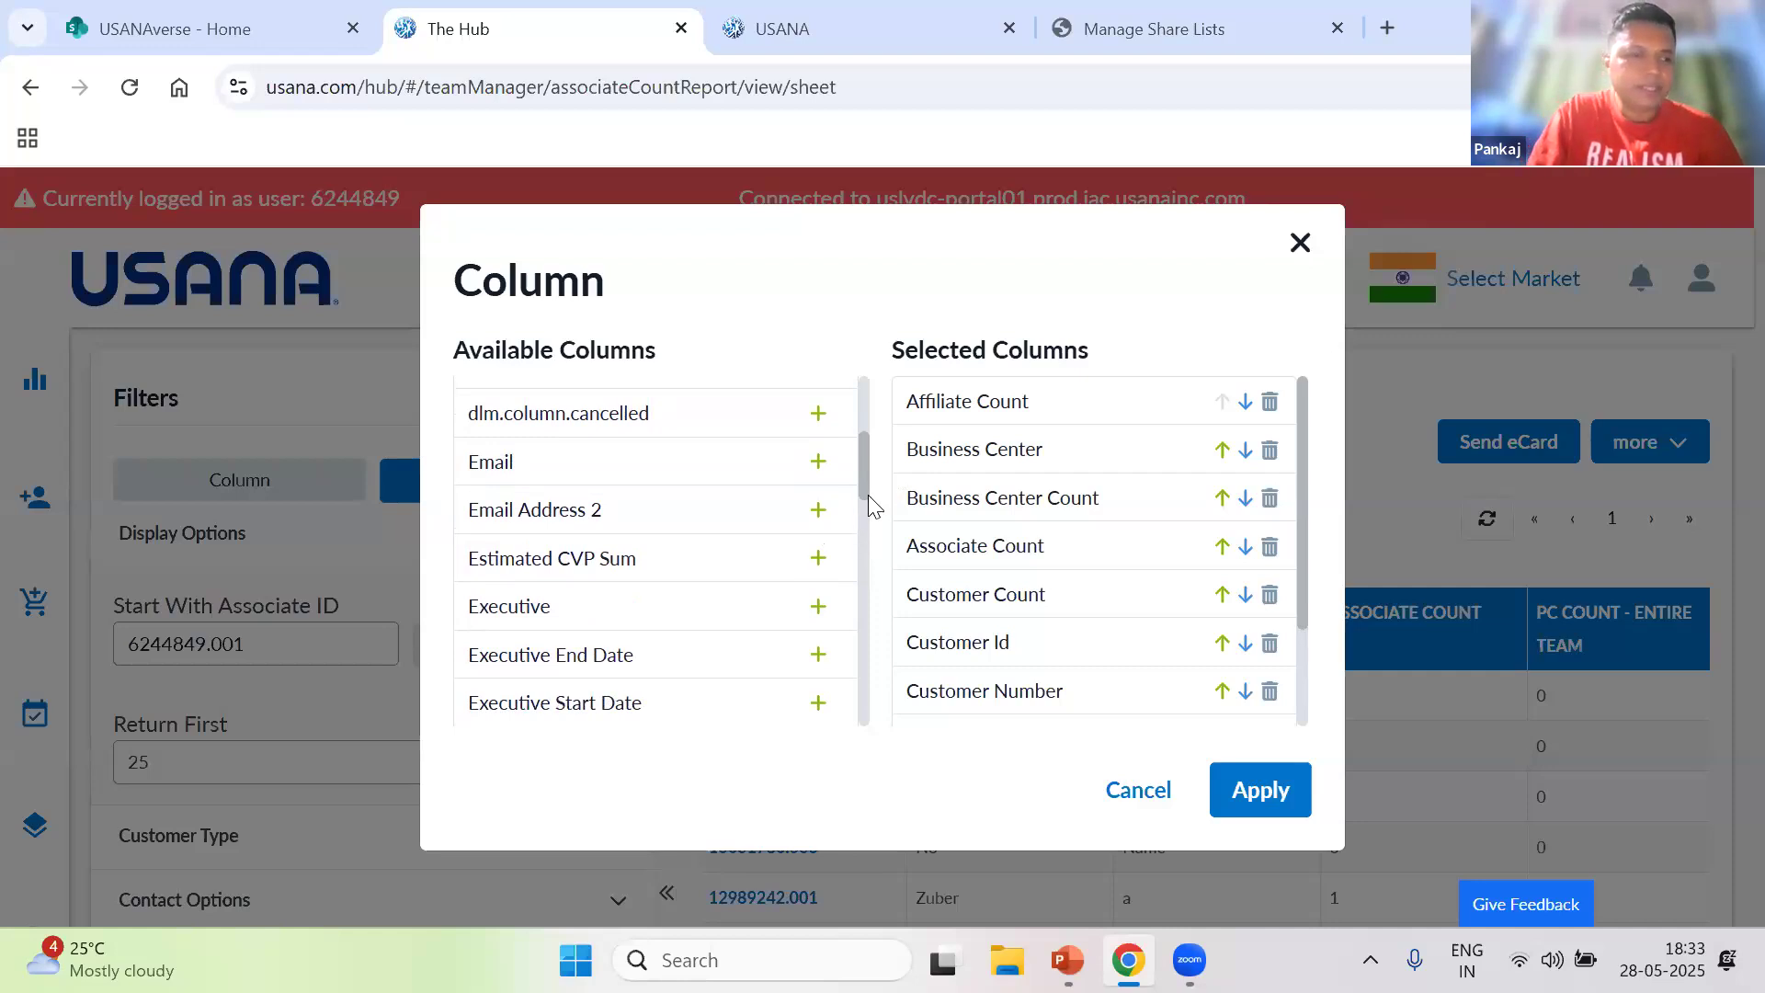
scroll(868, 501, "down", 3)
scroll(868, 510, "up", 1)
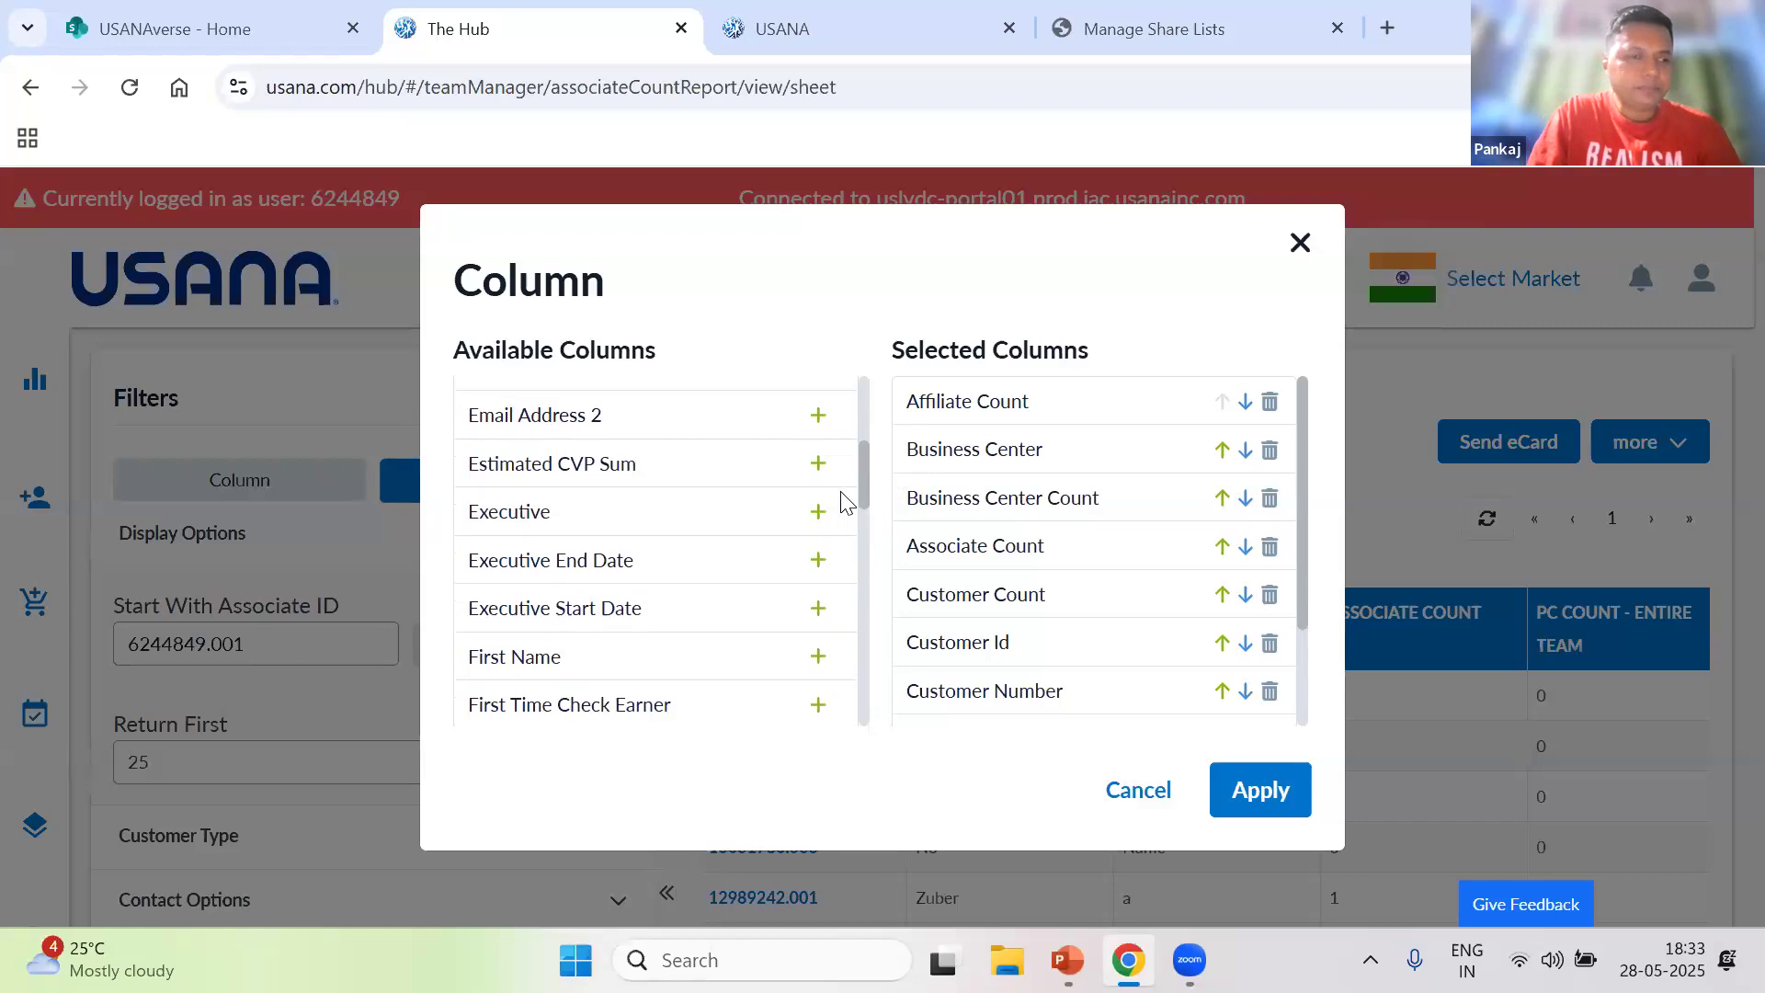
left_click(817, 471)
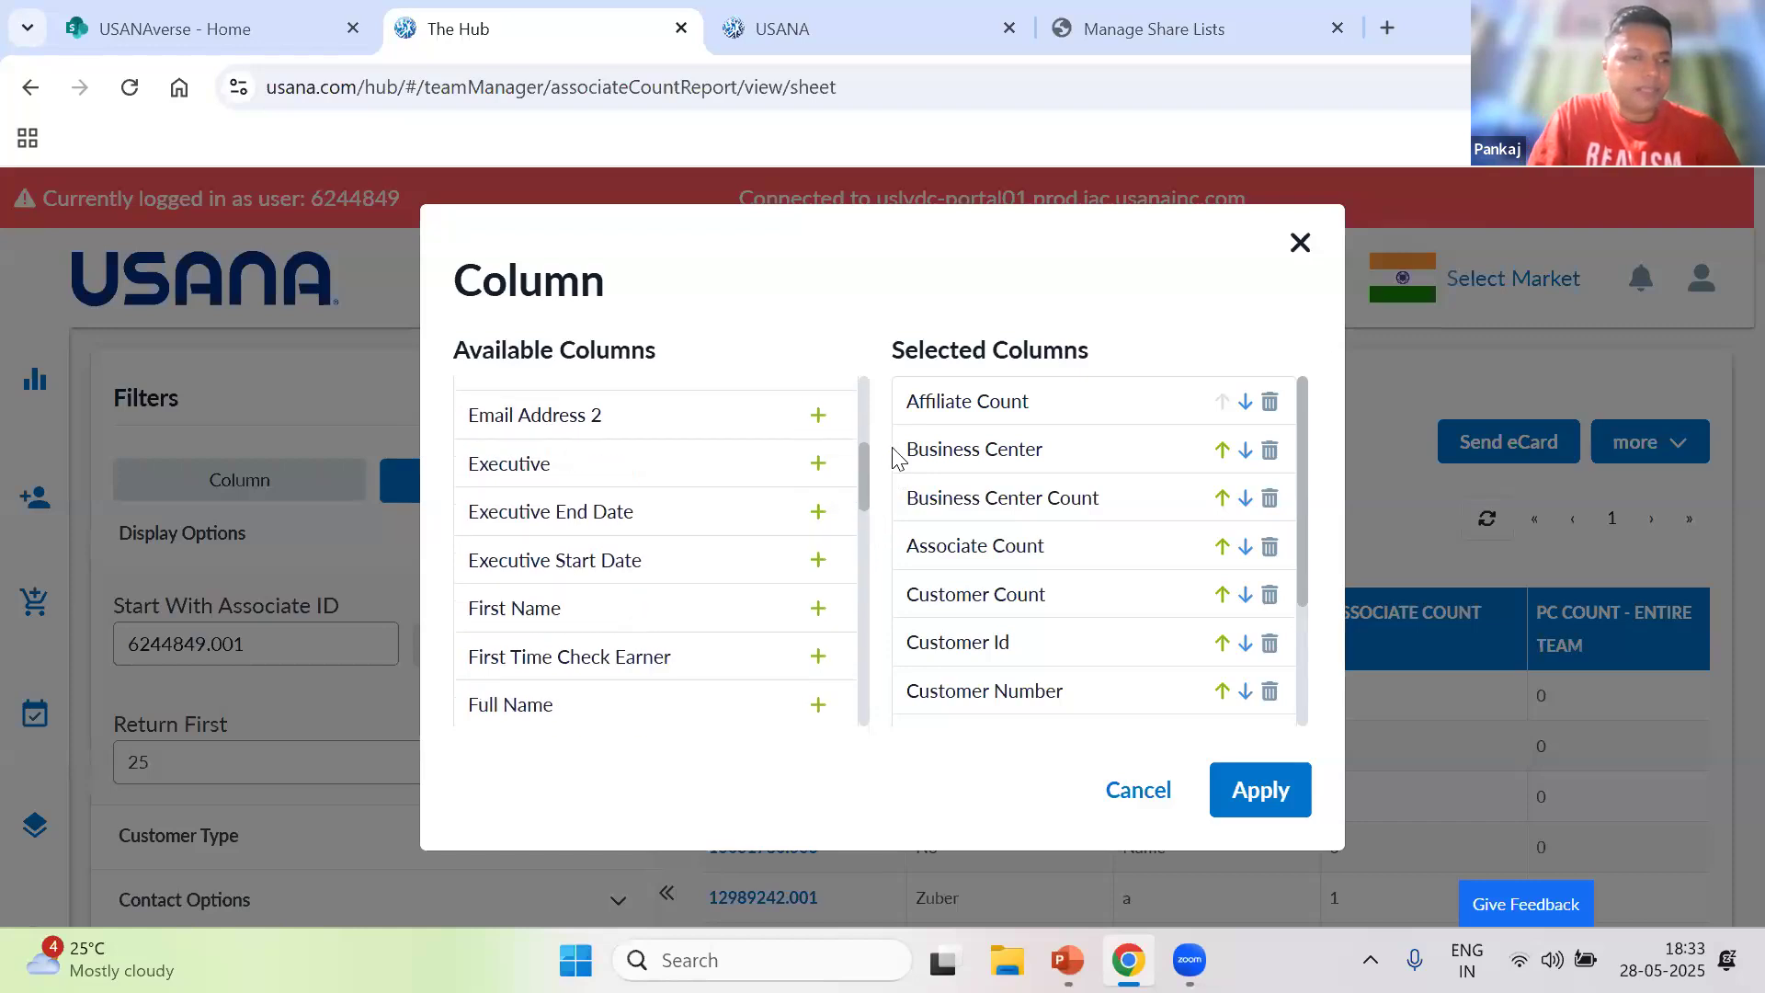
left_click_drag(861, 462, 864, 469)
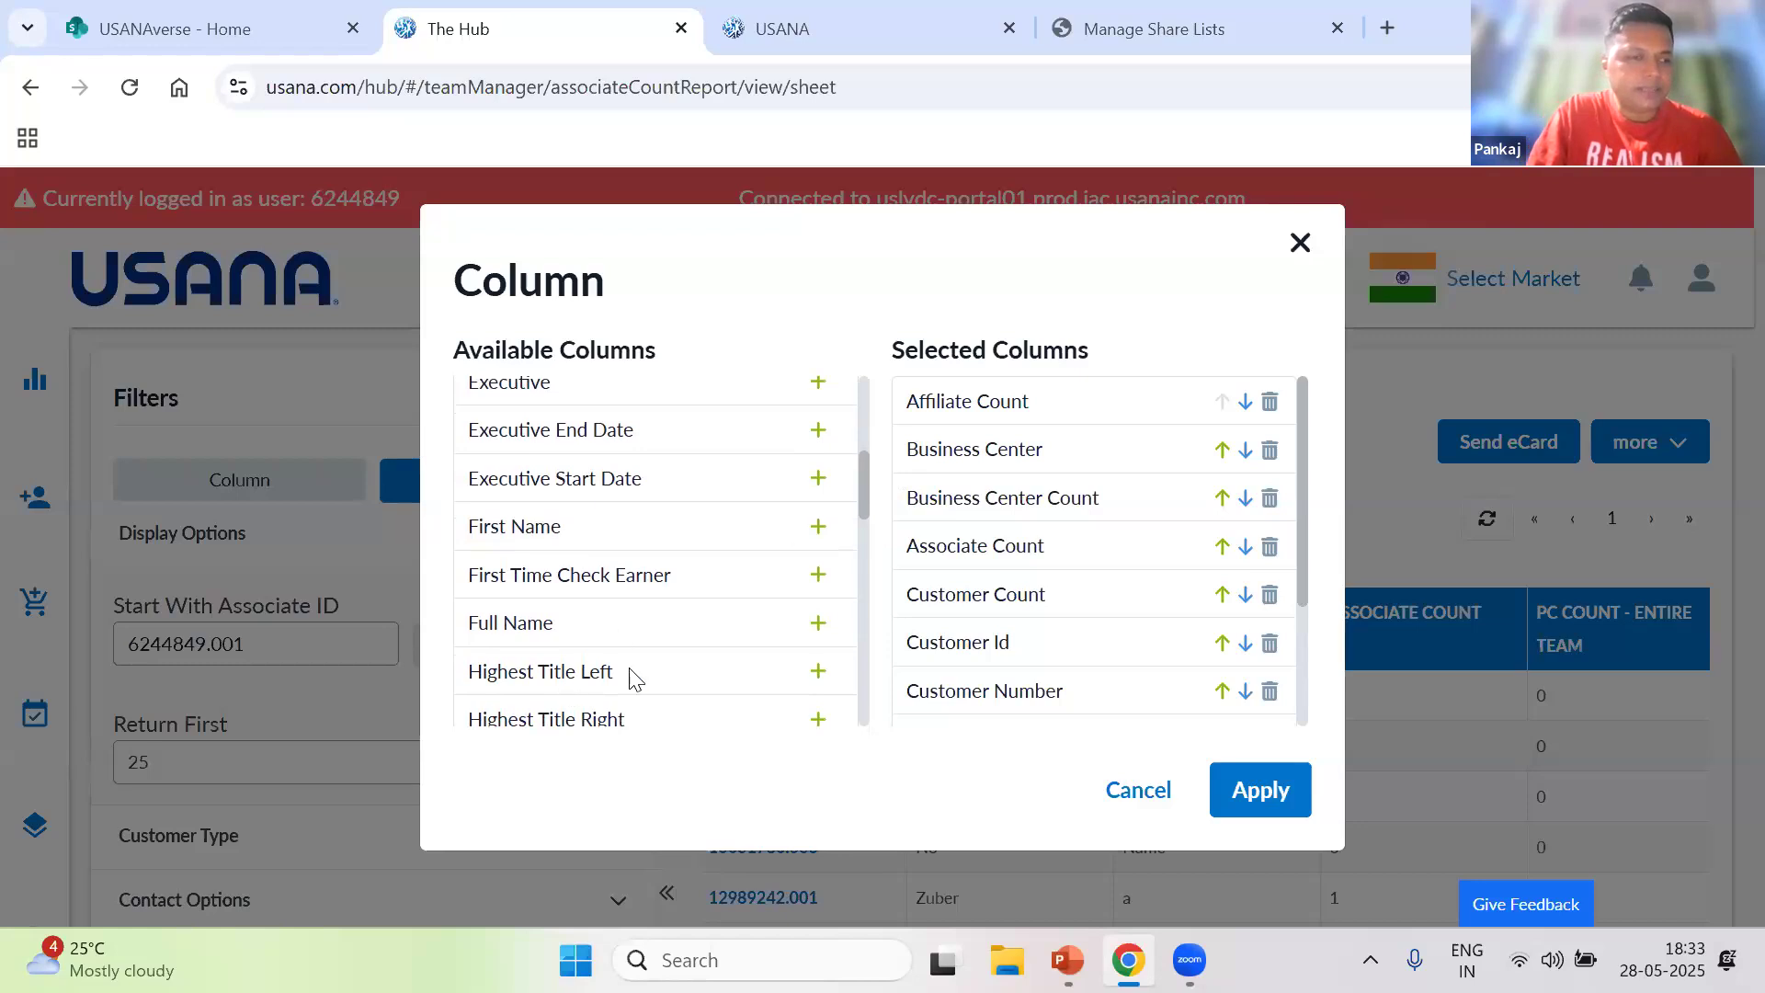
left_click(818, 624)
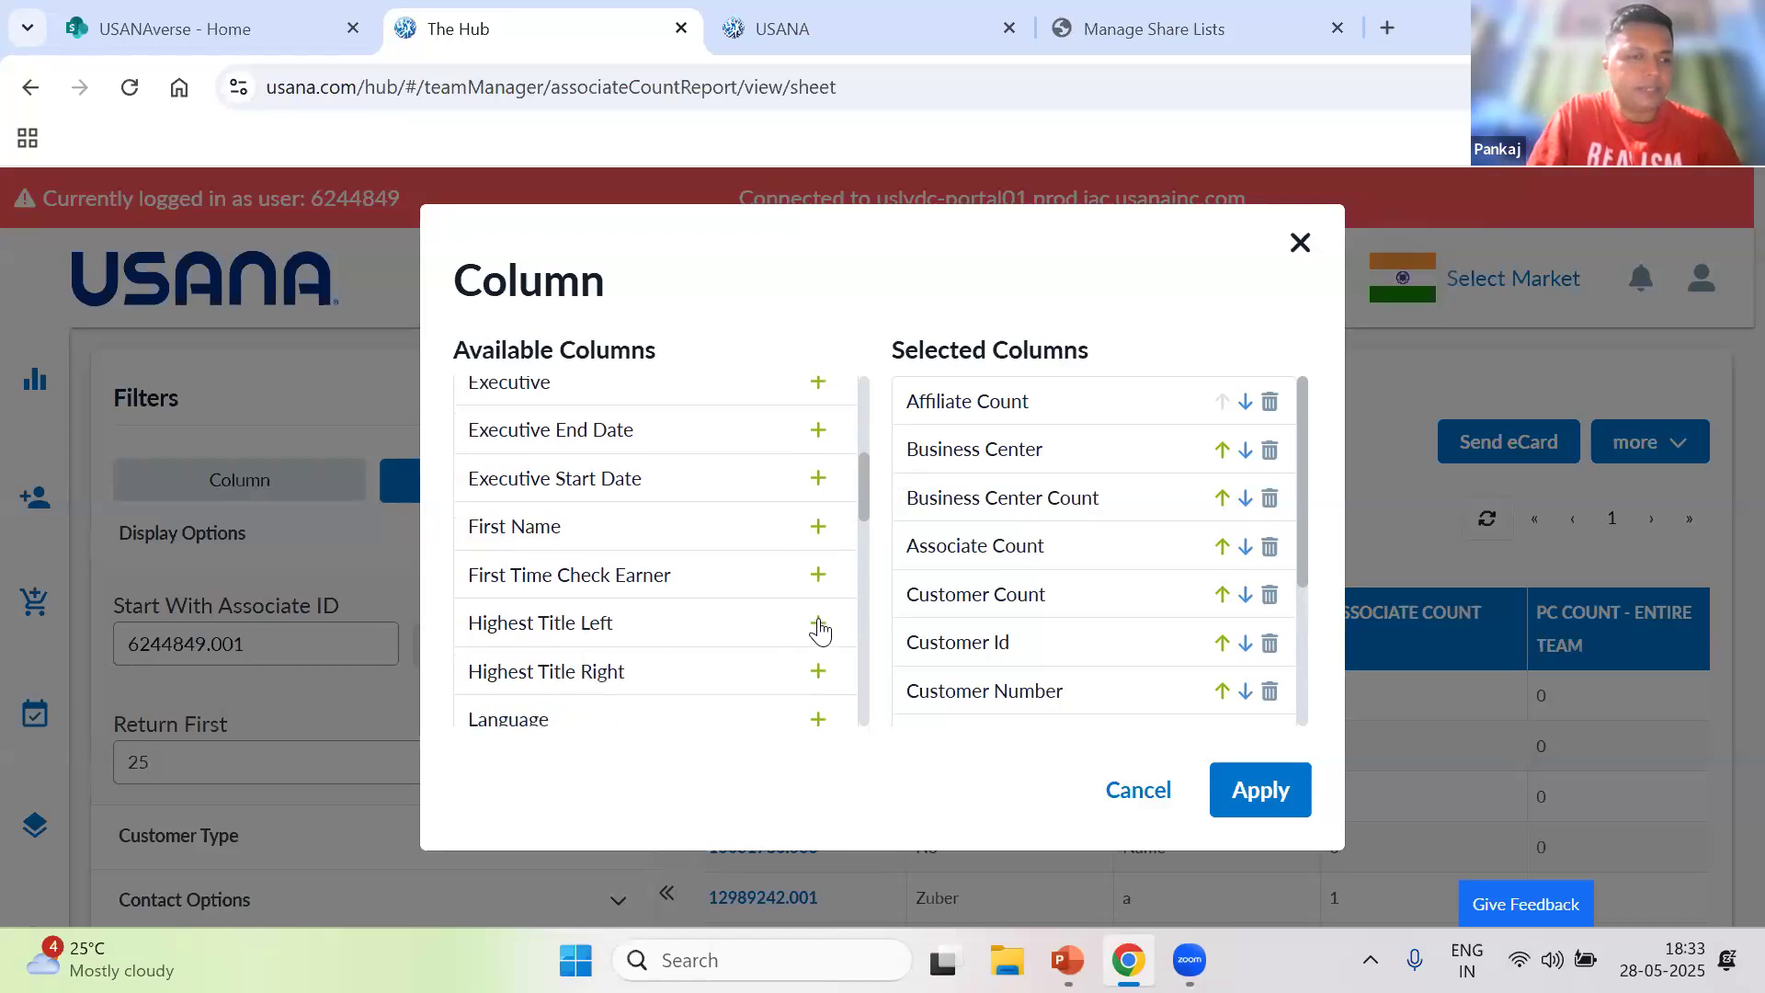
left_click_drag(864, 465, 864, 500)
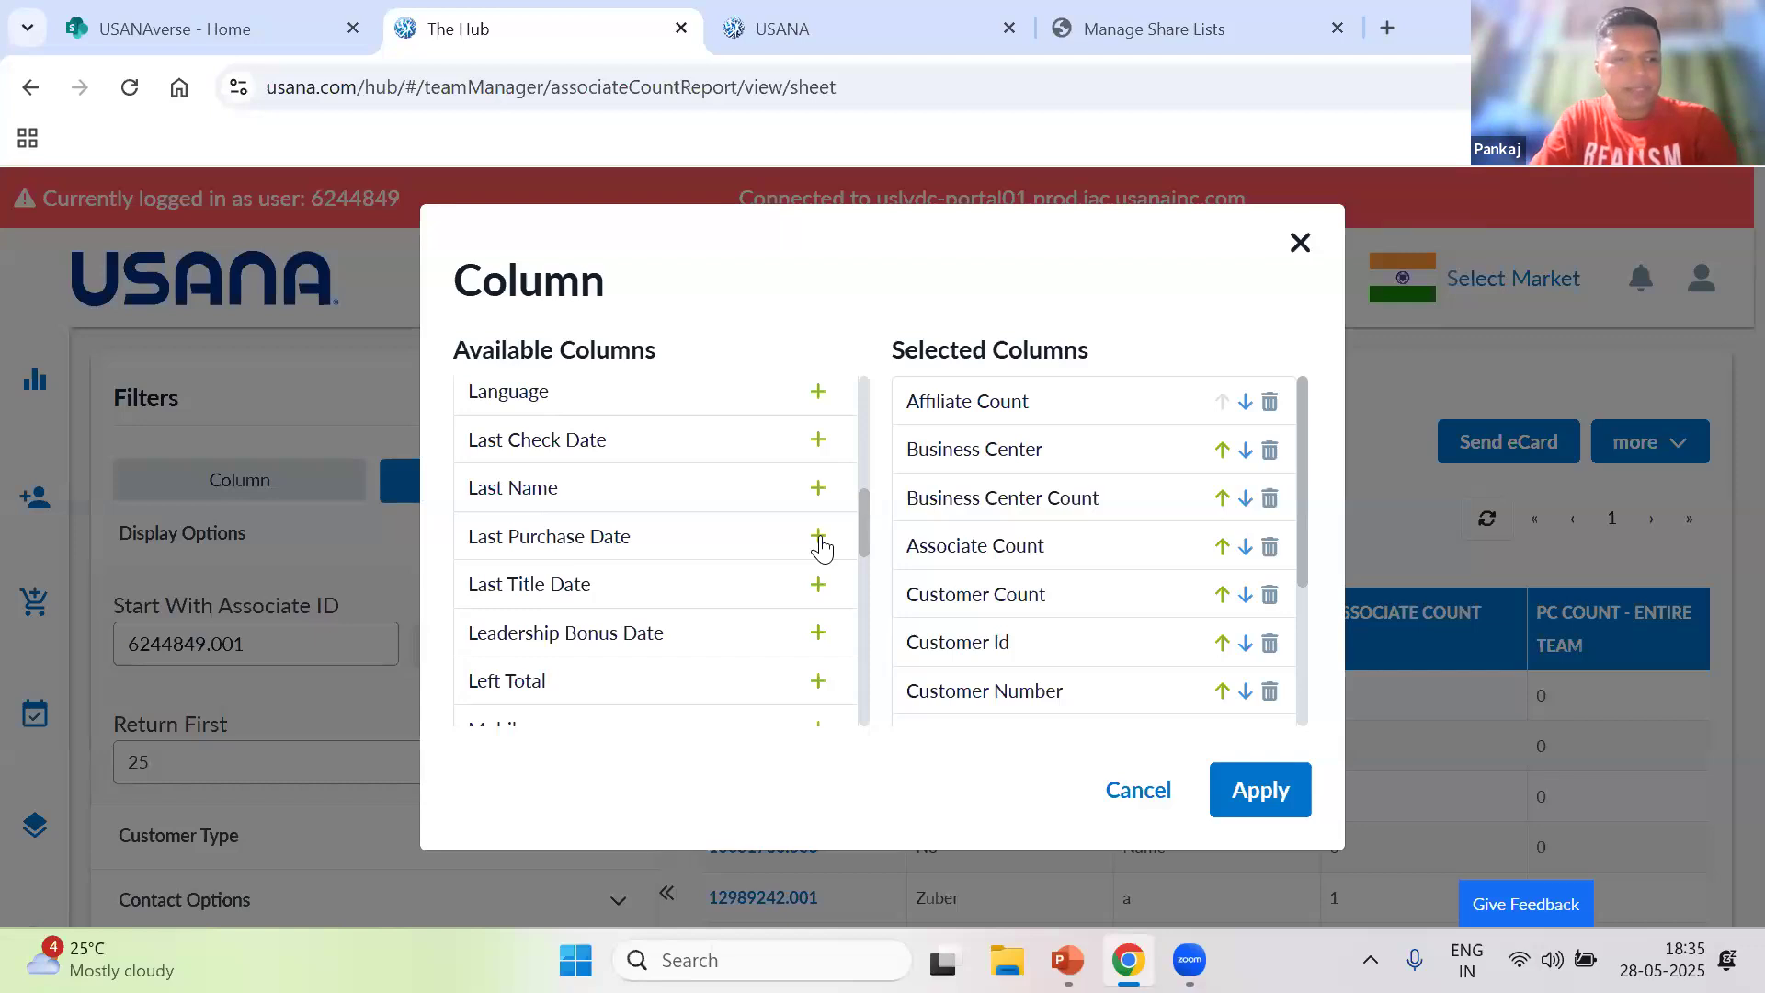
- Add Last Purchase Date, MTD Sponsored, Original Sponsor and both PC Count columns
left_click(818, 538)
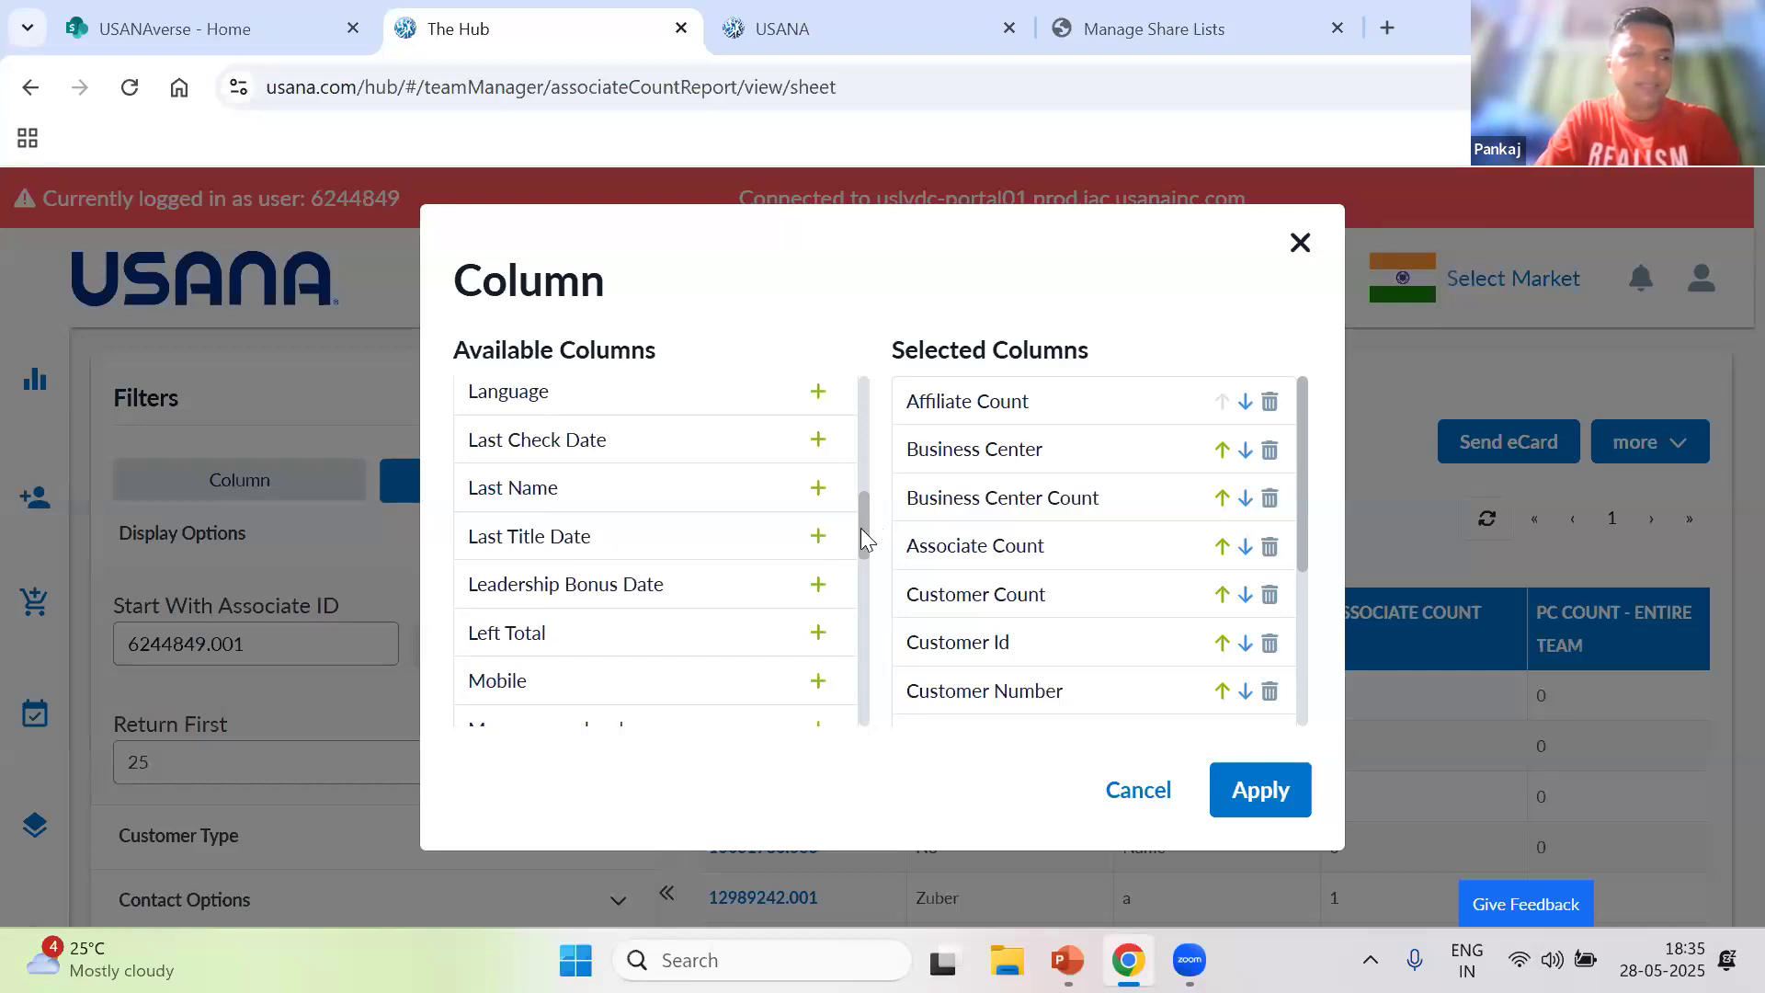
left_click_drag(862, 534, 862, 554)
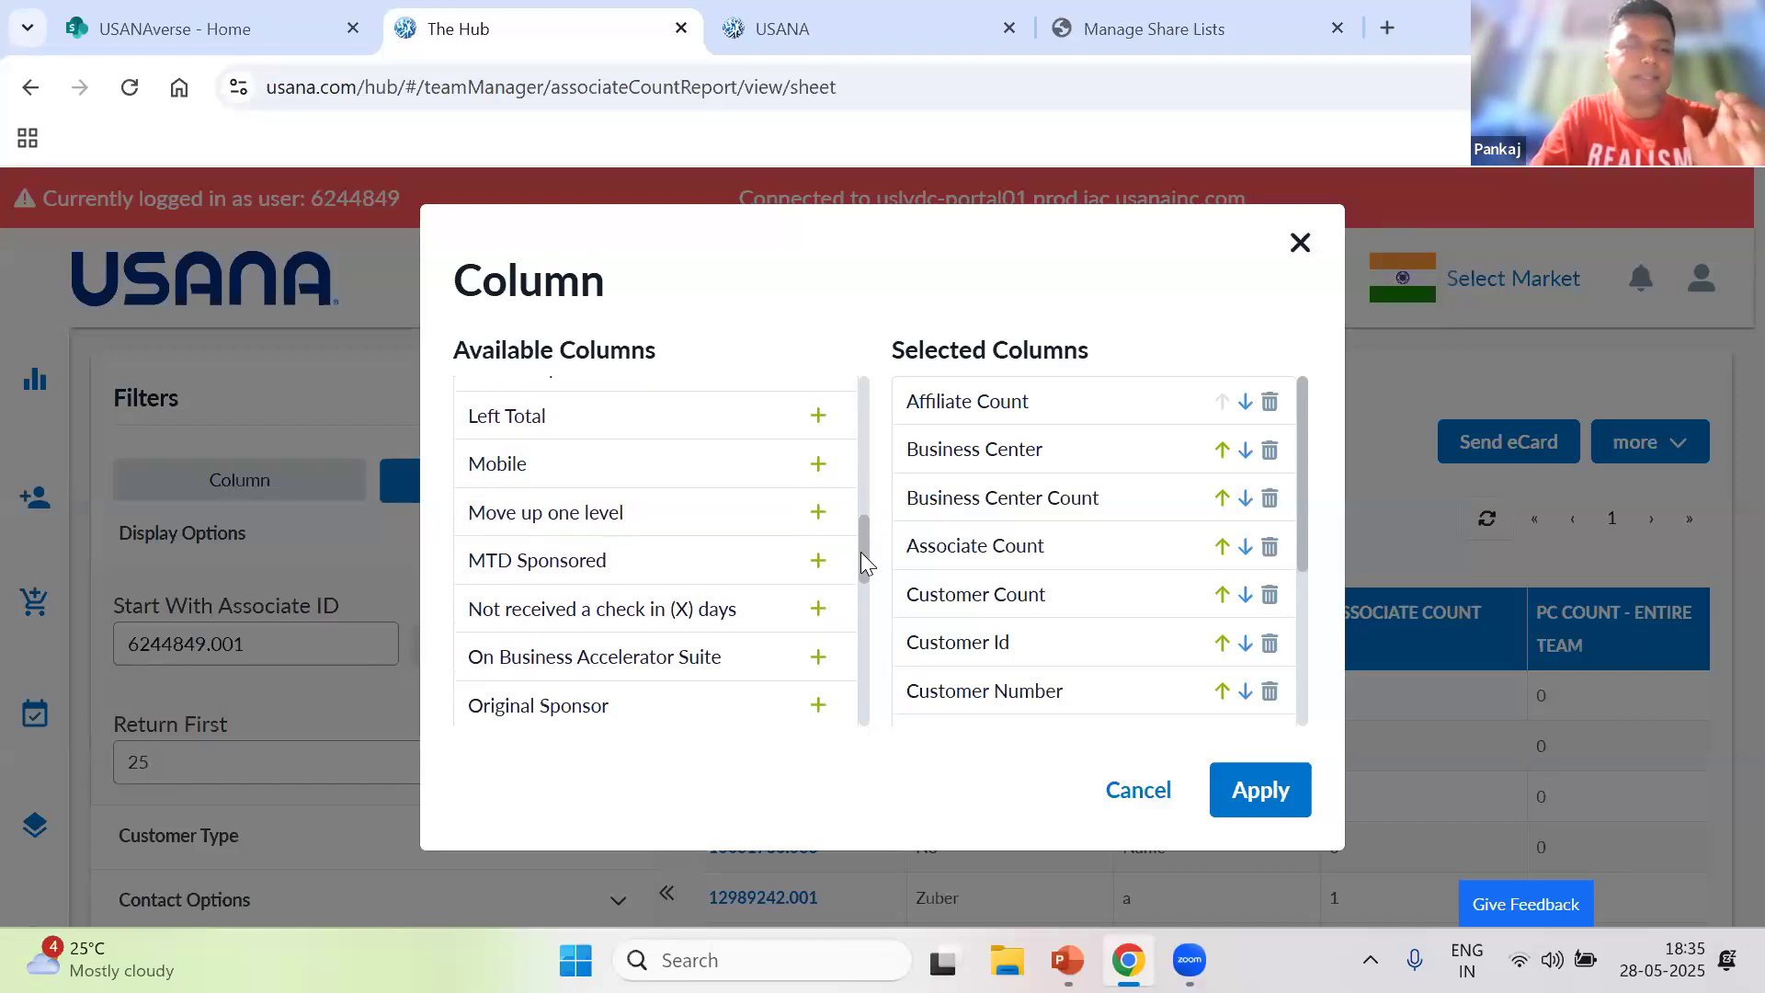
left_click(813, 562)
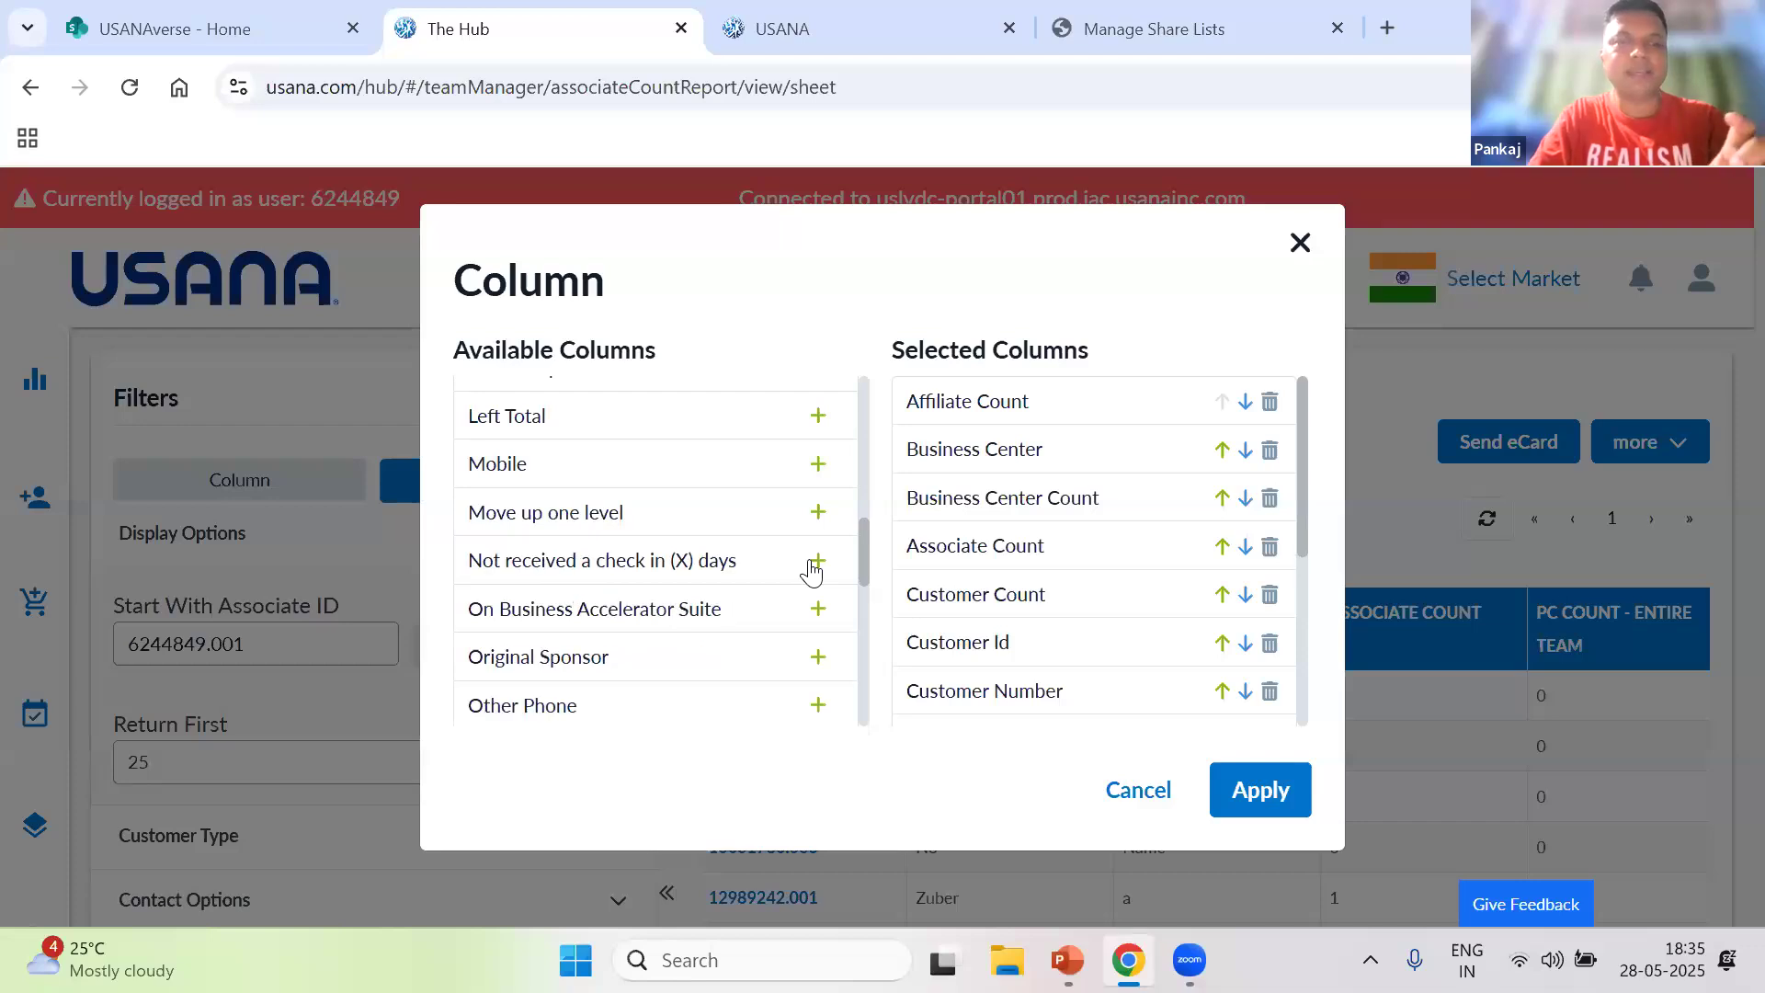
left_click(817, 658)
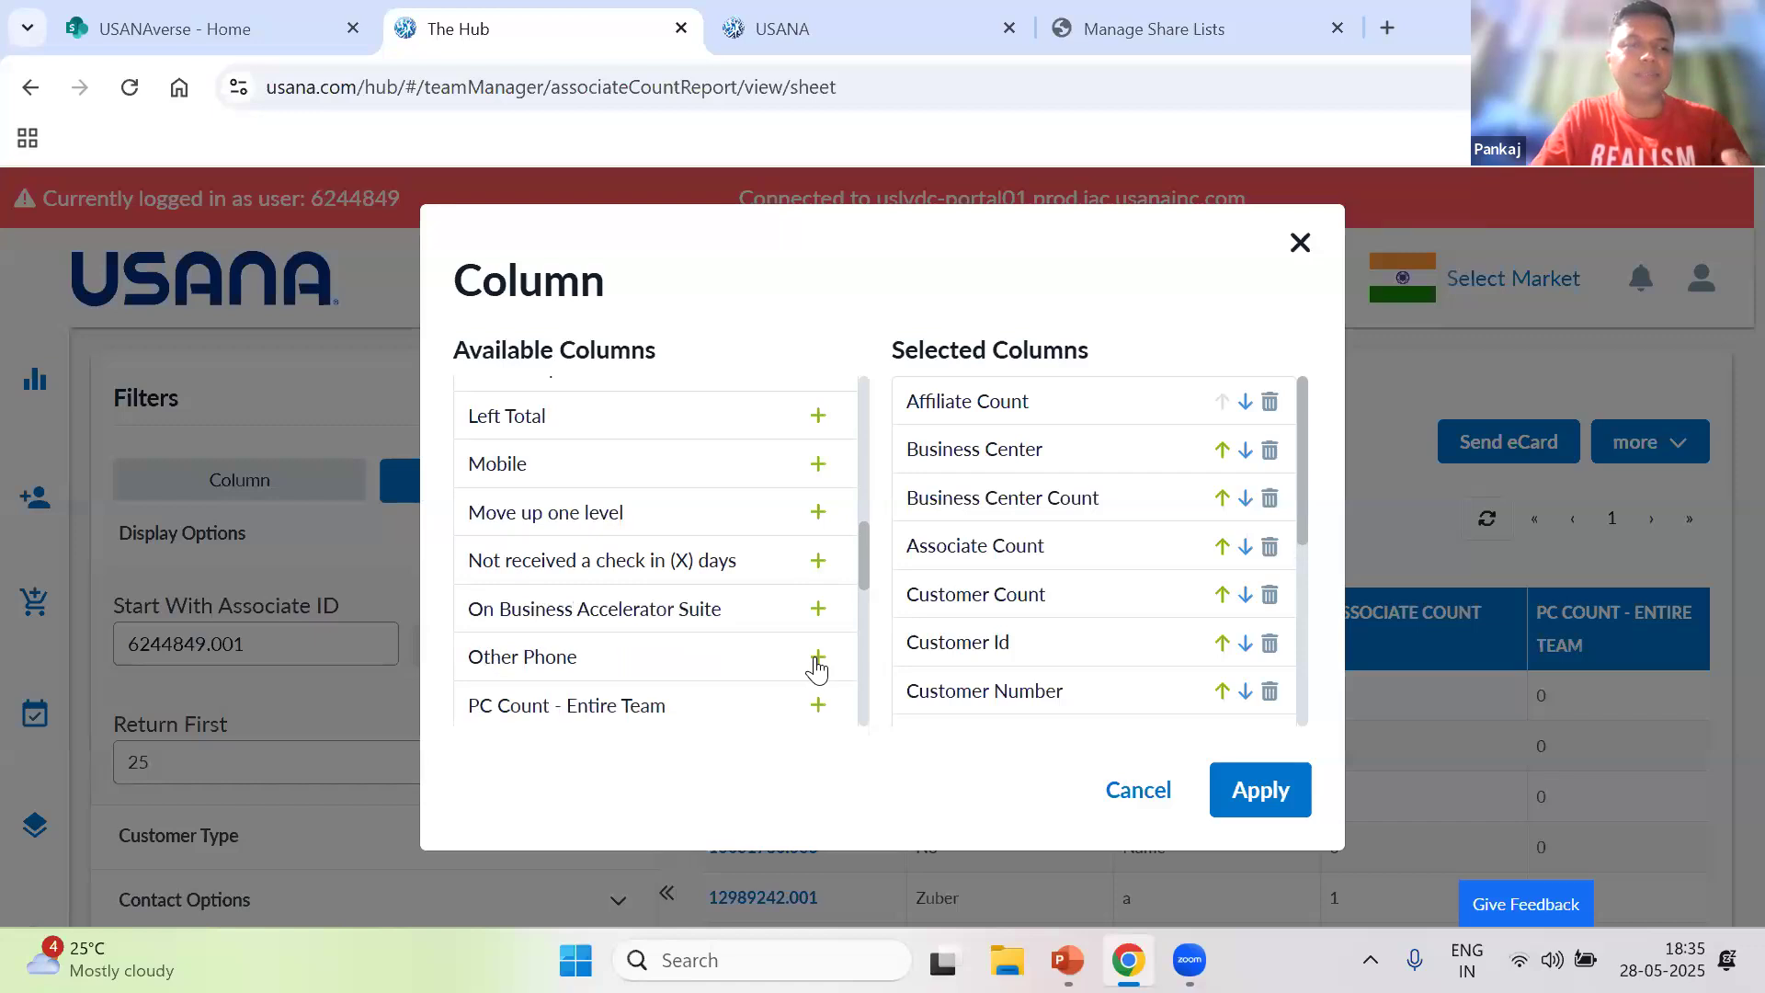
left_click_drag(866, 574, 866, 606)
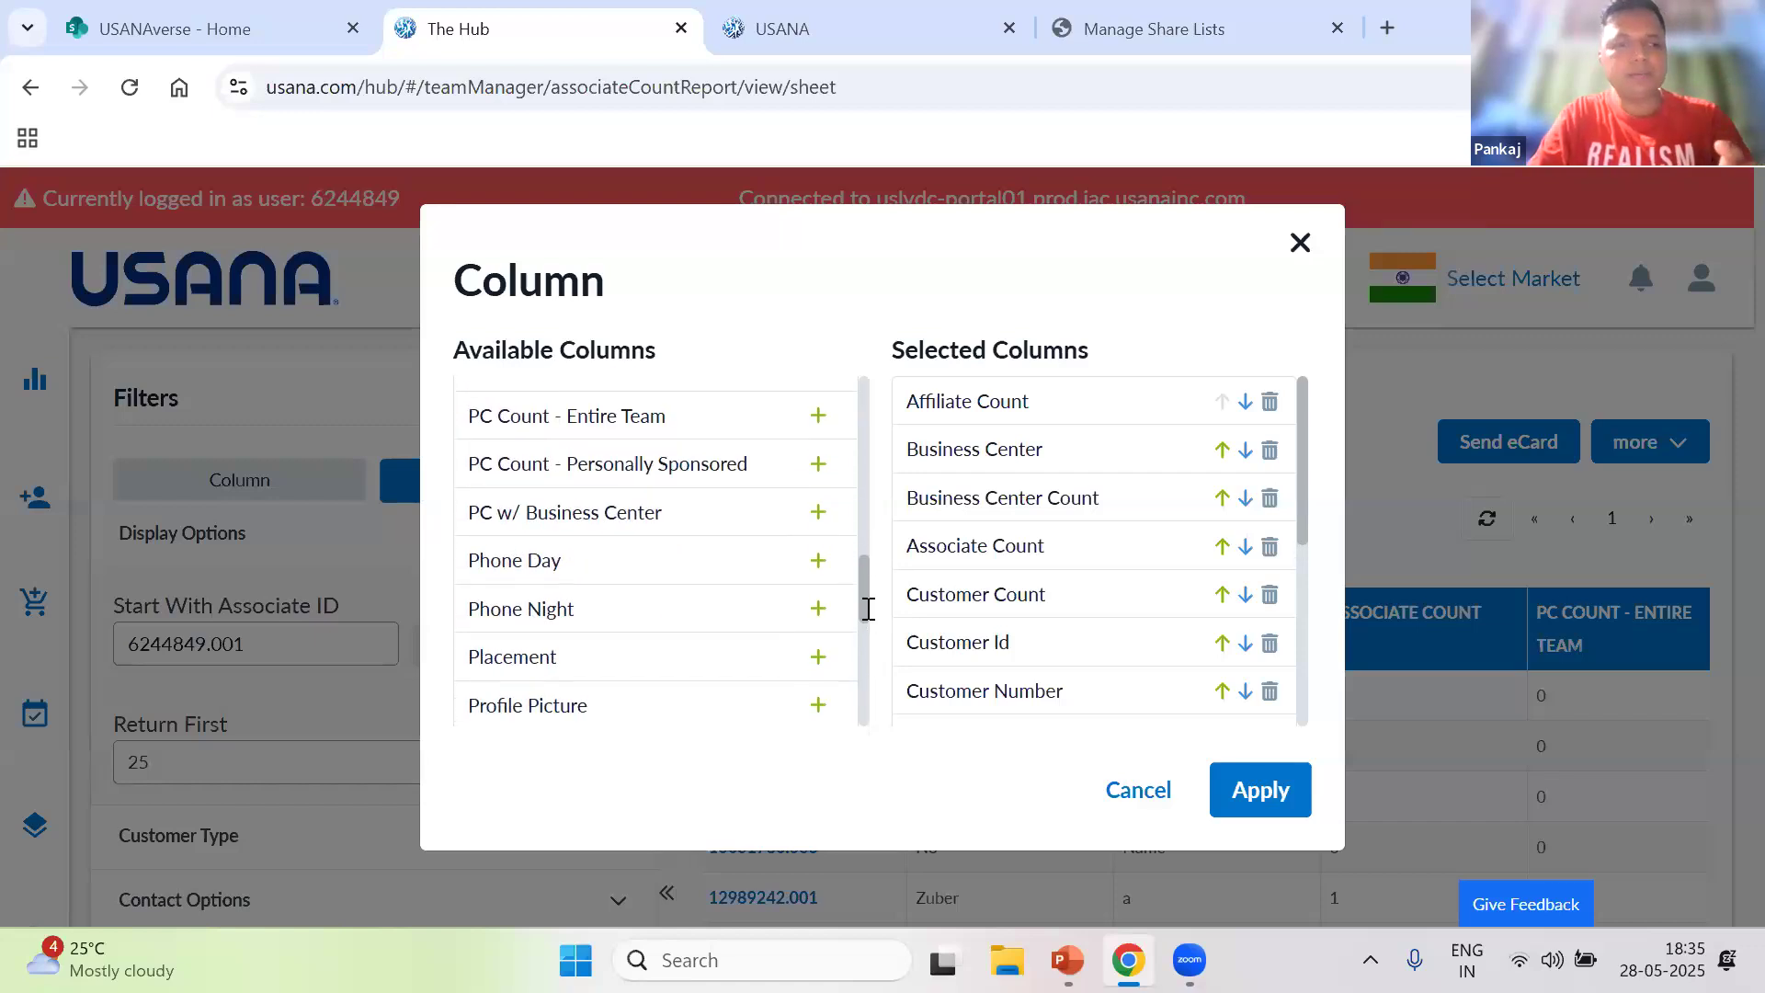
left_click(815, 418)
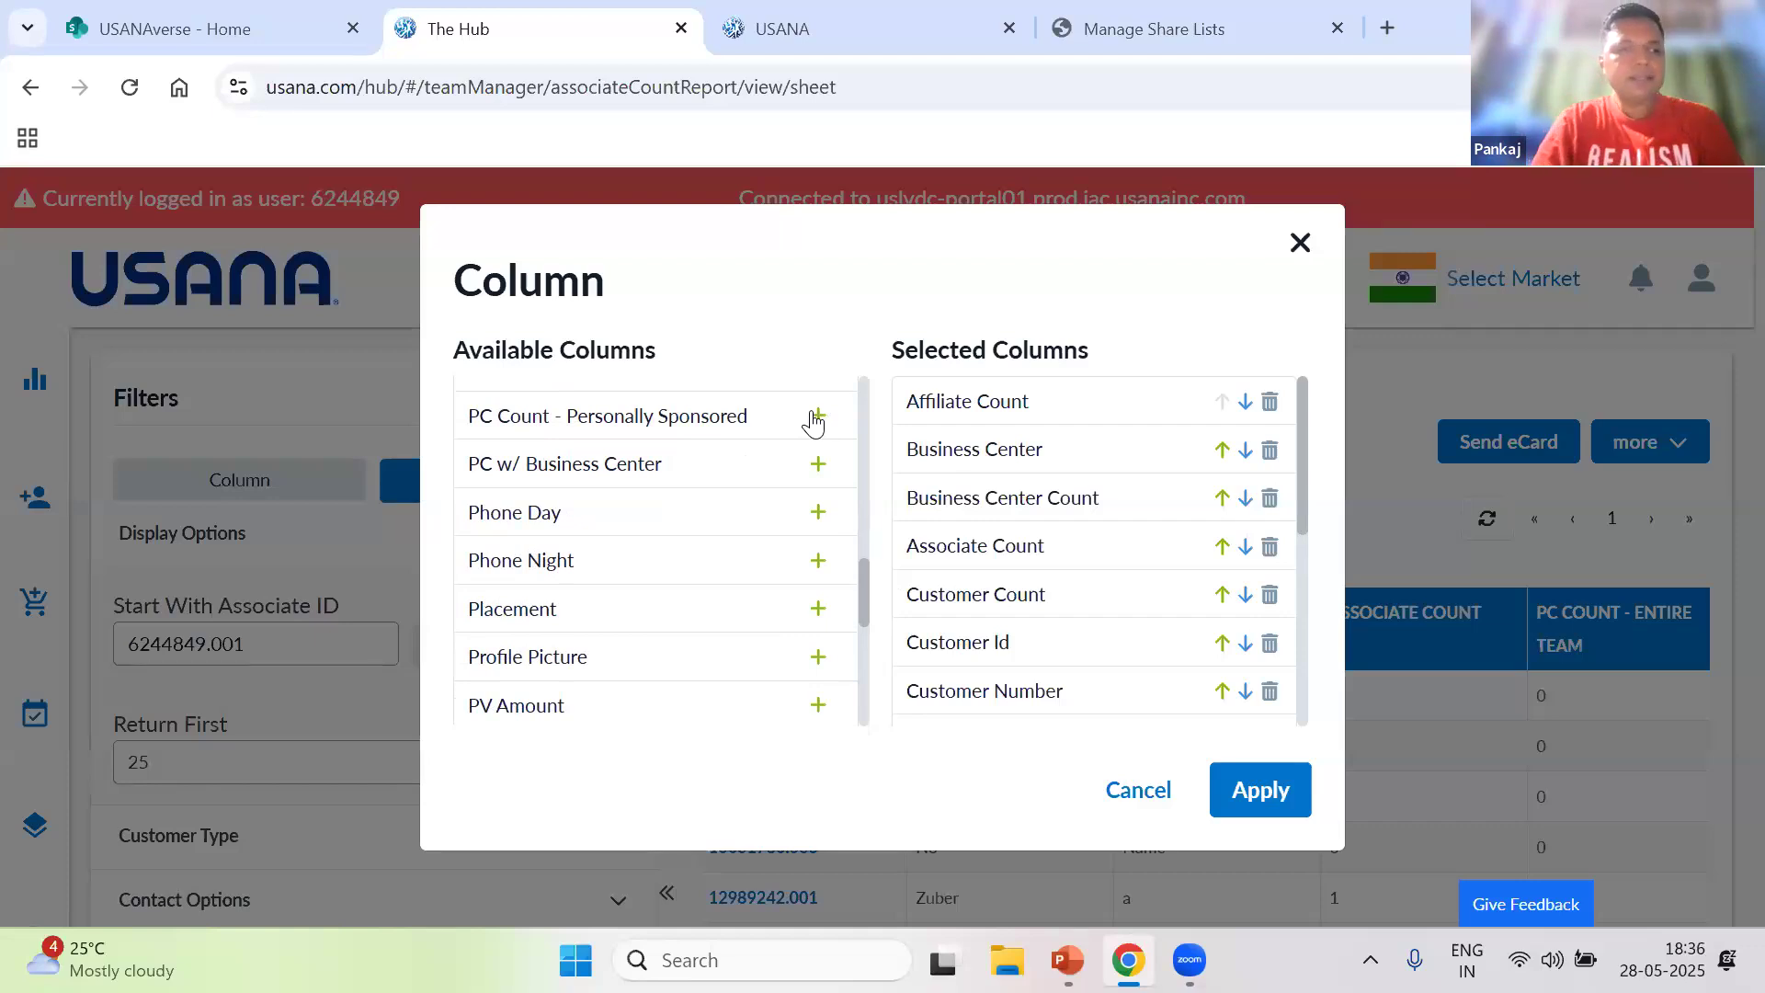
left_click(815, 418)
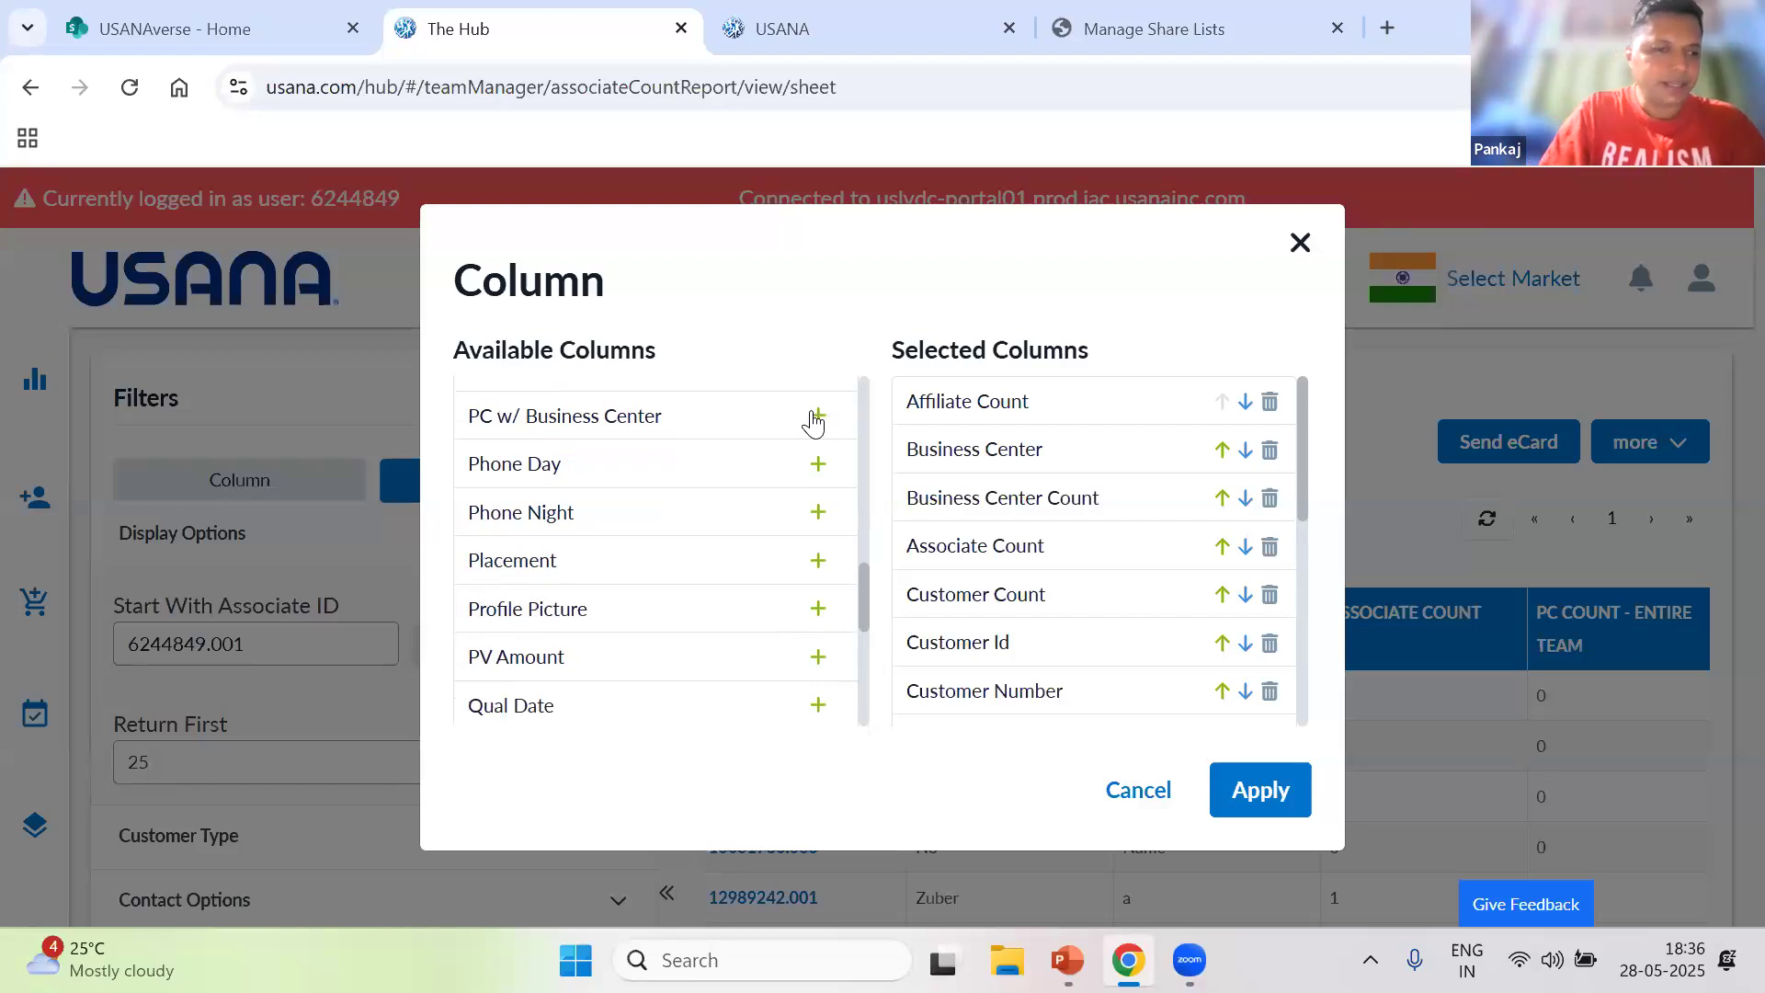
- Add Phone Day, PV Amount, Qual Date, Sponsor Customer Id and WTD Sponsored
left_click(815, 466)
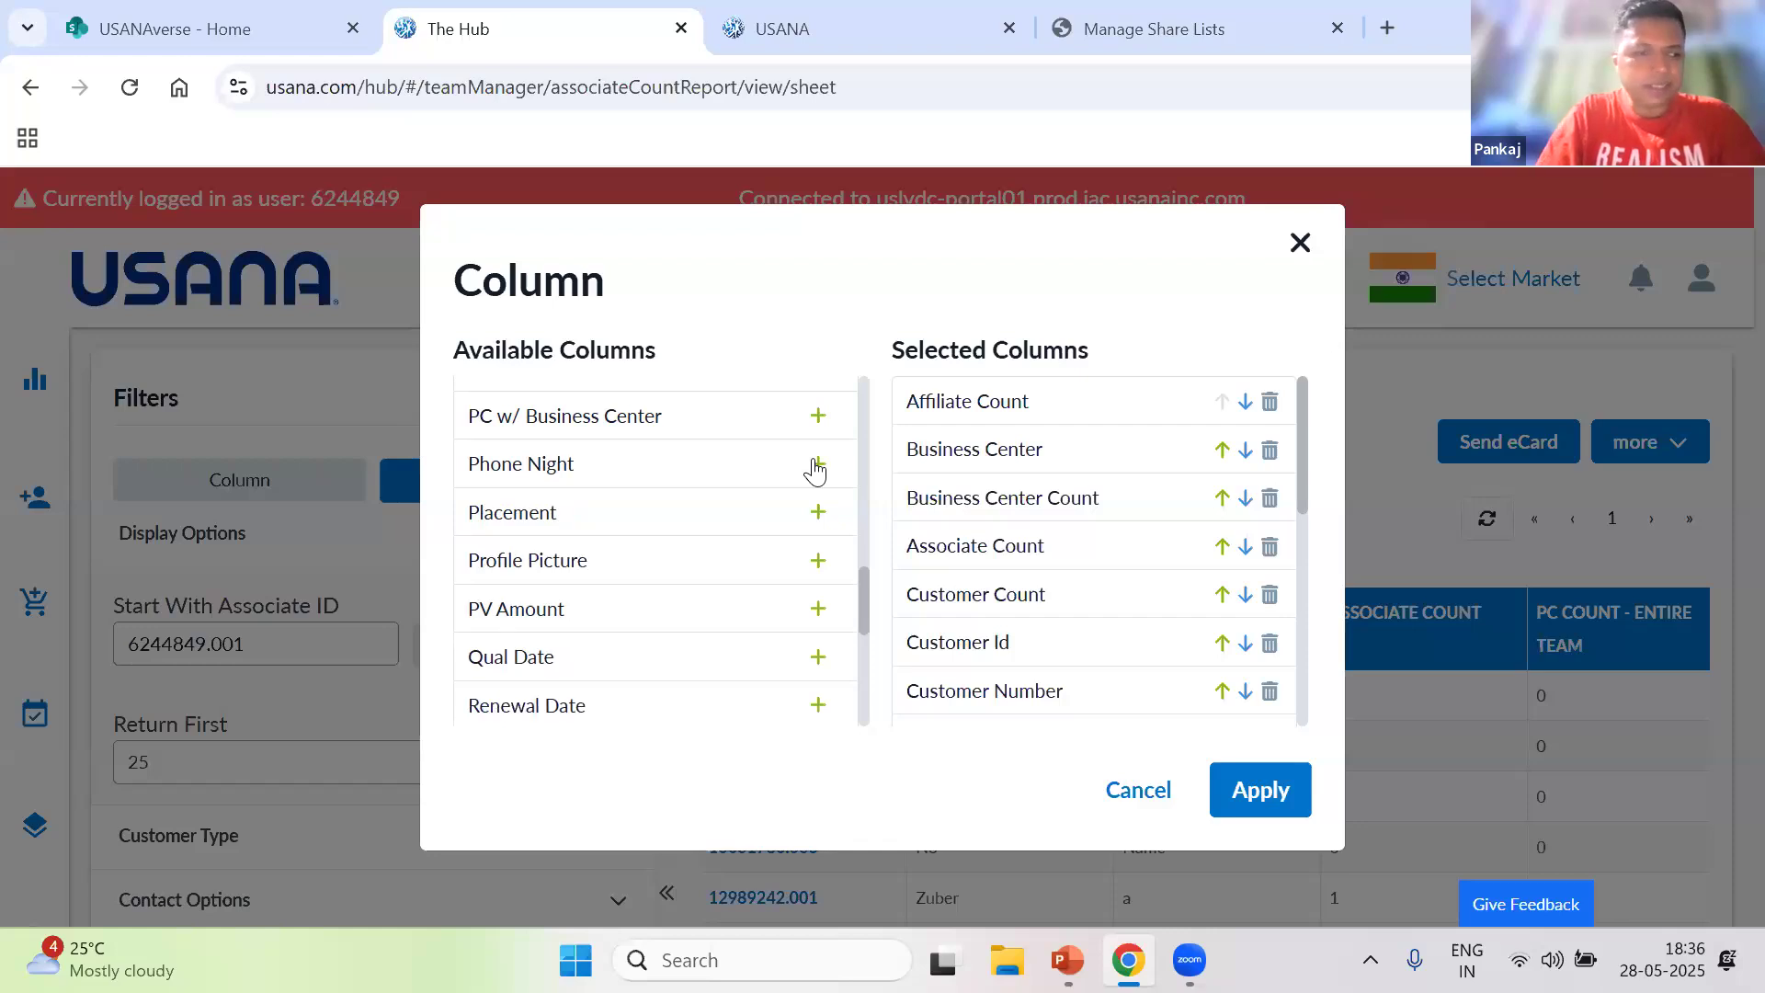
left_click(815, 612)
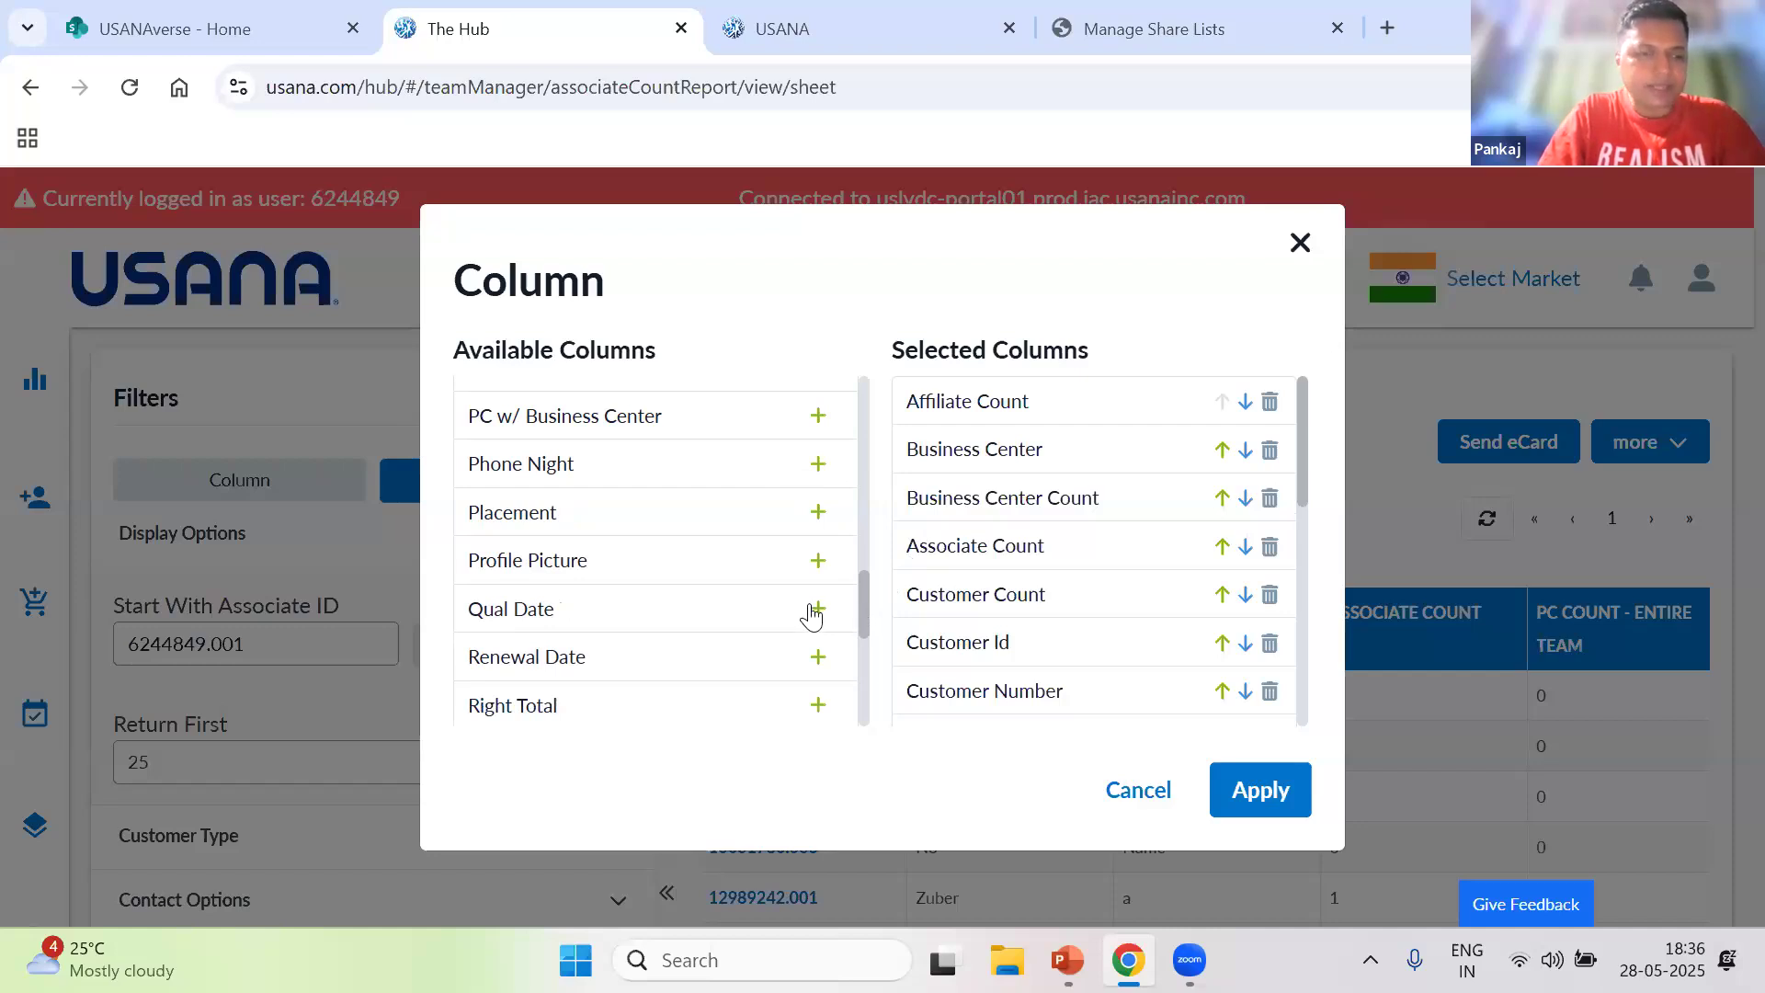
left_click(814, 612)
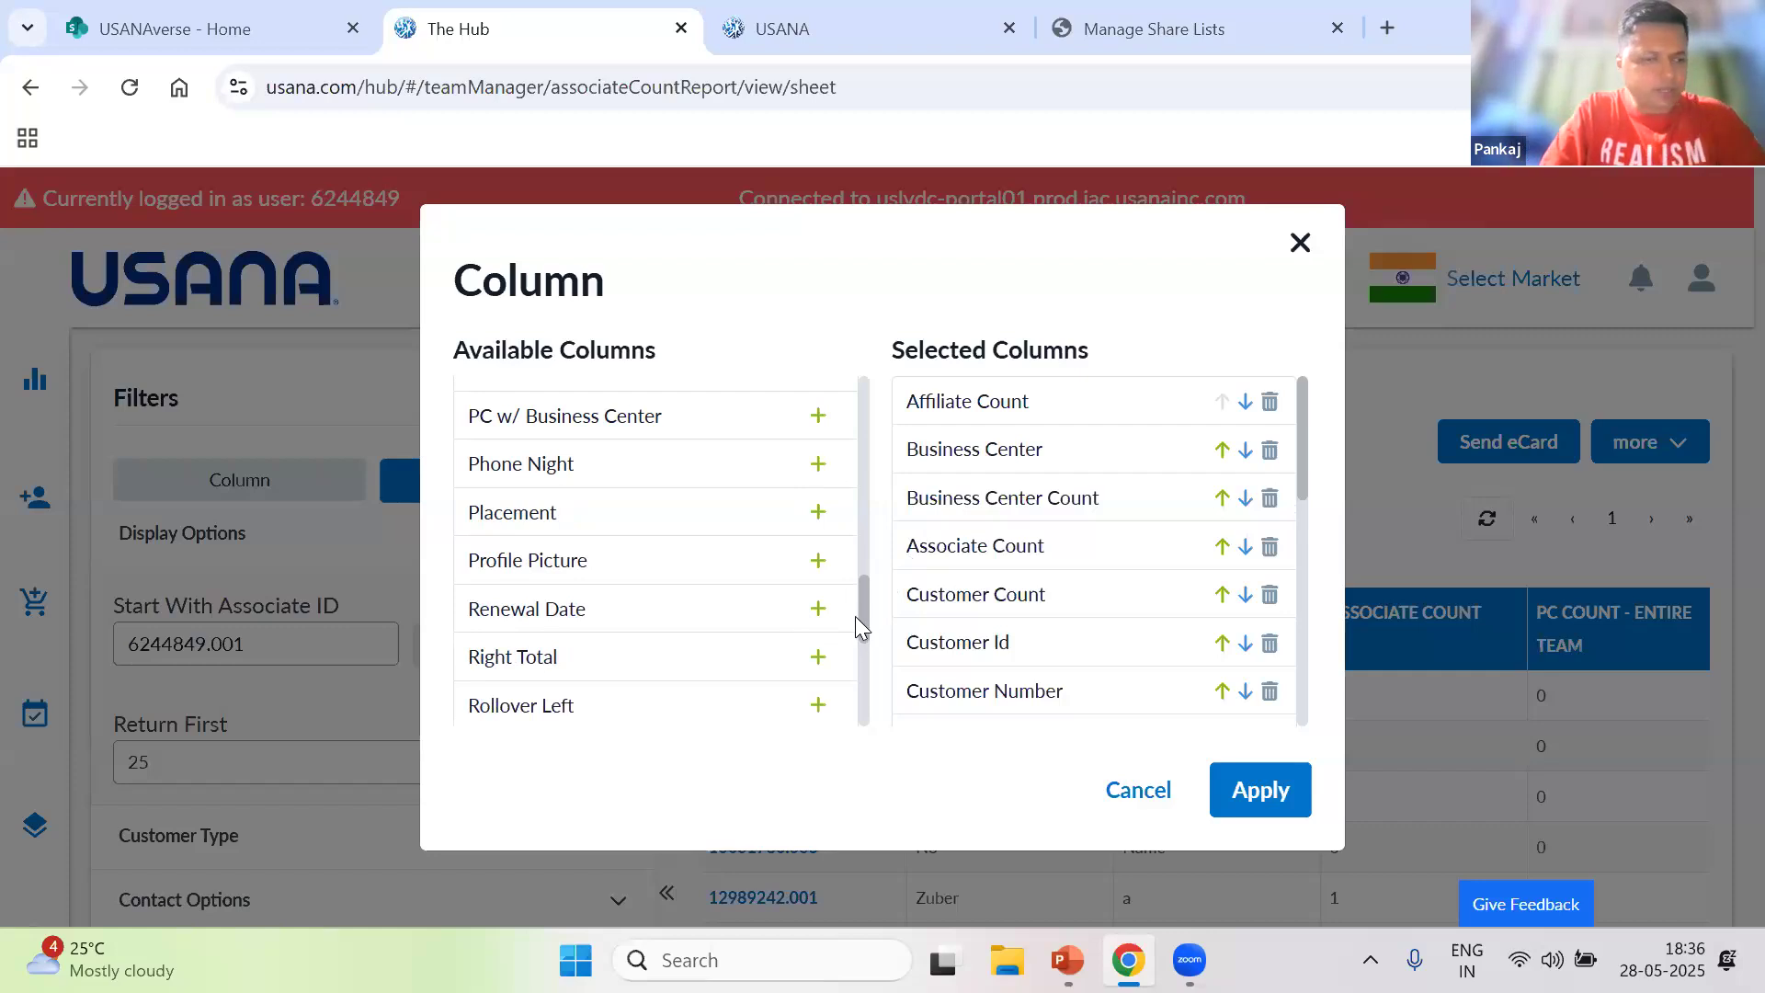
triple_click(856, 644)
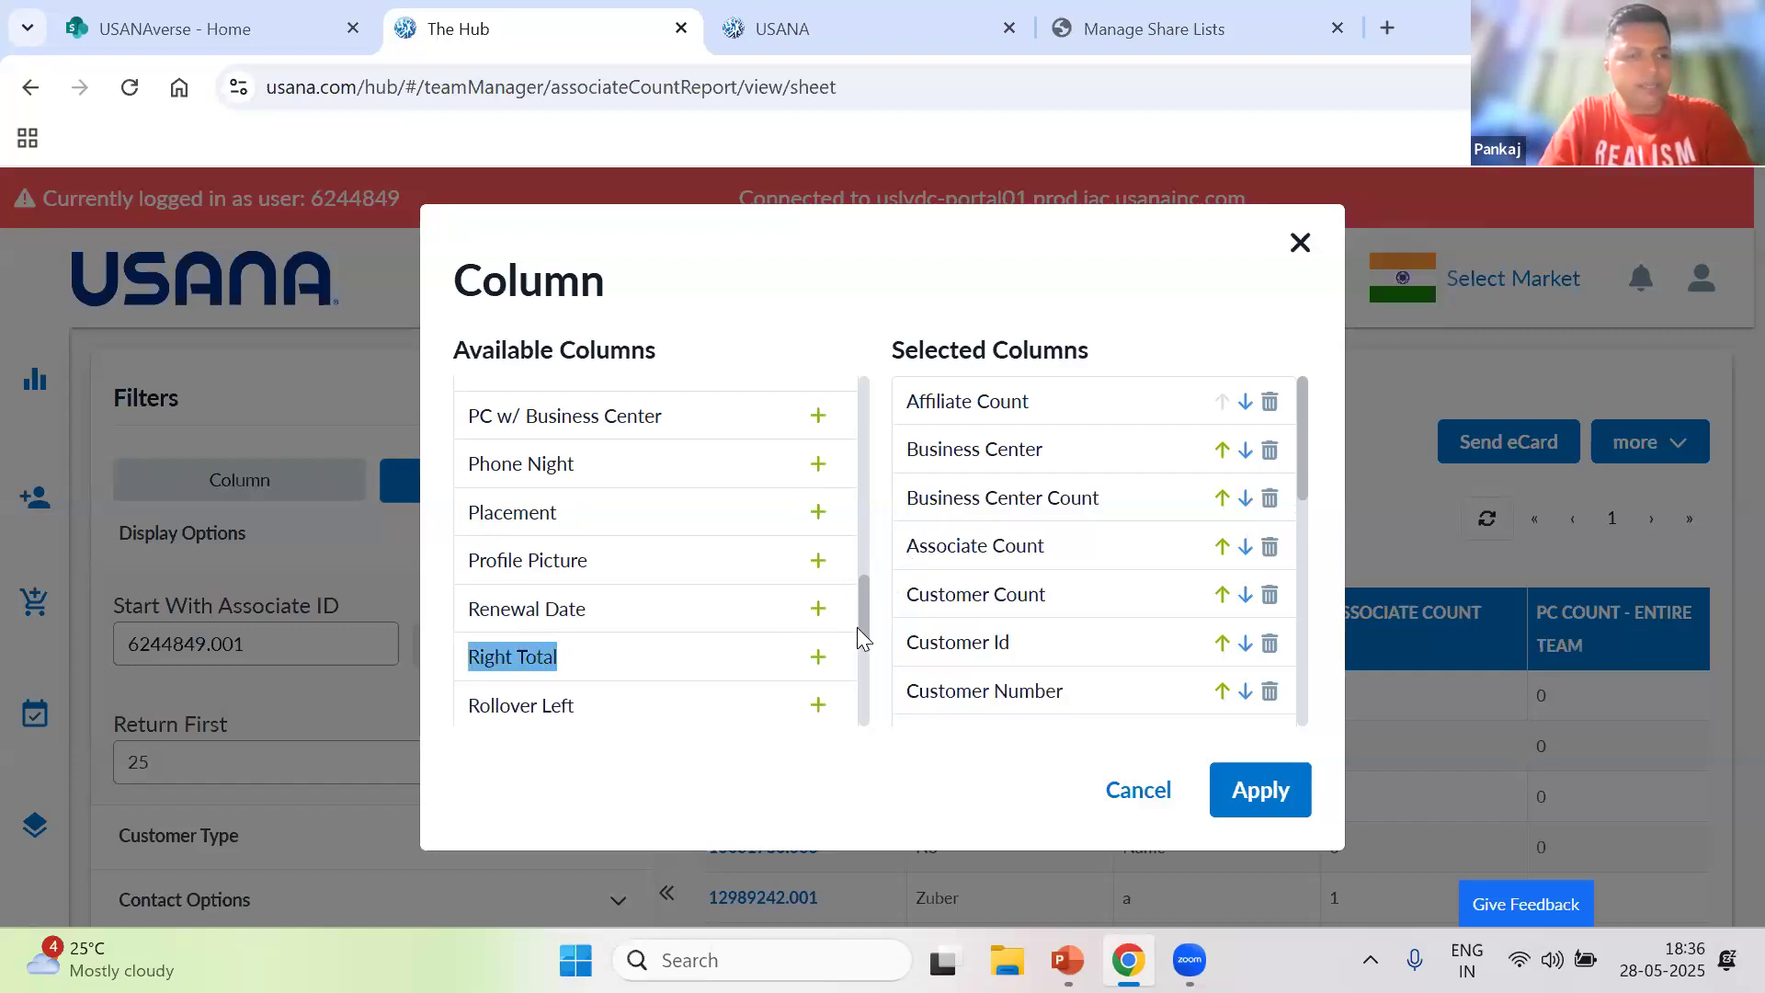
left_click_drag(858, 625, 866, 660)
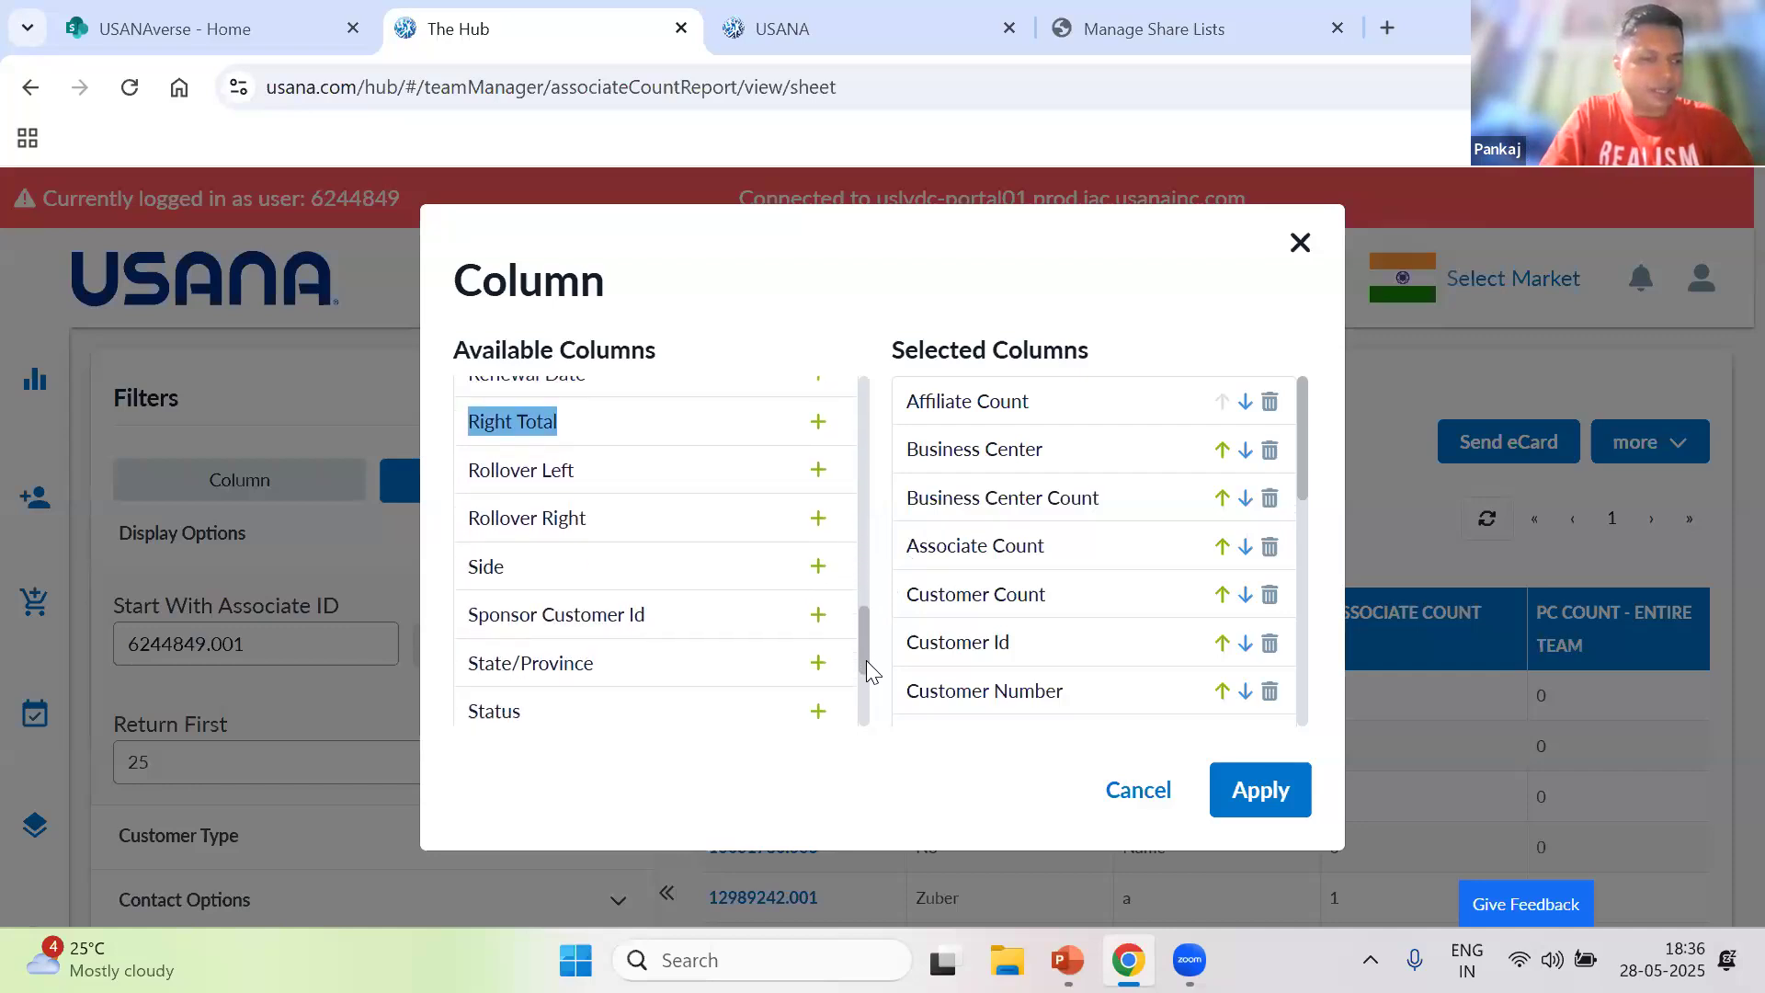
left_click(816, 583)
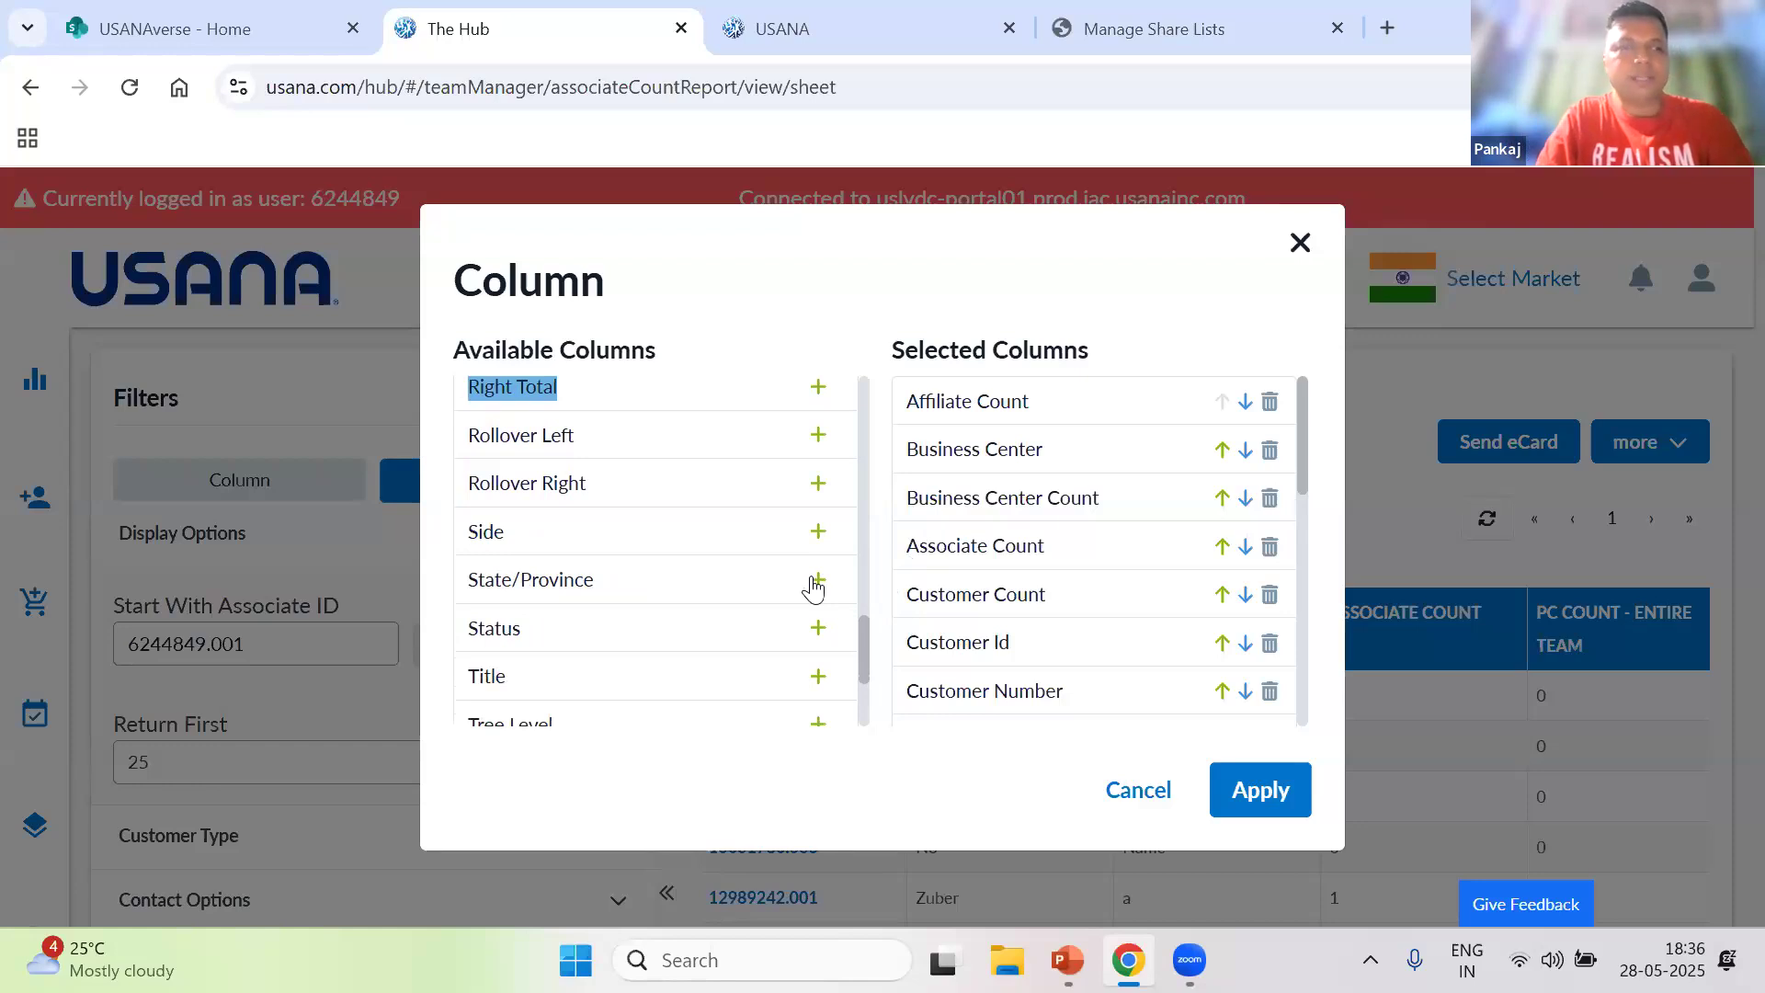
left_click_drag(861, 624, 864, 669)
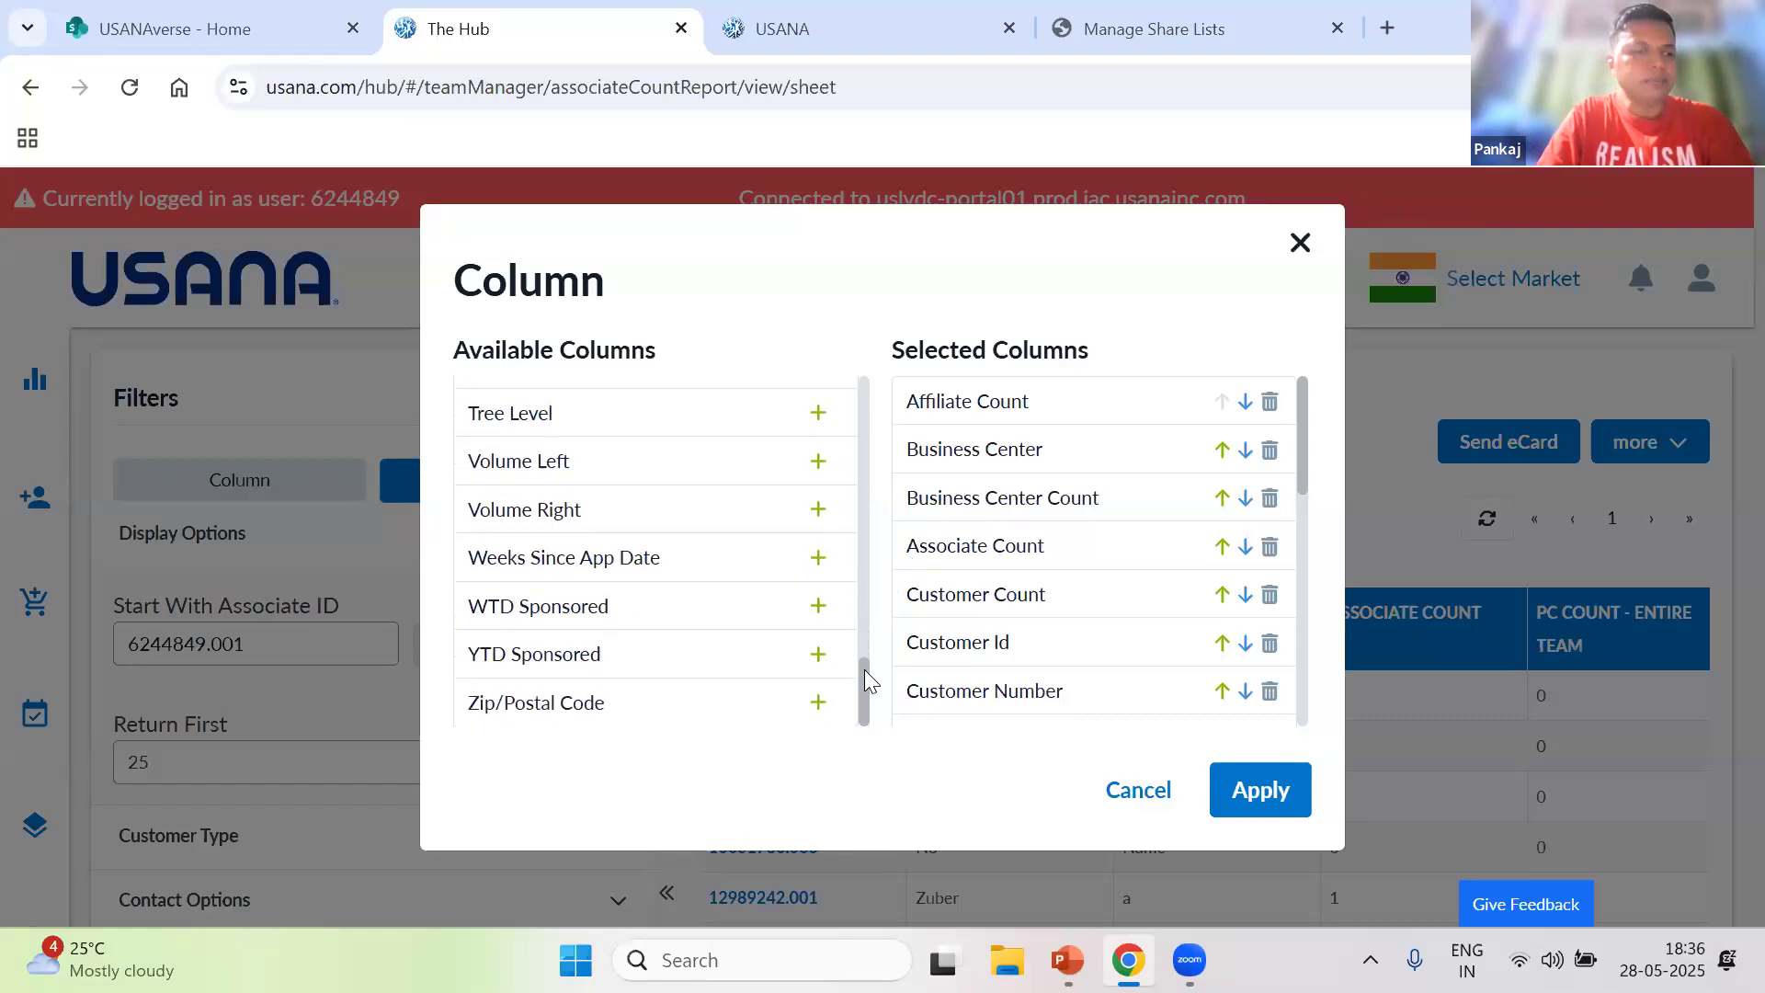
left_click(819, 607)
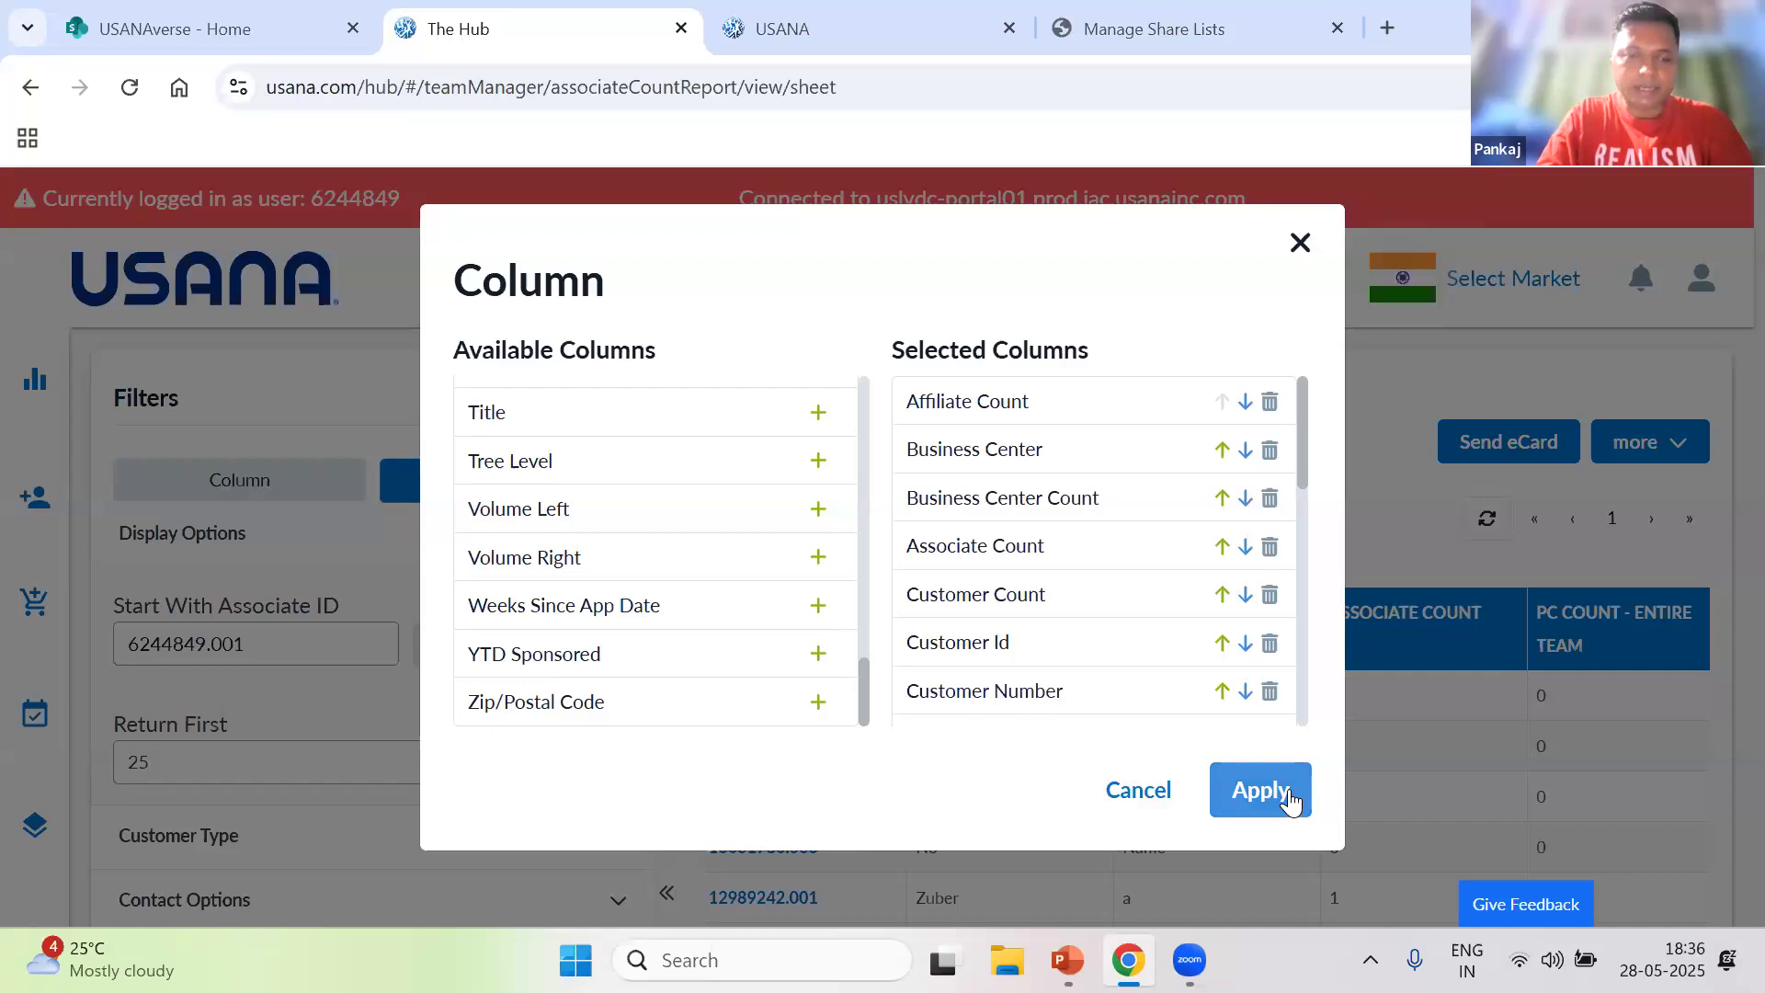
- Apply the column choices and review the refreshed 8-record Associate Count table
left_click(1261, 790)
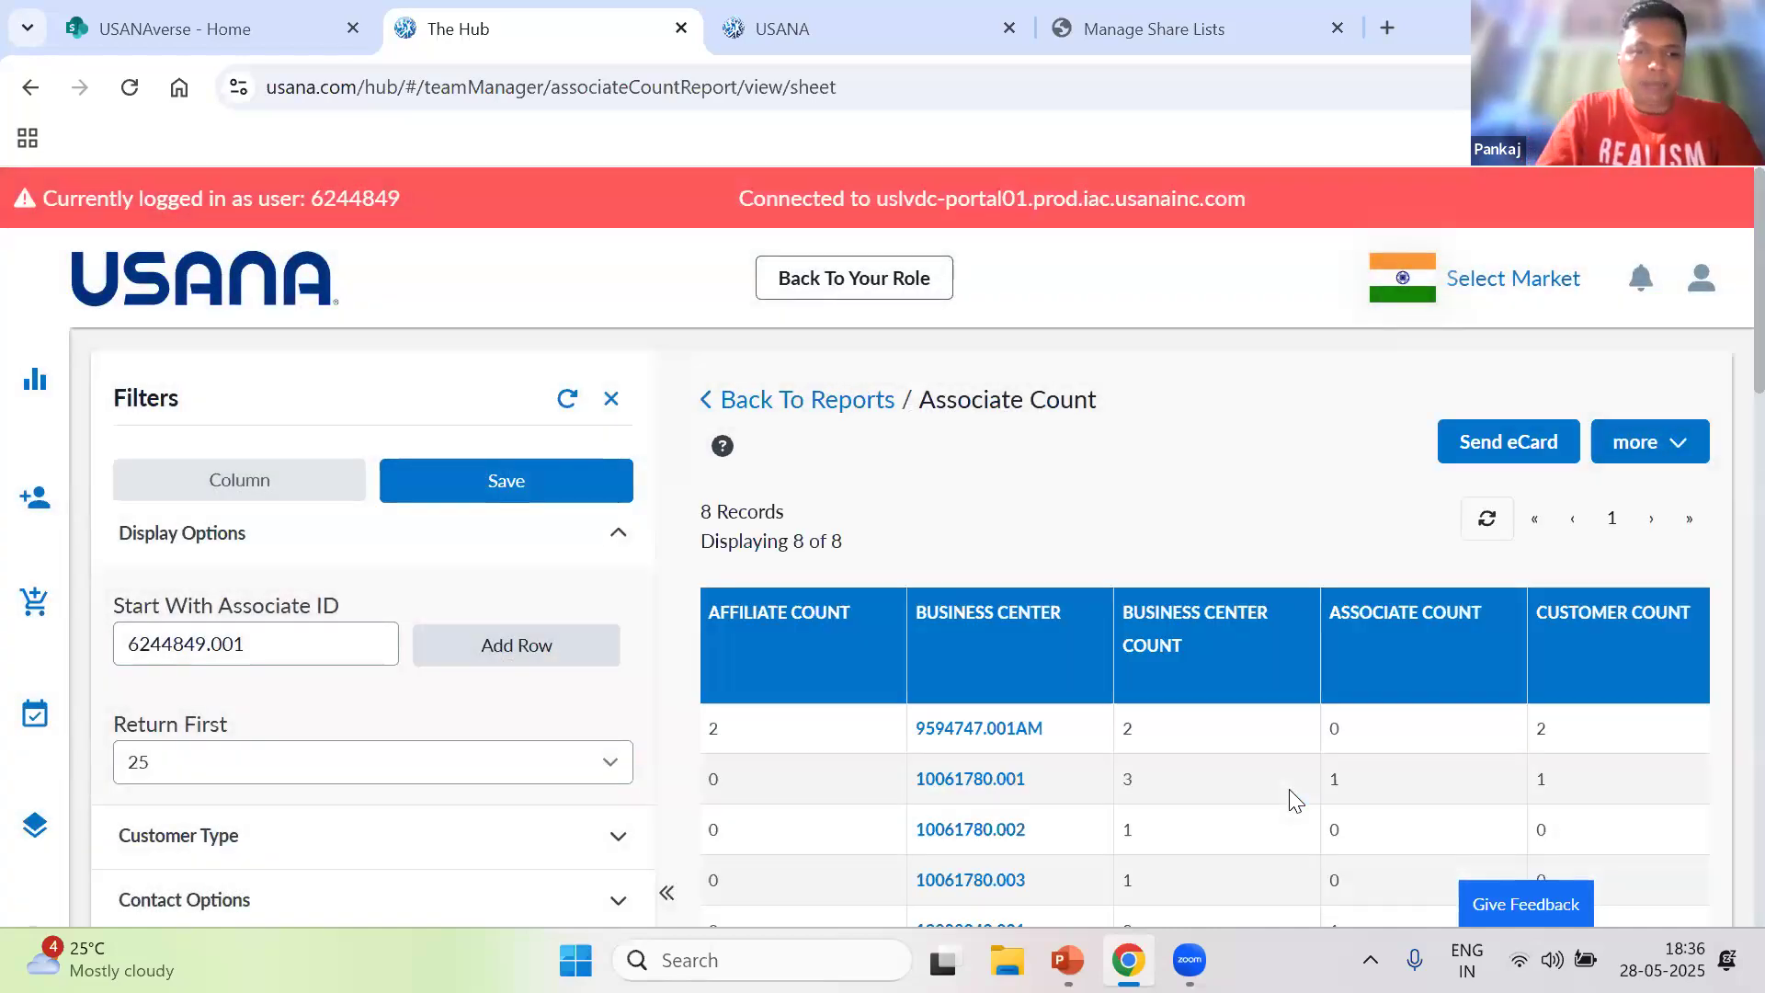
scroll(1732, 223, "down", 5)
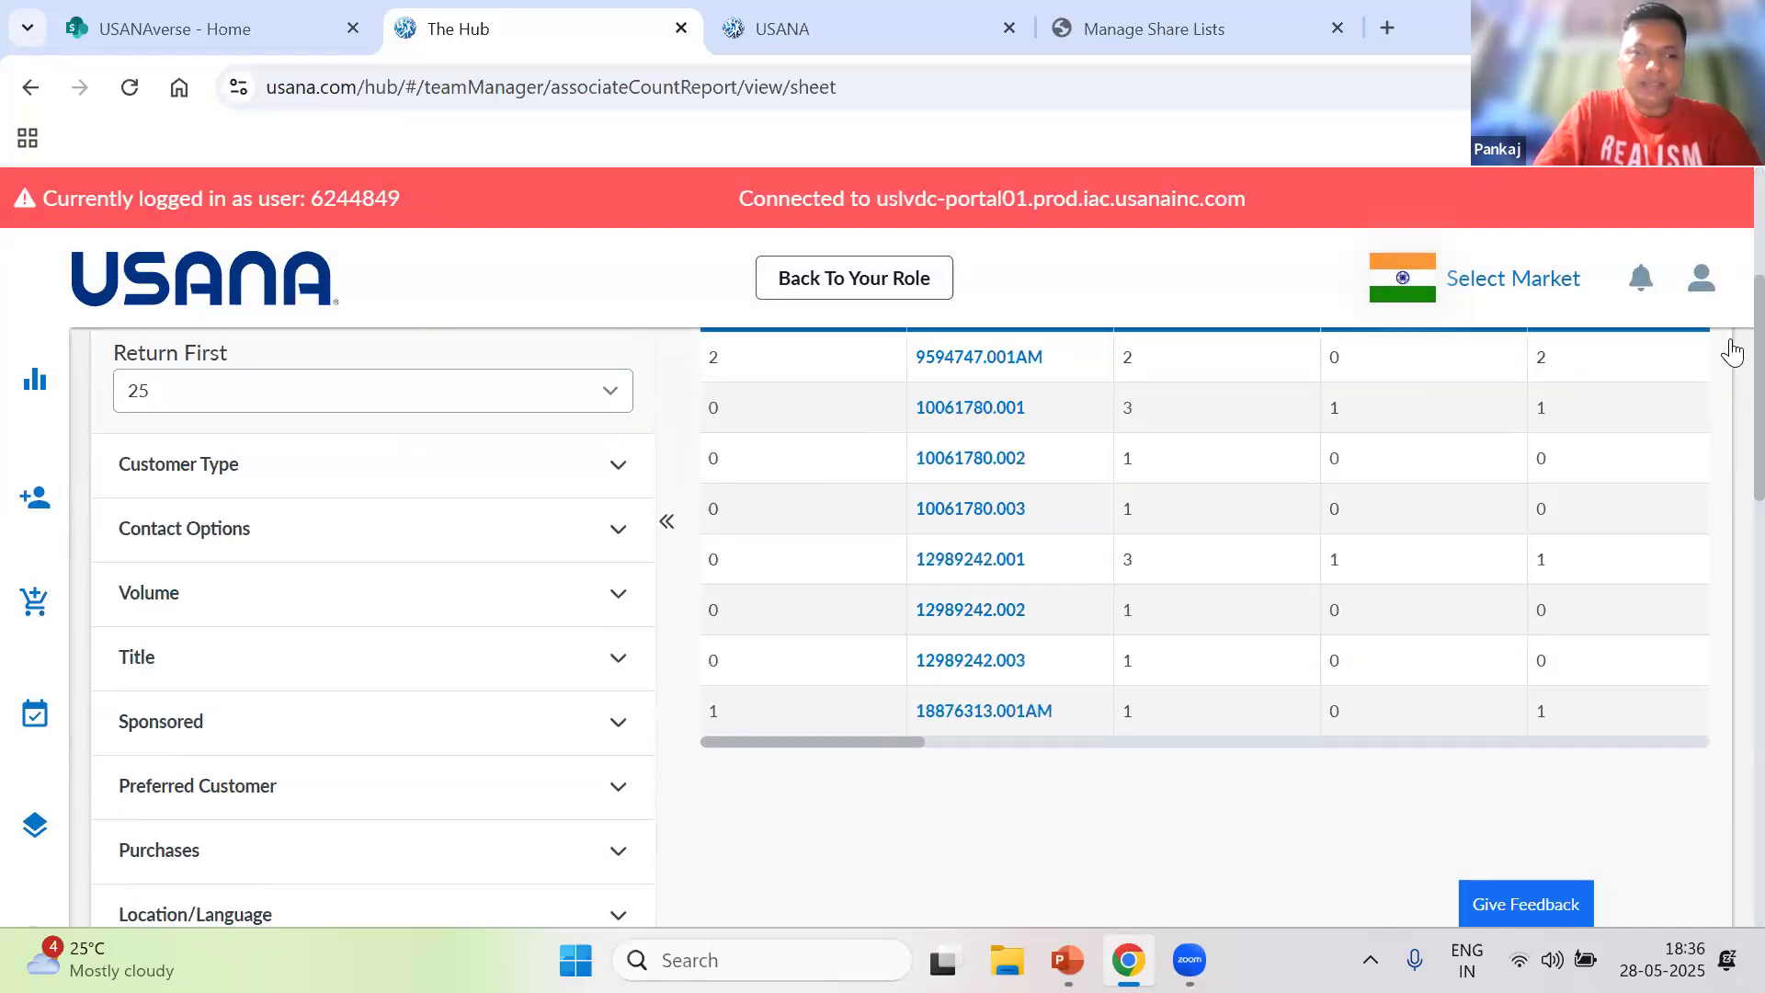
scroll(1722, 280, "up", 3)
scroll(1732, 286, "down", 1)
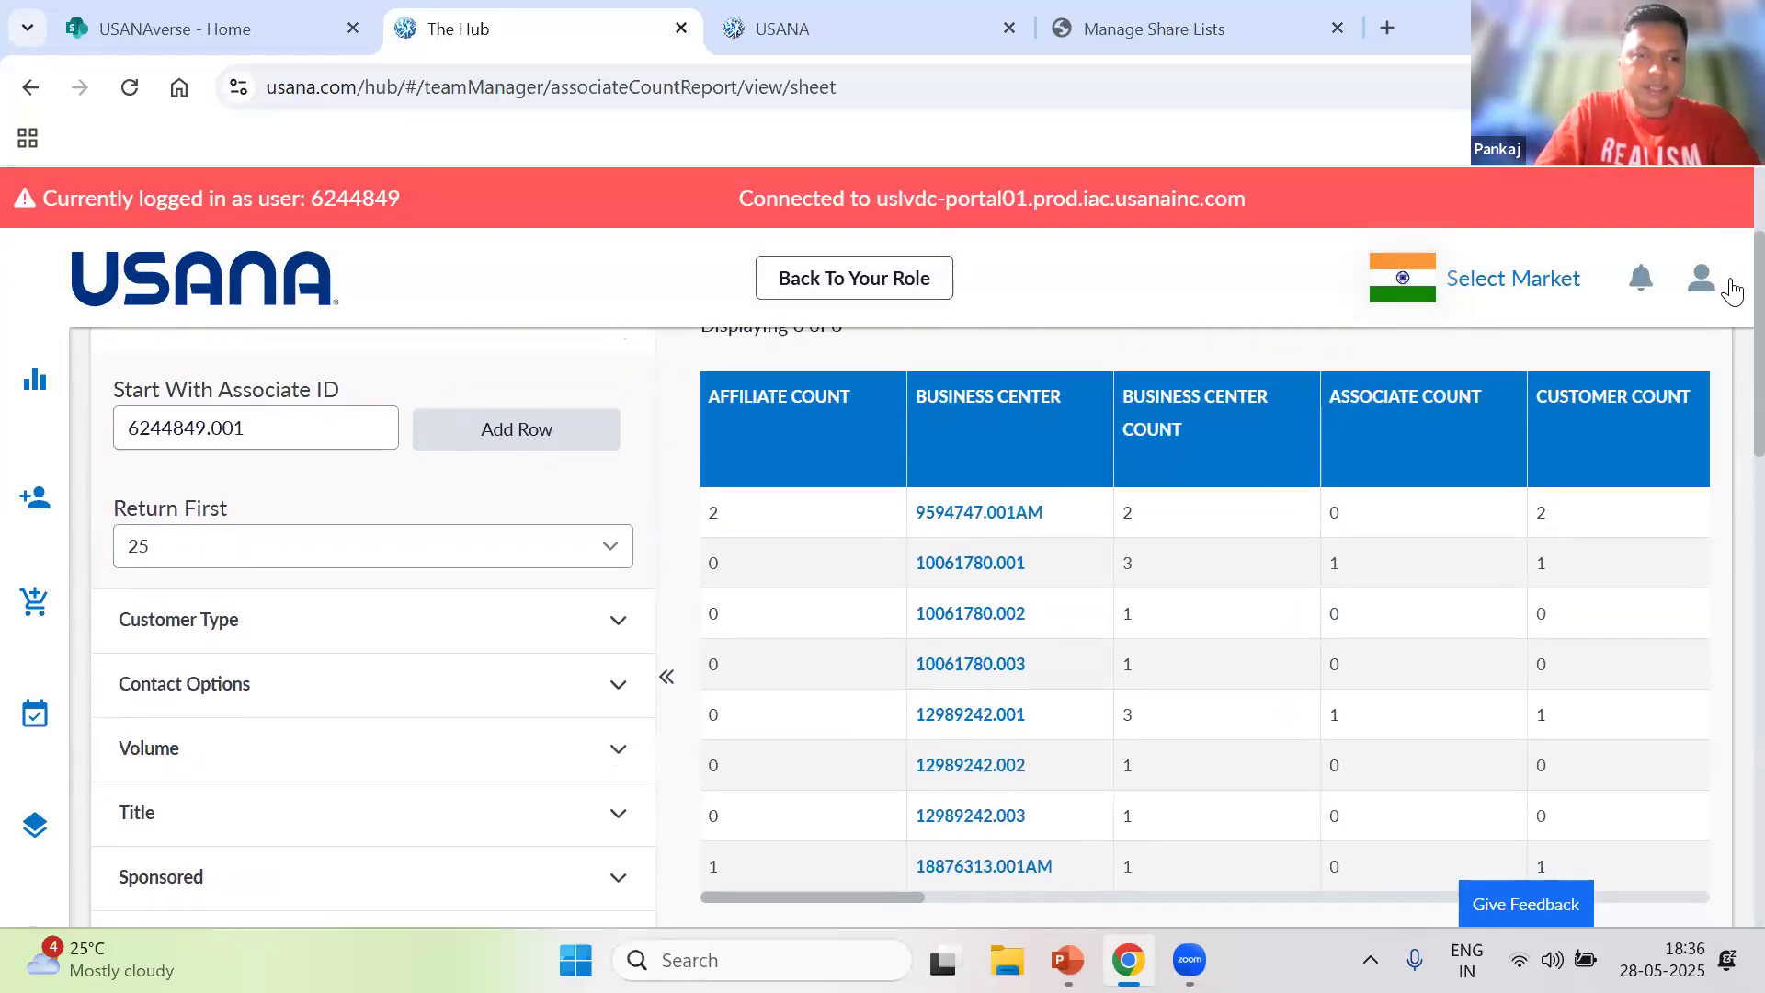
scroll(1732, 298, "up", 3)
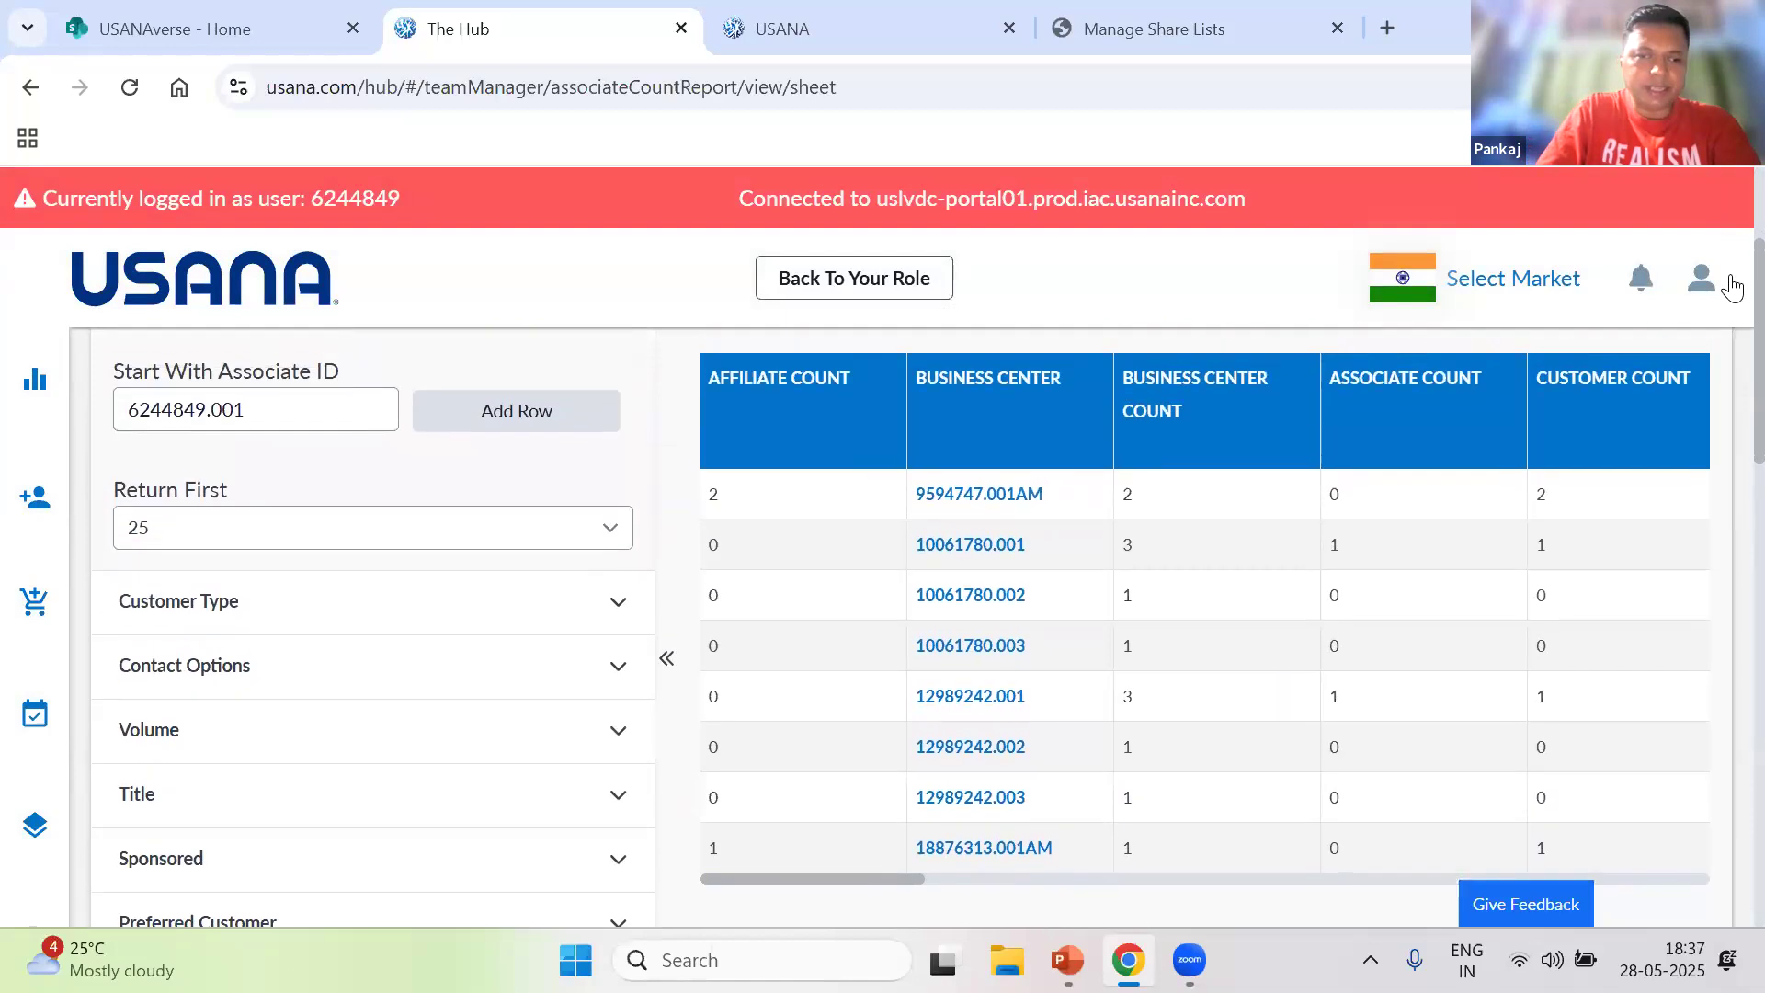
scroll(1732, 246, "down", 1)
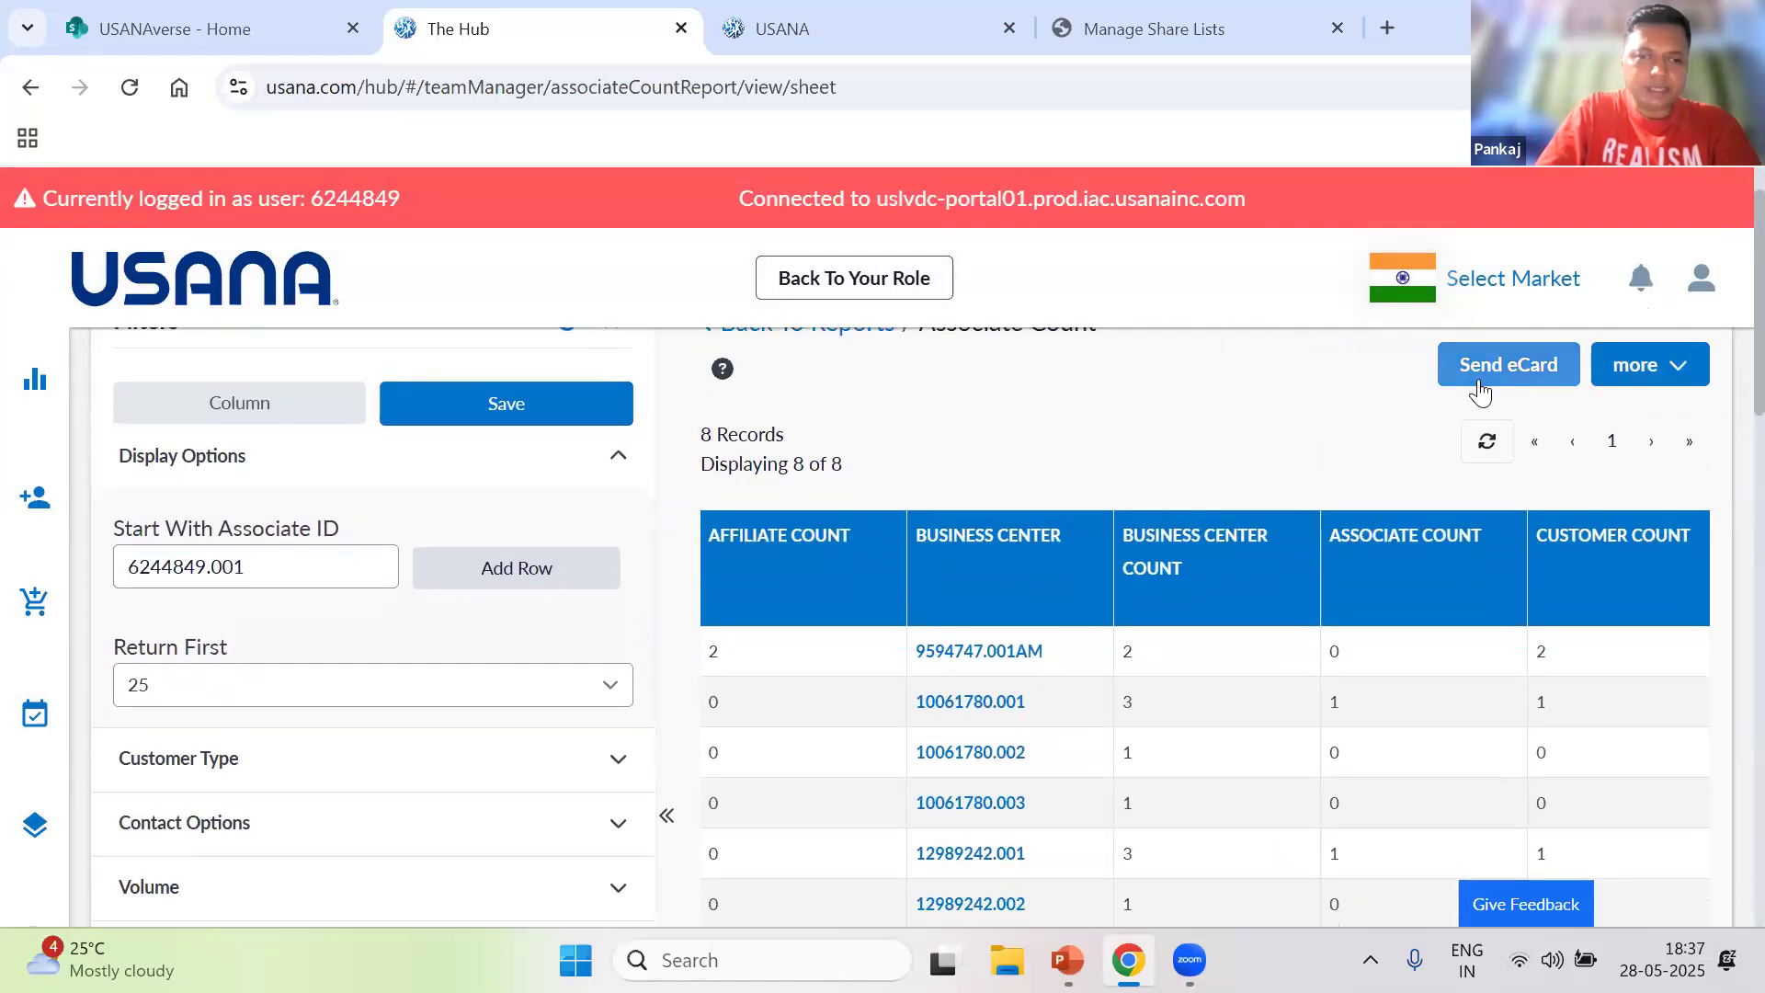
left_click(1677, 367)
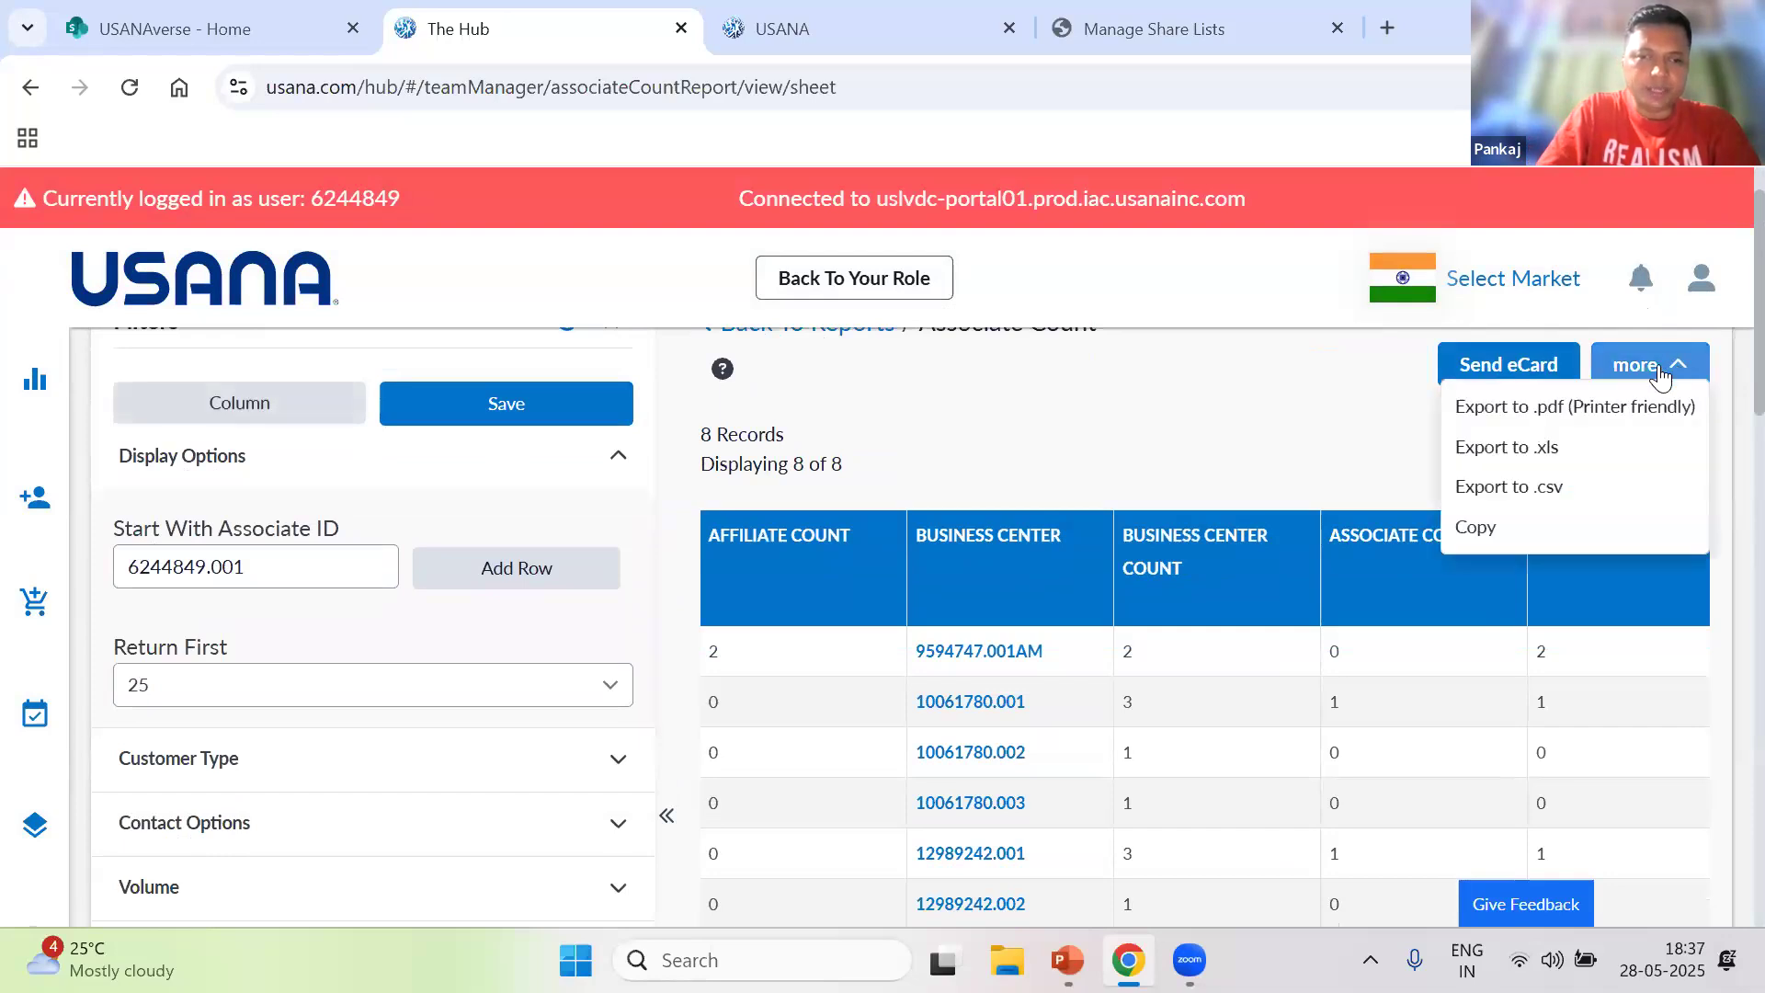
- Export the Associate Count report to CSV and confirm the 2,524 B download completed
left_click(1515, 489)
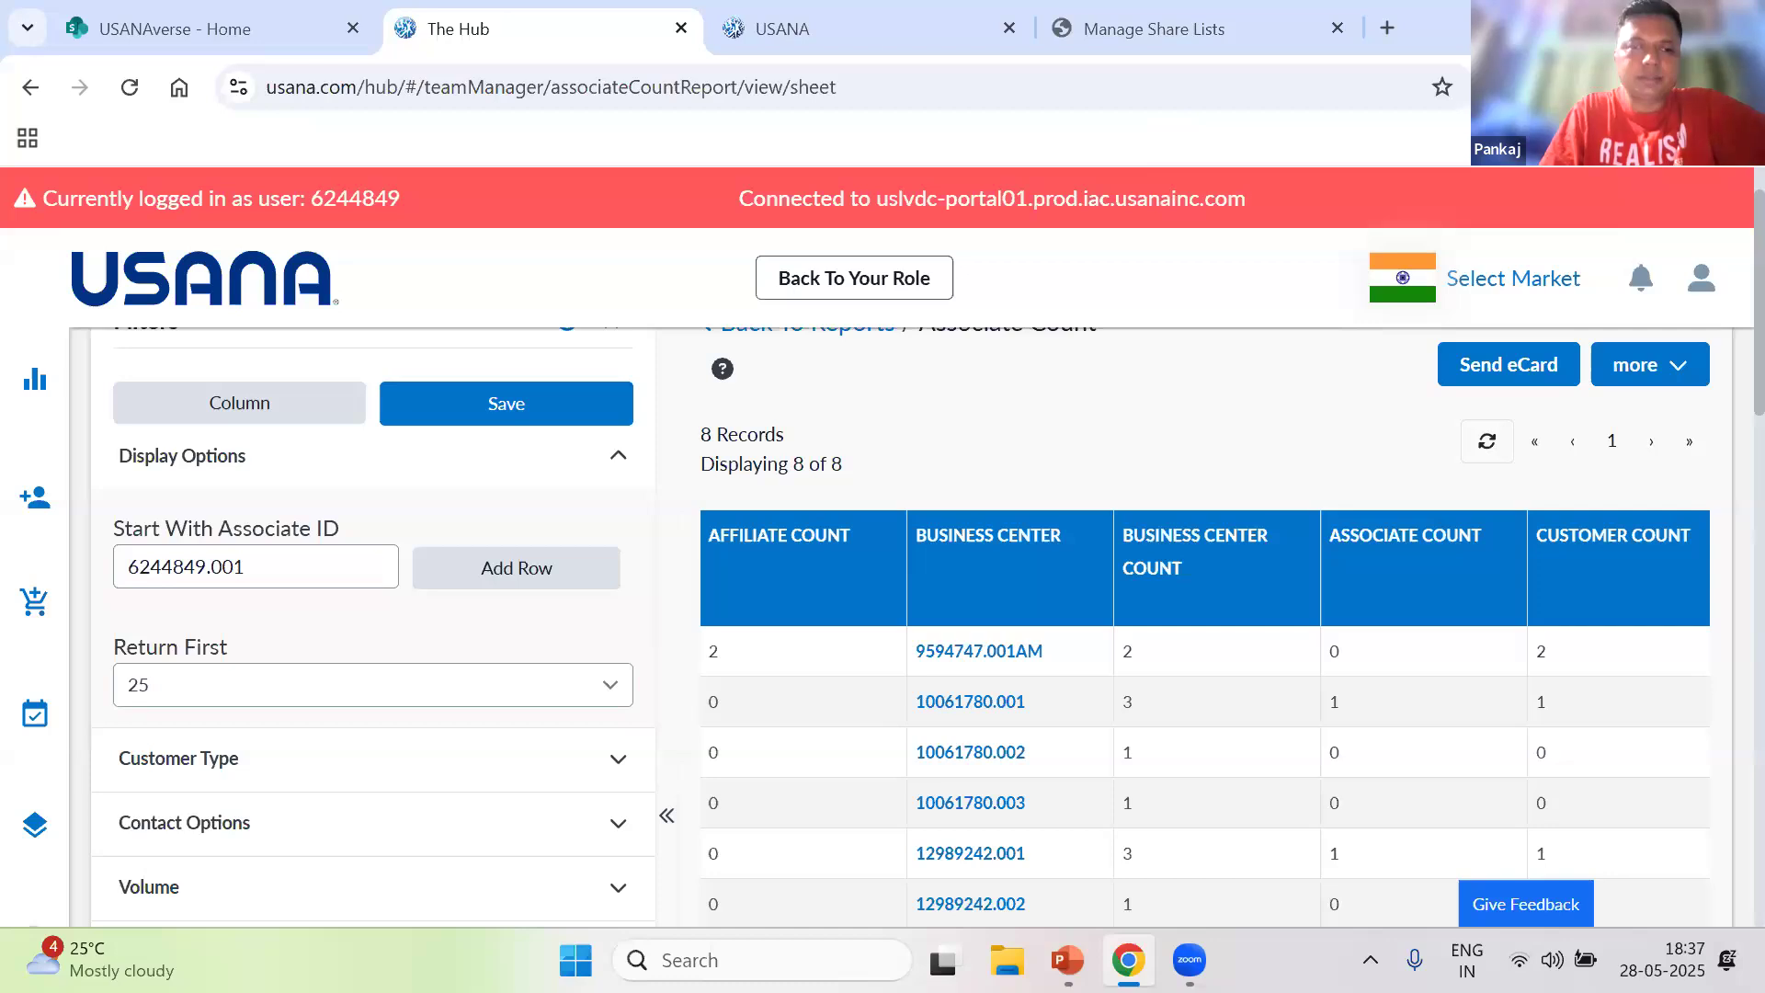
left_click(1588, 87)
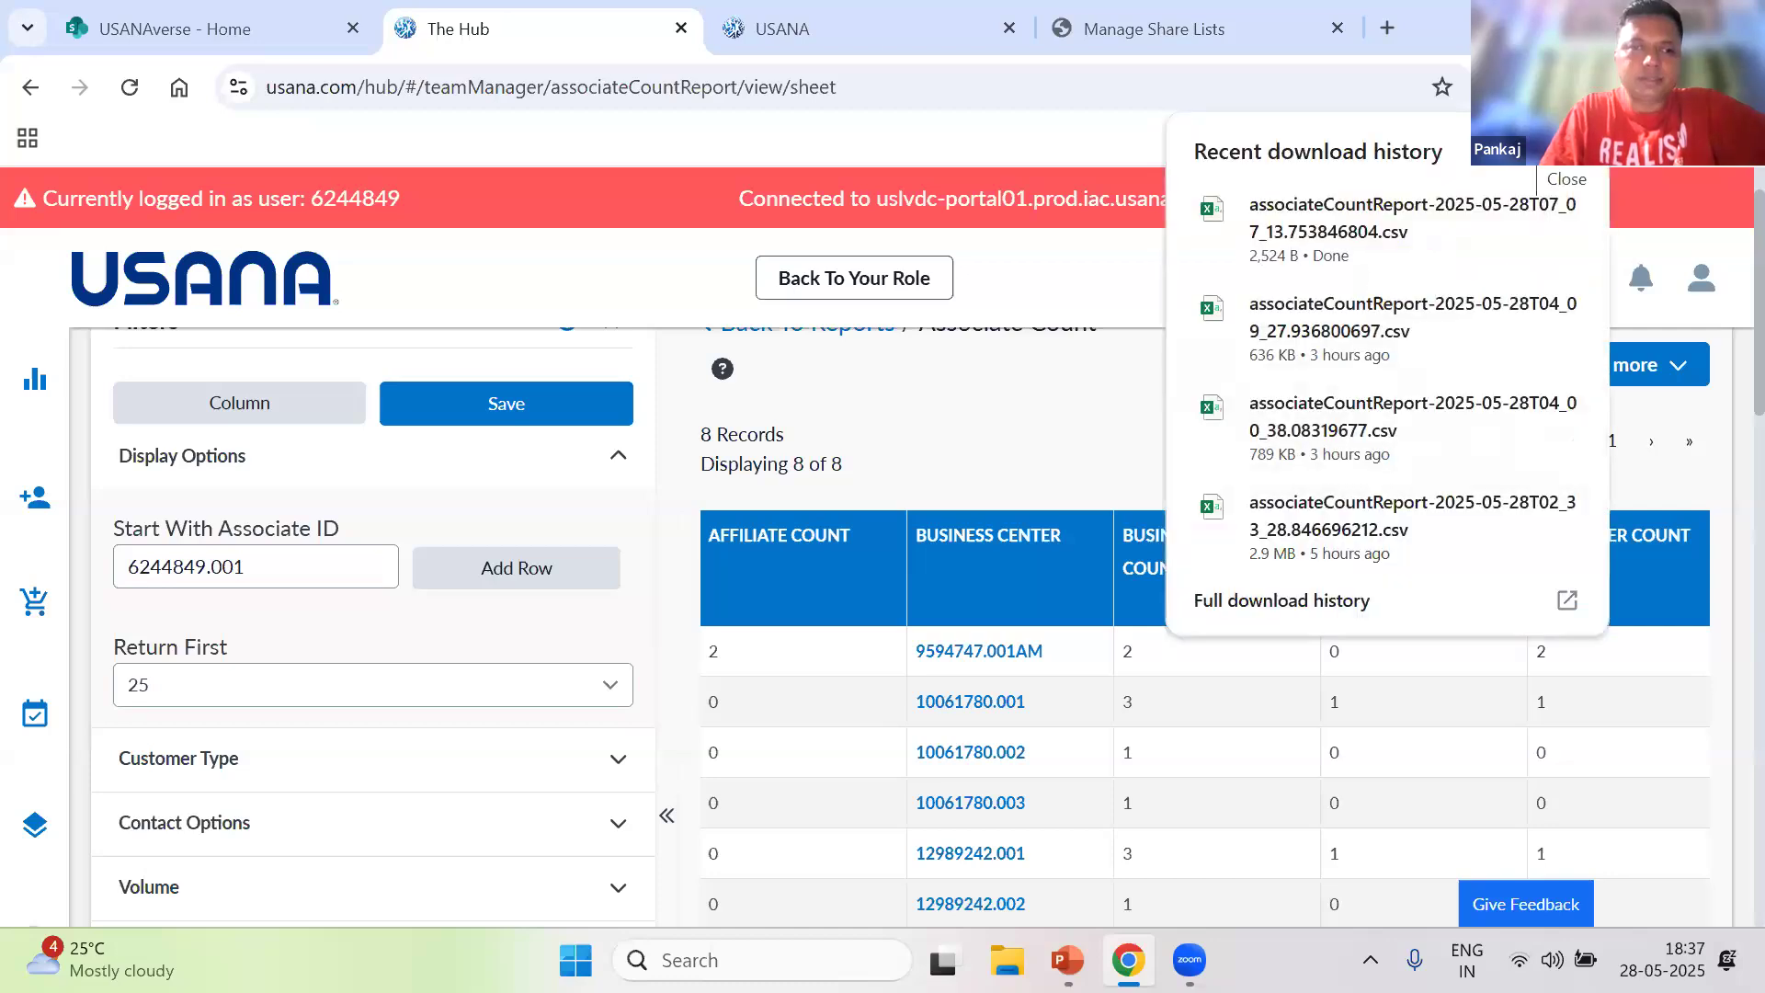
- Open the downloaded associateCountReport CSV in a maximized Excel window and select column A
left_click(1348, 220)
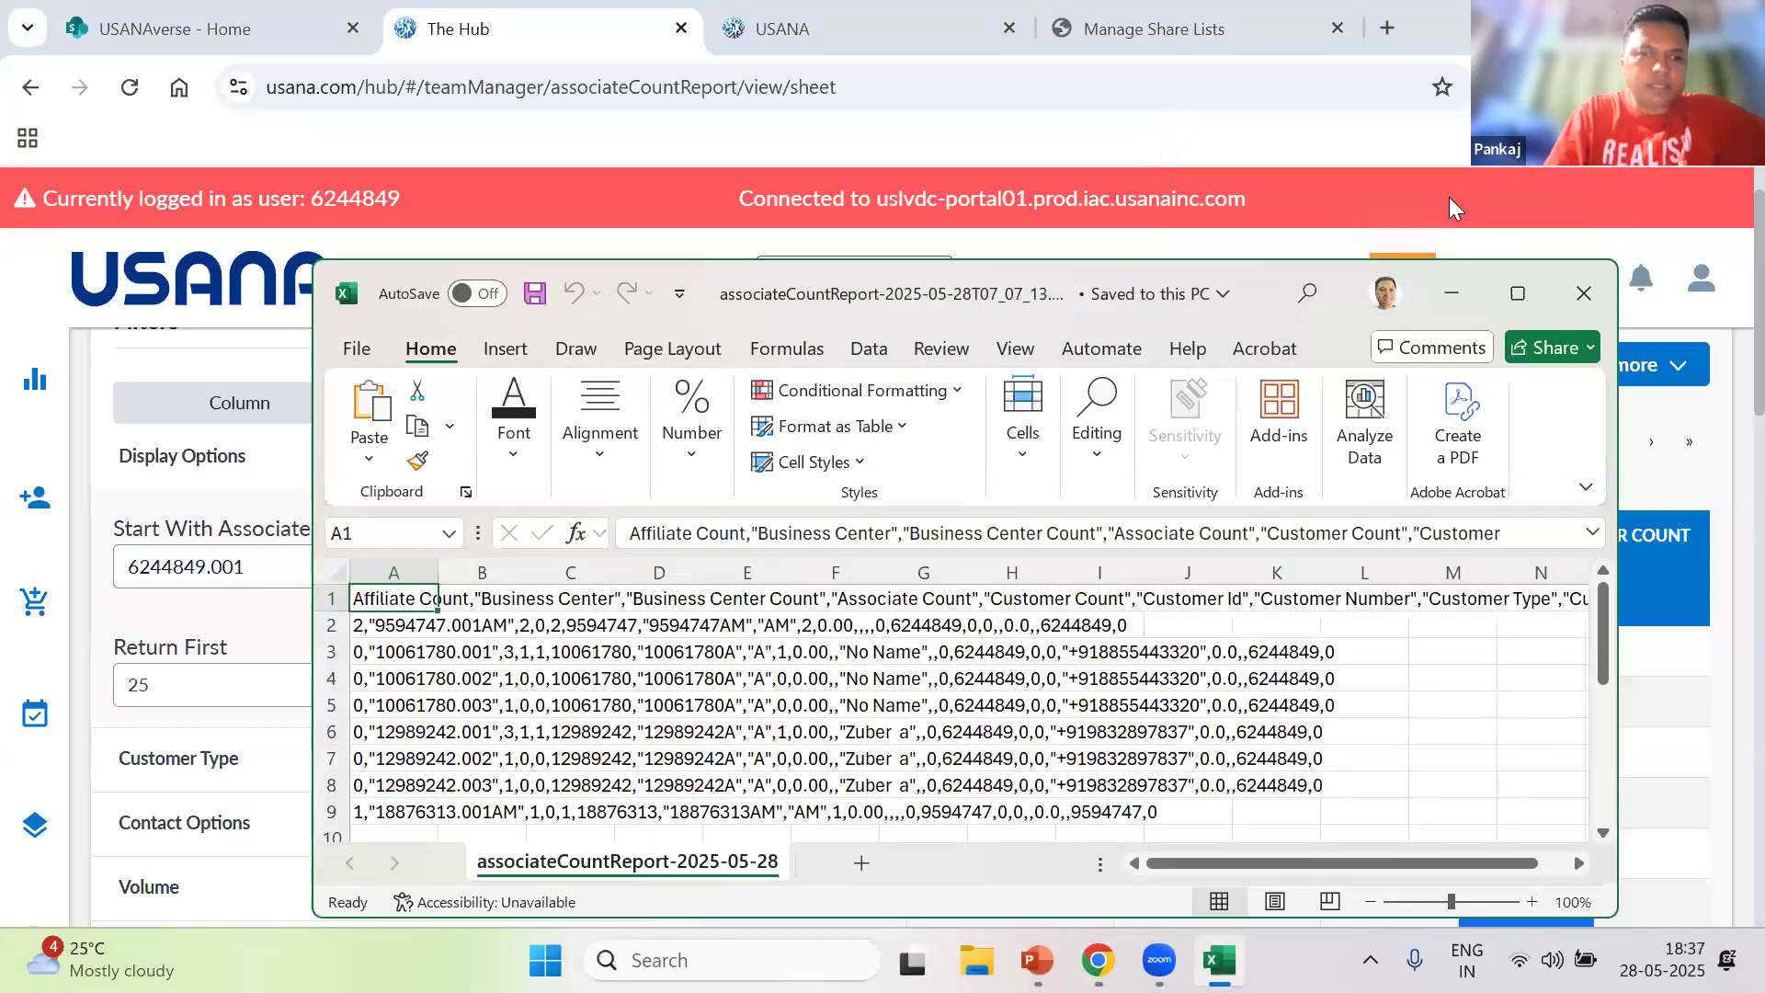
left_click(1518, 299)
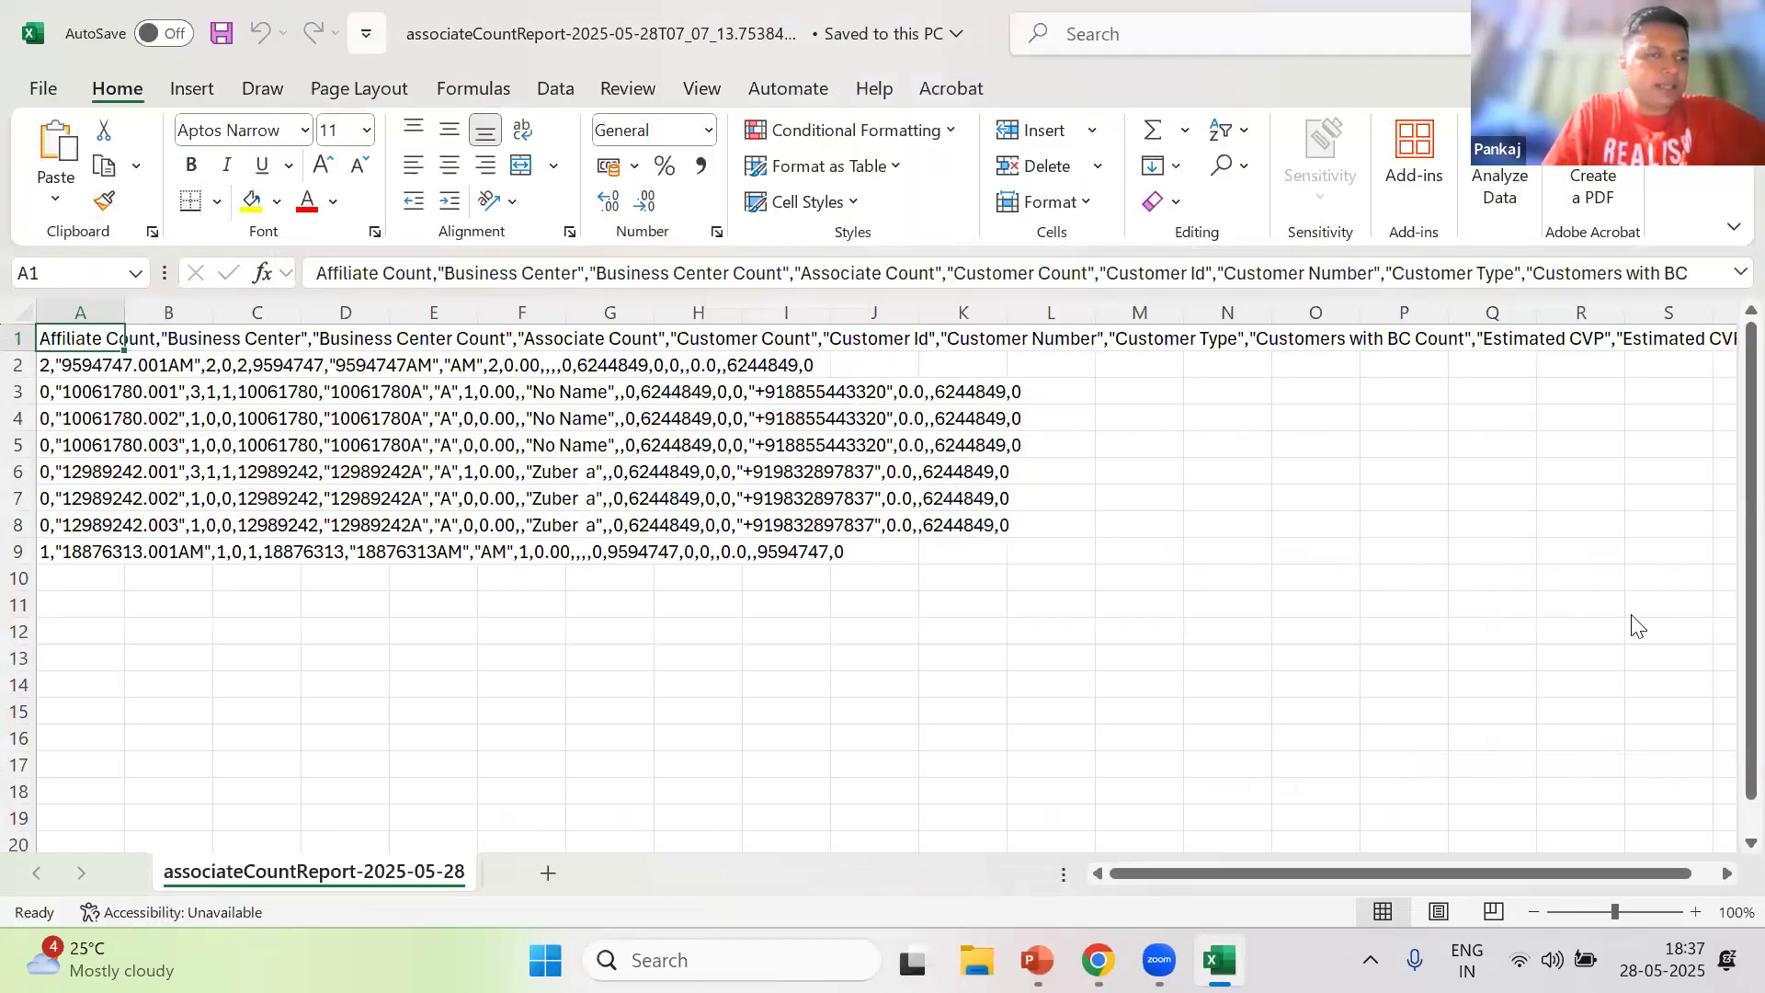
left_click(64, 304)
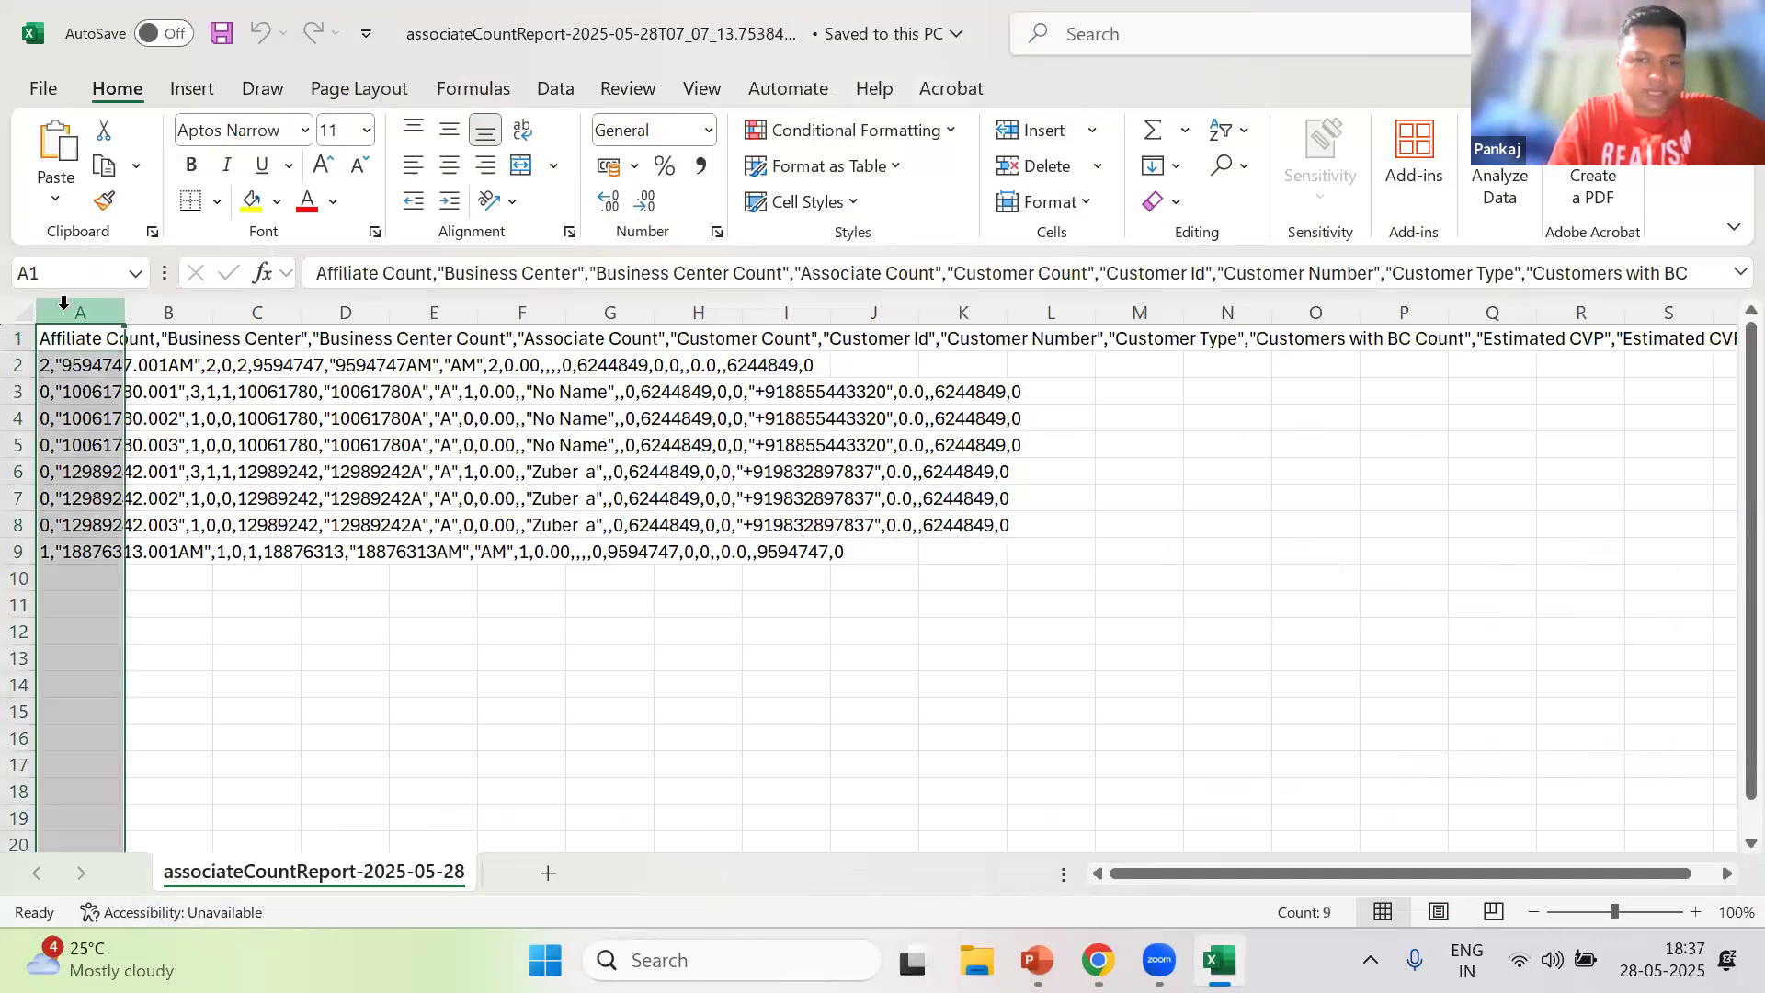
left_click(292, 498)
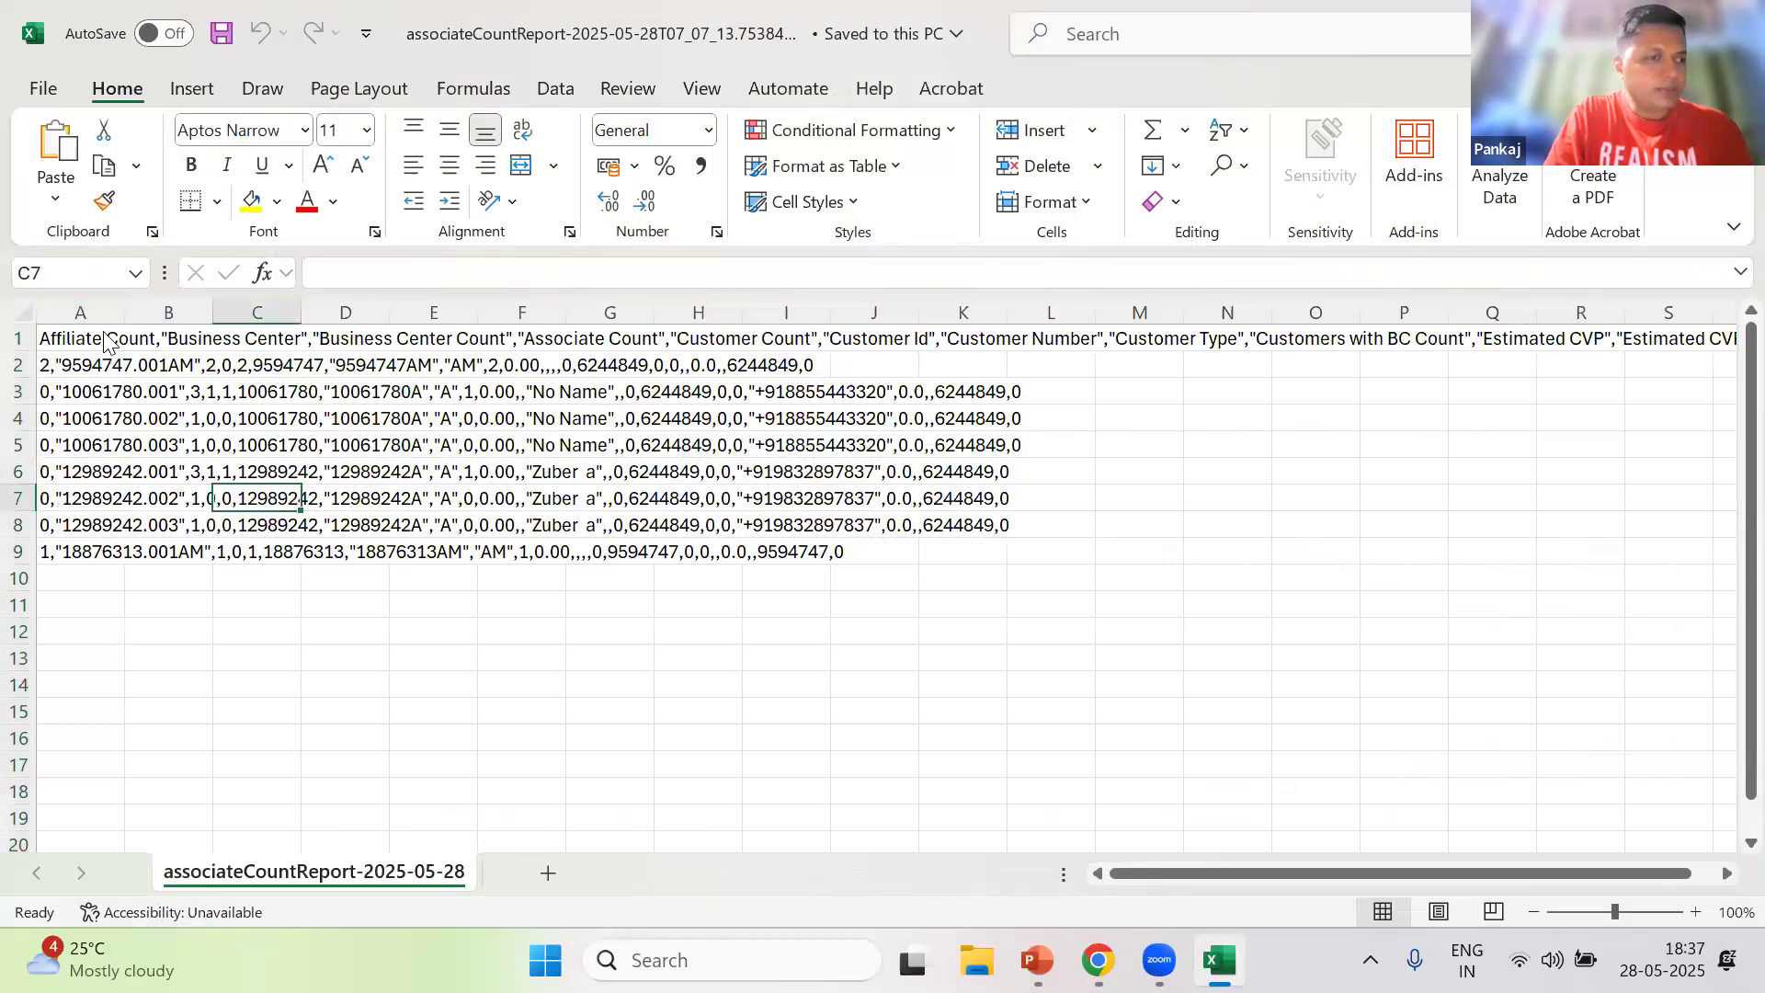
left_click(69, 308)
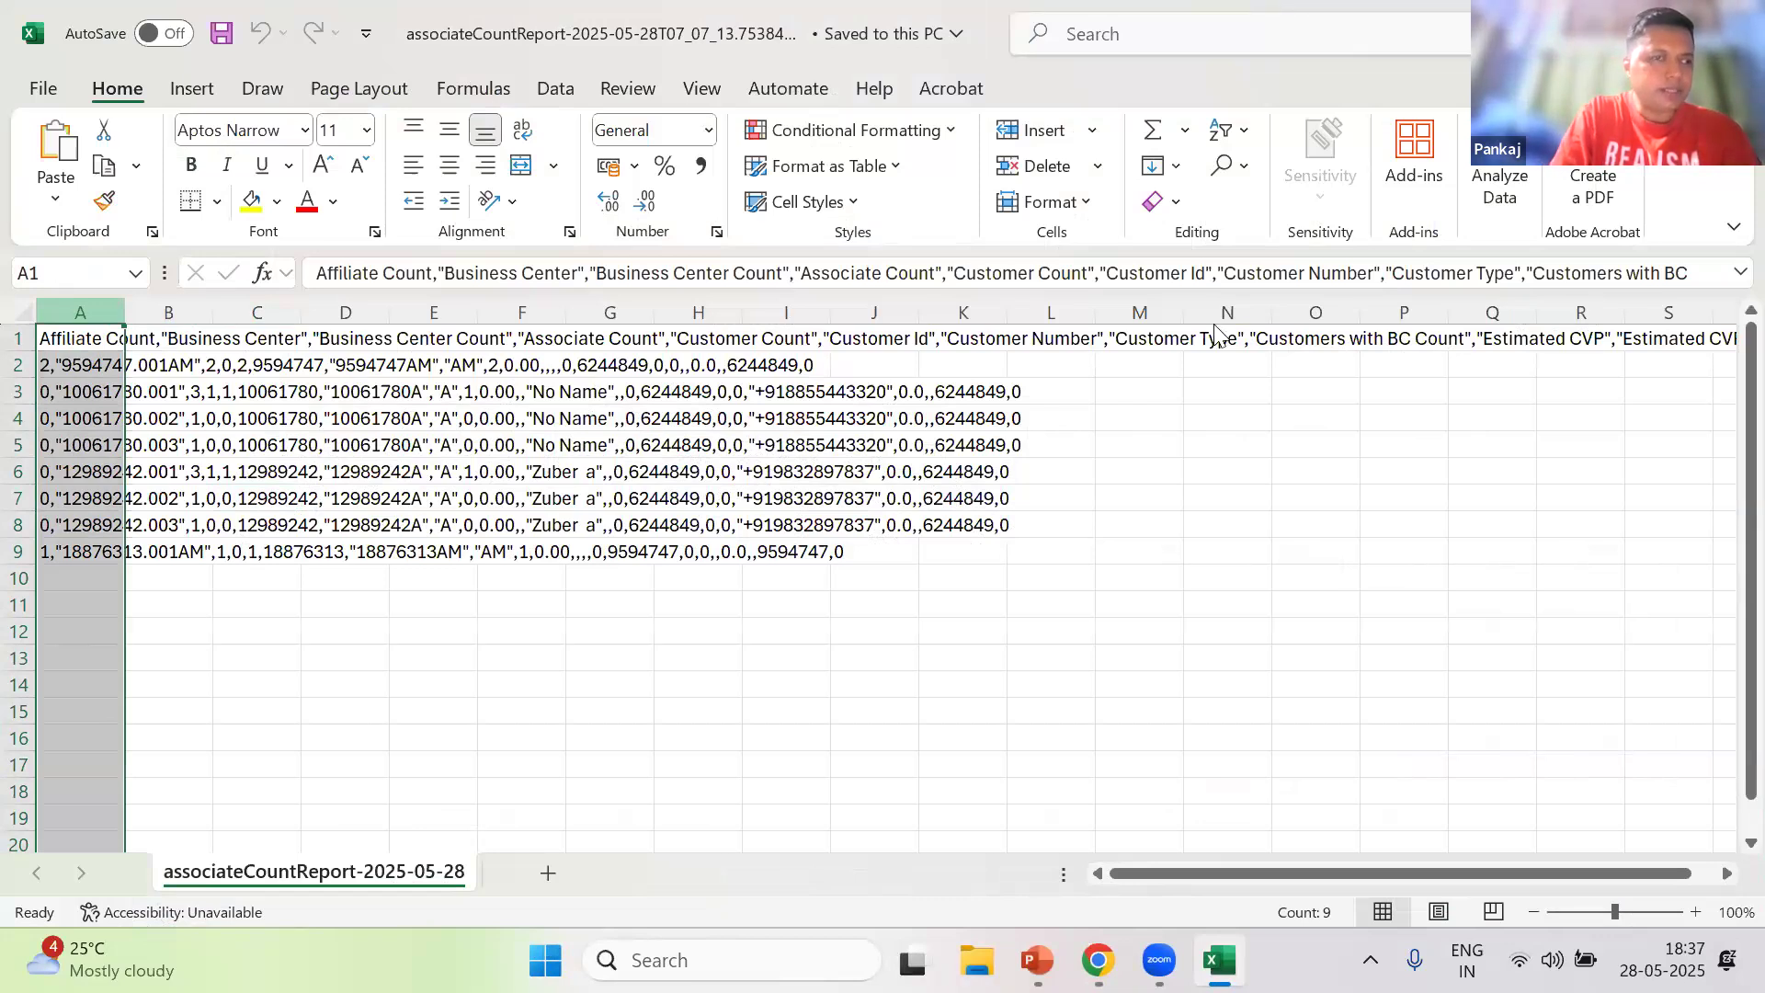
left_click(561, 90)
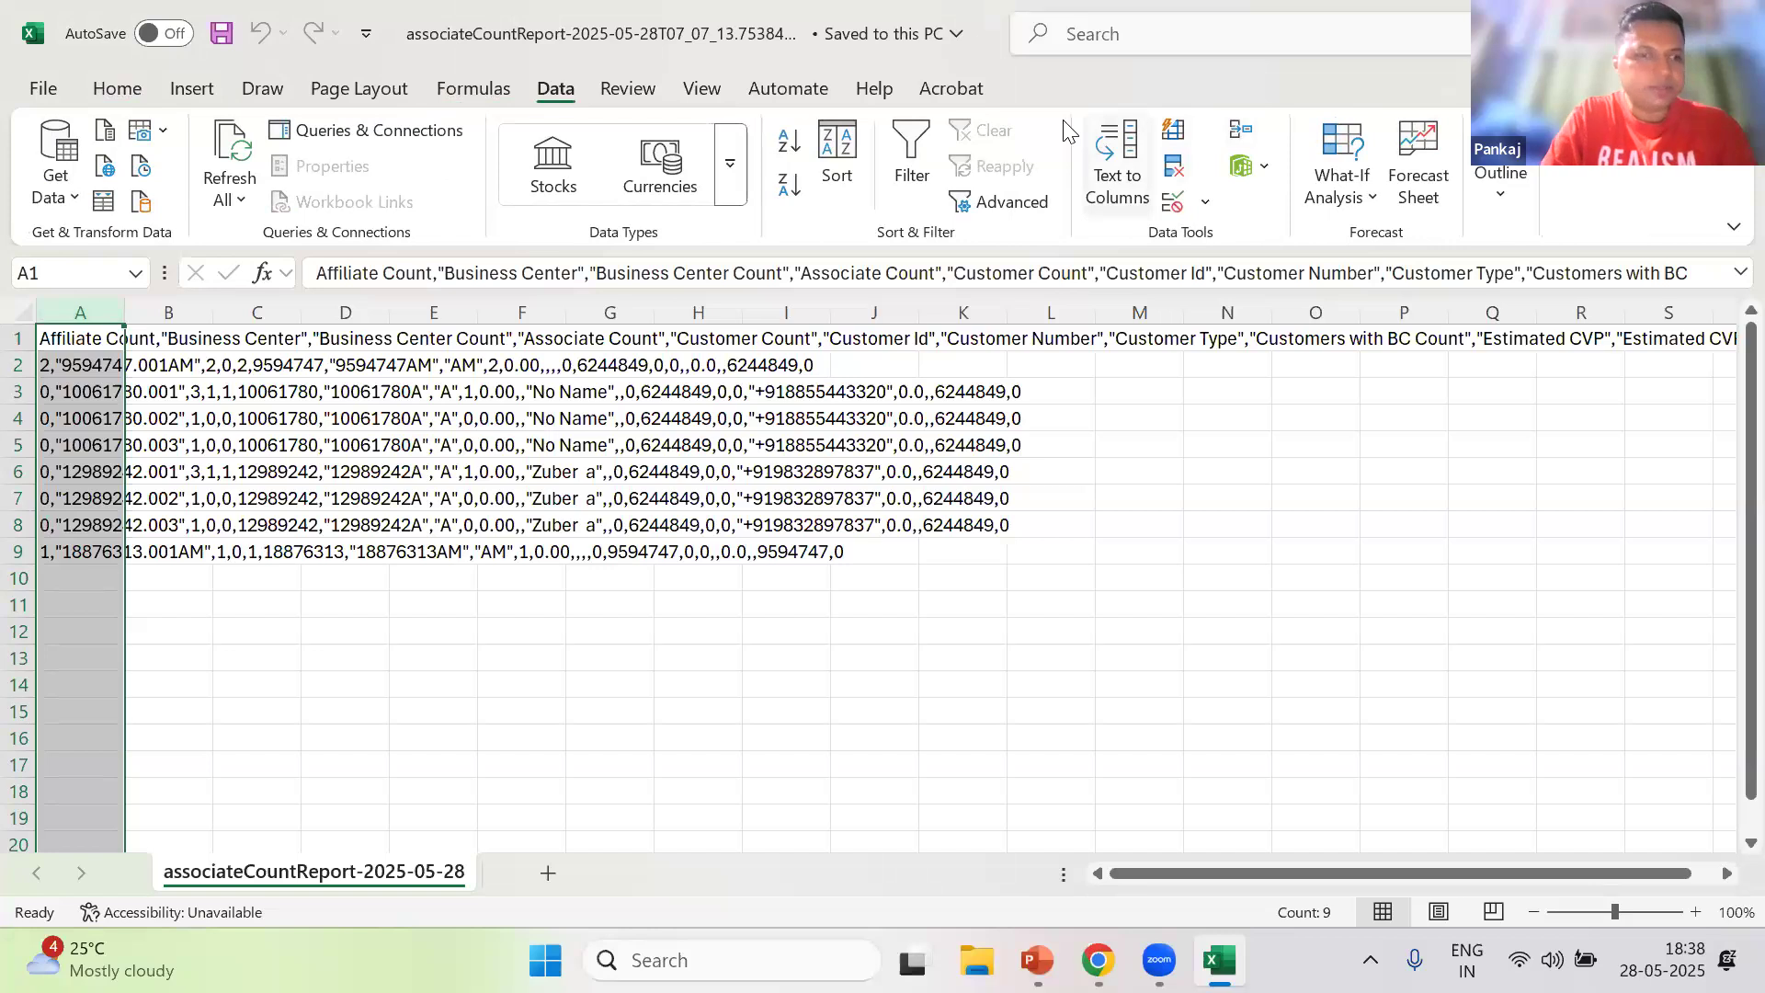
- Split column A into separate fields with Text to Columns, using Delimited and the Comma separator
left_click(1067, 129)
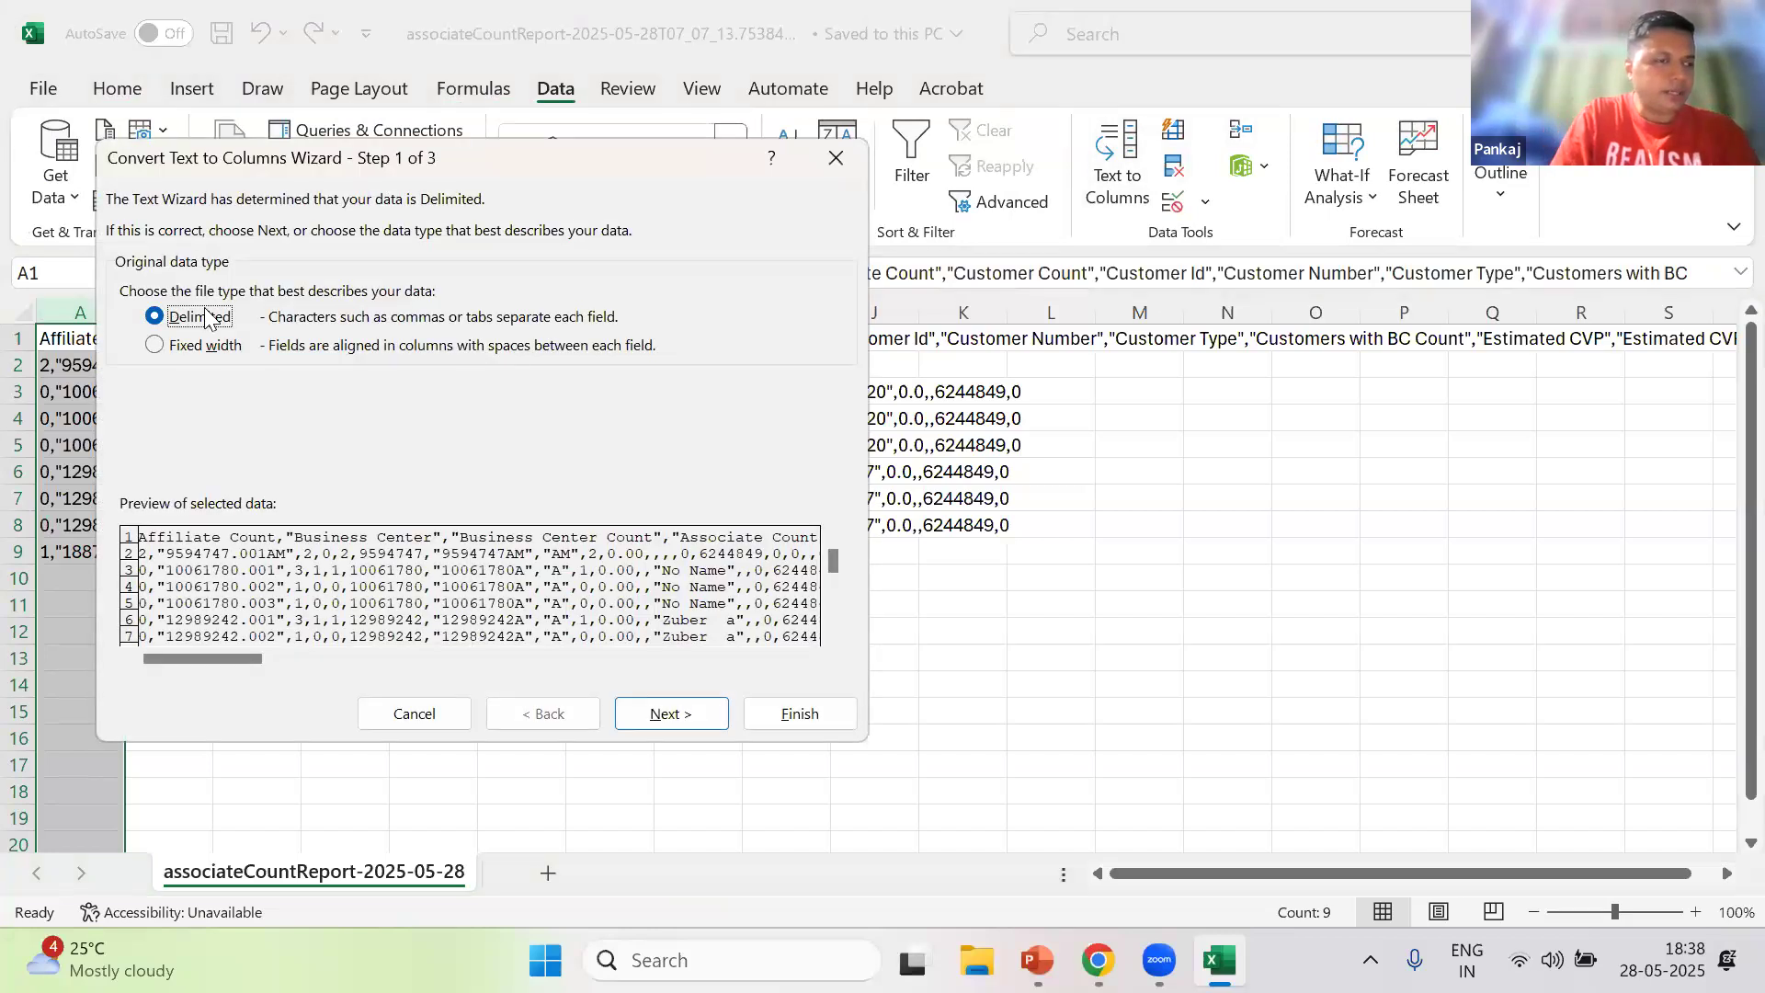
left_click(204, 348)
left_click(180, 320)
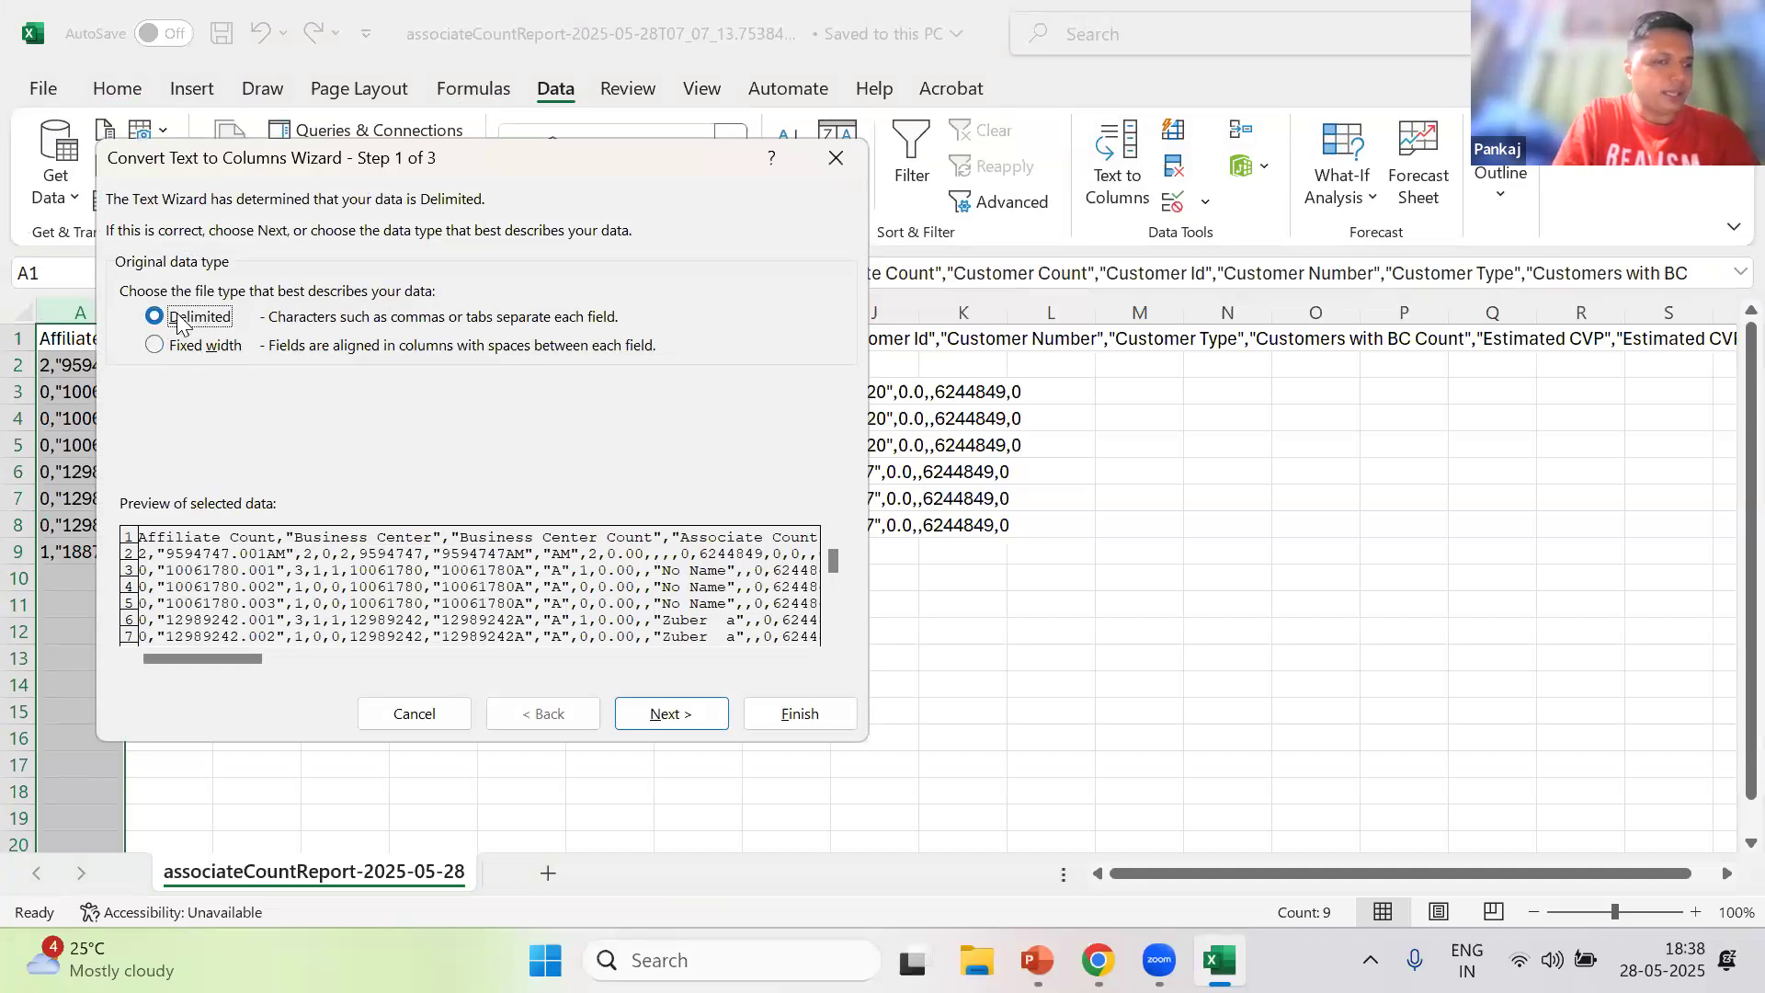
left_click(664, 716)
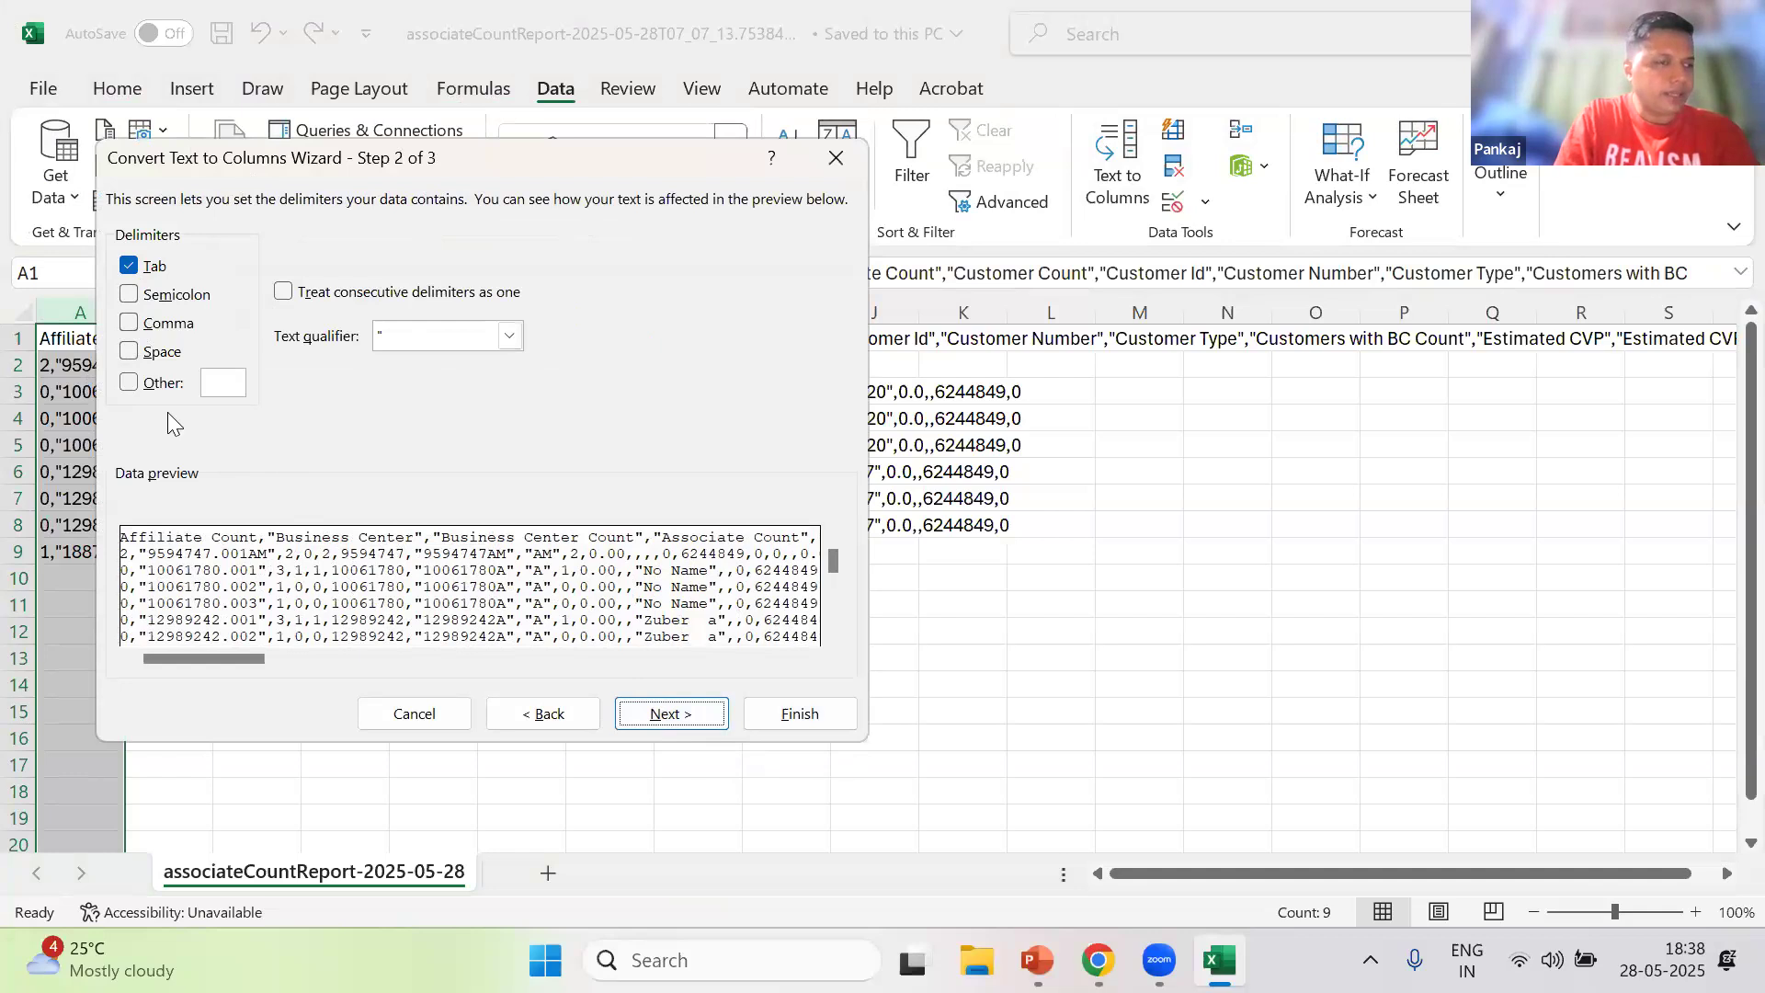
left_click(132, 325)
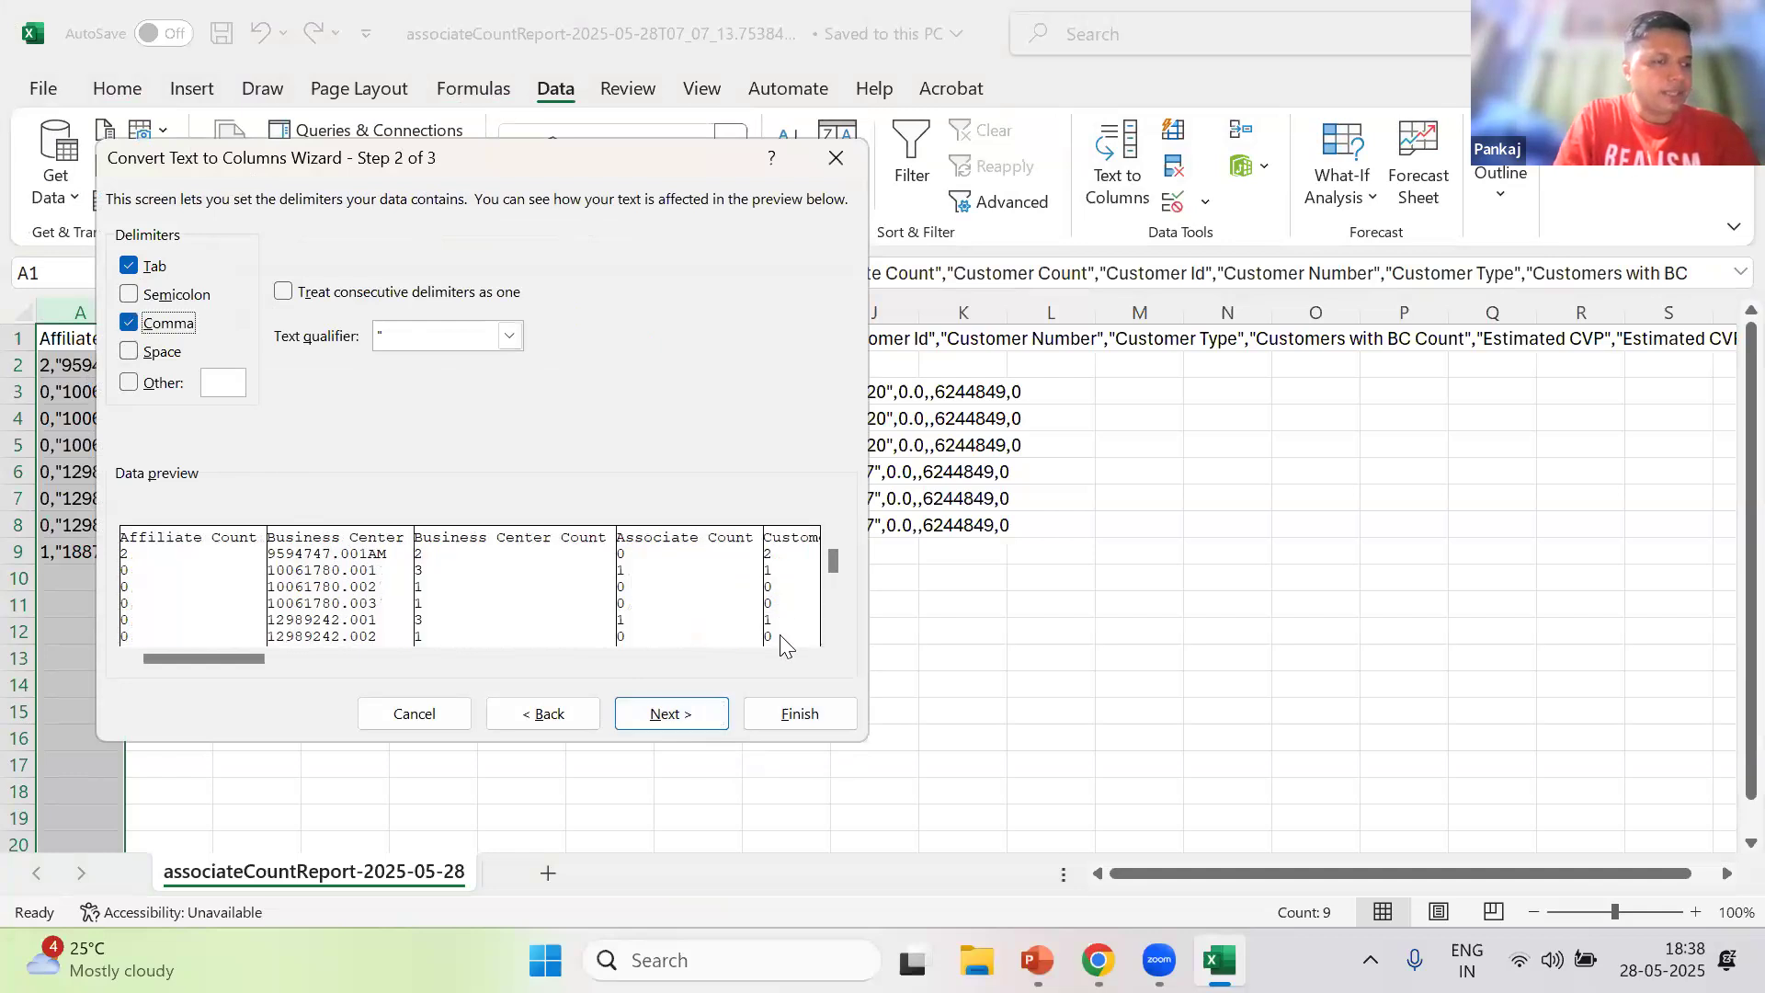
left_click(680, 715)
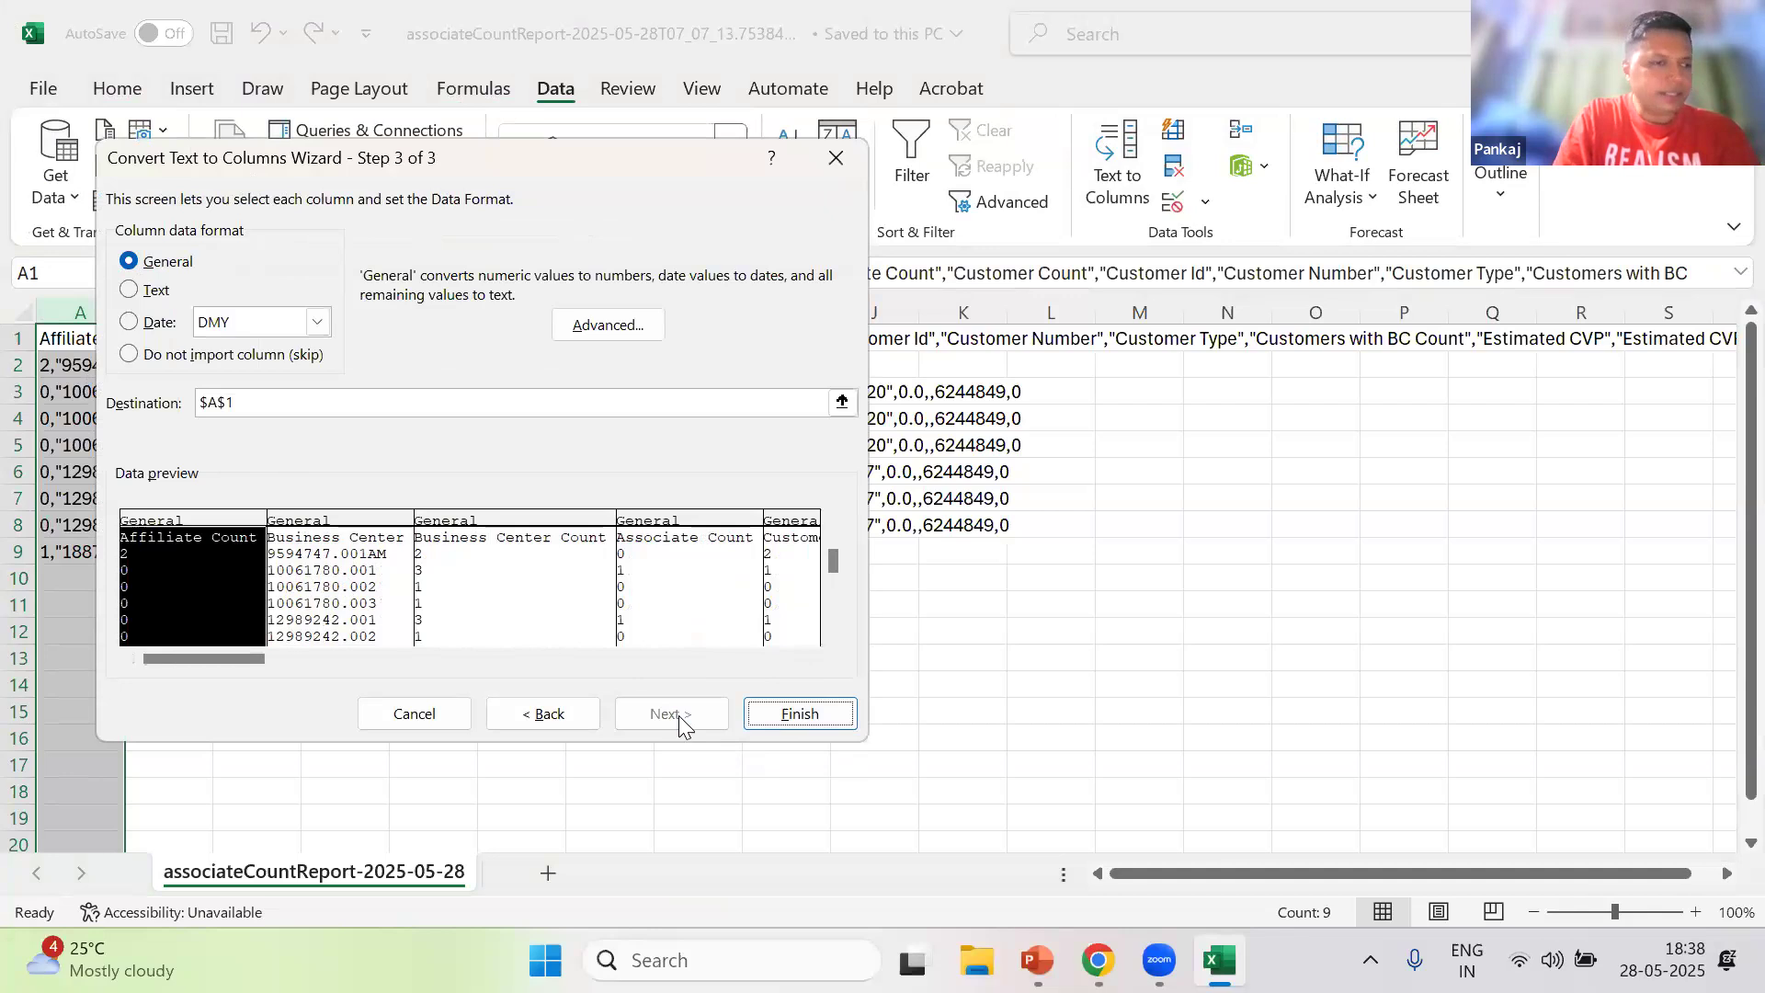
left_click(789, 717)
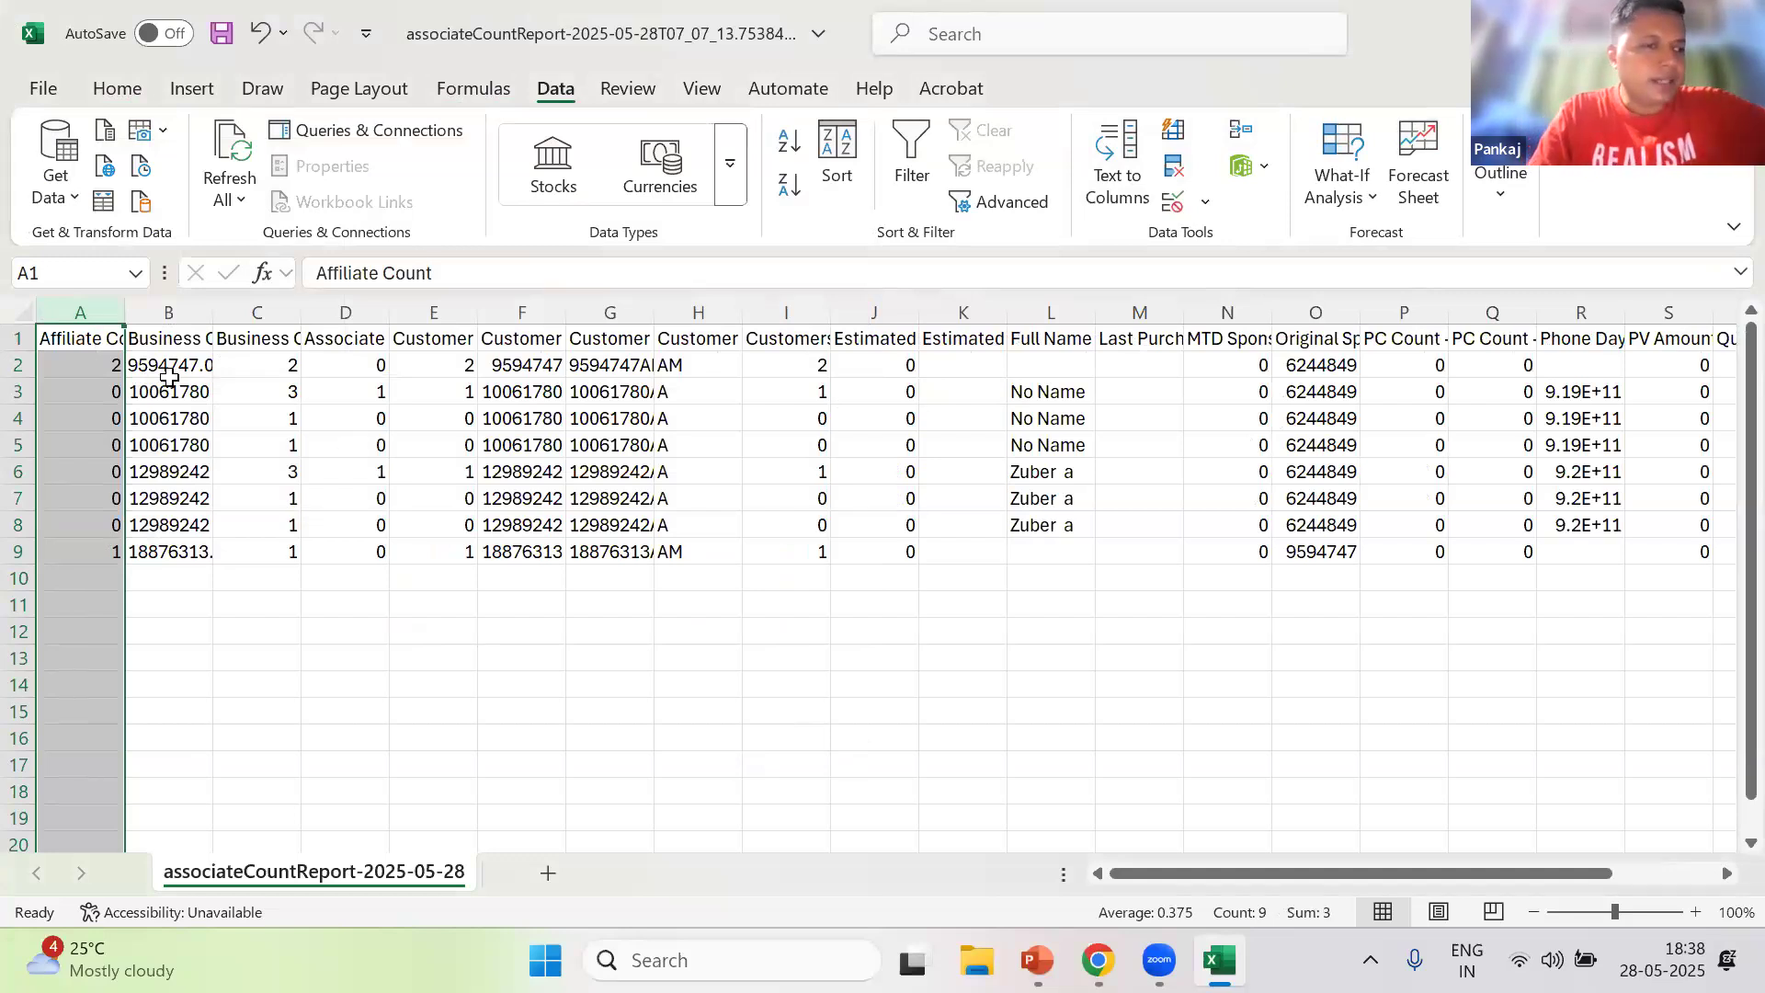
- Autofit column O (Original Sponsor) and column R (Phone Day) to fit their contents
left_click(70, 338)
key("Right")
key("Right")
key("Right")
key("Right")
key("Right")
key("Right")
key("Right")
key("Right")
key("Right")
key("Right")
key("Right")
key("Right")
key("Right")
key("Right")
key("Right")
key("Right")
key("Right")
key("Right")
key("Right")
key("Right")
key("Right")
key("Right")
key("Right")
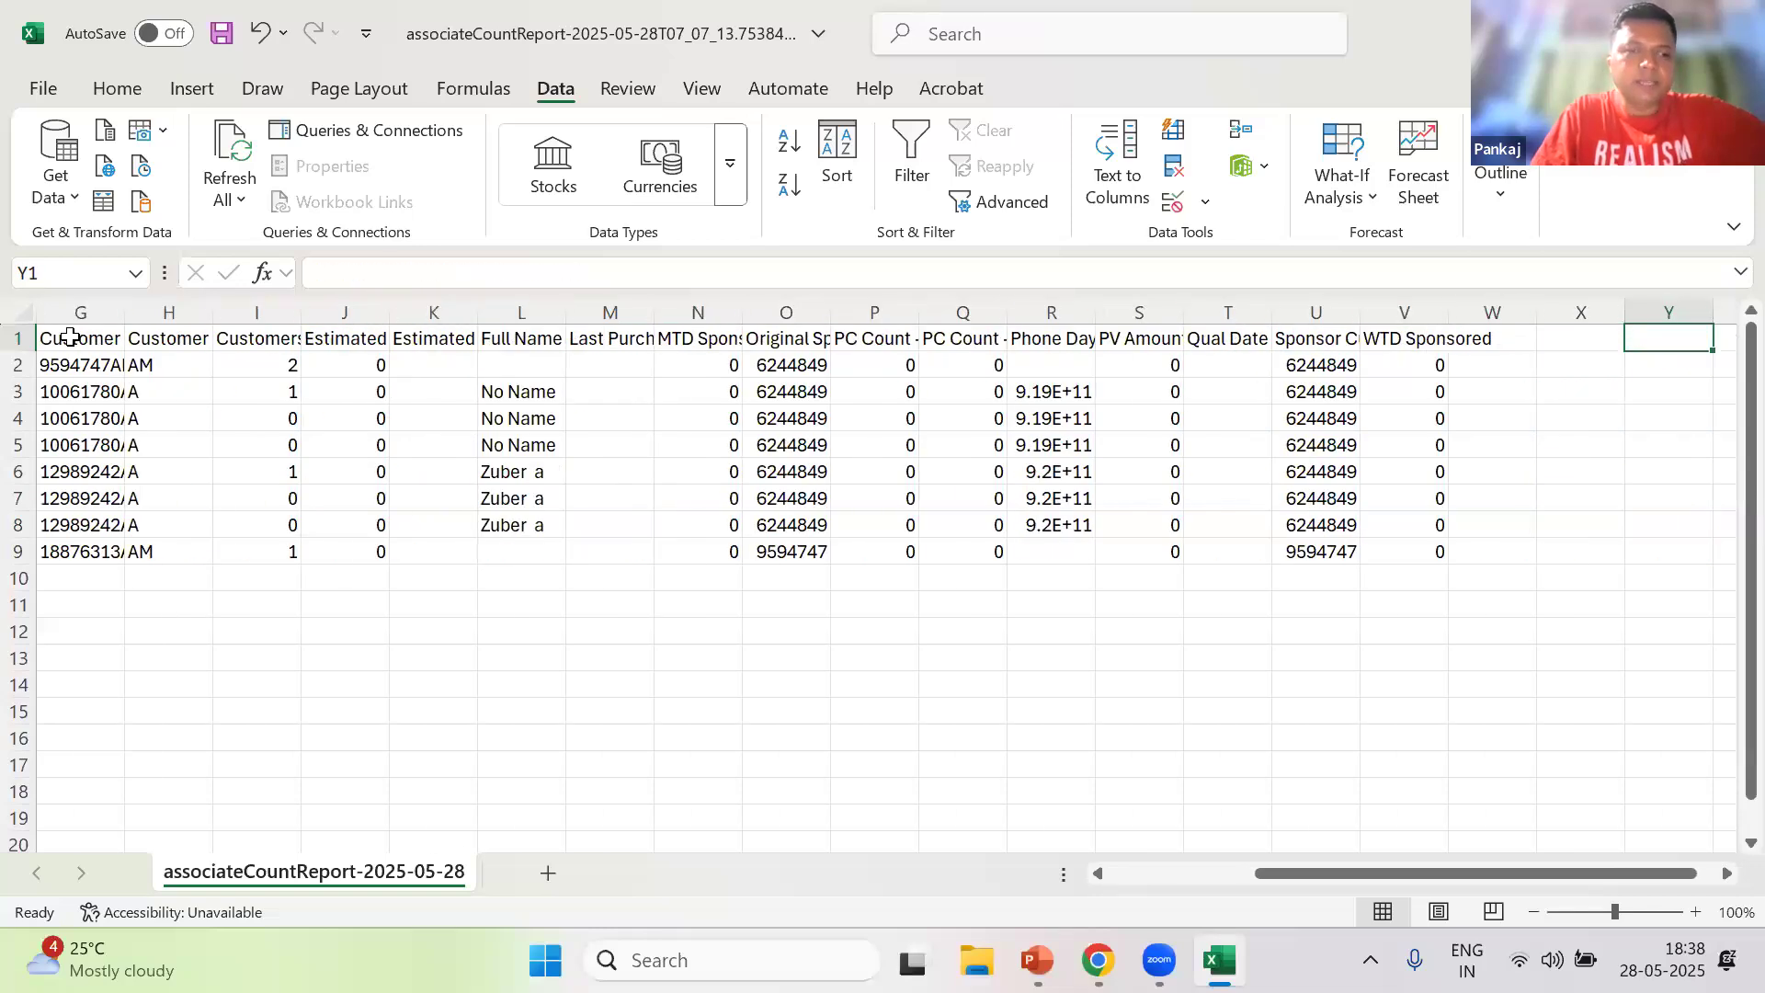
key("Left")
key("Left")
key("Left")
key("Left")
key("Left")
key("Left")
key("Left")
key("Left")
key("Left")
key("Left")
key("Left")
key("Left")
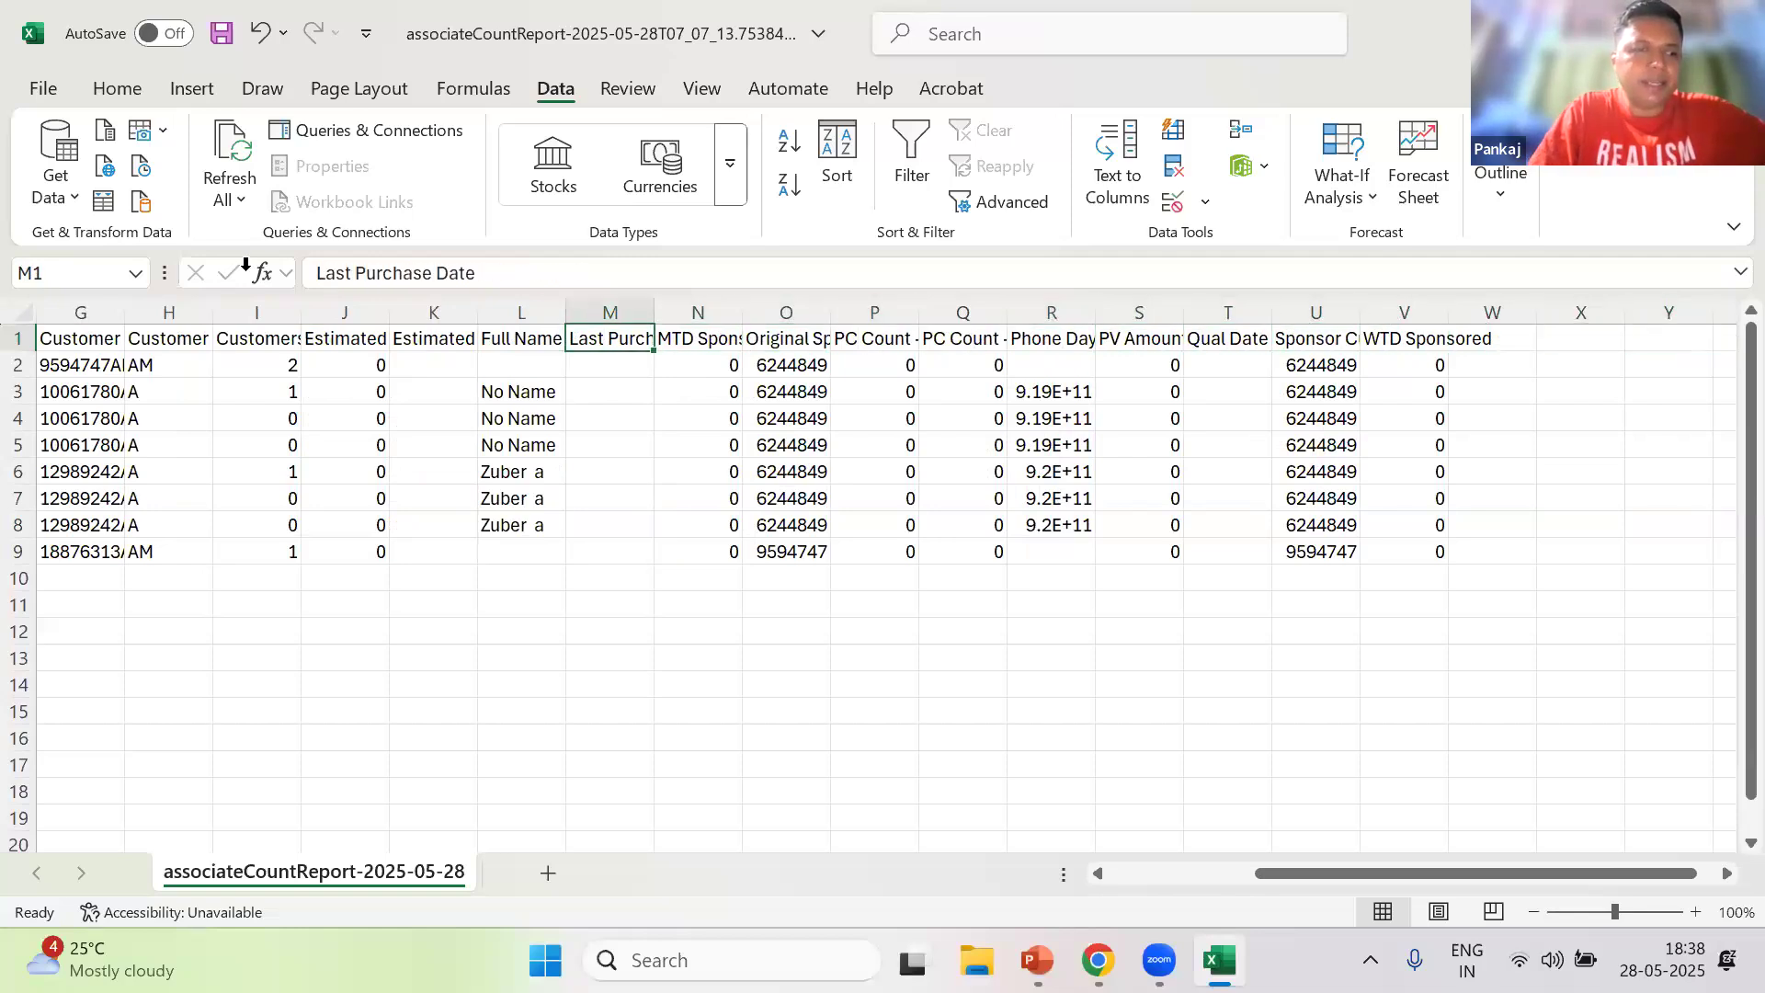
double_click(830, 313)
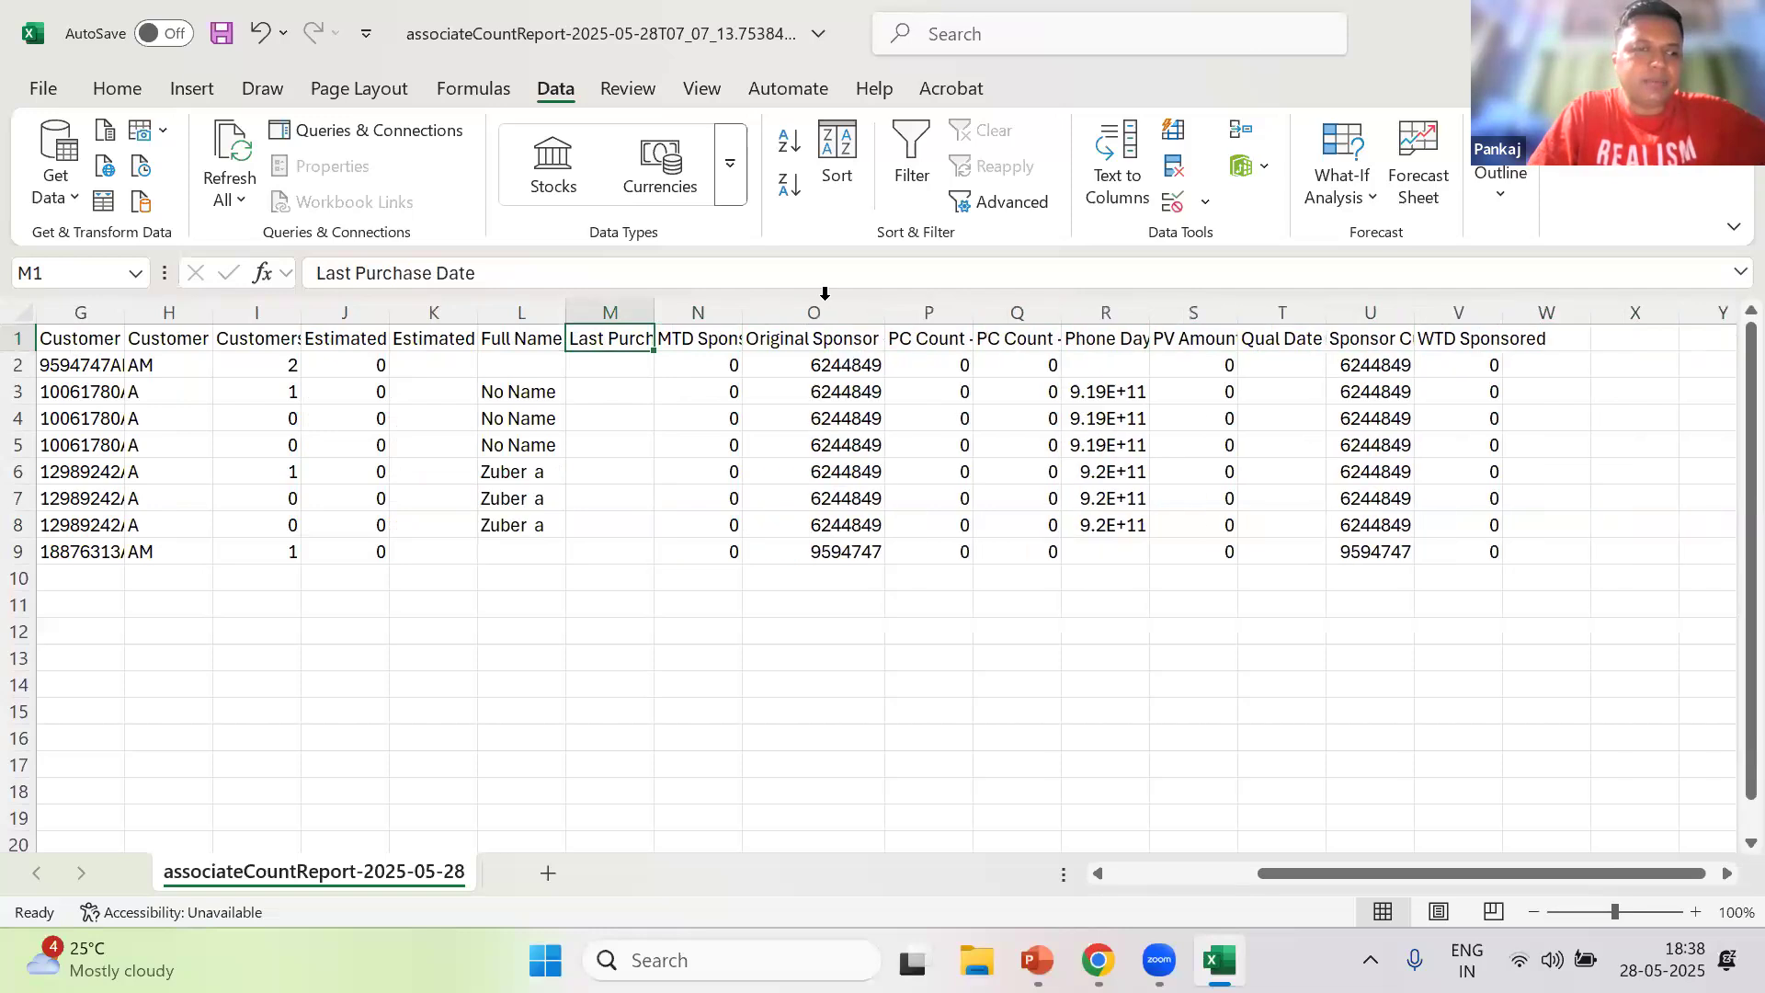
double_click(1143, 315)
- Check the first record's values and the Estimated CVP values in column J
left_click(1267, 365)
key("Left")
key("Left")
key("Left")
key("Left")
key("Left")
key("Left")
key("Left")
key("Left")
key("Left")
key("Left")
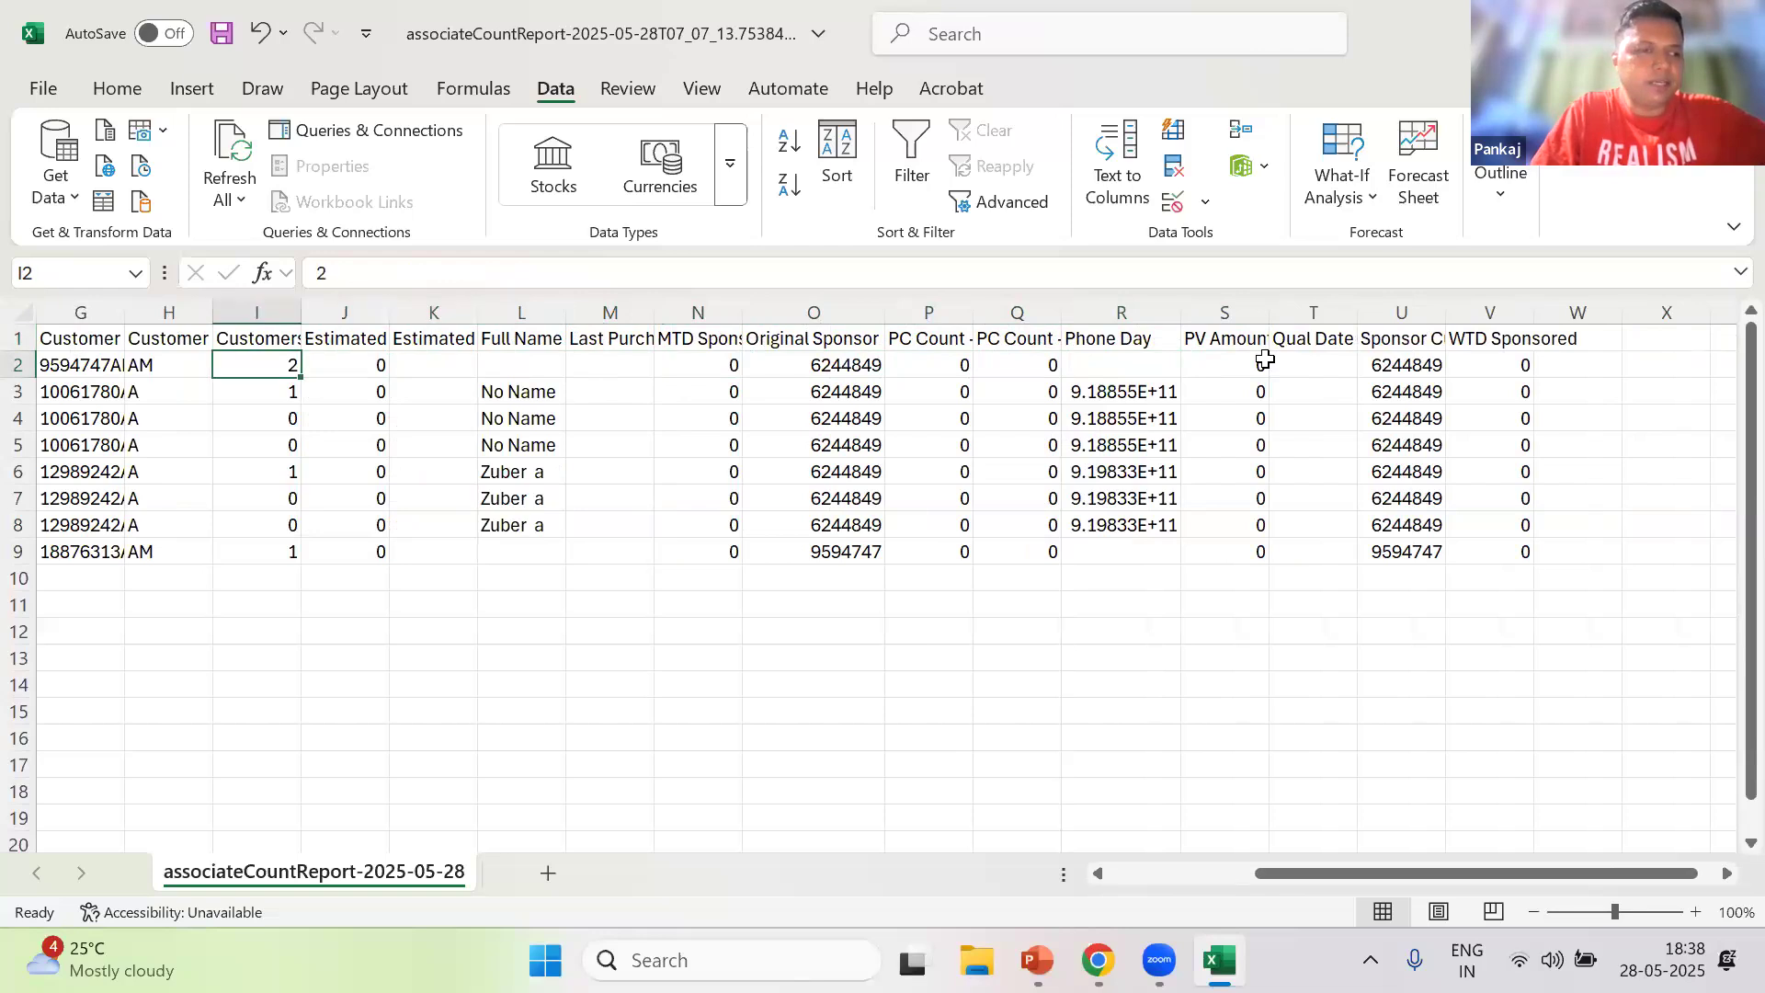
key("Left")
key("Left")
key("Left")
key("Left")
key("Left")
key("Left")
key("Left")
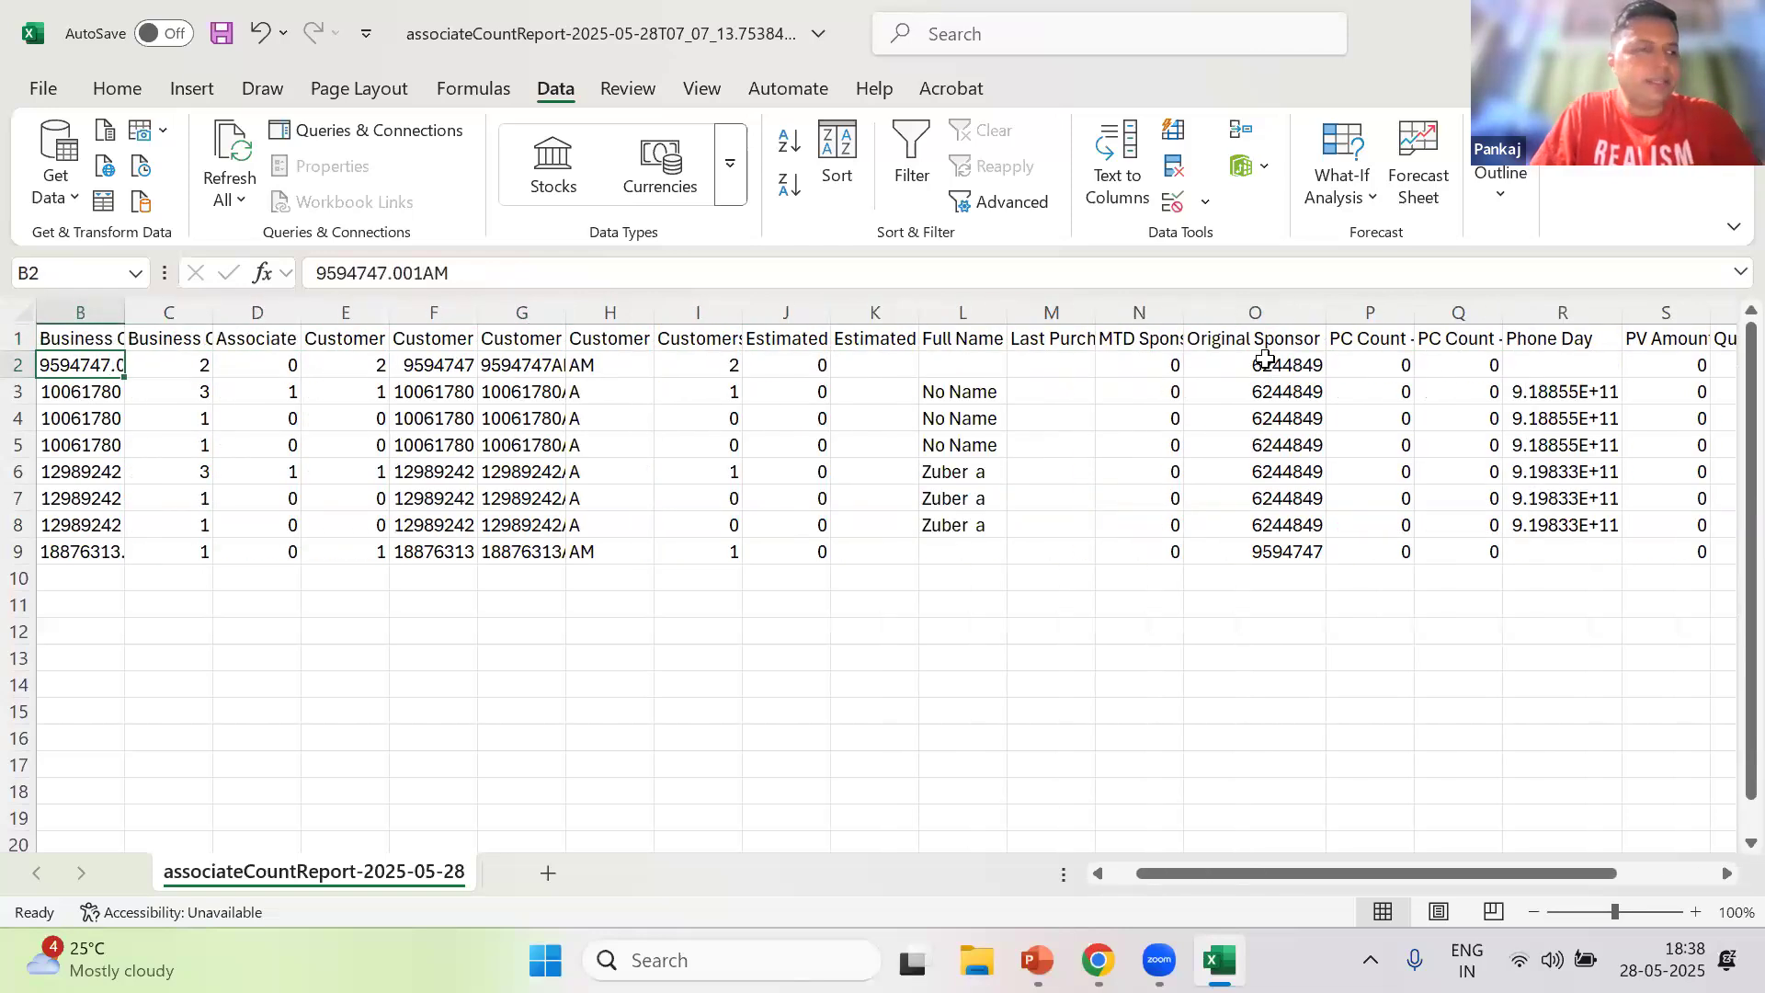
key("Left")
key("Right")
key("Right")
key("Right")
key("Right")
key("Right")
key("Right")
key("Right")
key("Right")
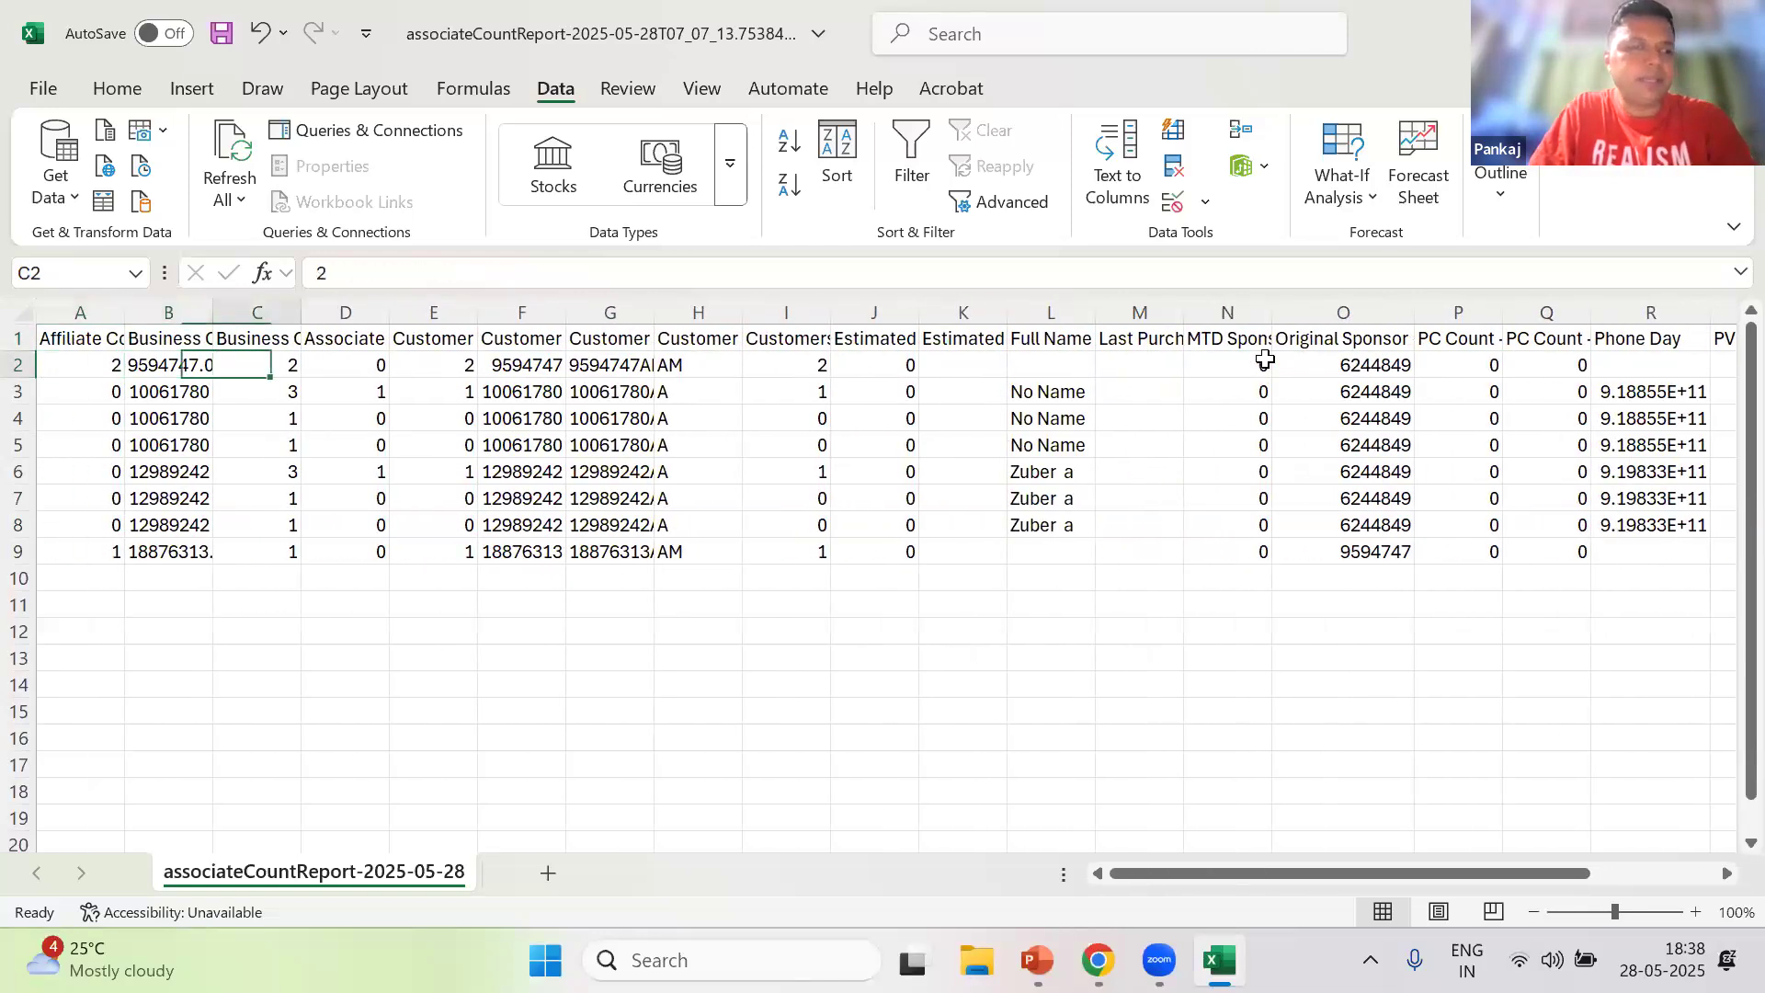
key("Right")
key("Down")
key("Down")
key("Down")
key("Down")
key("Down")
key("Down")
key("Down")
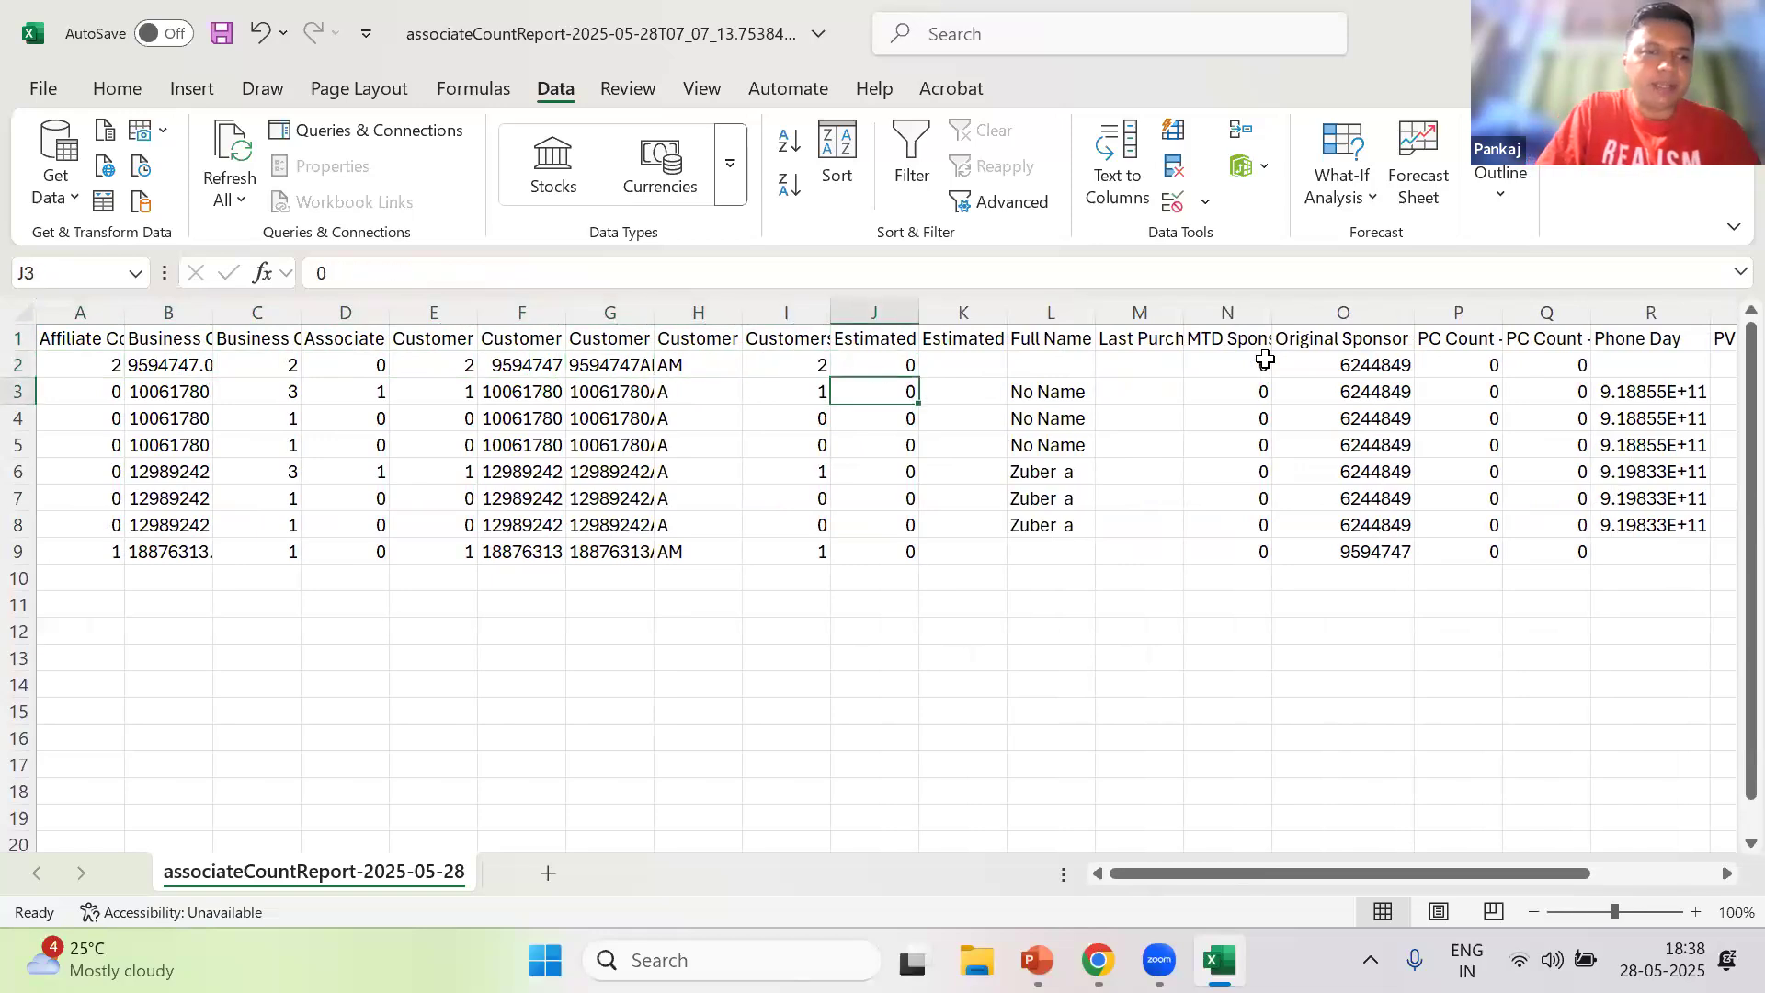
- Review the heading row from Affiliate Count across to the last column, then return to A1
key("Up")
key("Up")
key("Up")
key("Up")
key("Up")
key("Up")
key("Up")
key("Up")
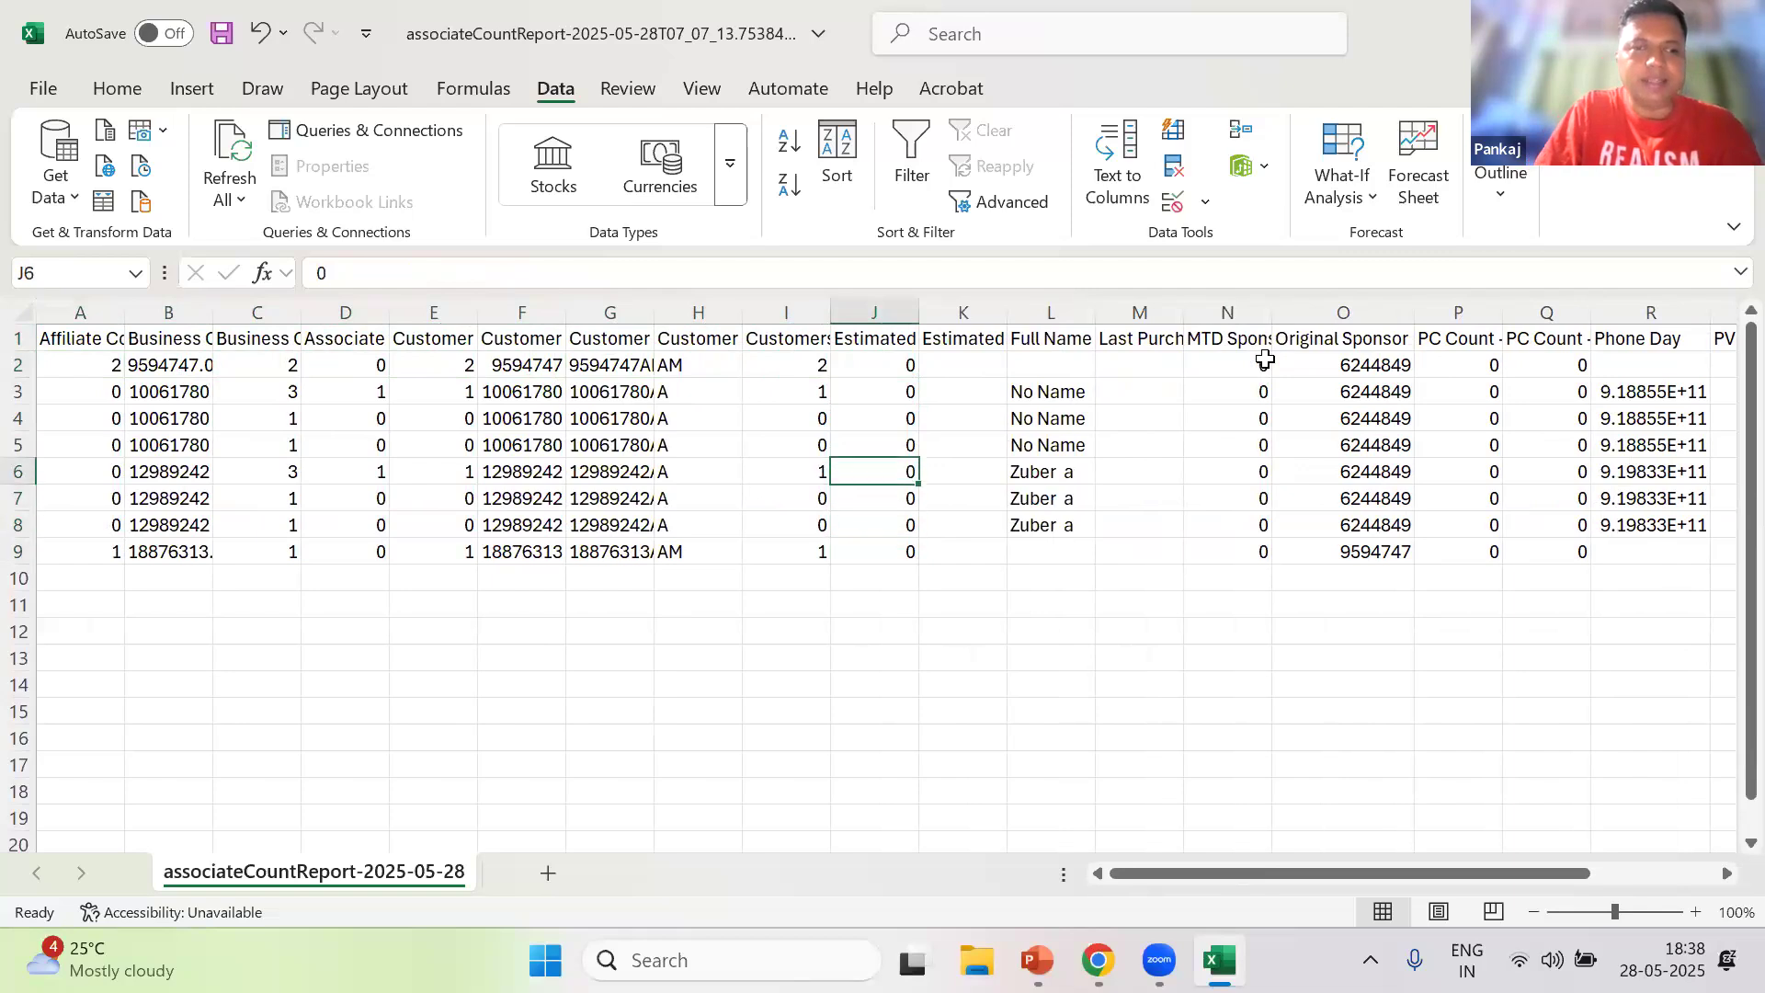
key("Right")
key("Right")
key("Right")
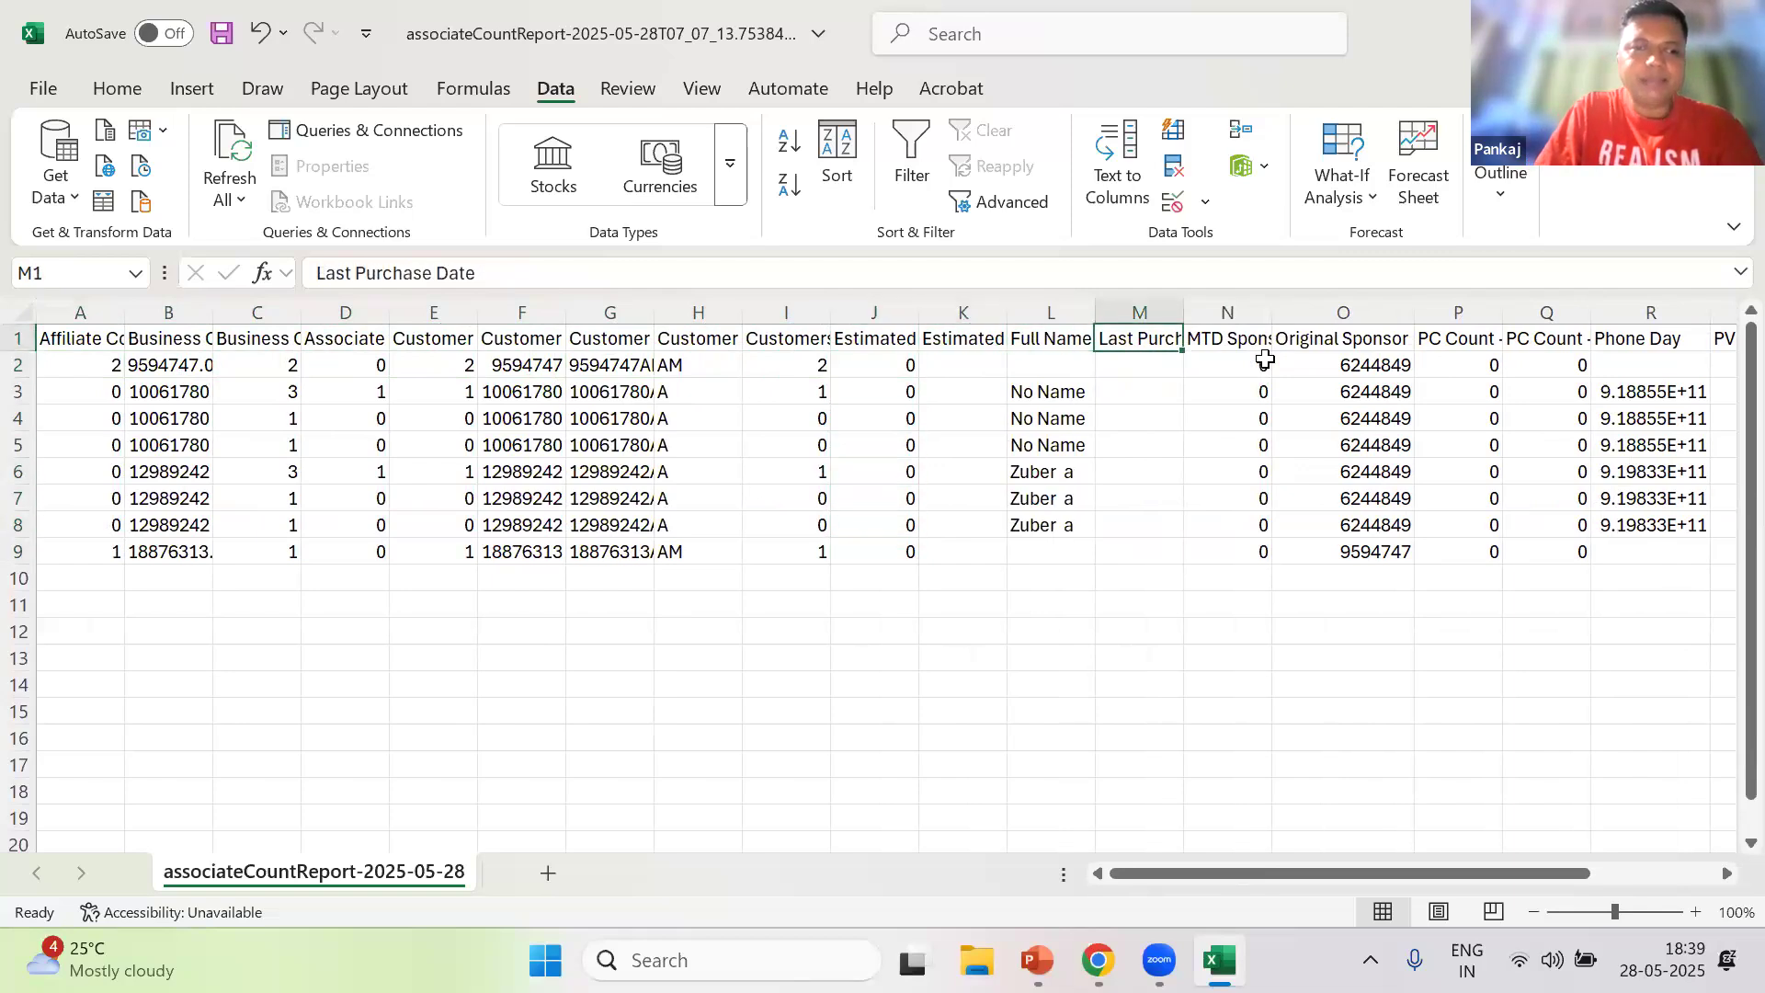
key("Left")
key("Left")
key("Home")
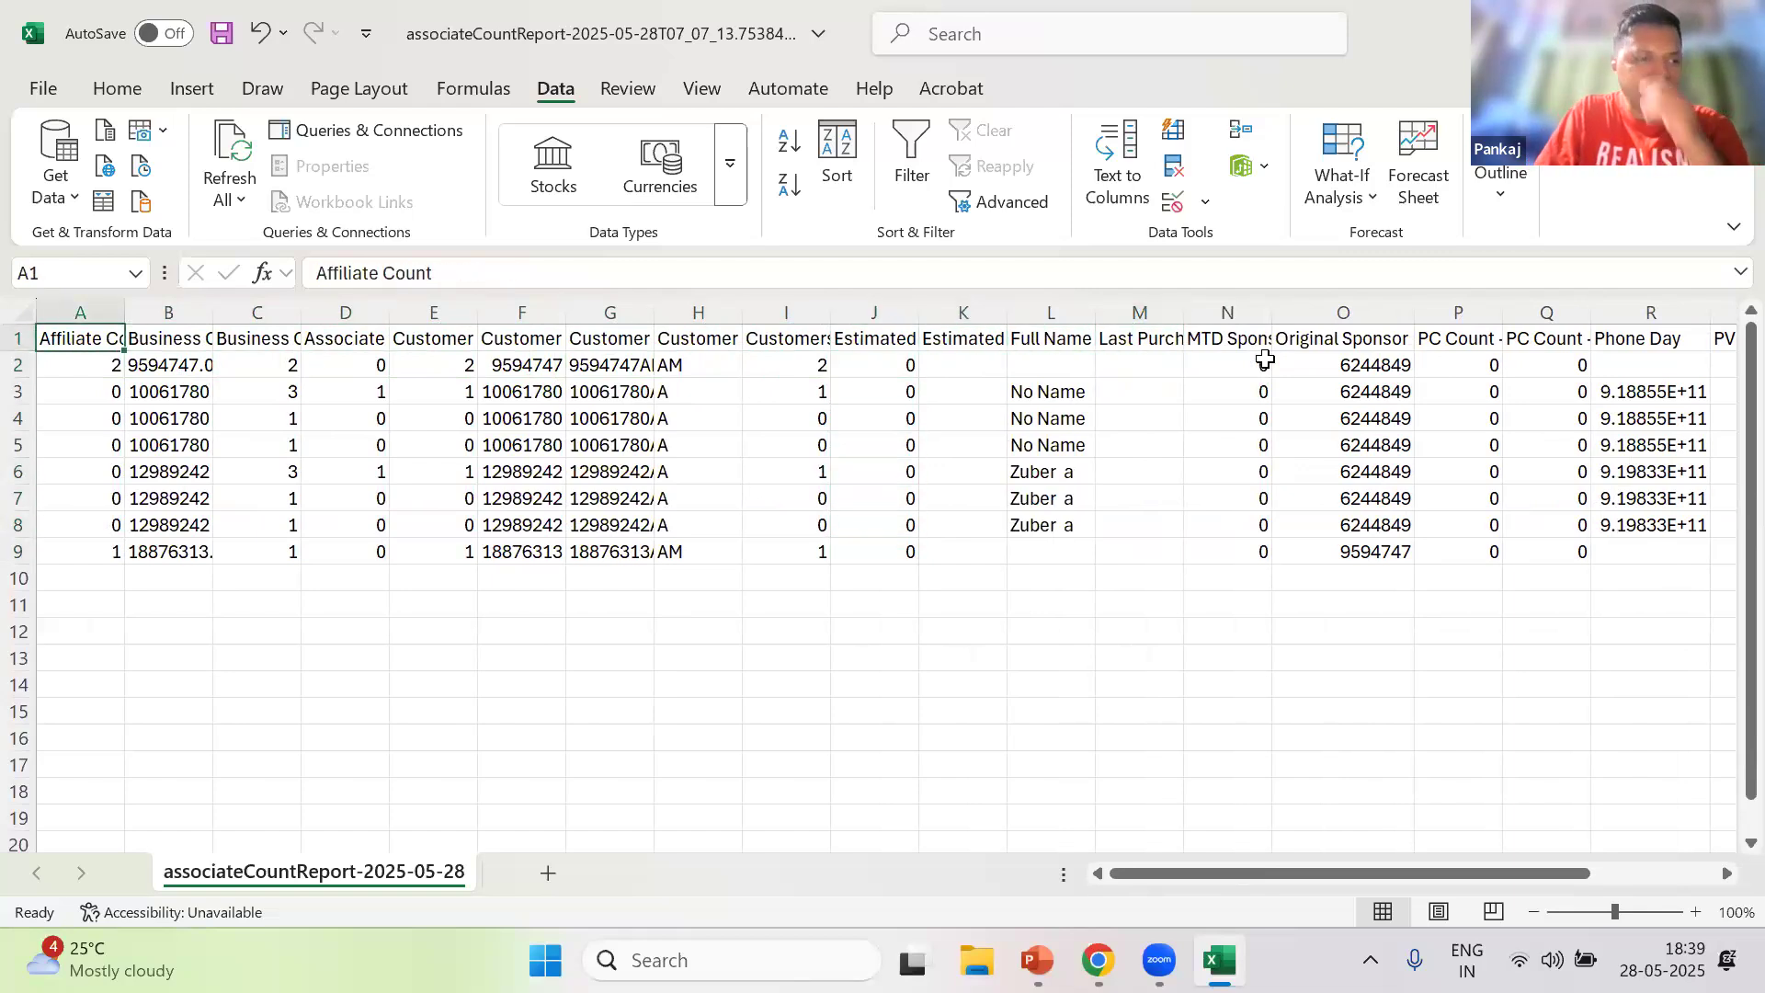
key("Right")
key("Right")
key("Right")
key("Right")
key("Right")
key("Right")
key("Right")
key("Right")
key("Right")
key("Right")
key("Right")
key("Right")
key("Right")
key("Right")
key("Right")
key("Right")
key("Right")
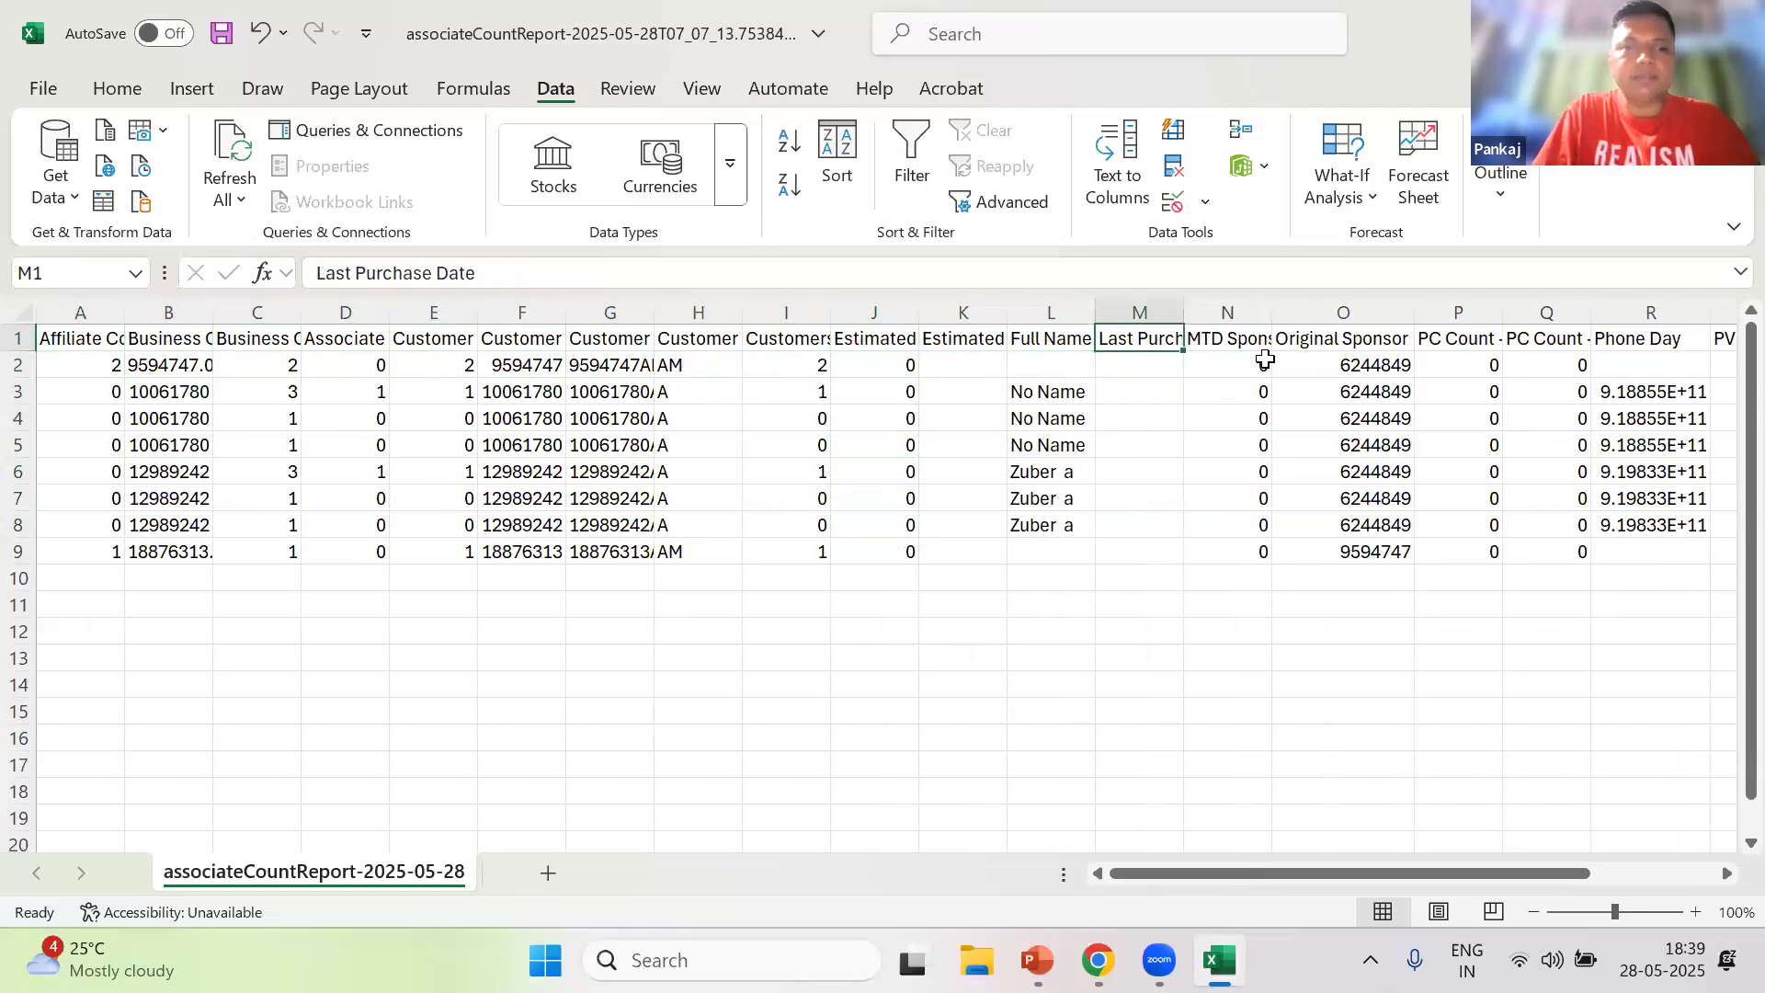
key("Right")
key("Right")
key("Right")
key("Right")
key("Right")
key("Right")
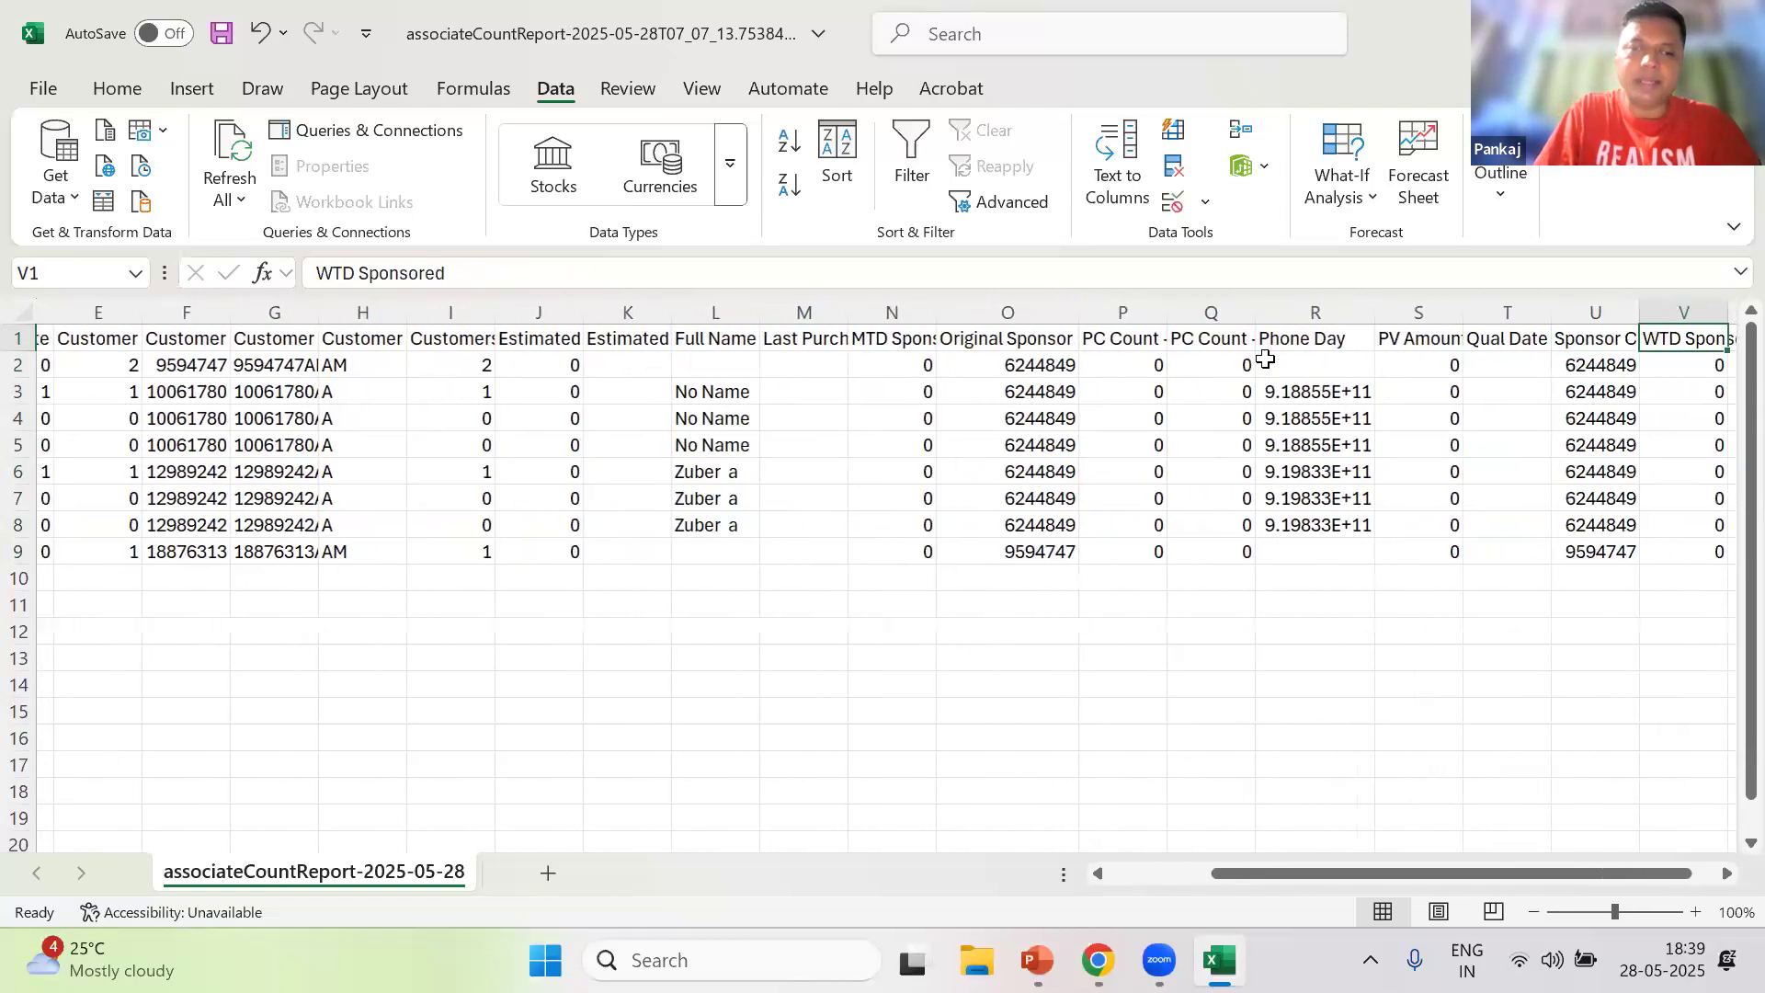
key("Left")
key("Left")
key("Left")
key("Left")
key("Left")
key("Left")
key("Left")
key("Left")
key("Left")
key("Left")
key("Left")
key("Left")
key("Left")
key("Left")
key("Left")
key("Left")
key("Left")
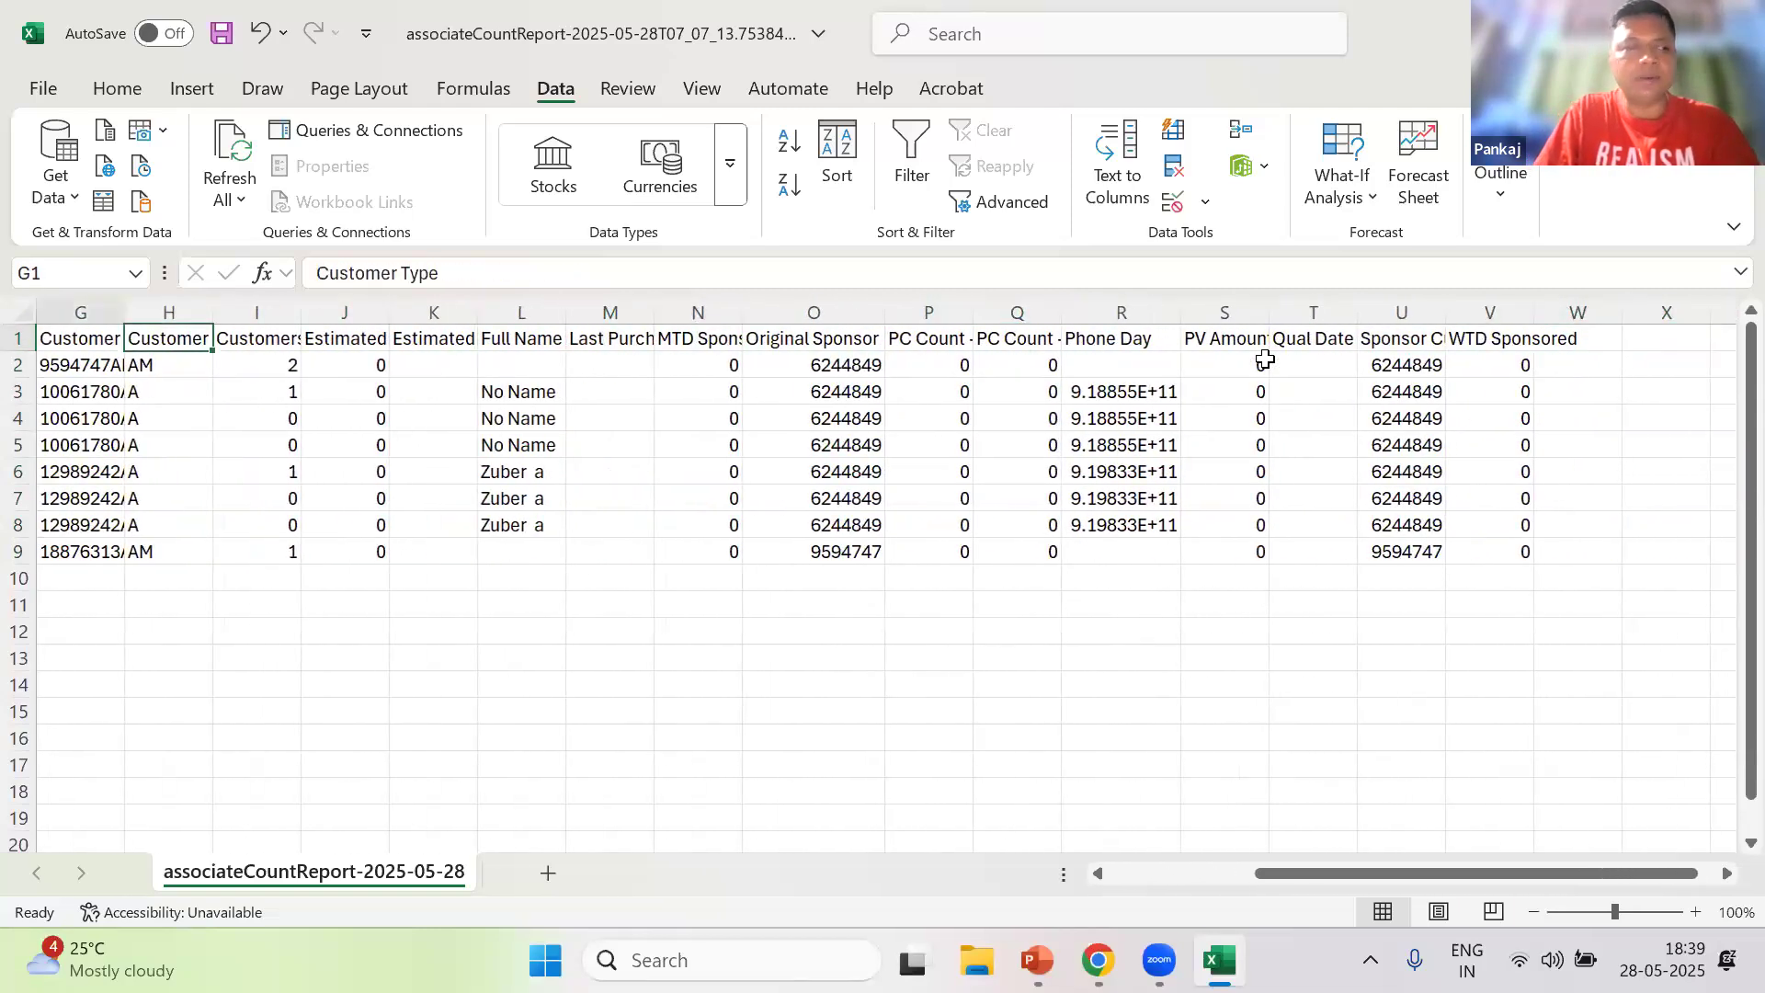
key("Home")
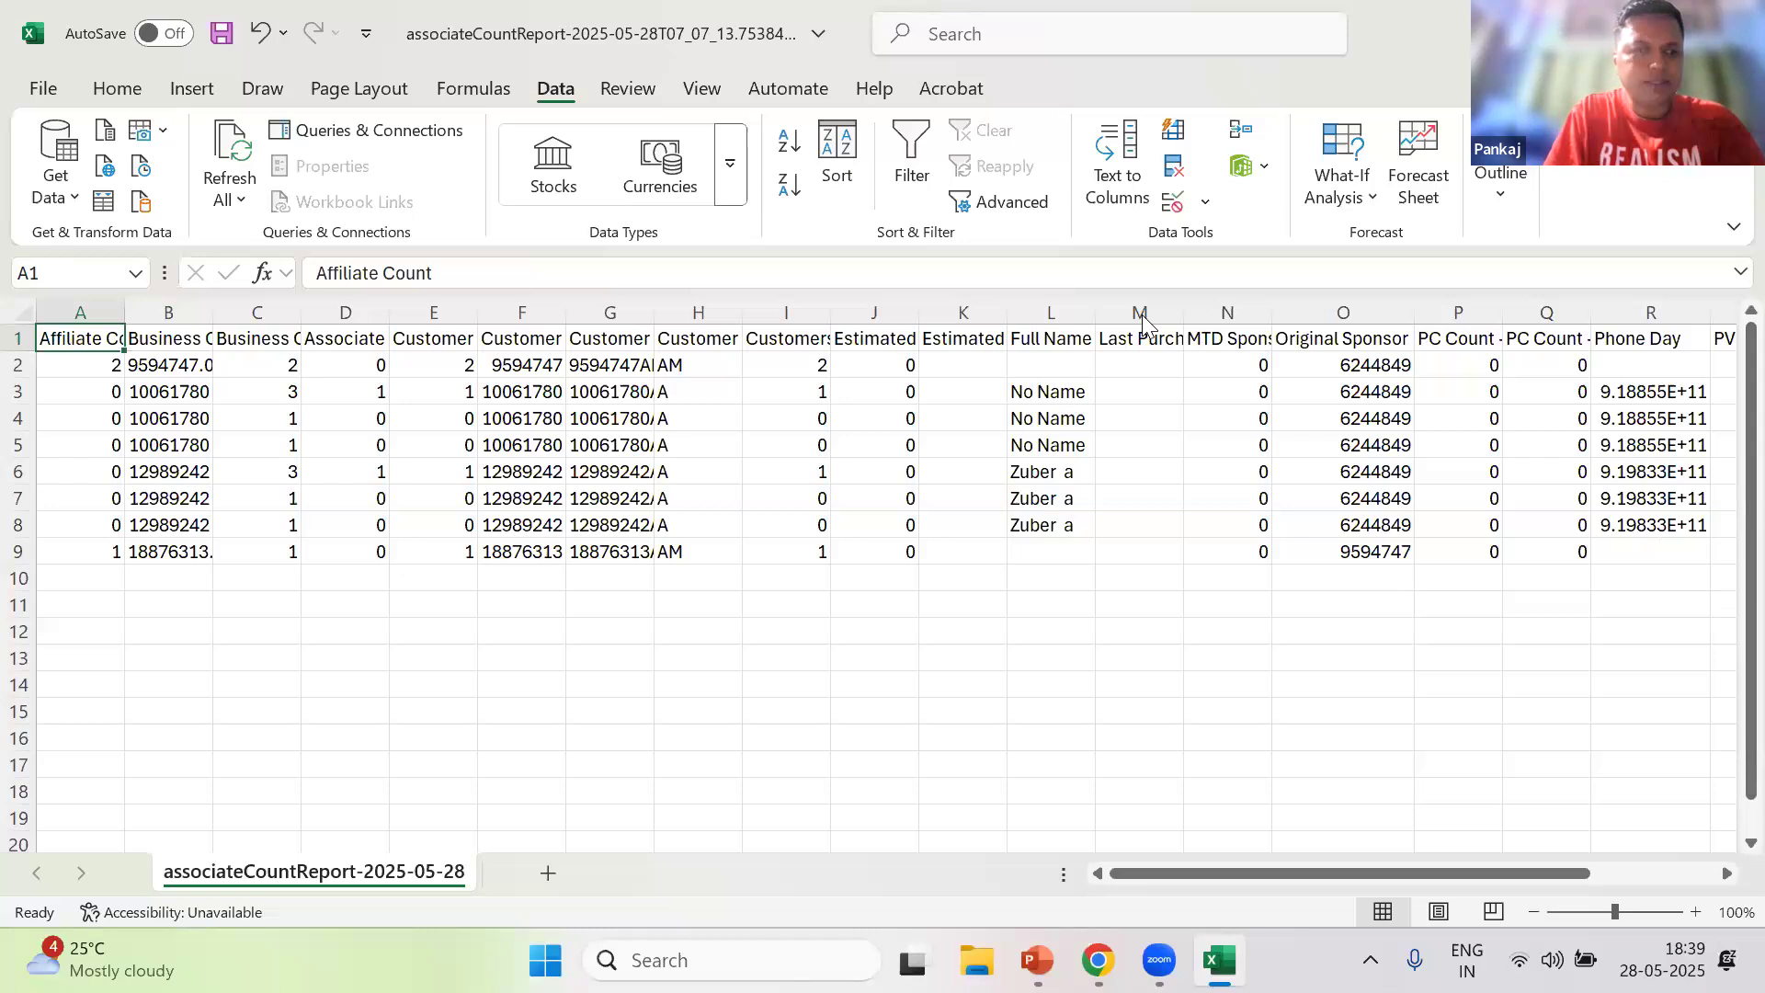
- Leave Excel and return to the Associate Count report in the browser
left_click(1252, 269)
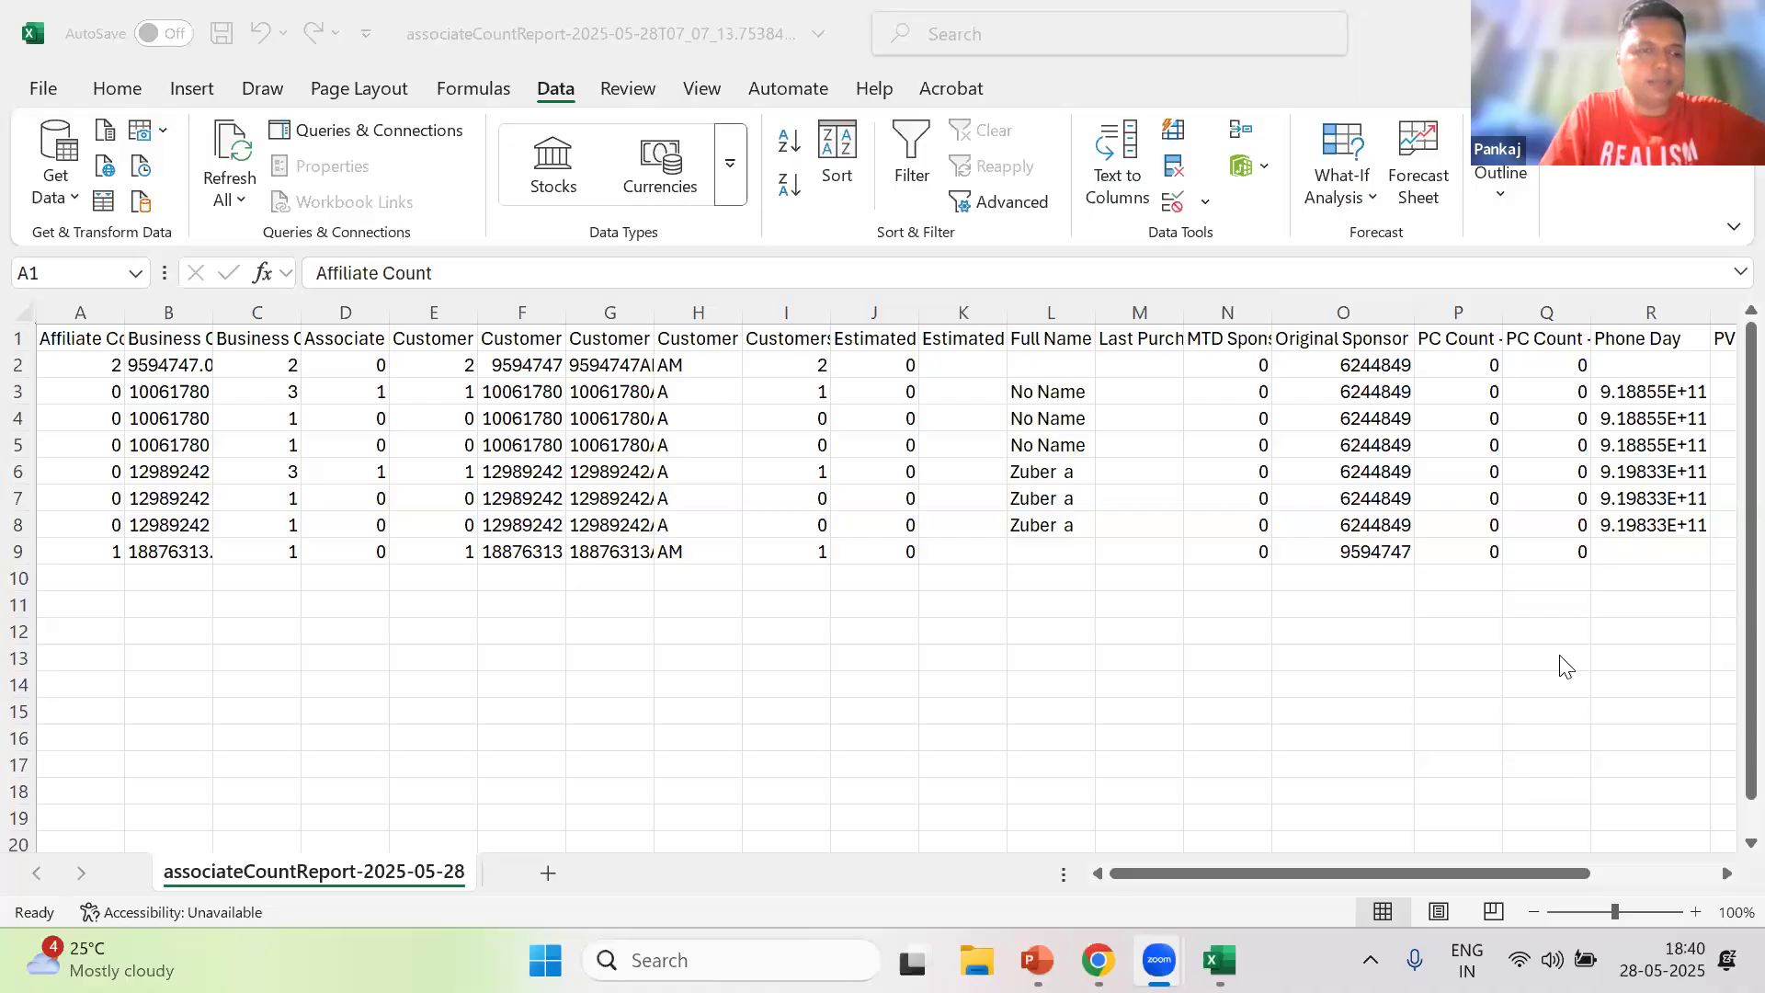
key("alt+Tab")
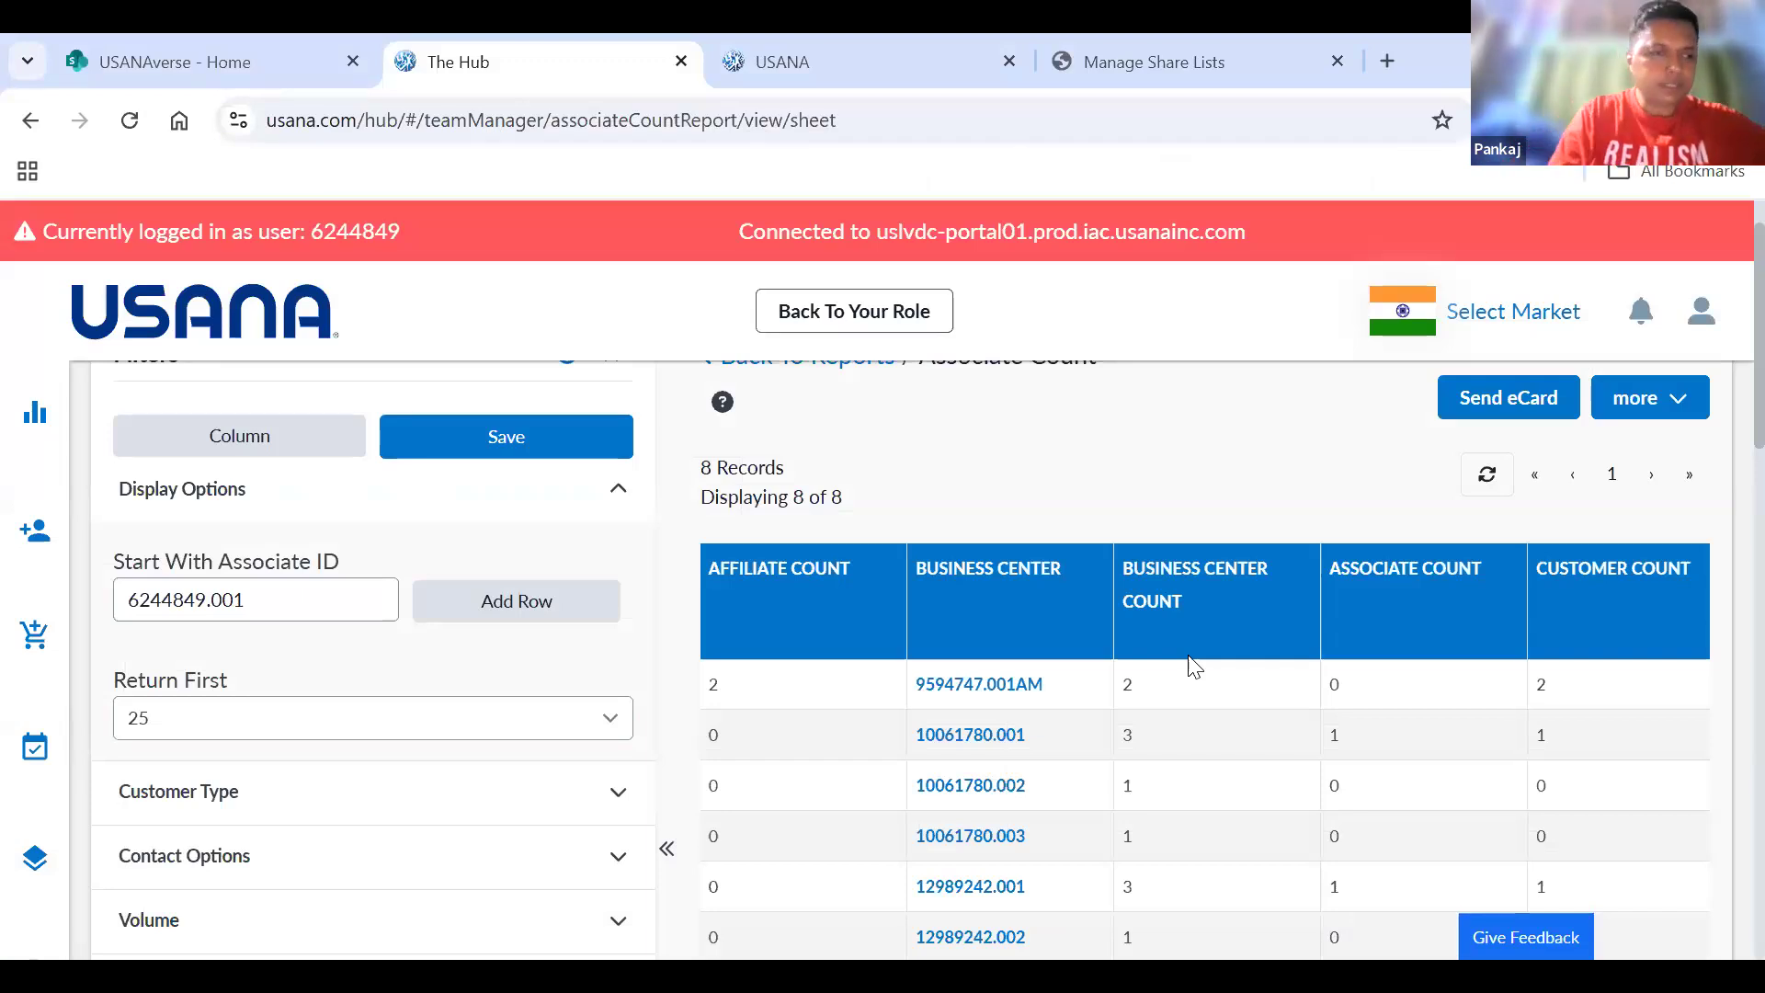
- Open the Order History Report from Team Manager's reports list, showing no data for May 21–31, 2025
left_click(32, 416)
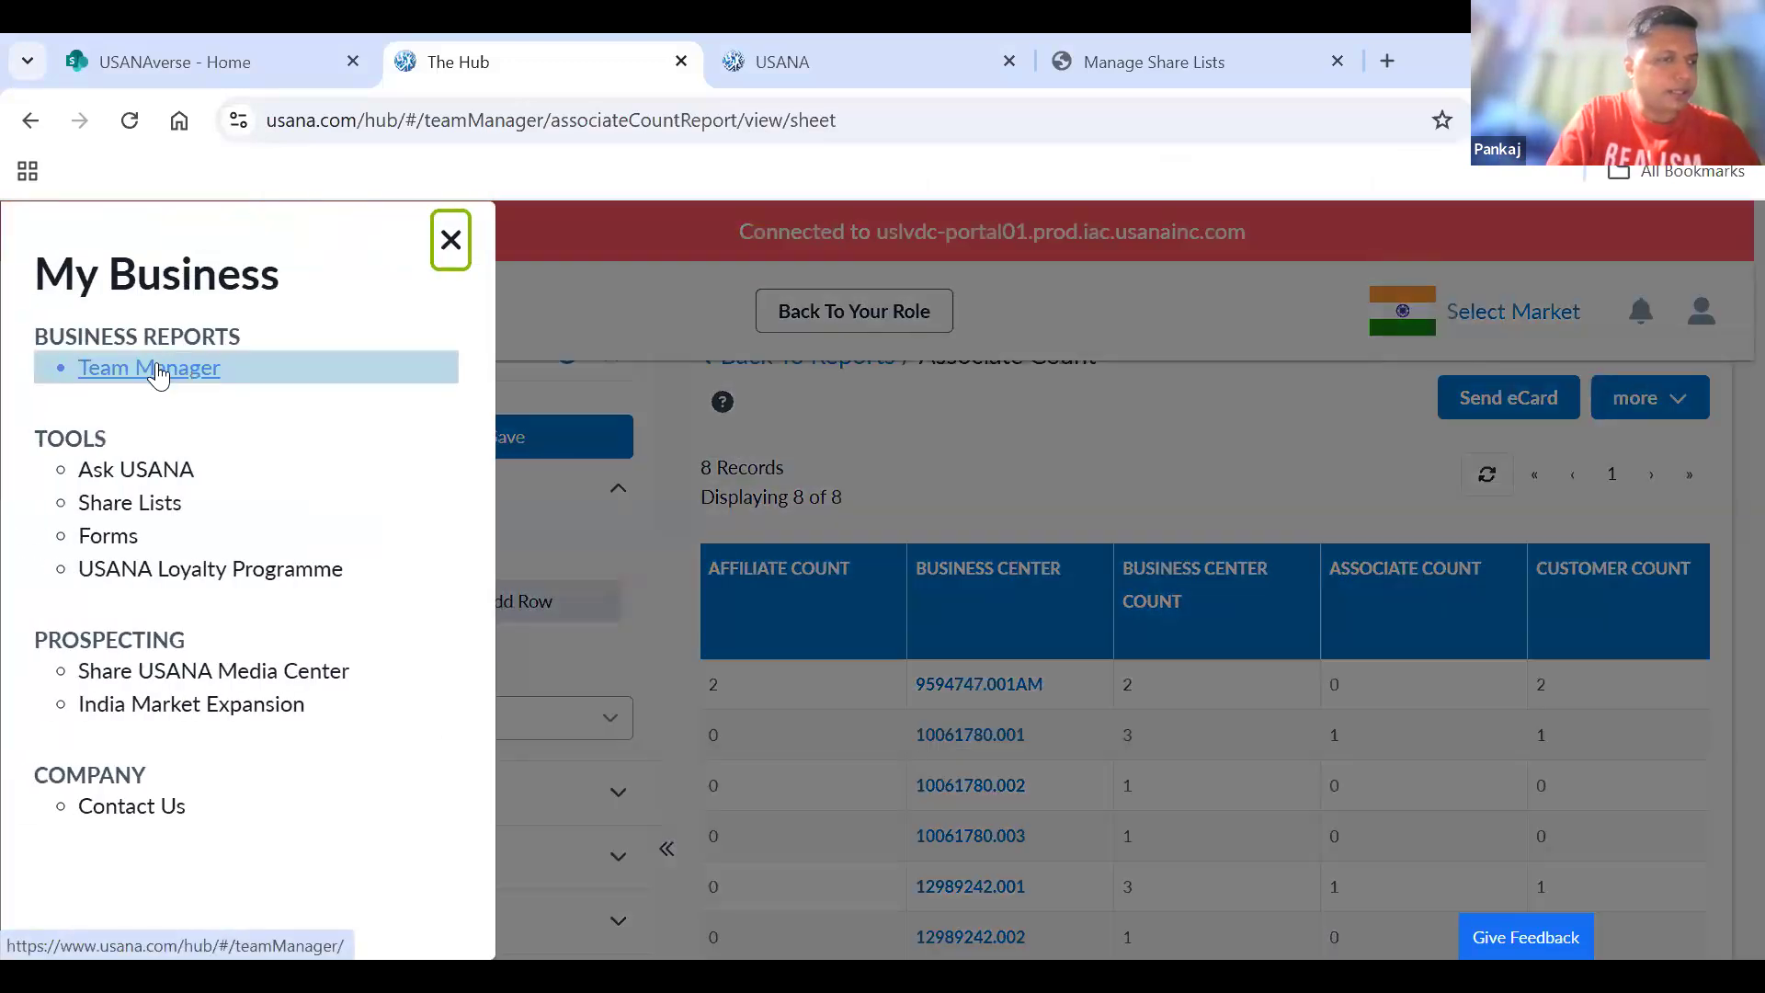
left_click(156, 367)
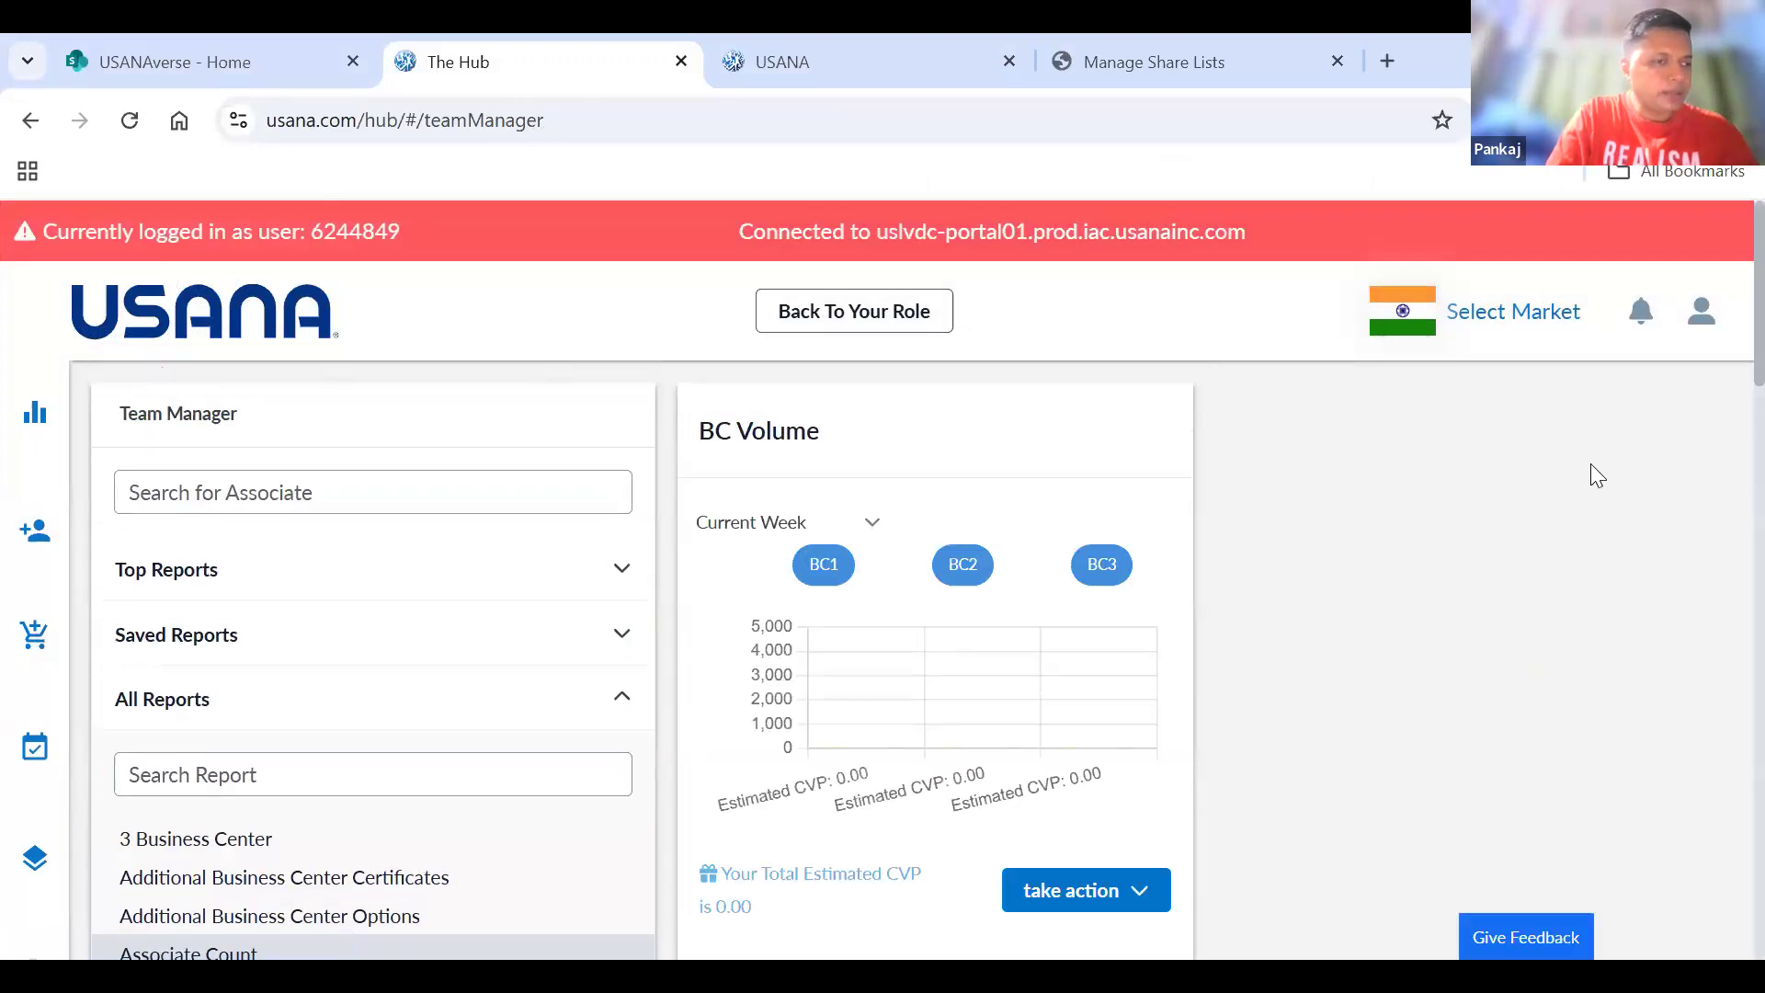
scroll(1727, 367, "down", 4)
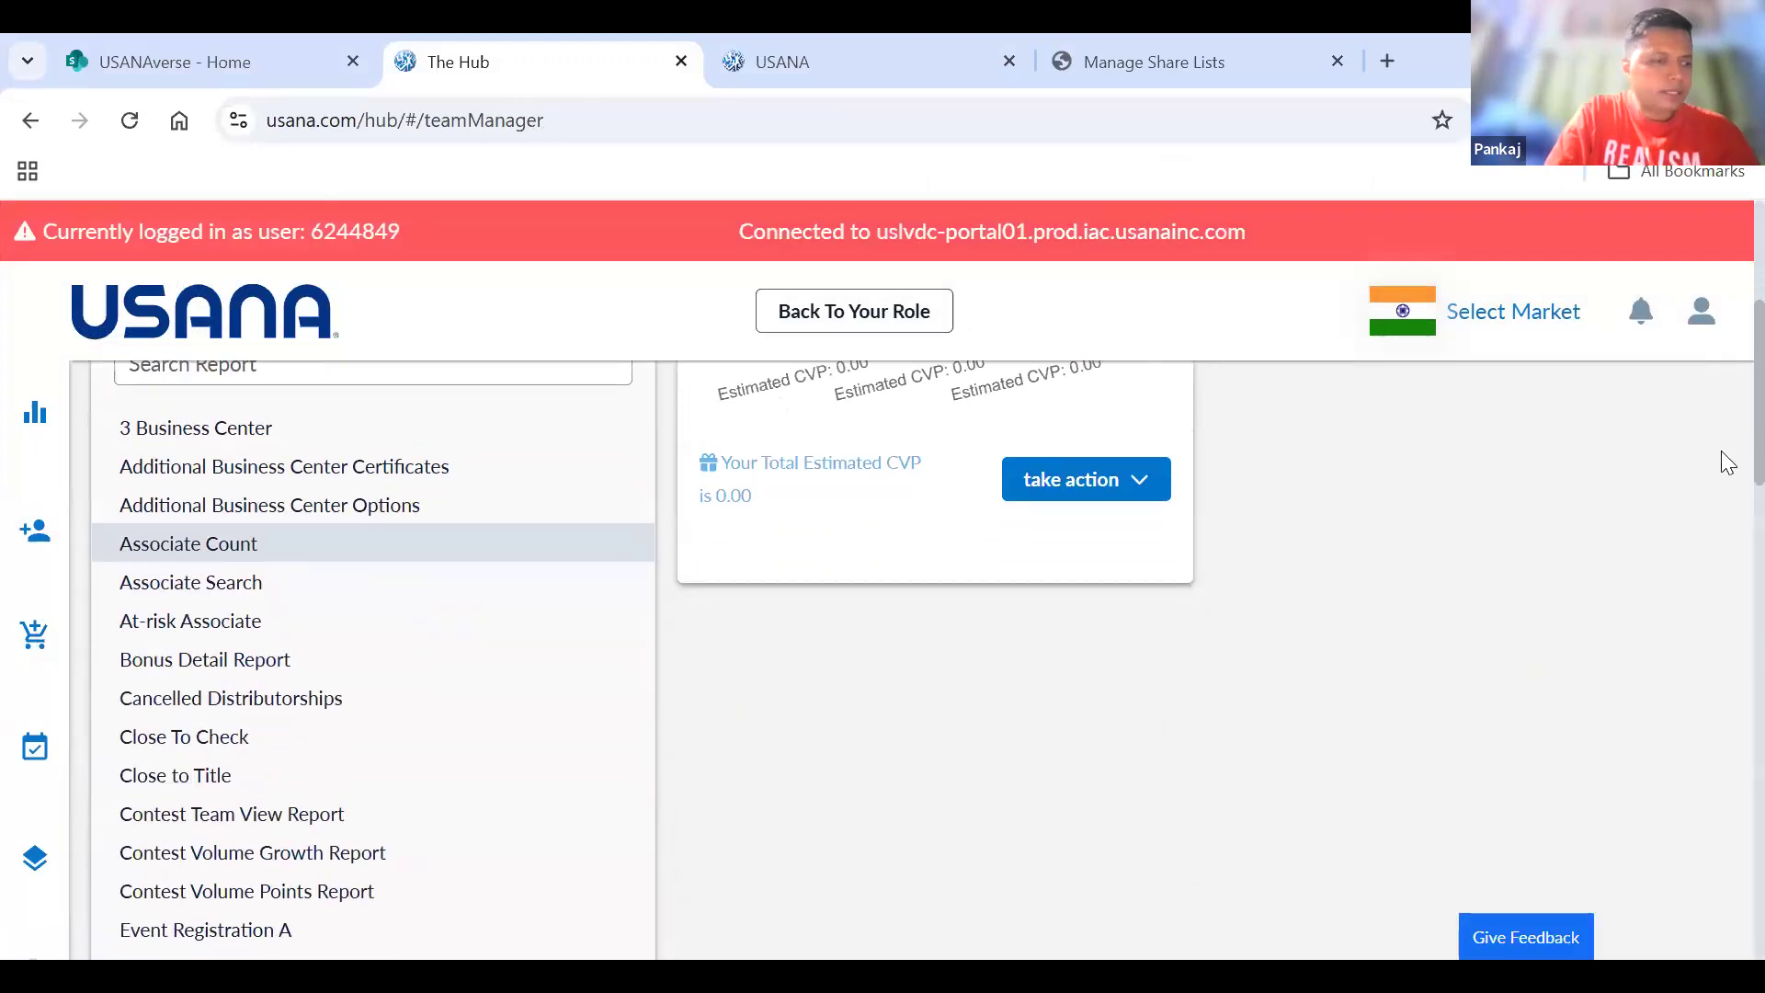
scroll(1727, 462, "down", 7)
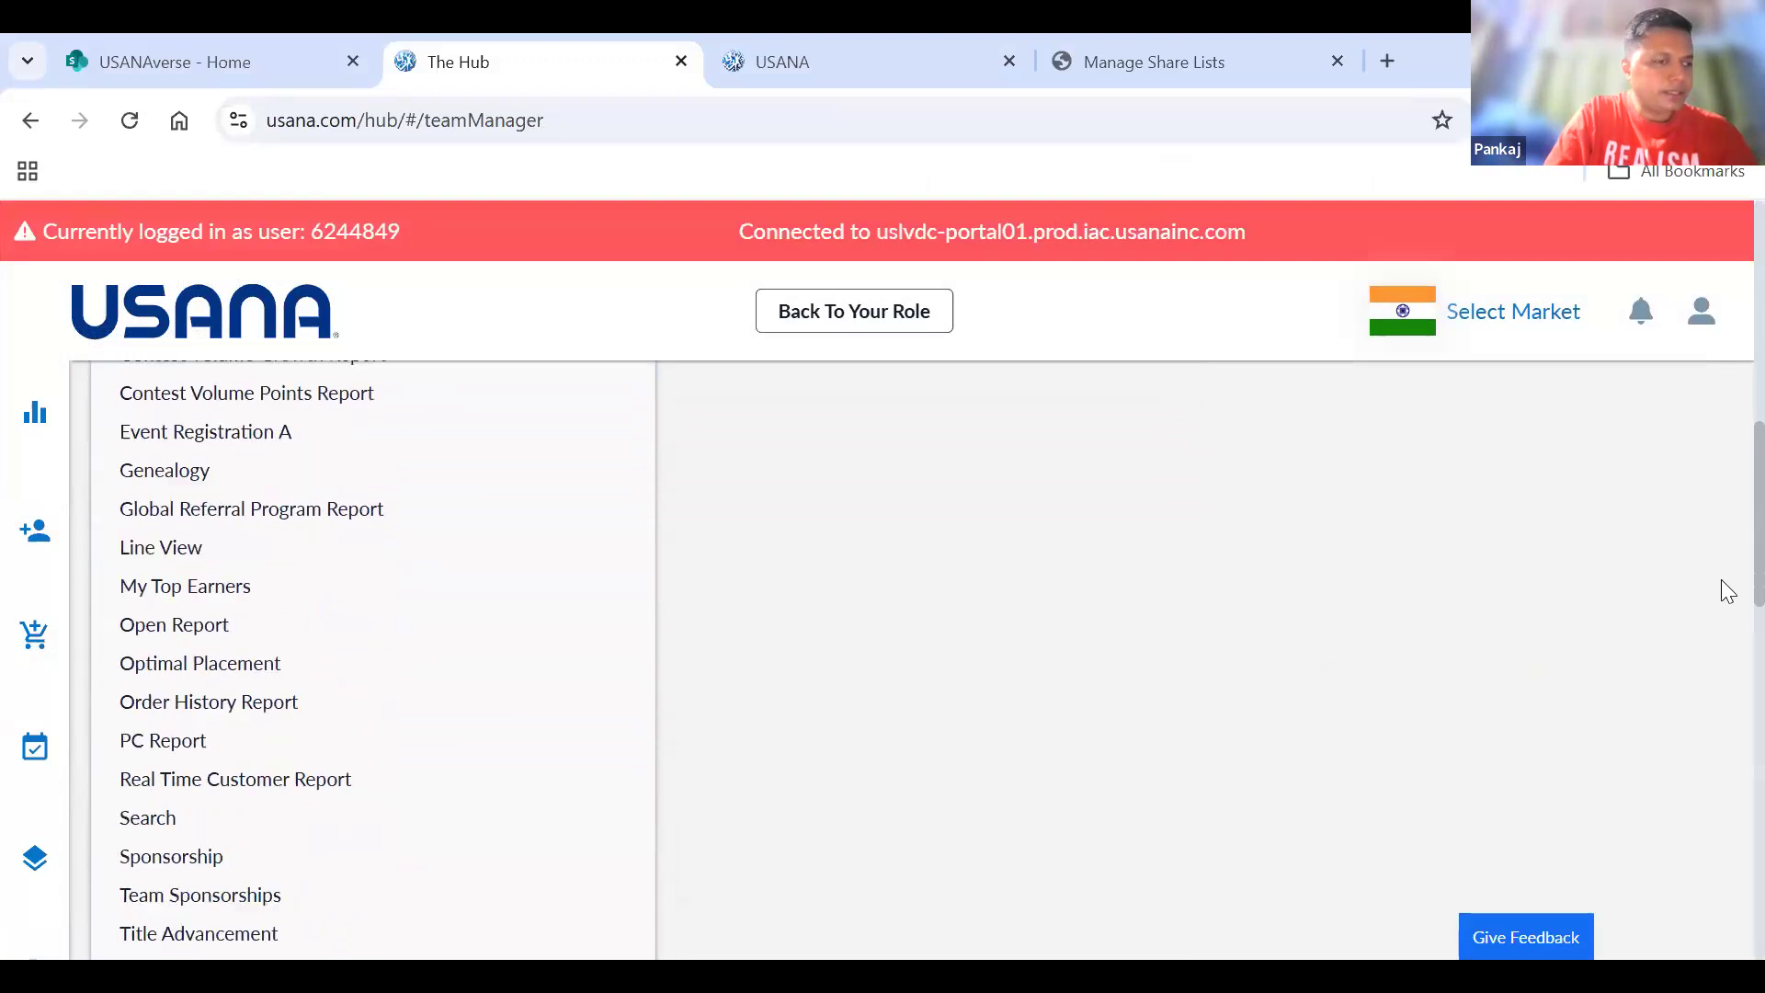
scroll(1725, 662, "down", 3)
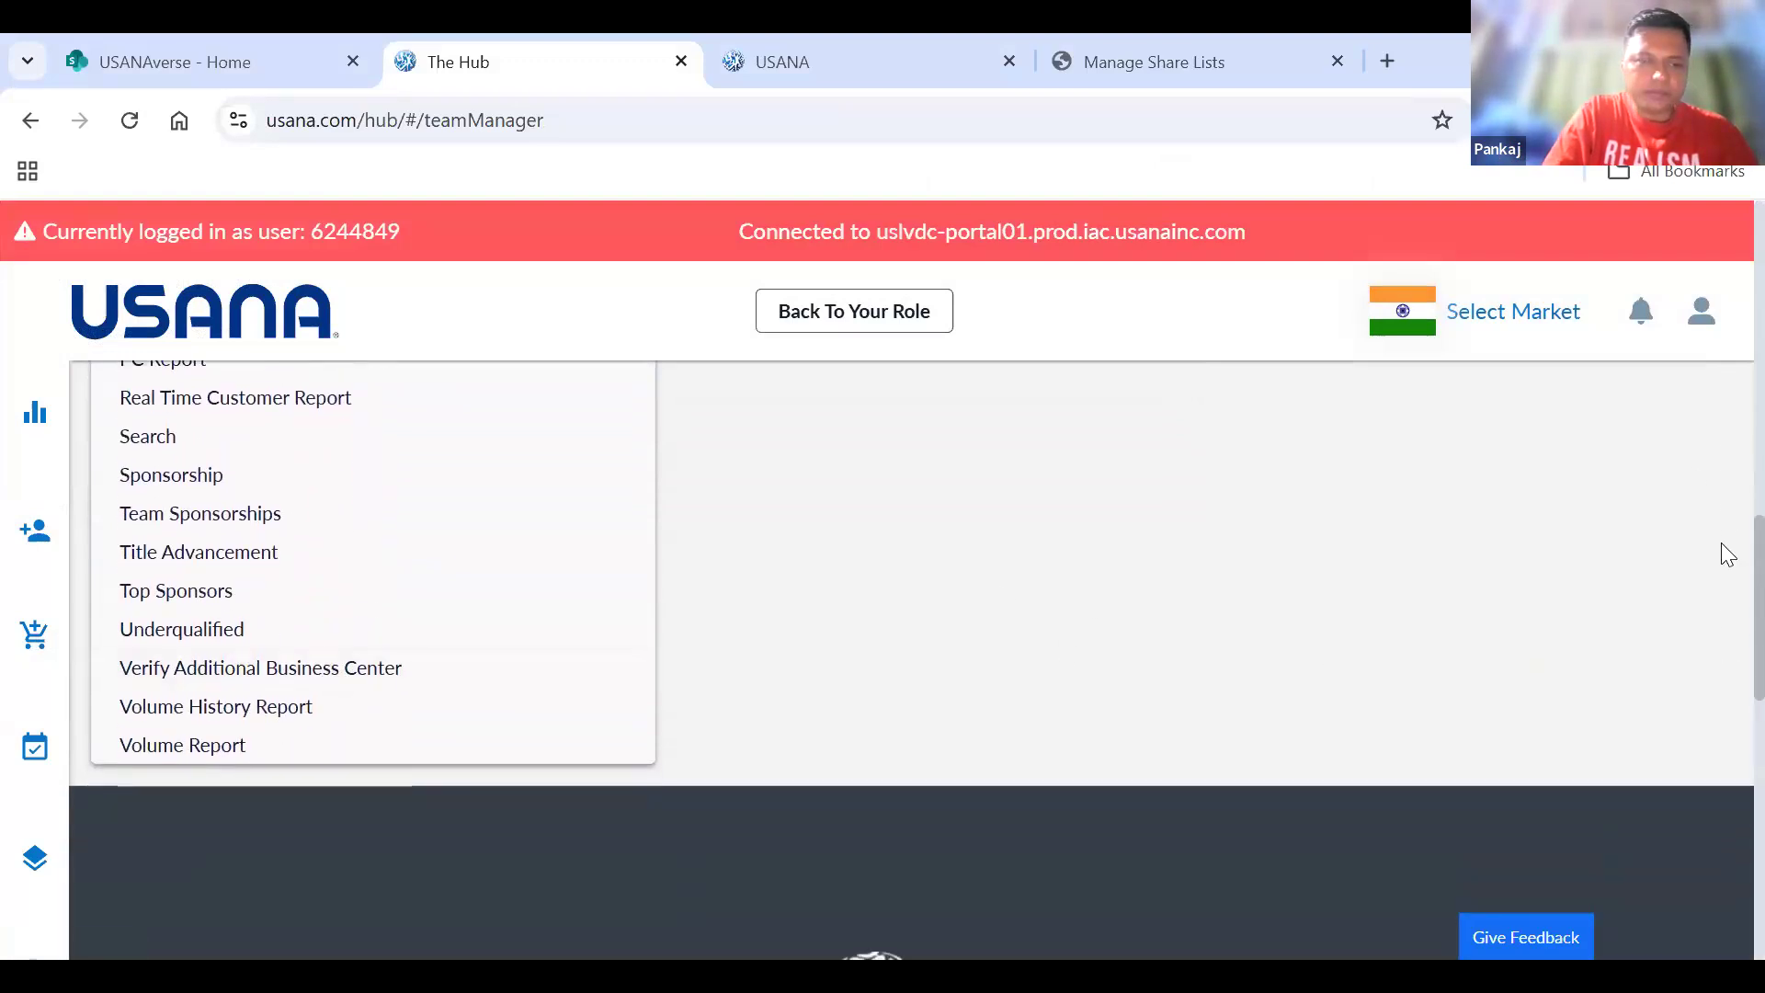
scroll(1725, 501, "up", 3)
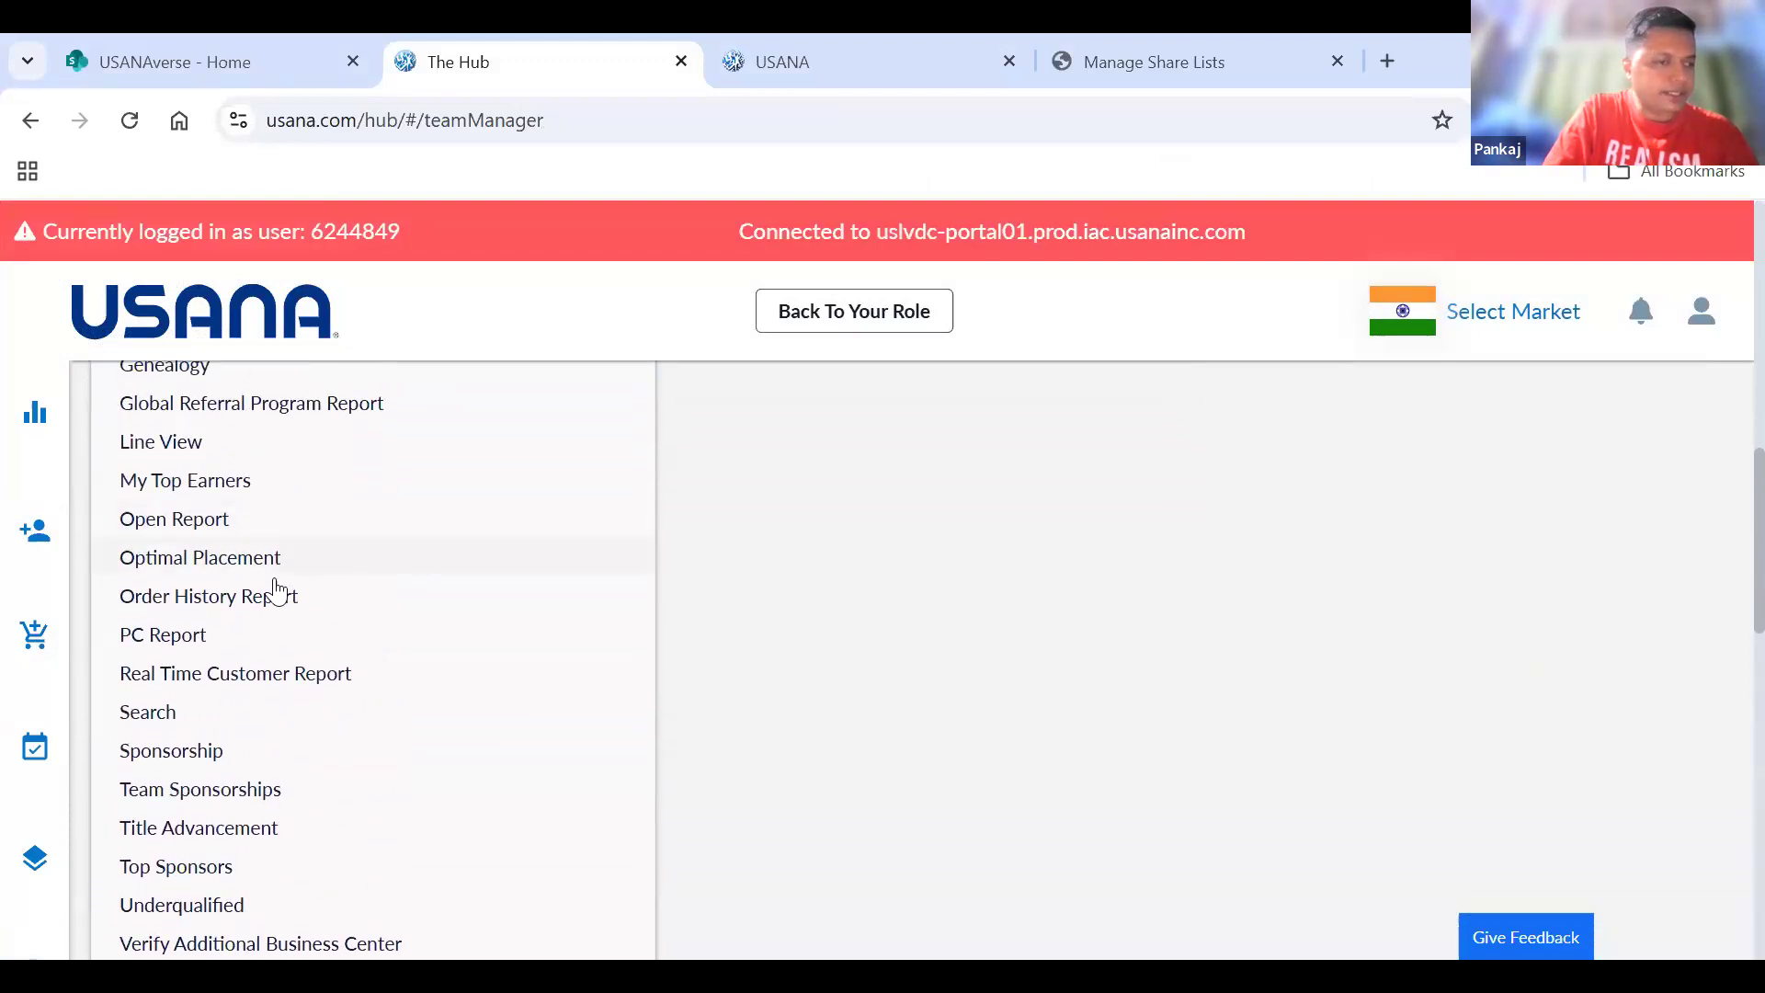
left_click(242, 599)
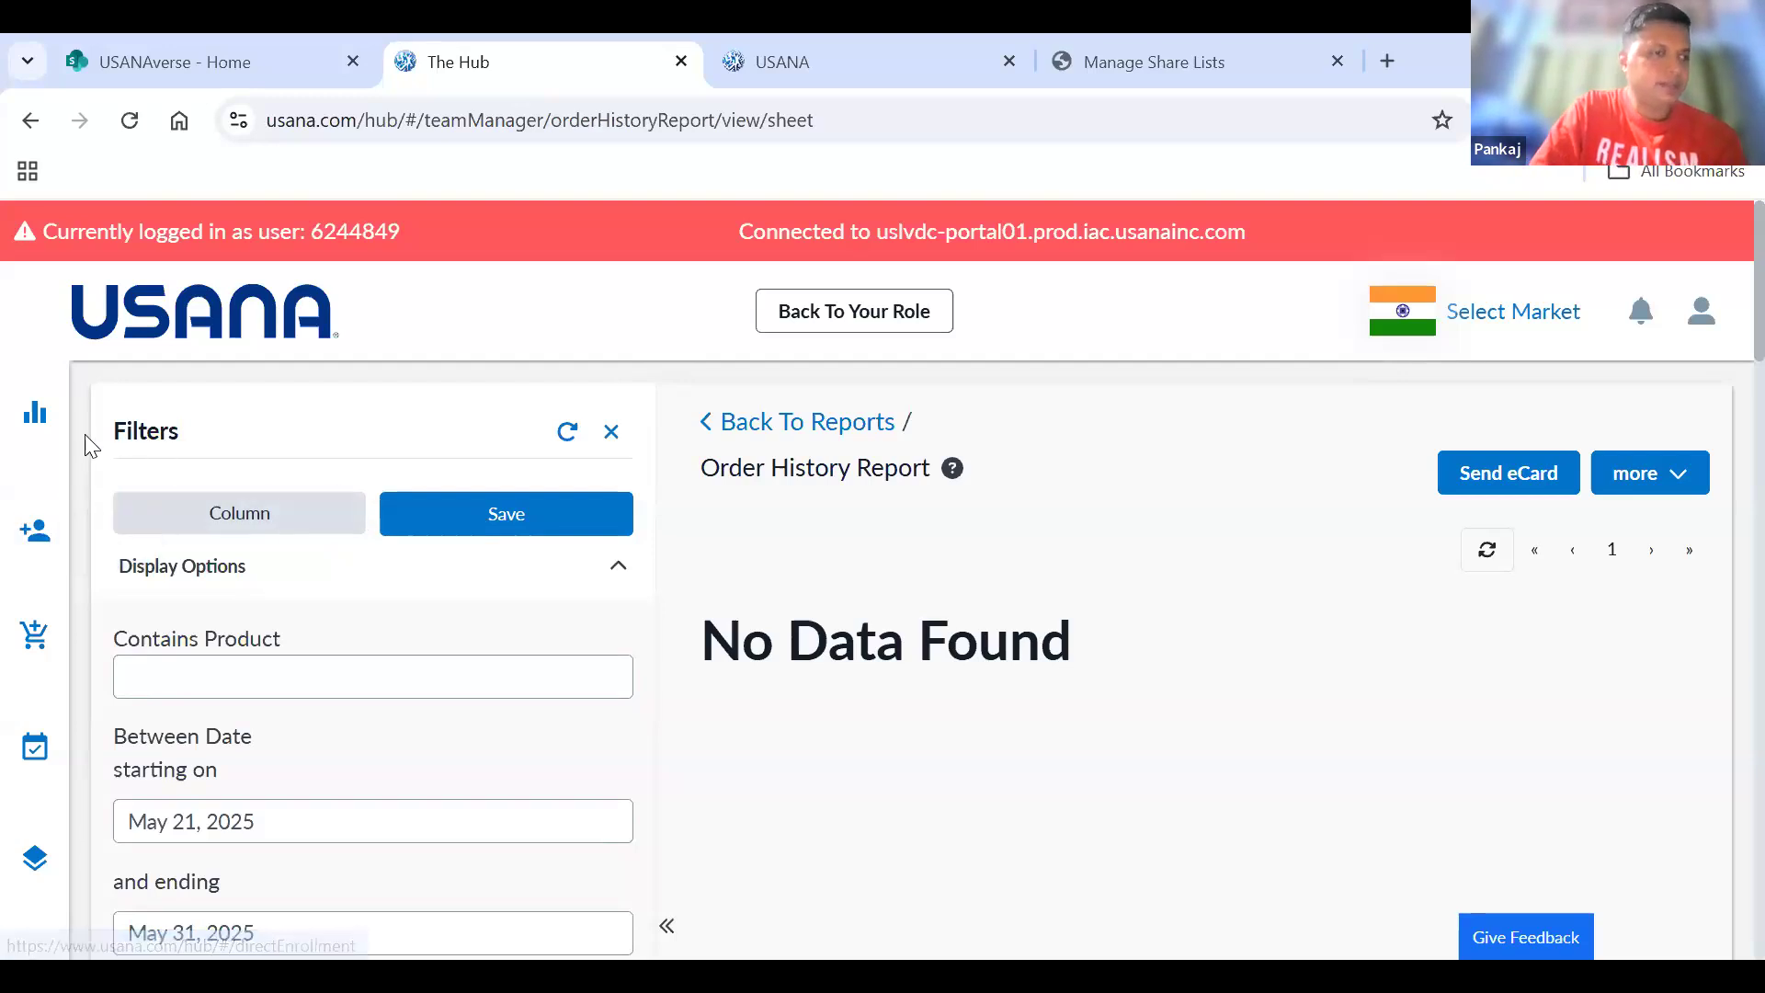
- Open the Associate Search report from My Business > Team Manager
left_click(37, 416)
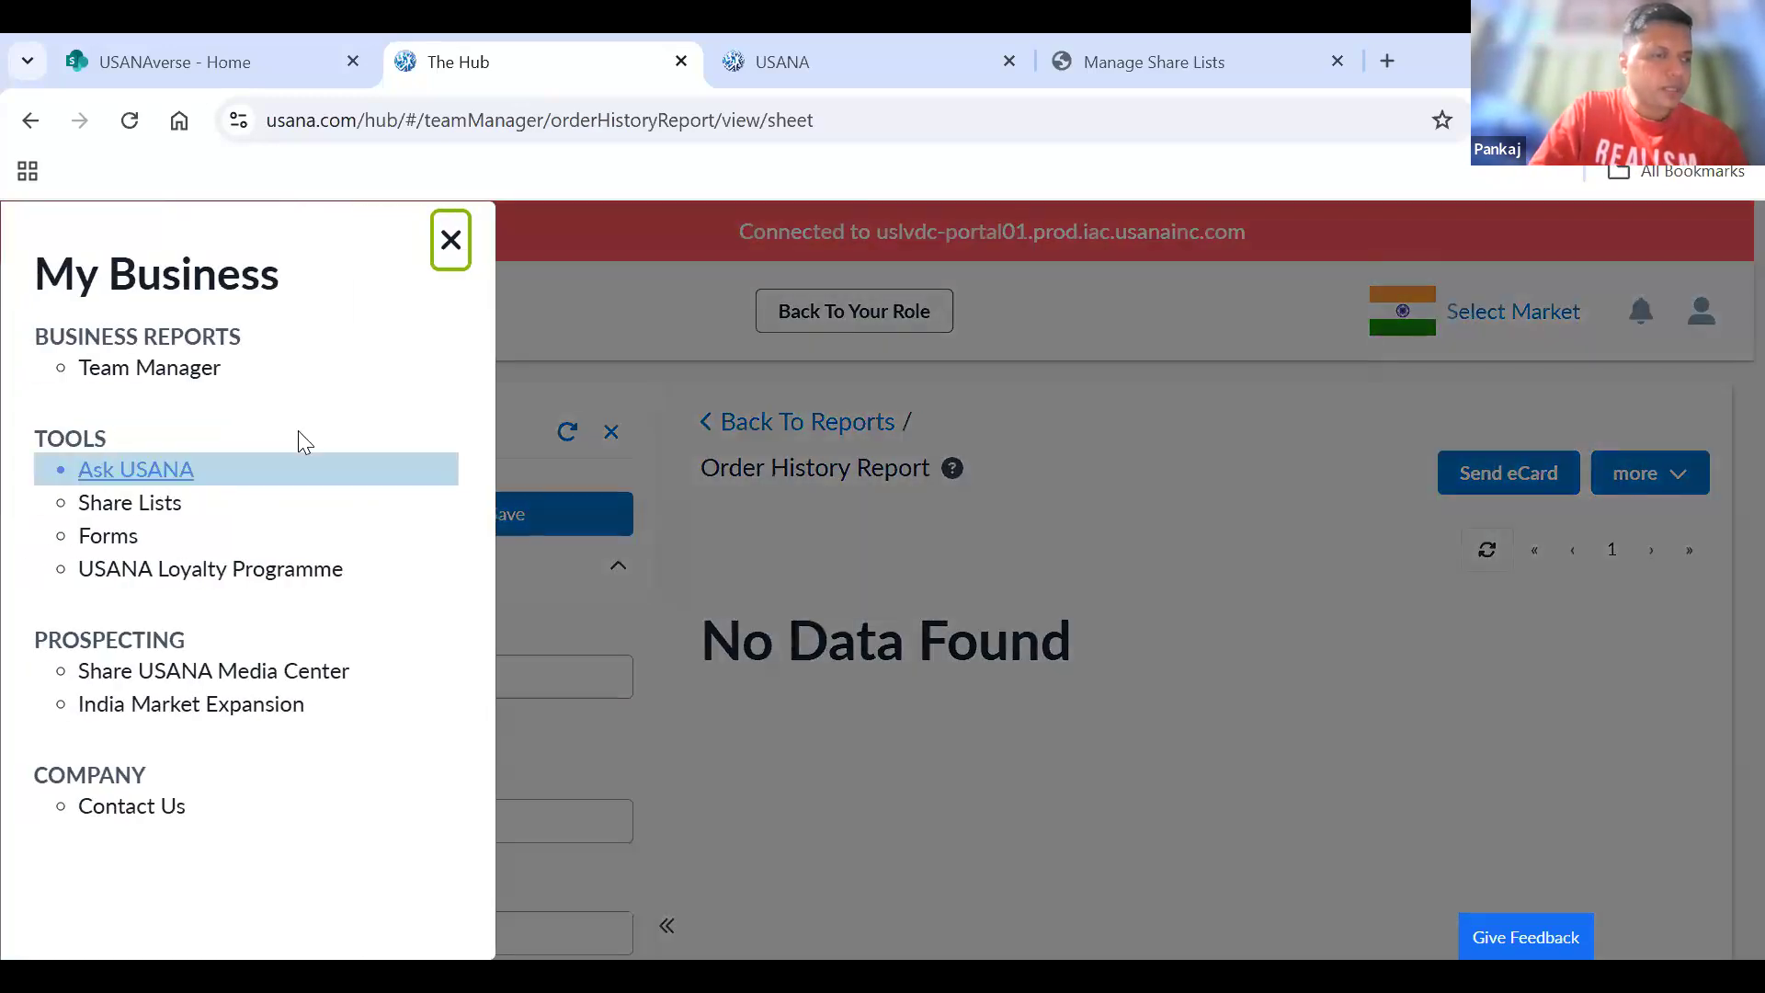
left_click(153, 370)
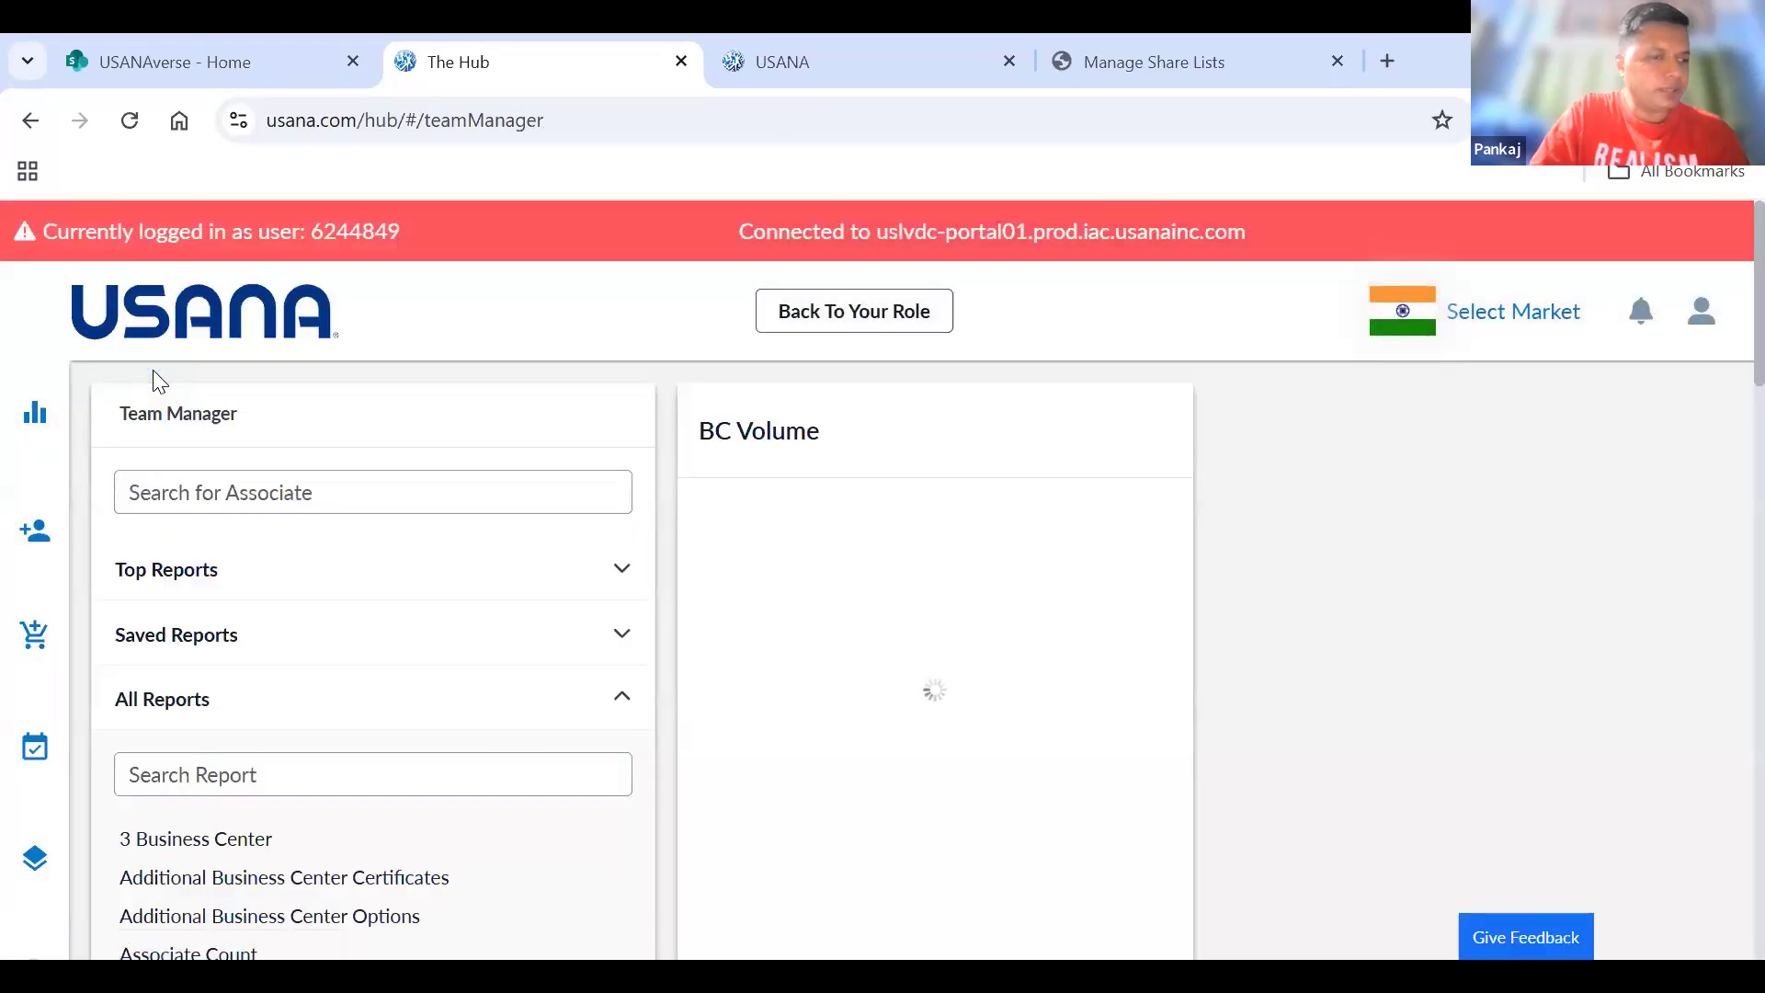
scroll(1727, 350, "down", 2)
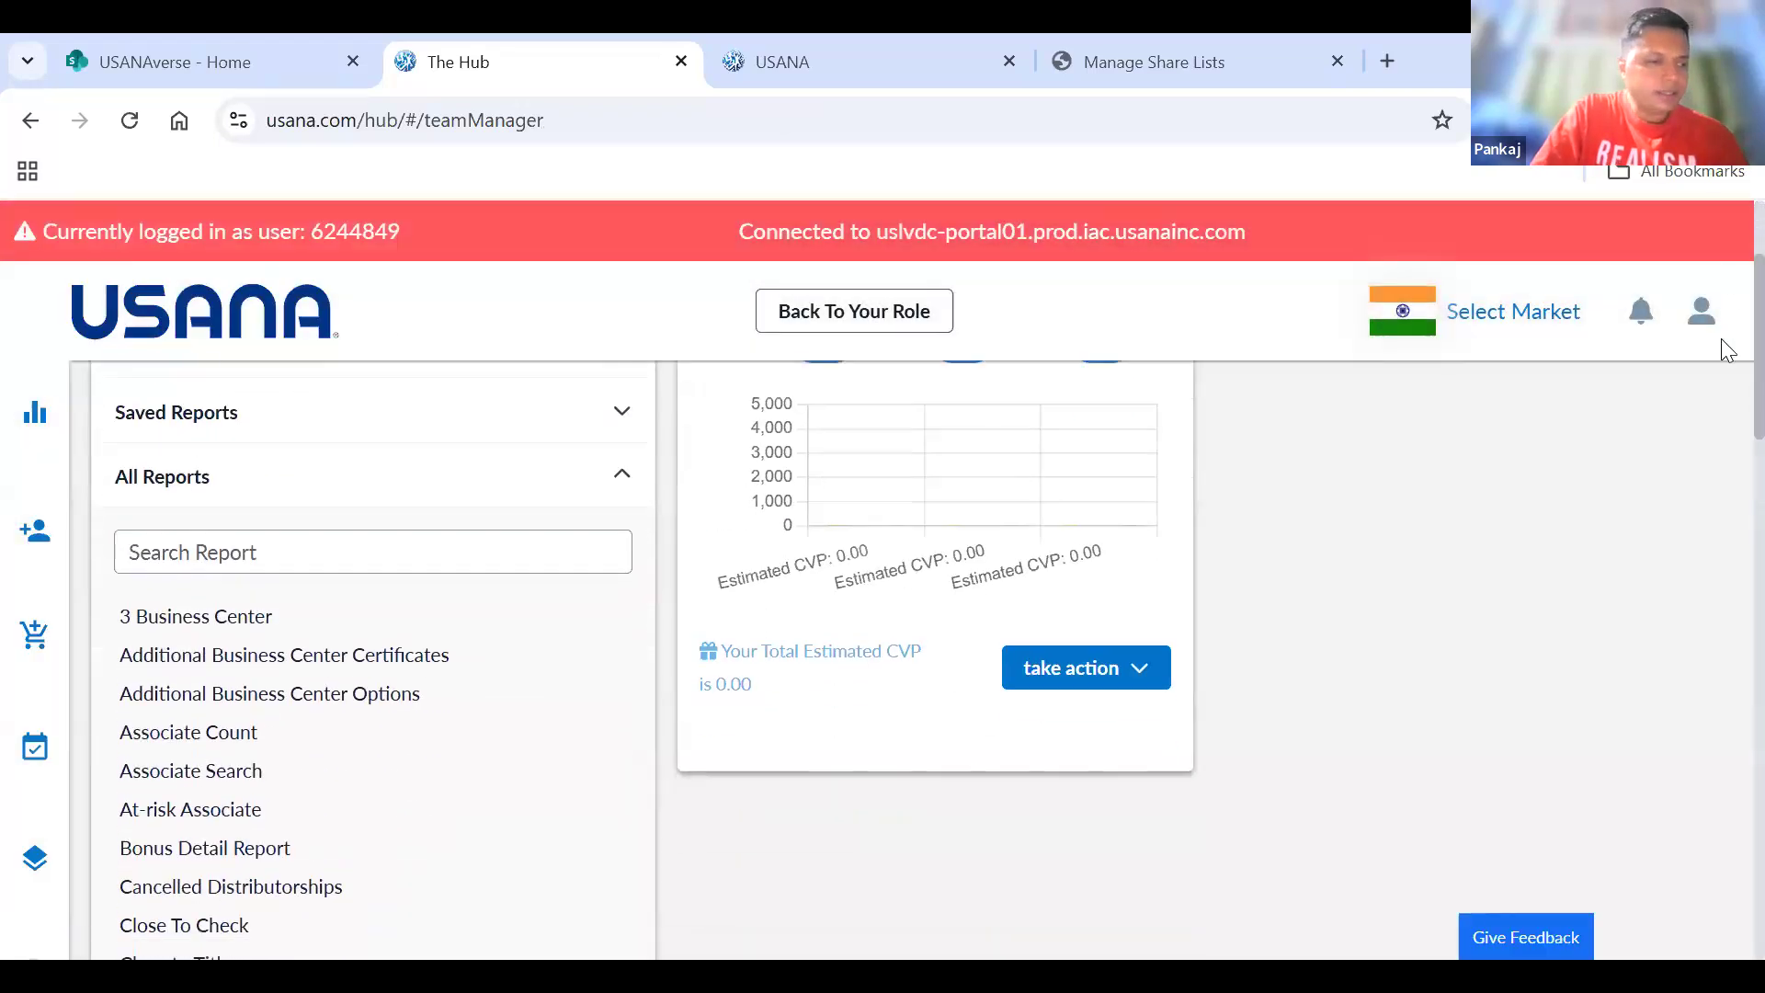
scroll(1725, 377, "down", 3)
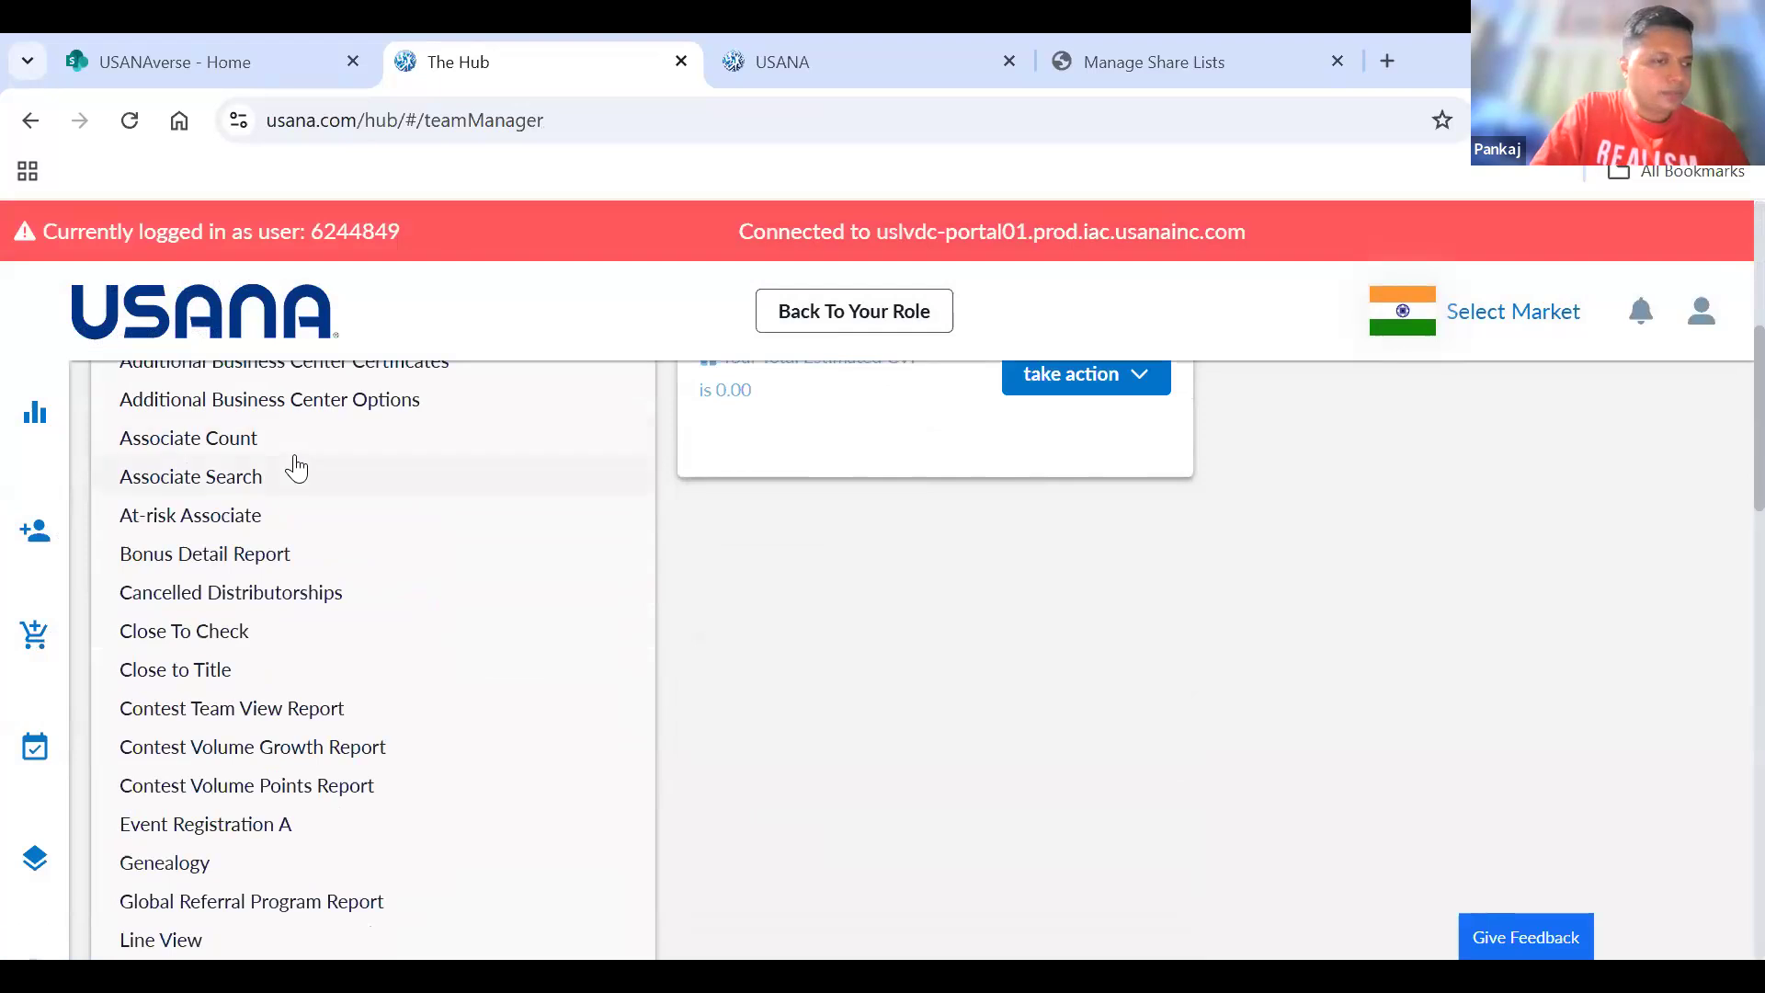
left_click(191, 478)
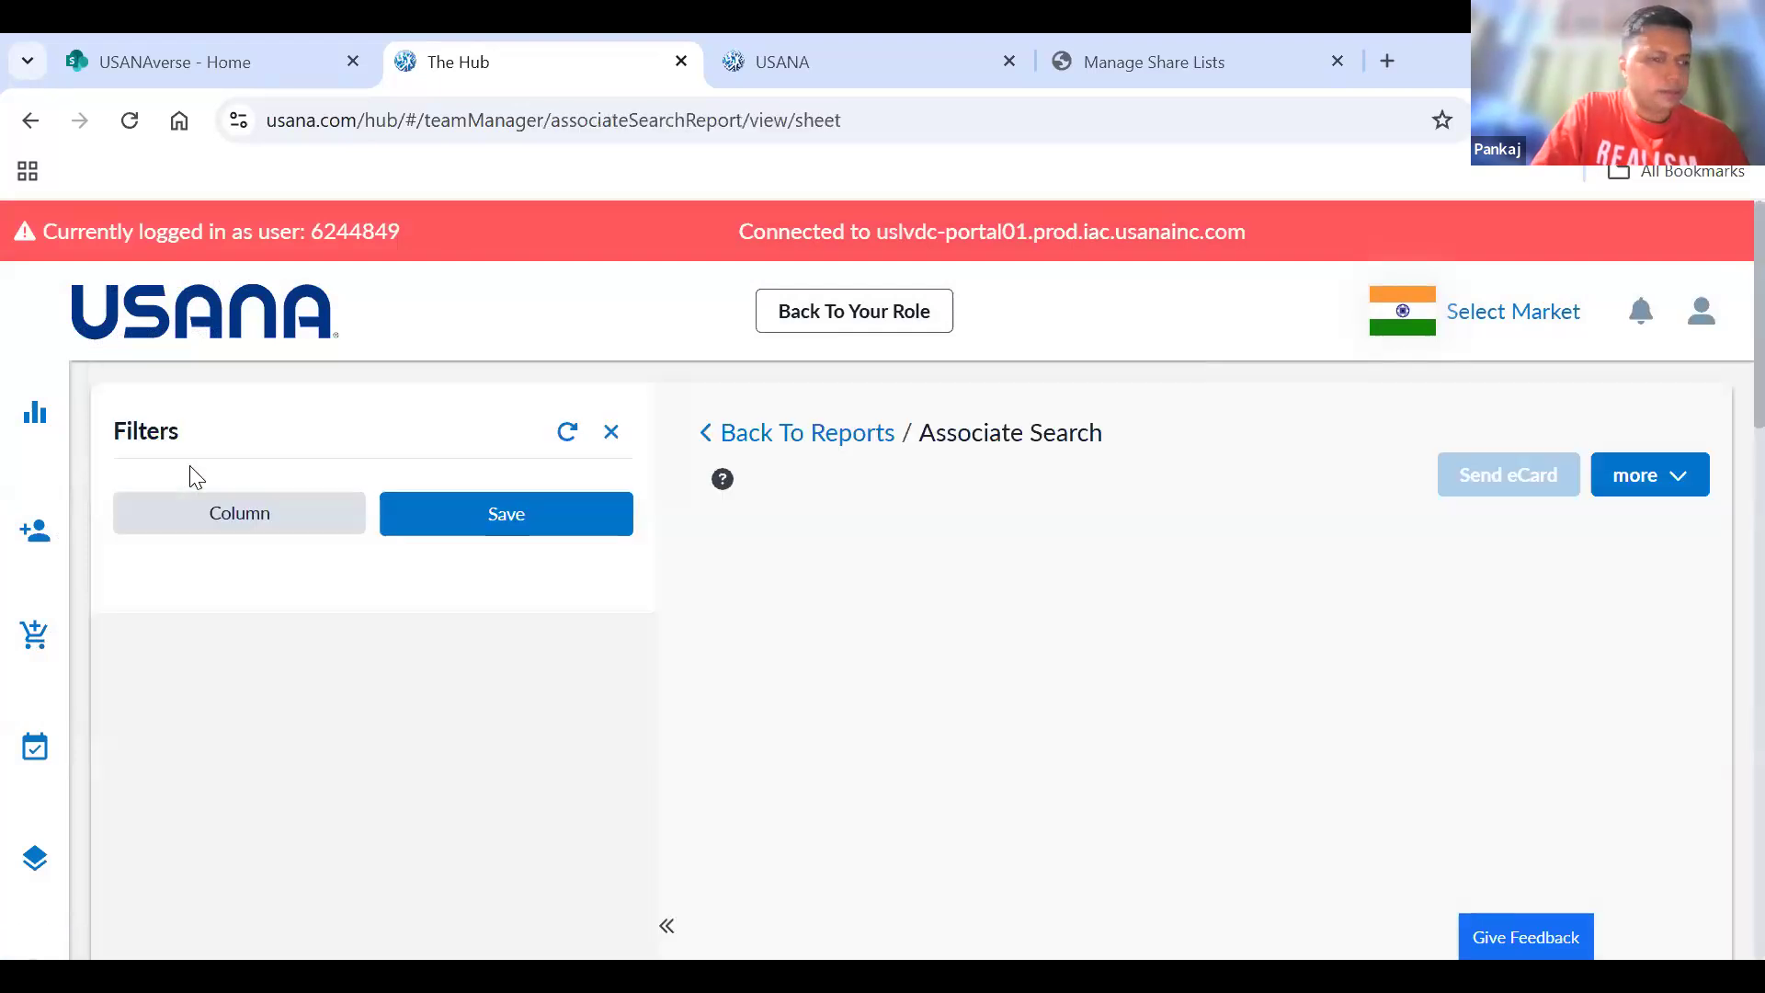
scroll(1724, 308, "down", 5)
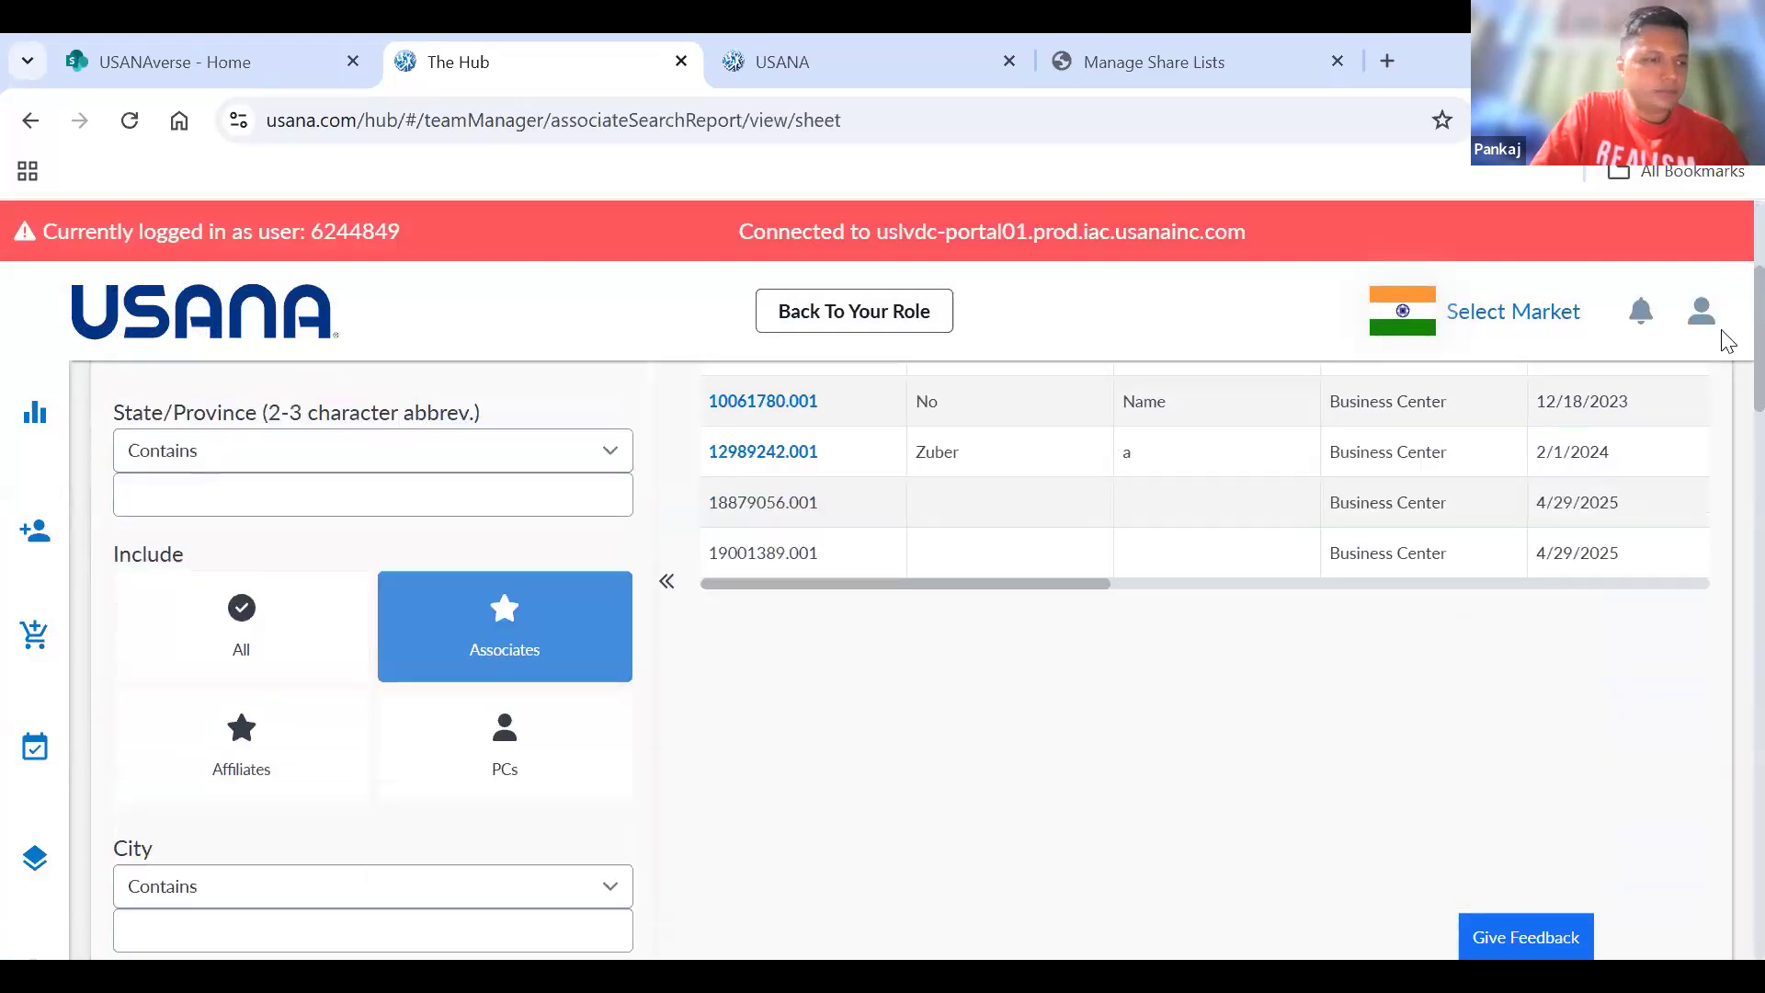
scroll(1725, 313, "up", 3)
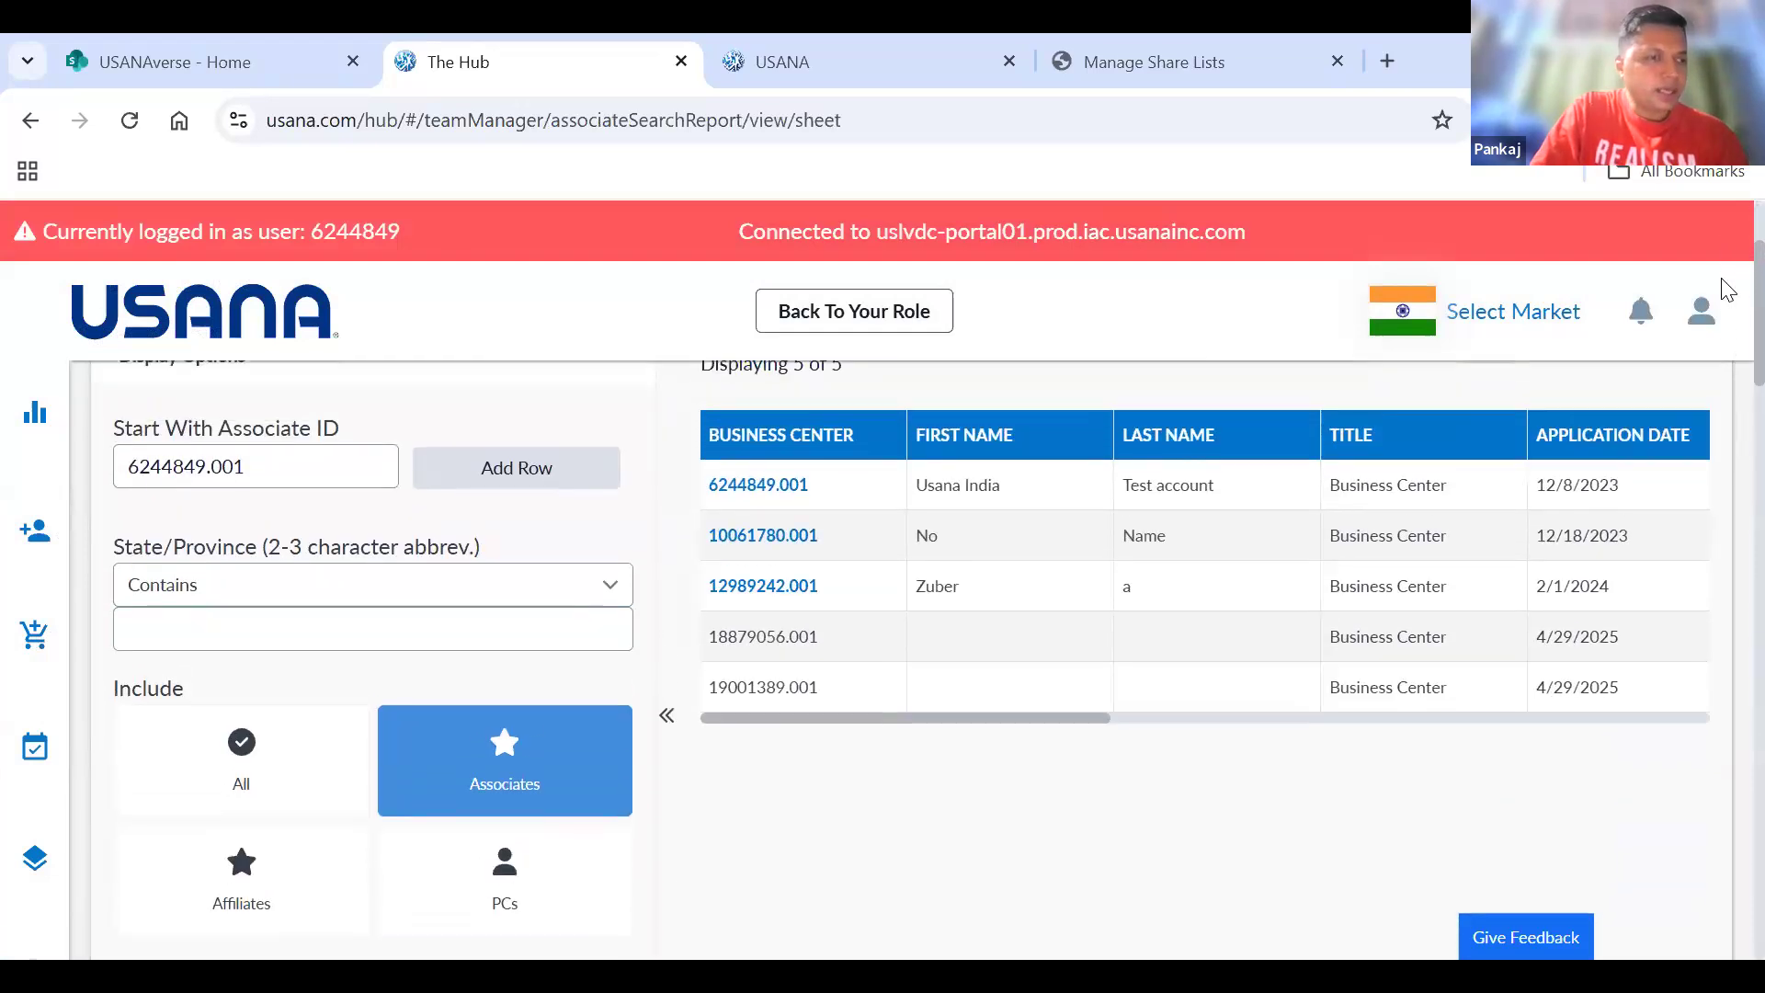
scroll(1715, 303, "down", 1)
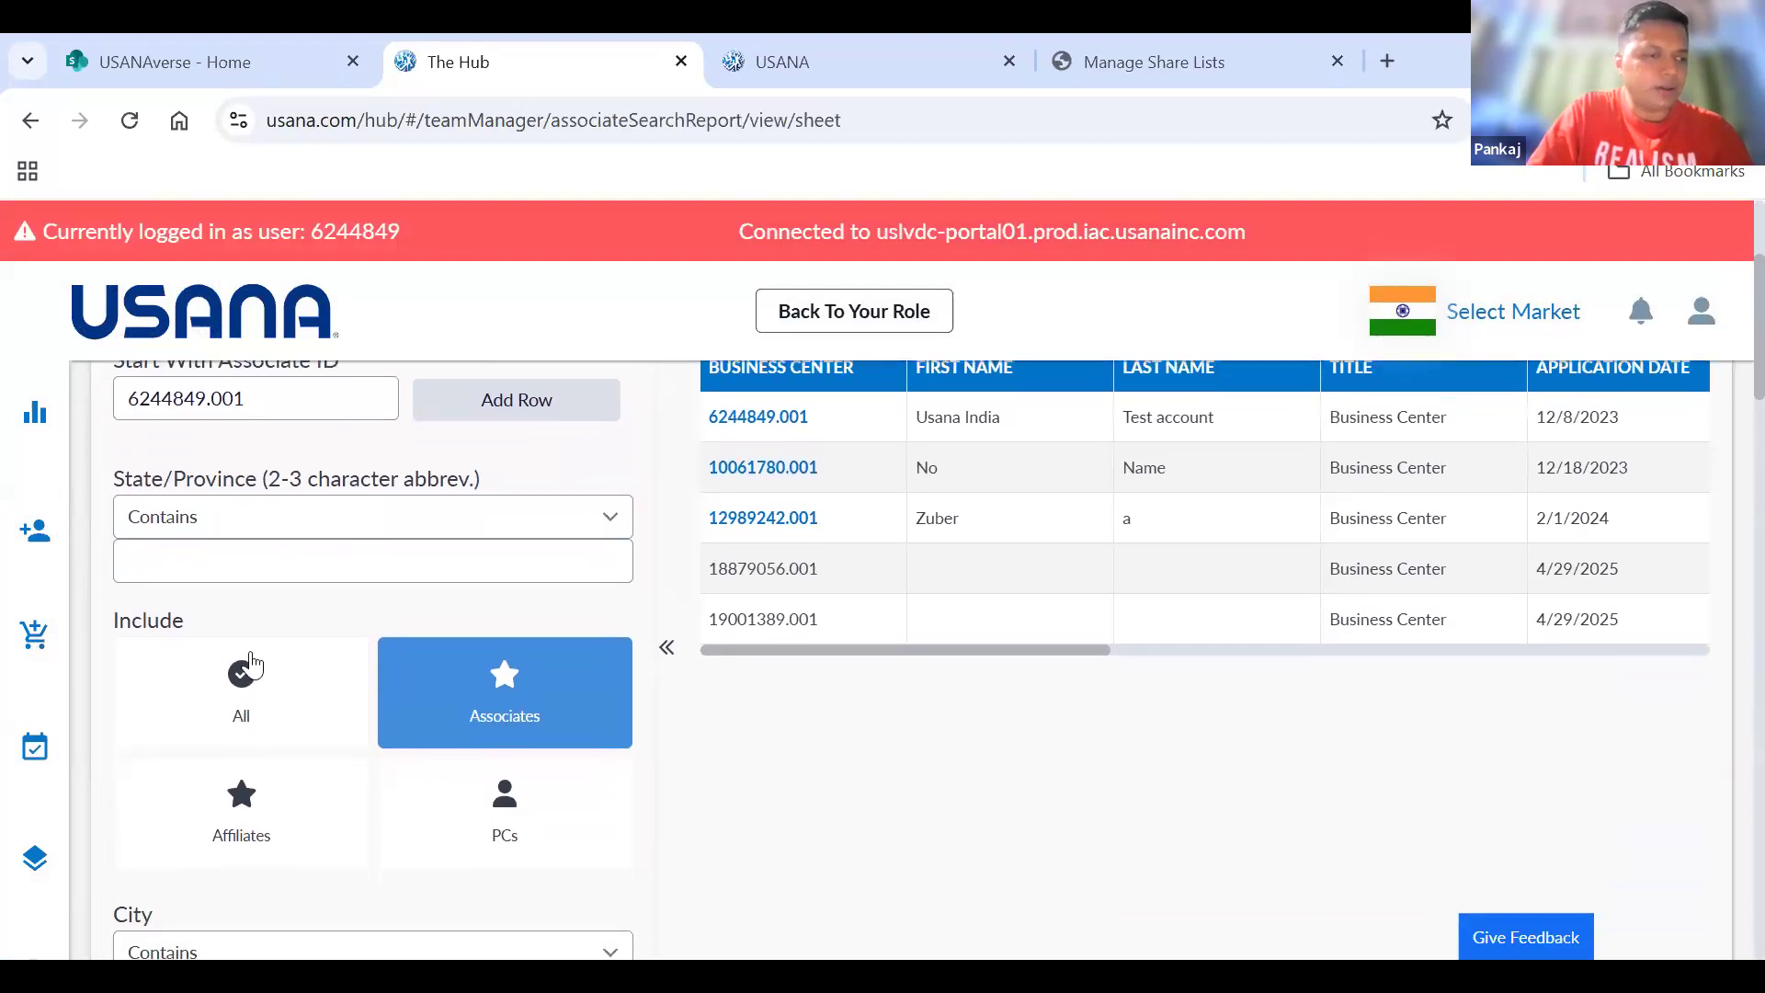
- Try the Include filters All, Affiliates and Associates, then settle on PCs, leaving one record
left_click(250, 666)
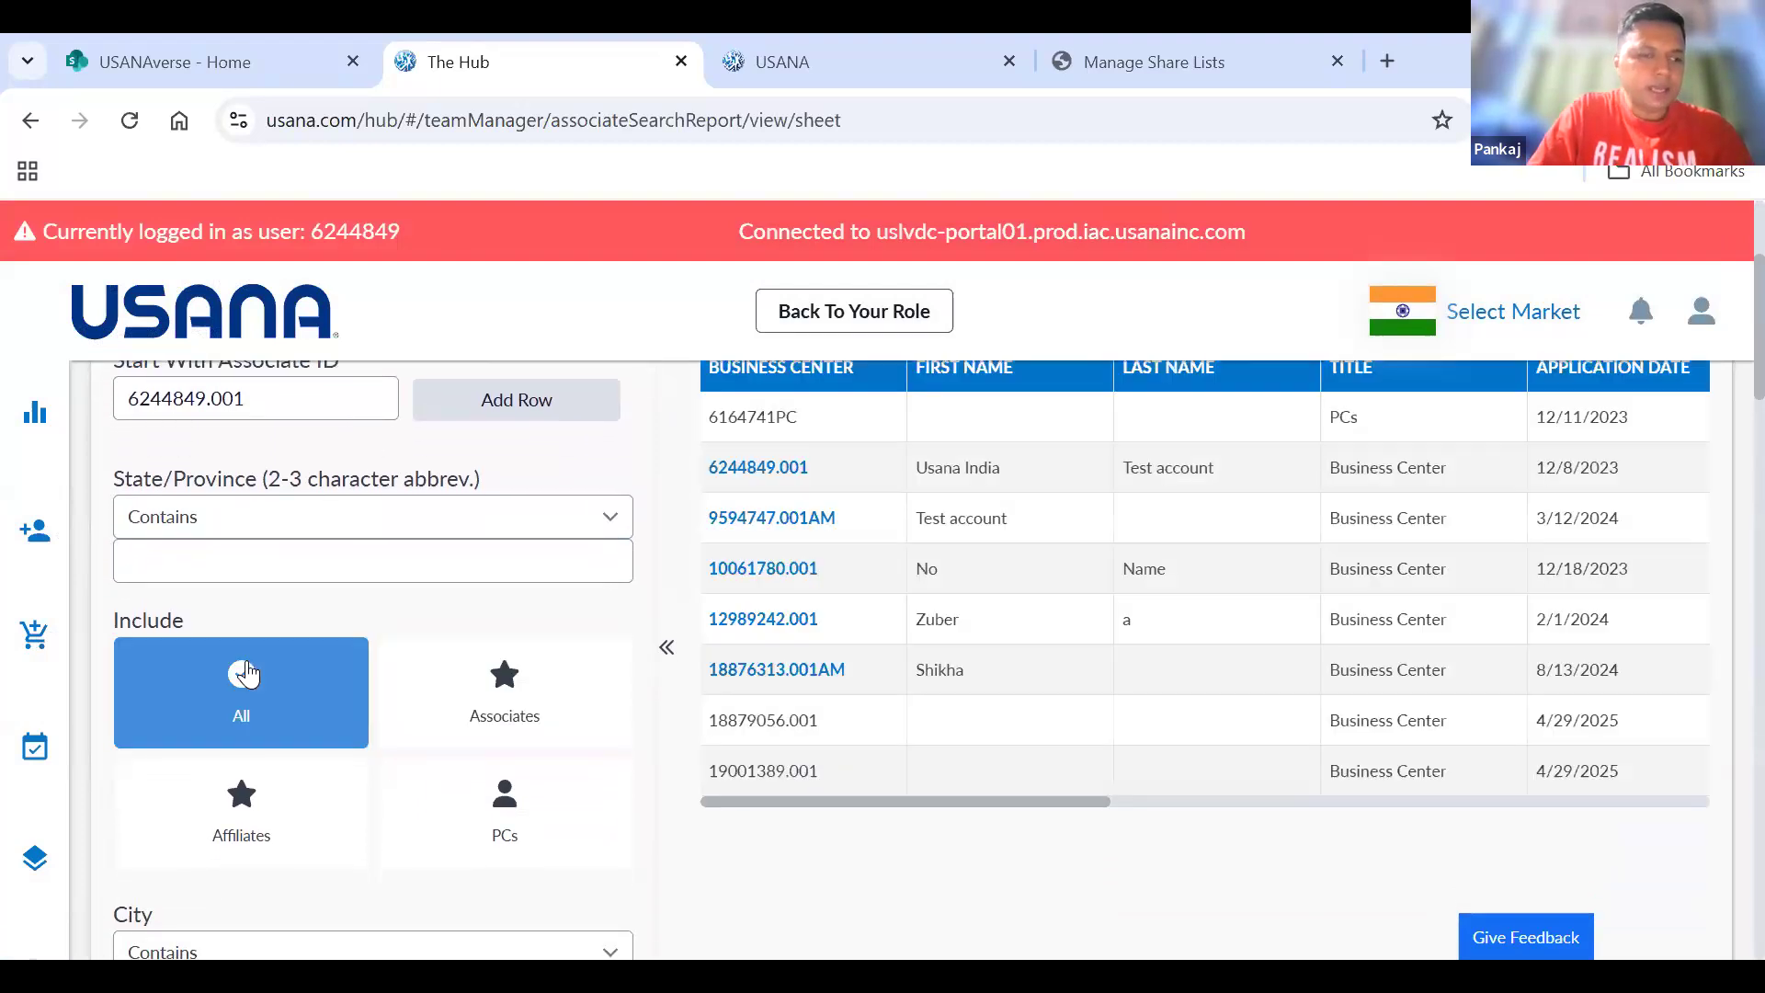
left_click(226, 830)
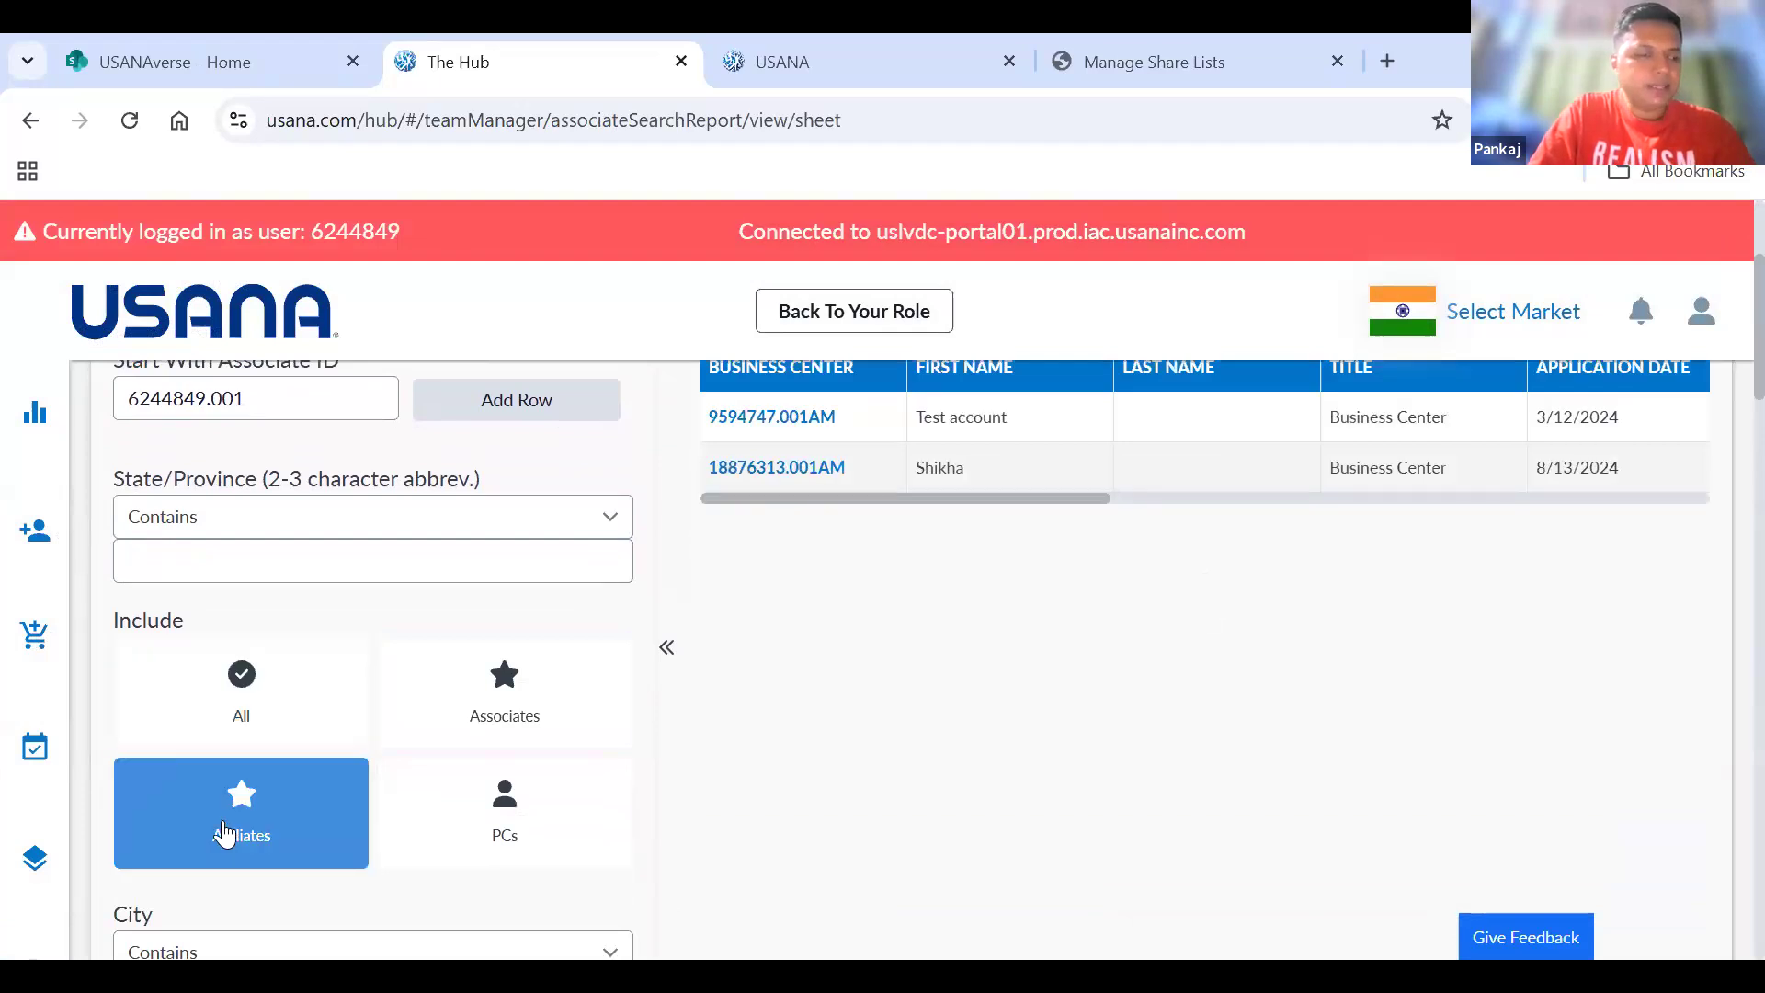
left_click(515, 716)
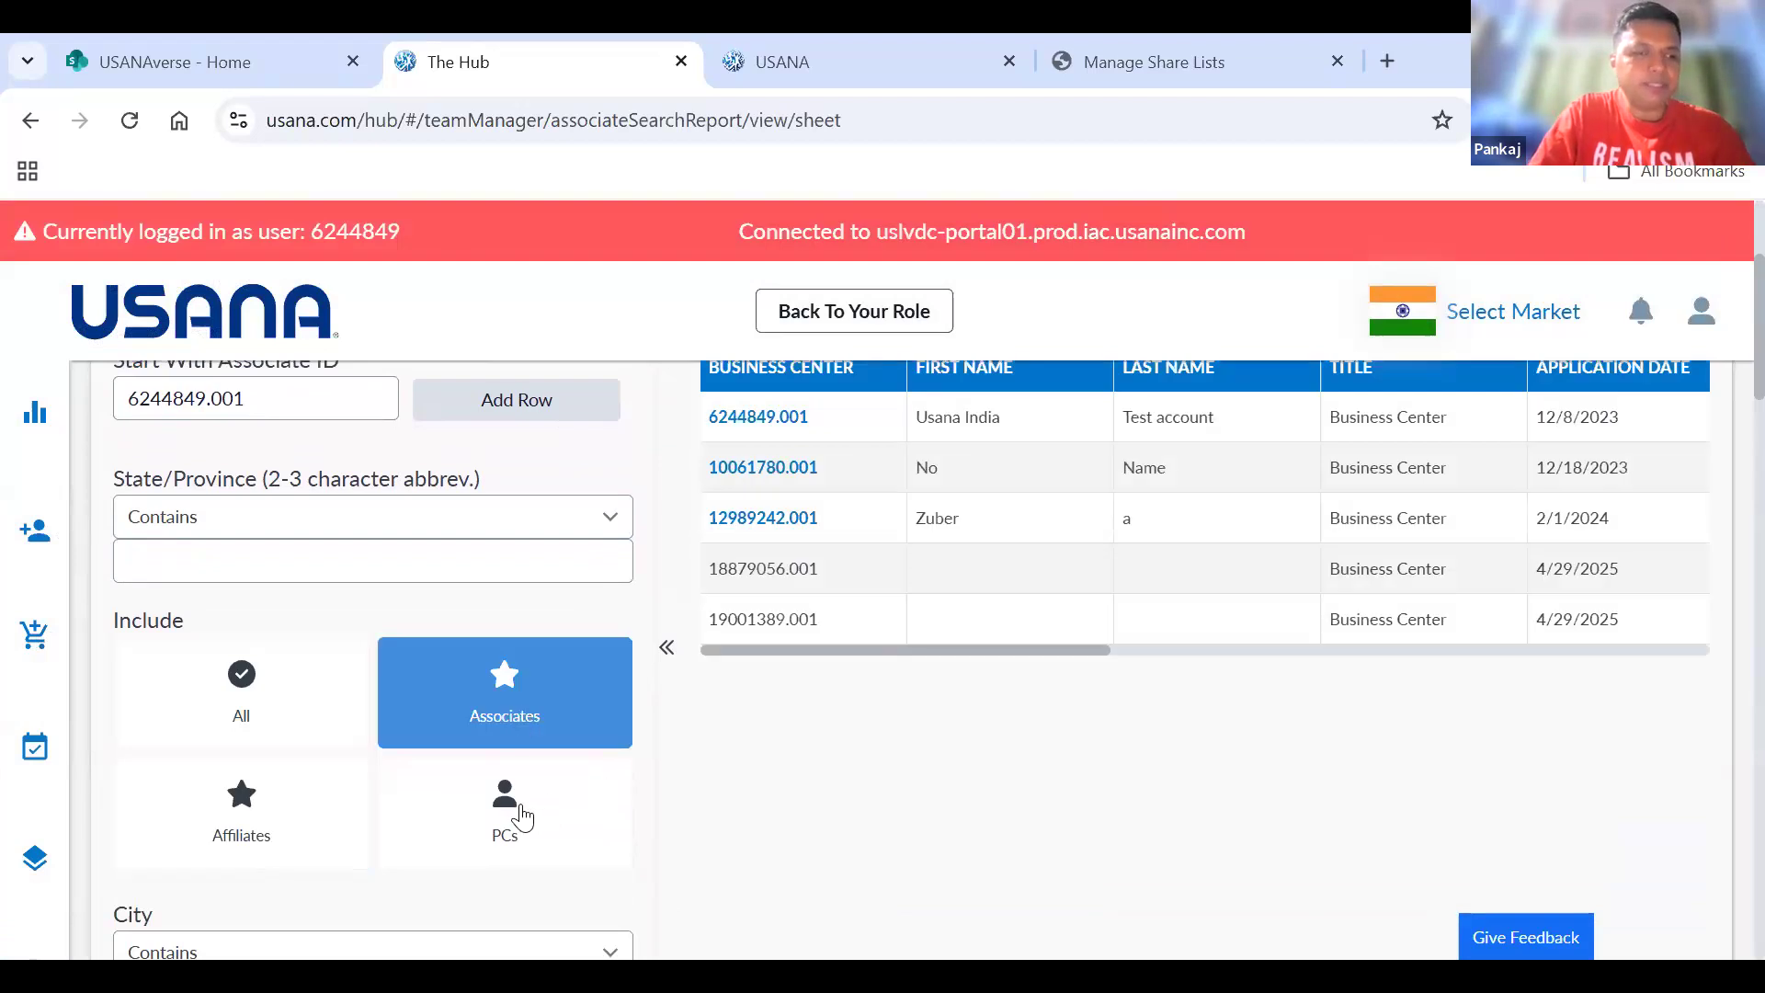
left_click(522, 817)
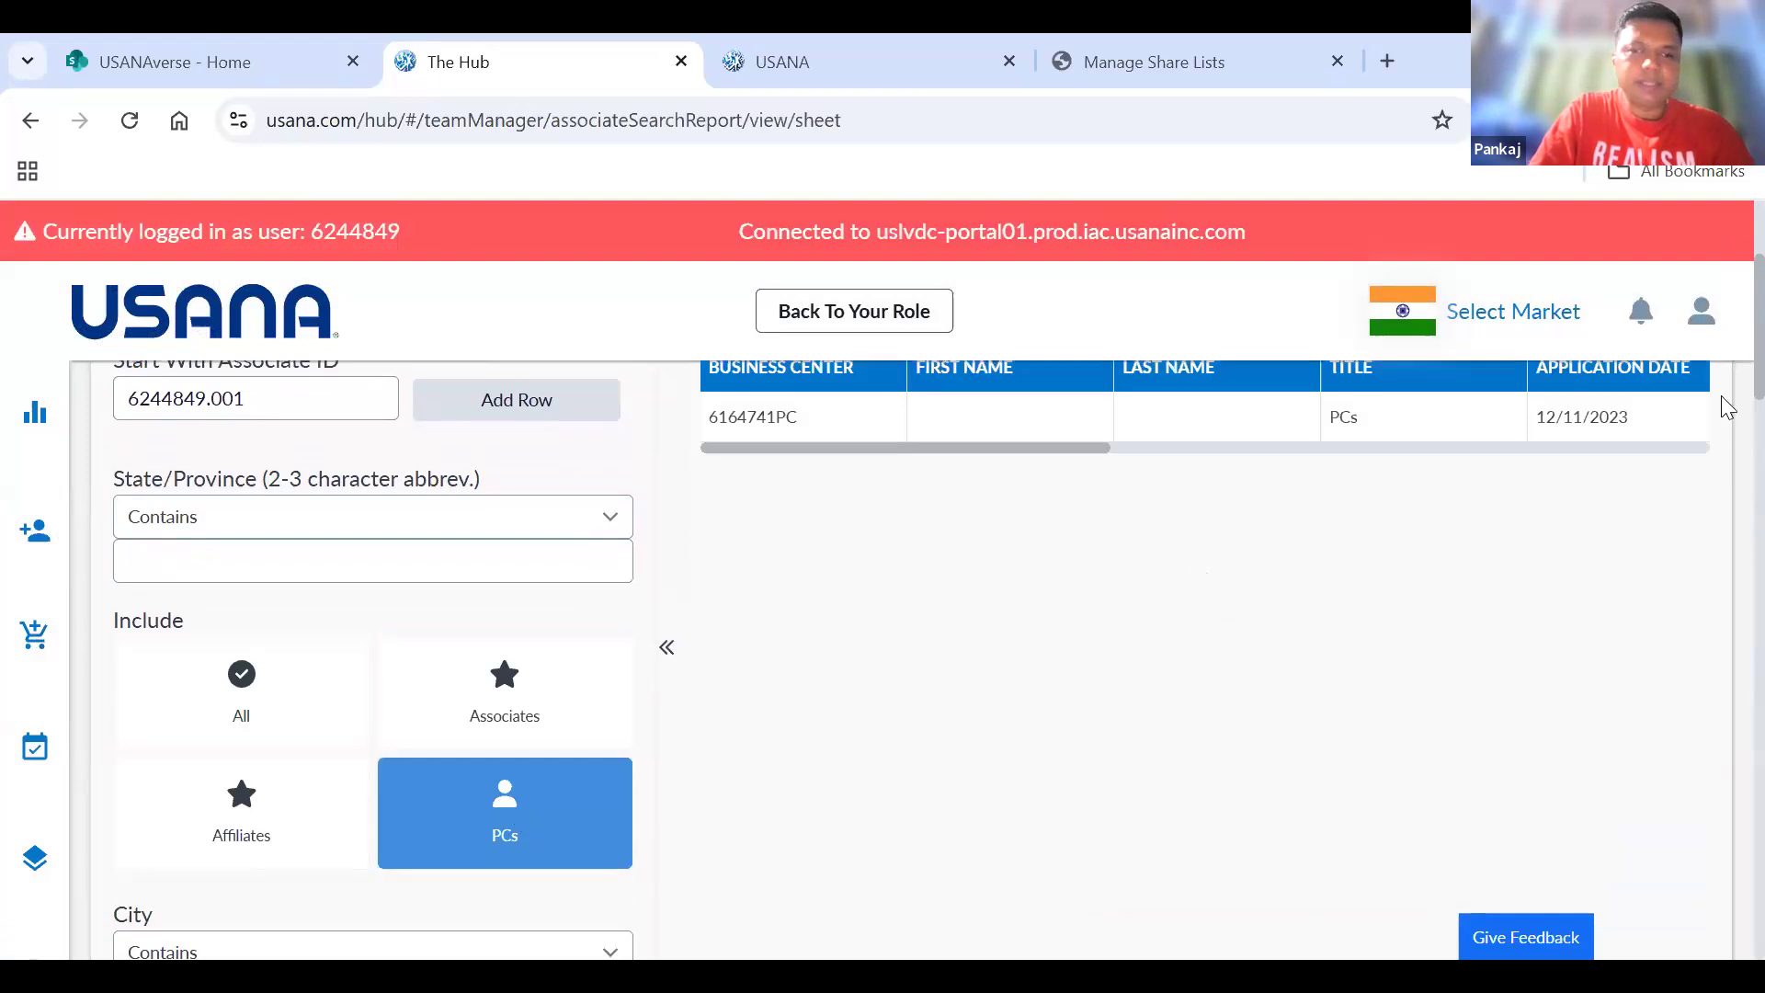
scroll(1727, 338, "up", 1)
scroll(1726, 338, "up", 3)
scroll(1725, 358, "down", 3)
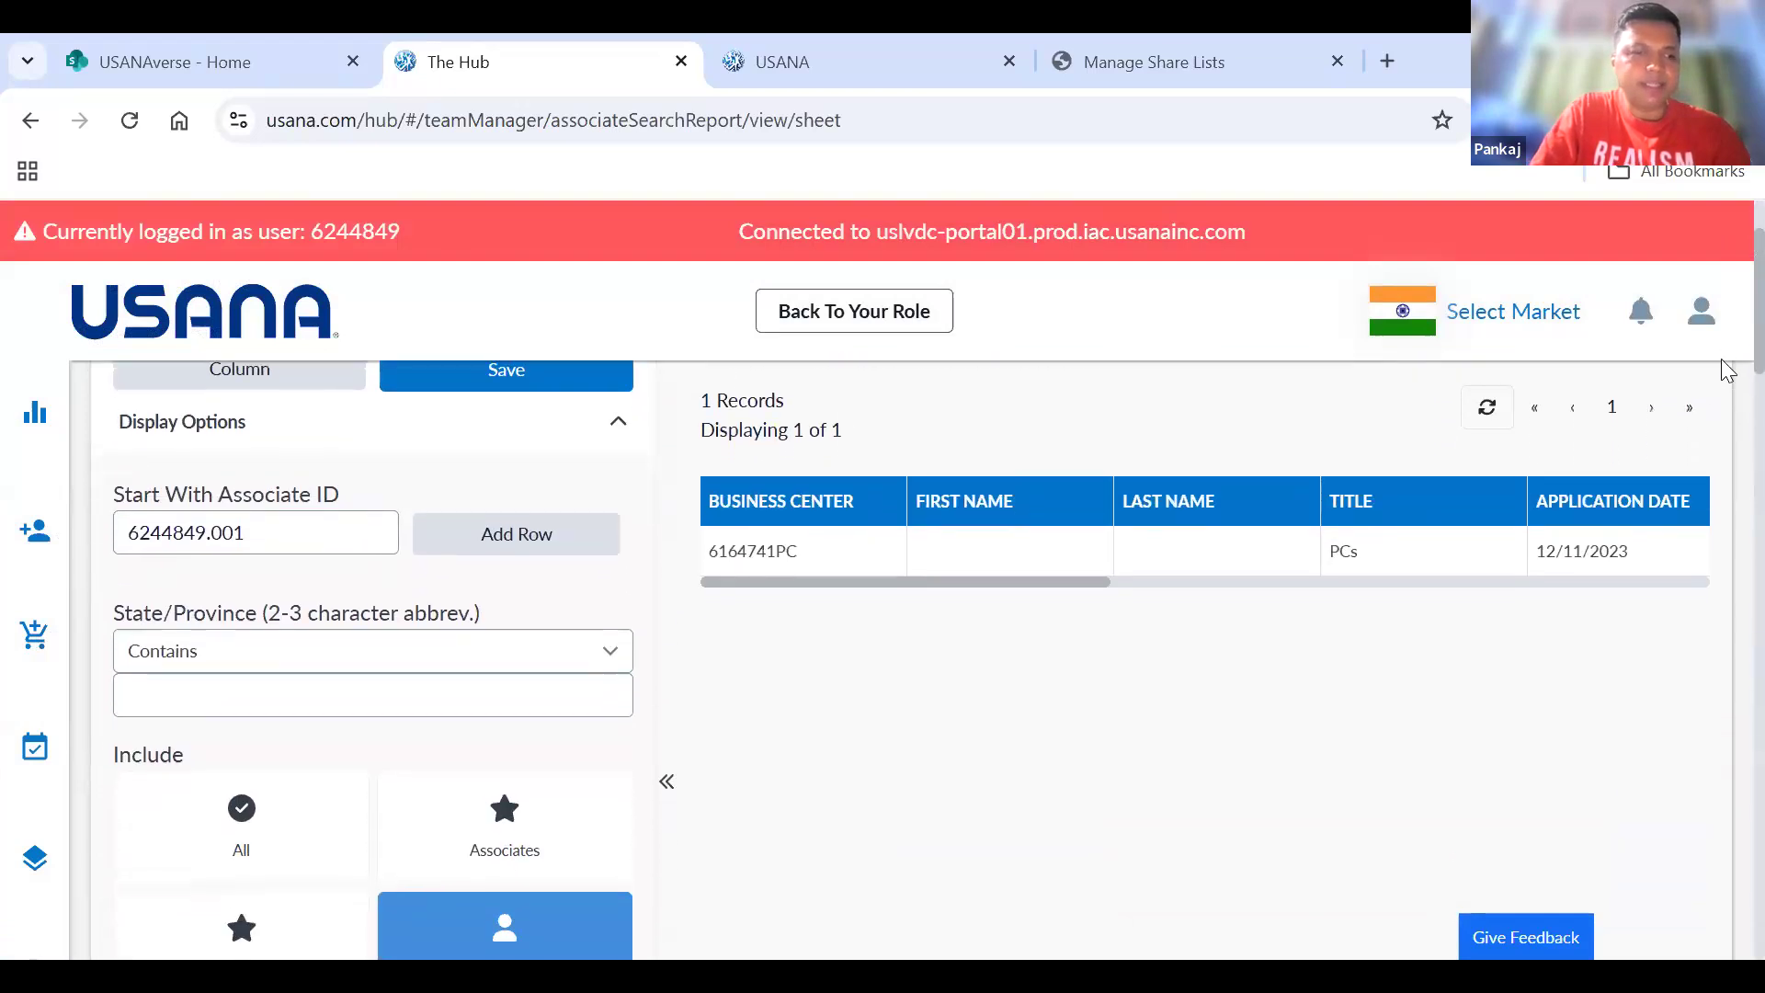
scroll(1727, 388, "down", 1)
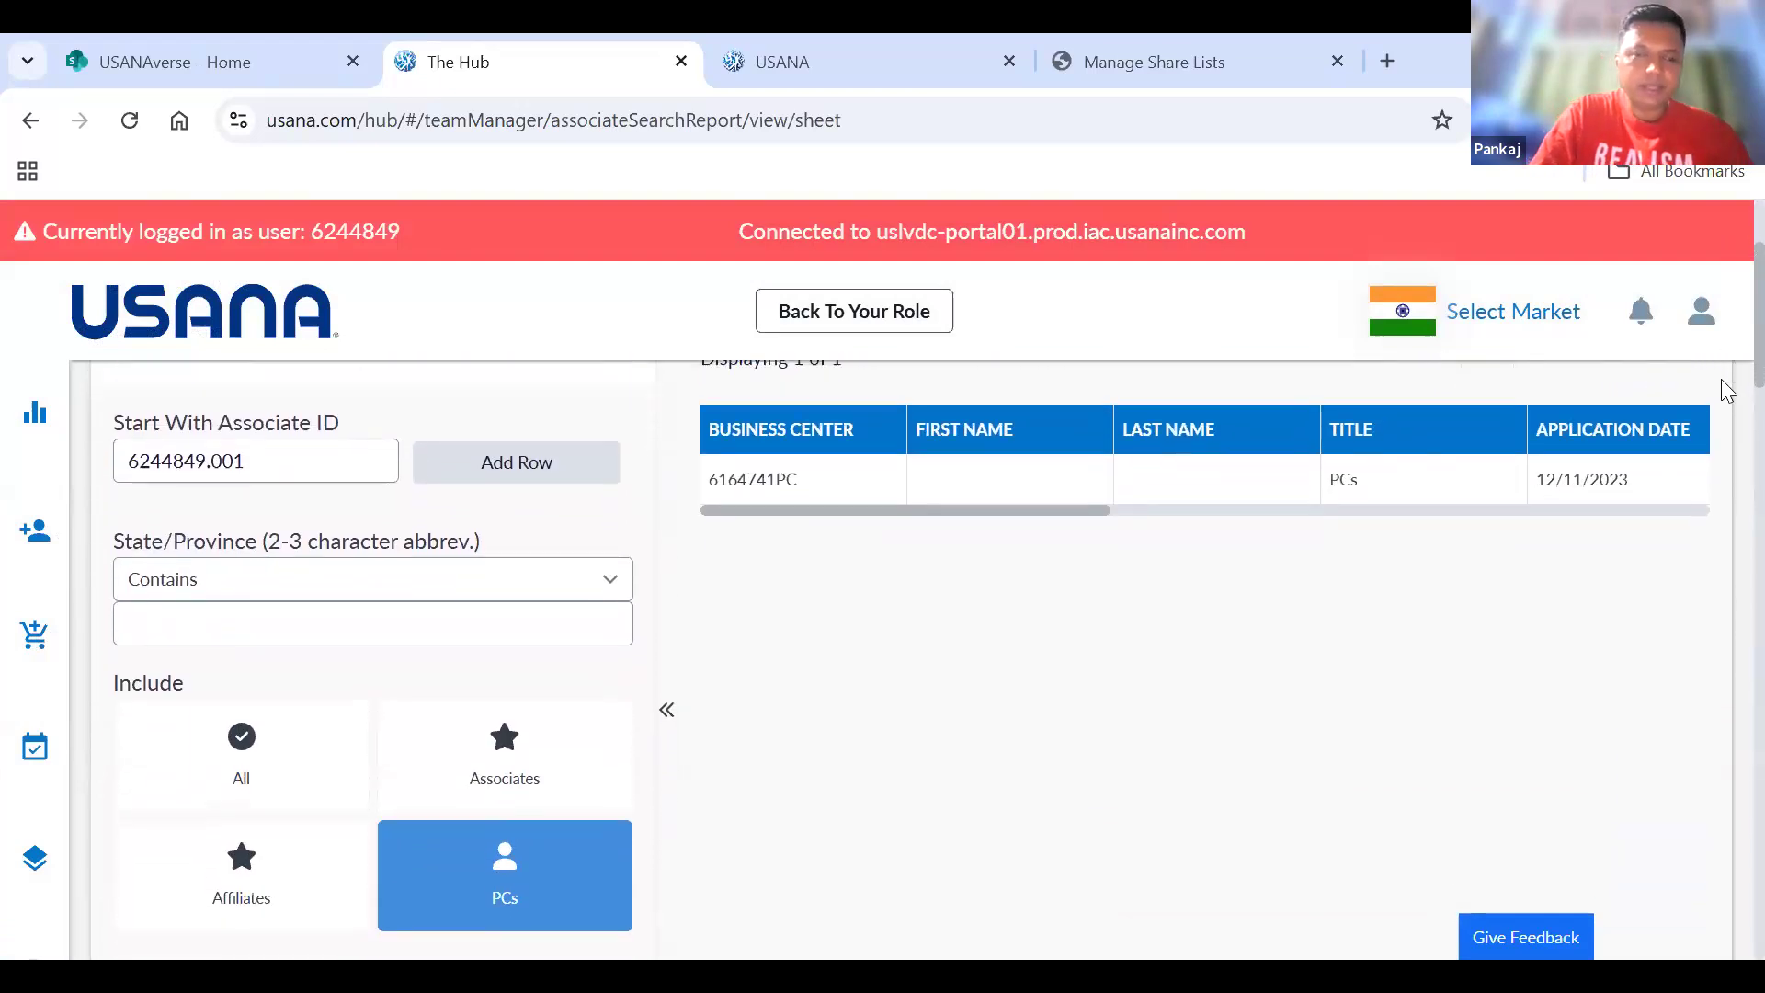
scroll(1726, 391, "down", 1)
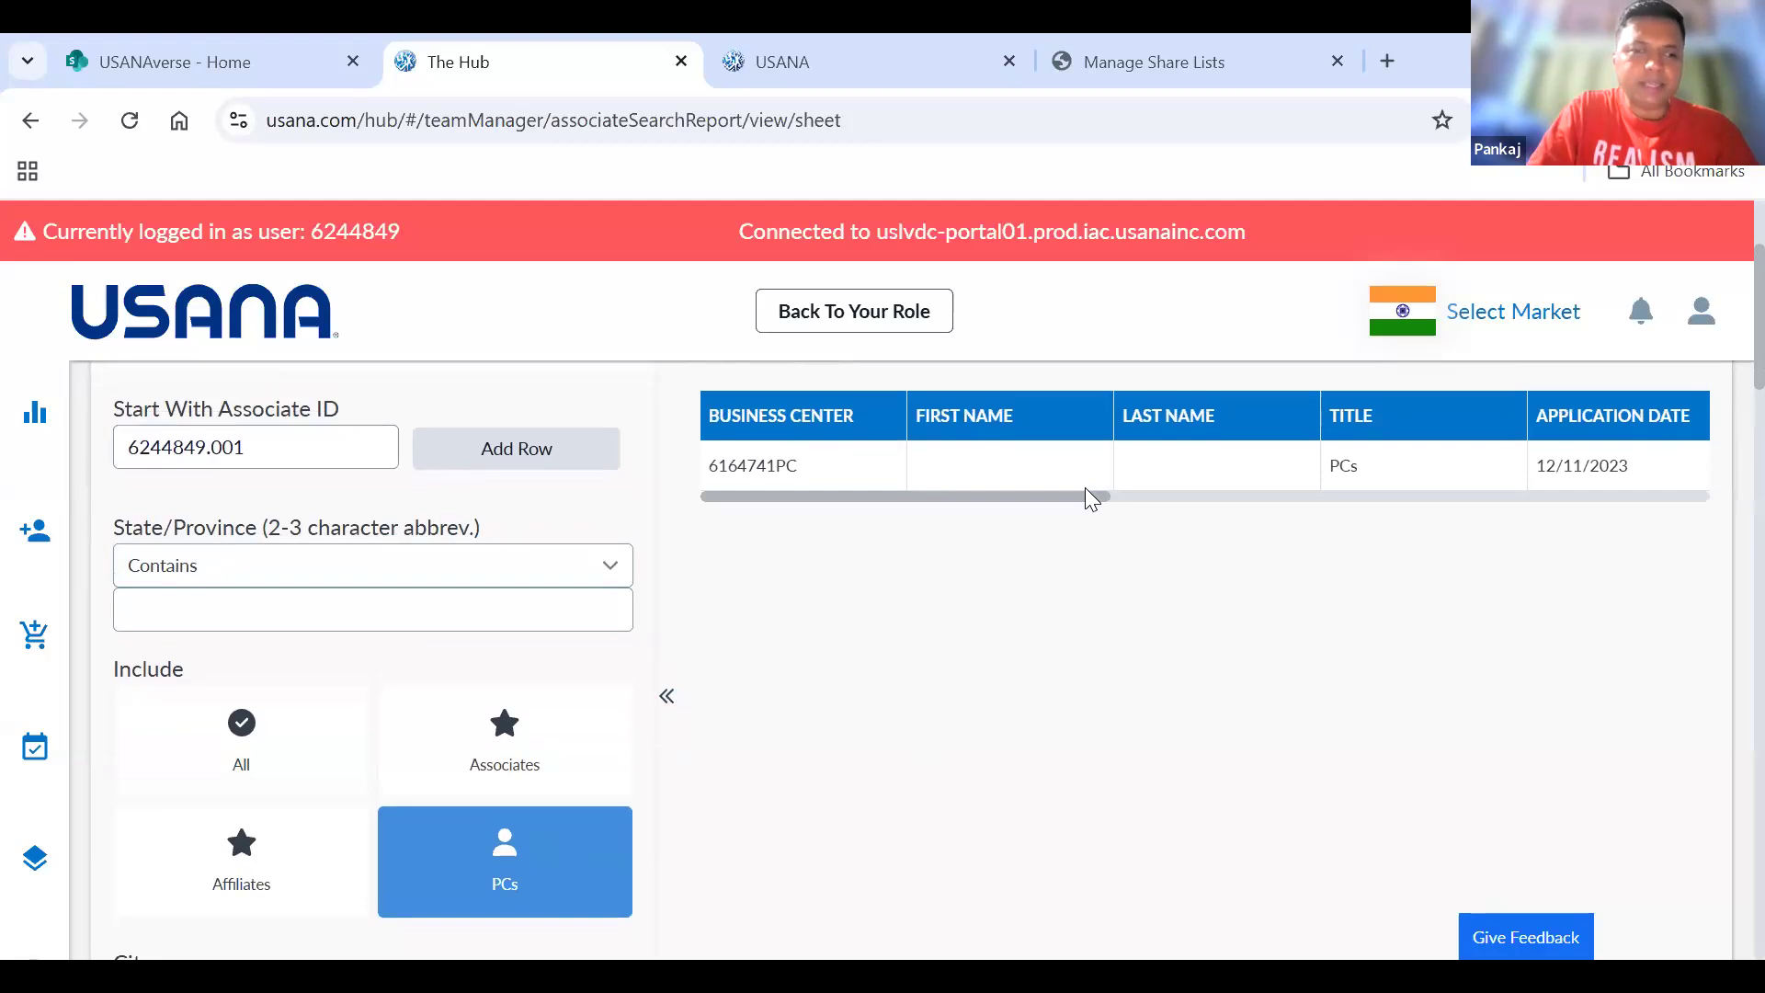
left_click_drag(1094, 497, 1726, 542)
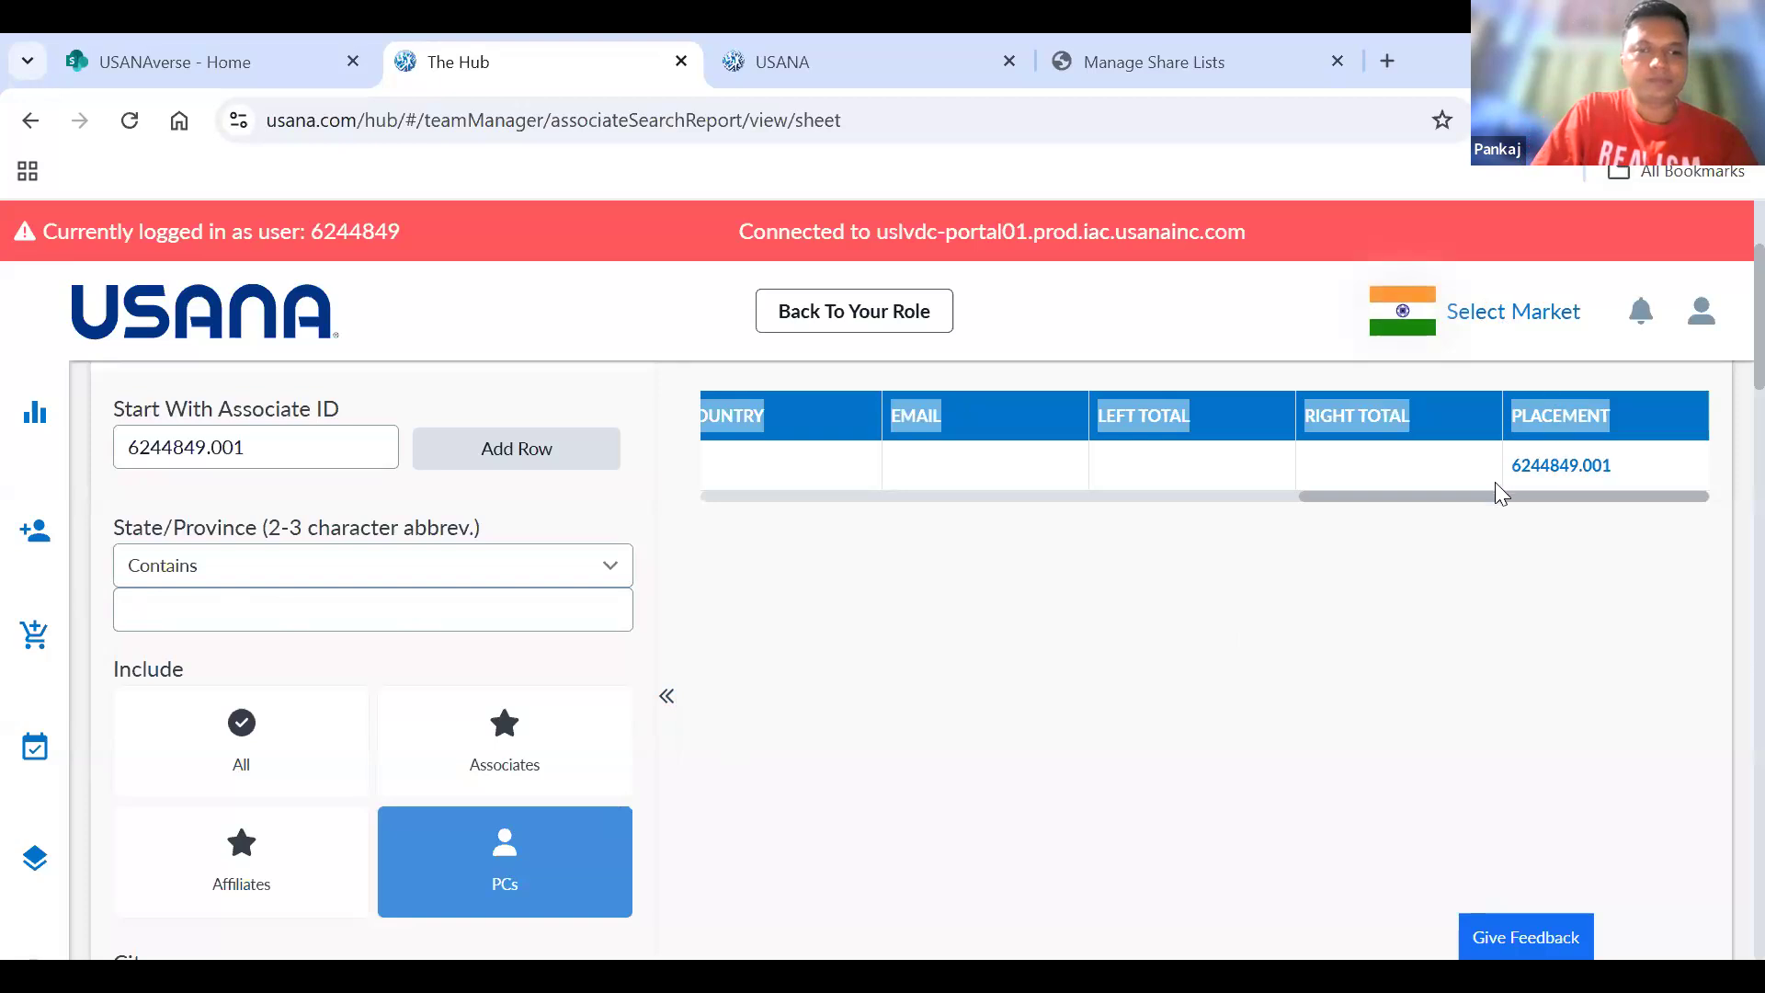
left_click_drag(1490, 497, 818, 556)
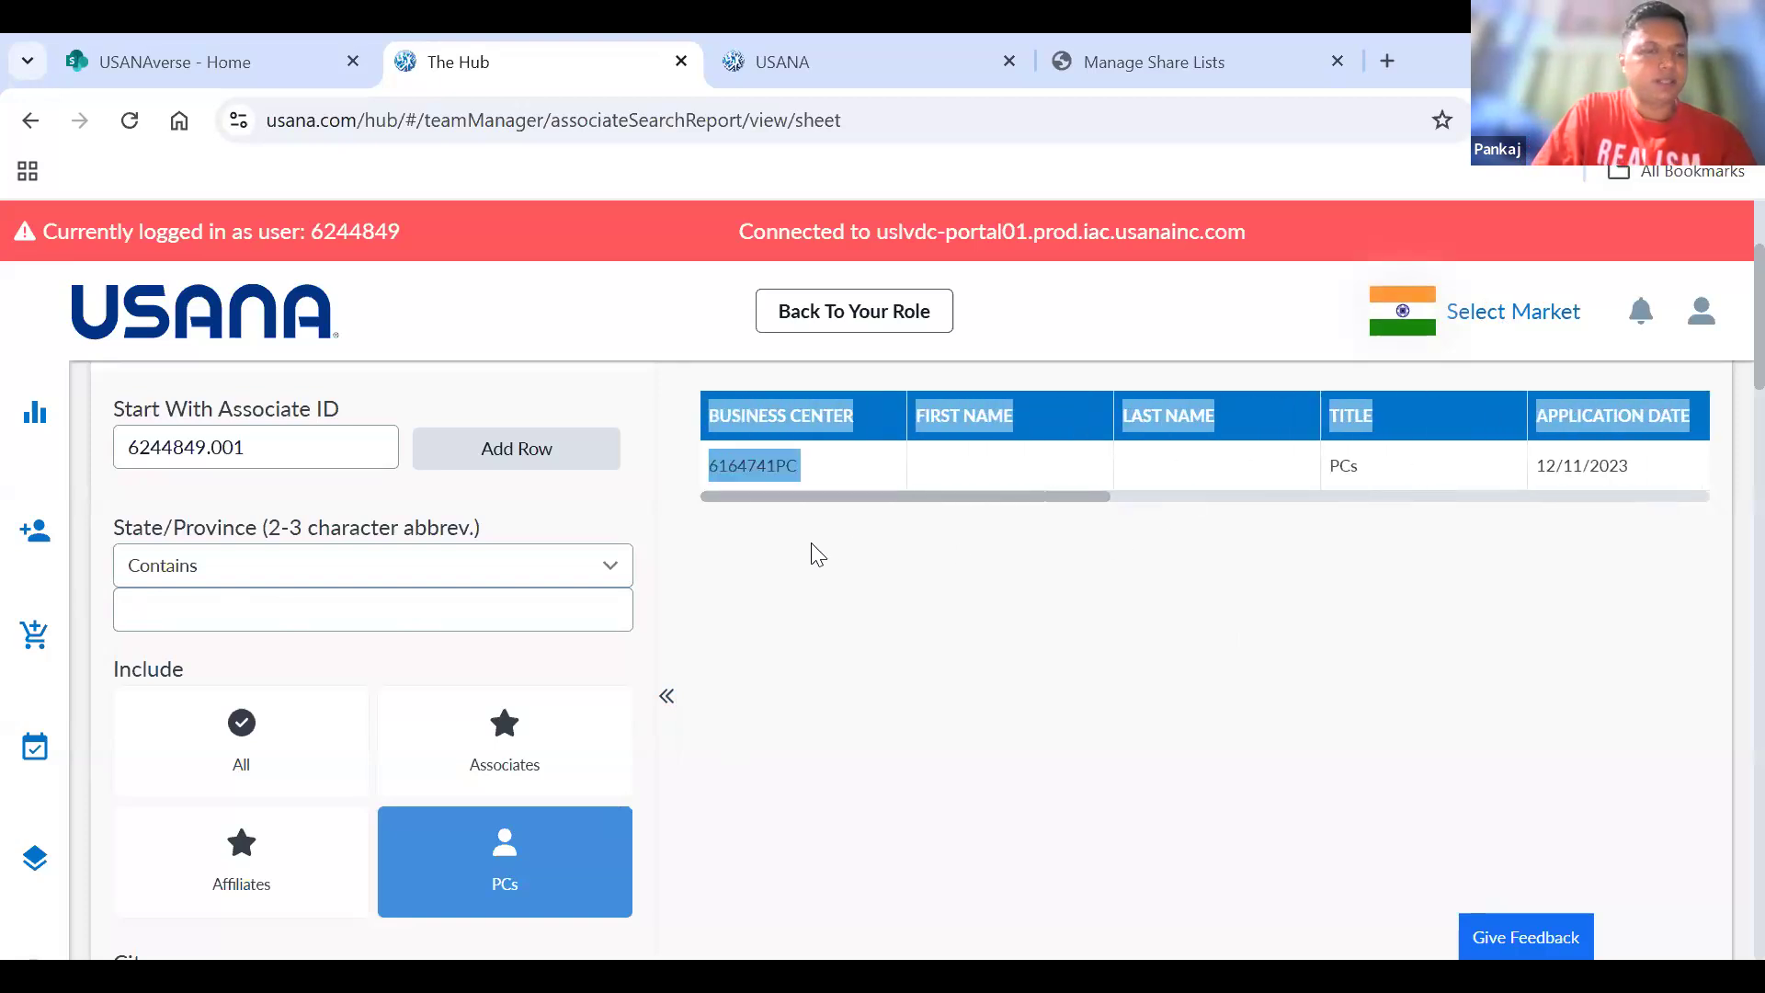
left_click(873, 307)
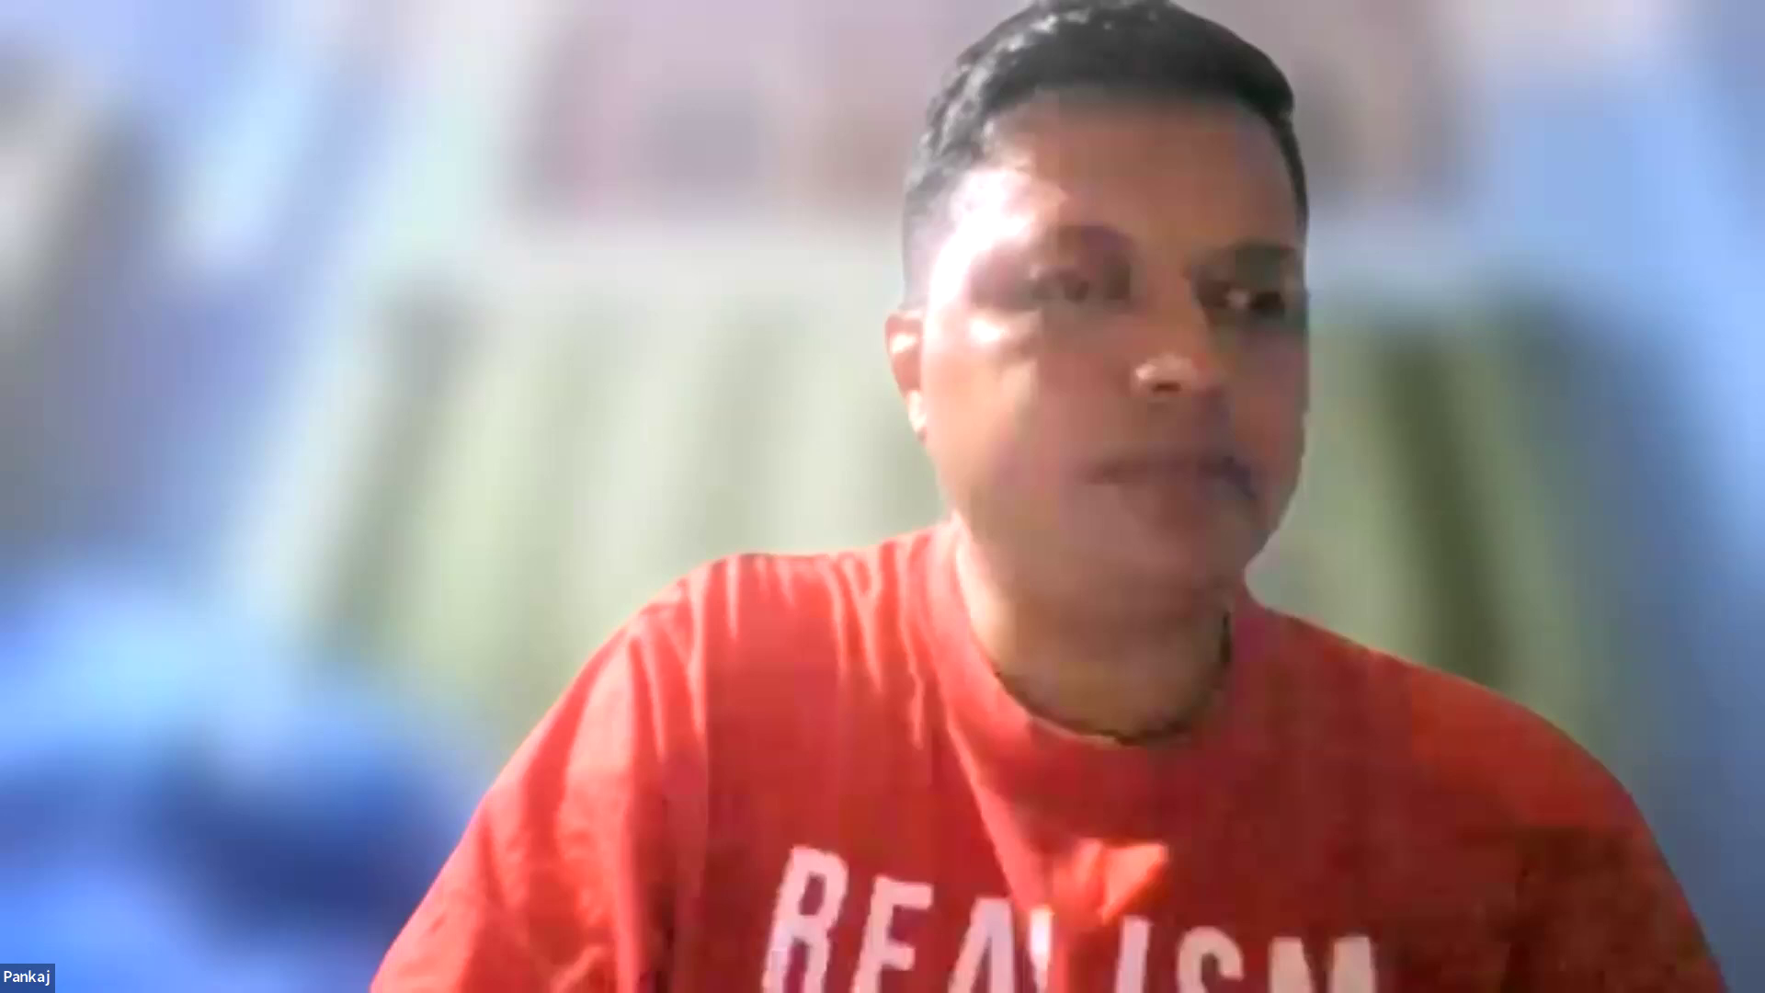